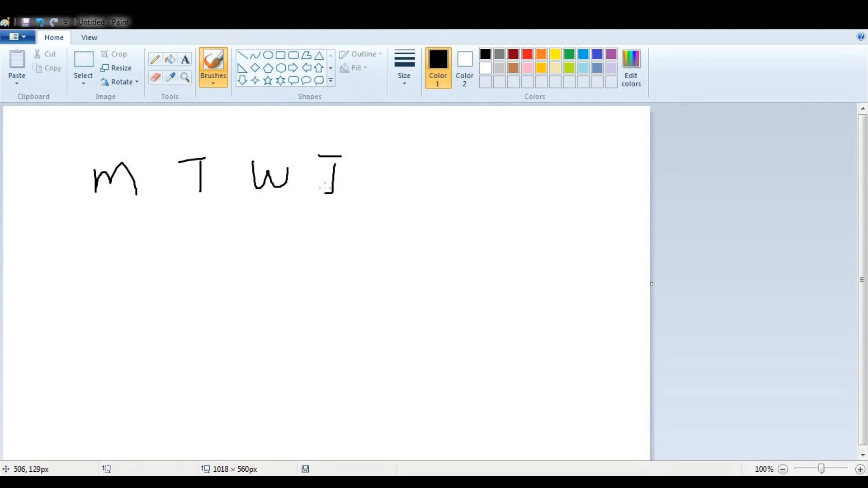
Step: Finish the handwritten row of weekday initials by adding the h of Th, then F, S and Su
left_click_drag(355, 159, 371, 195)
mouse_move(405, 153)
left_mouse_down()
mouse_move(406, 190)
mouse_move(420, 151)
mouse_move(424, 167)
left_mouse_up()
left_click_drag(470, 153, 456, 185)
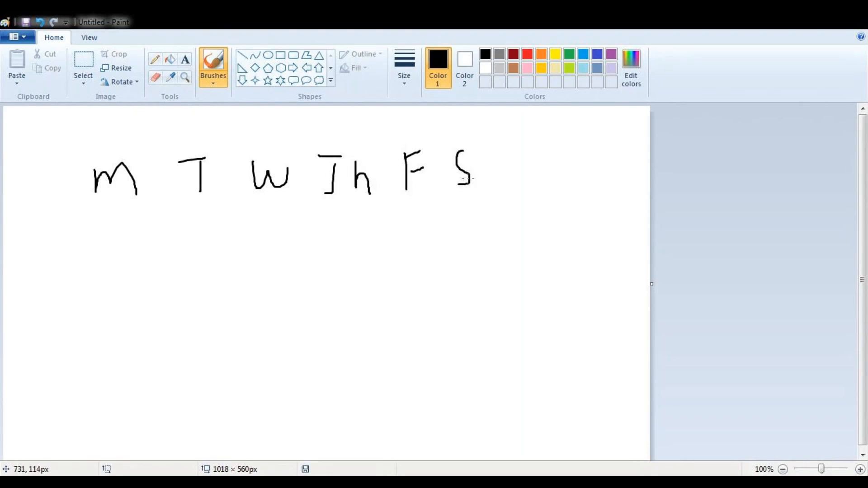
mouse_move(520, 152)
left_mouse_down()
mouse_move(505, 187)
mouse_move(549, 186)
mouse_move(560, 165)
left_mouse_up()
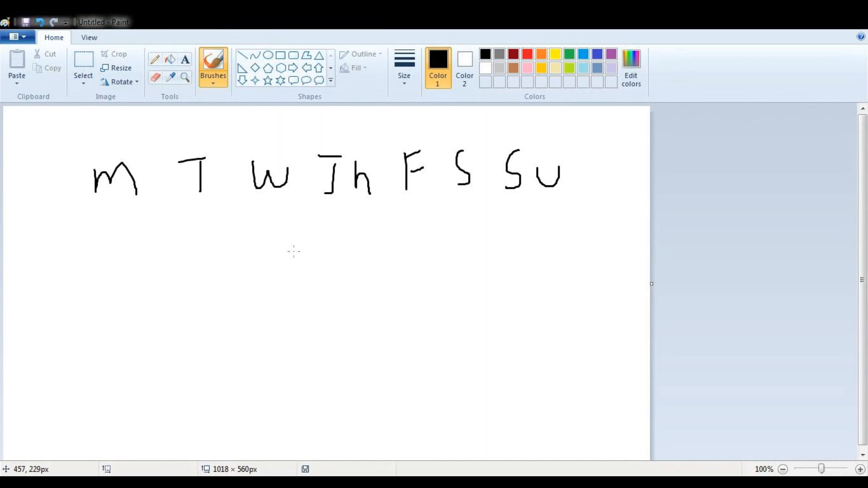
Step: Handwrite the numbers 1 to 7 beneath the weekday initials, one under each day from M to Su
left_click_drag(119, 212, 118, 246)
left_click_drag(195, 217, 221, 244)
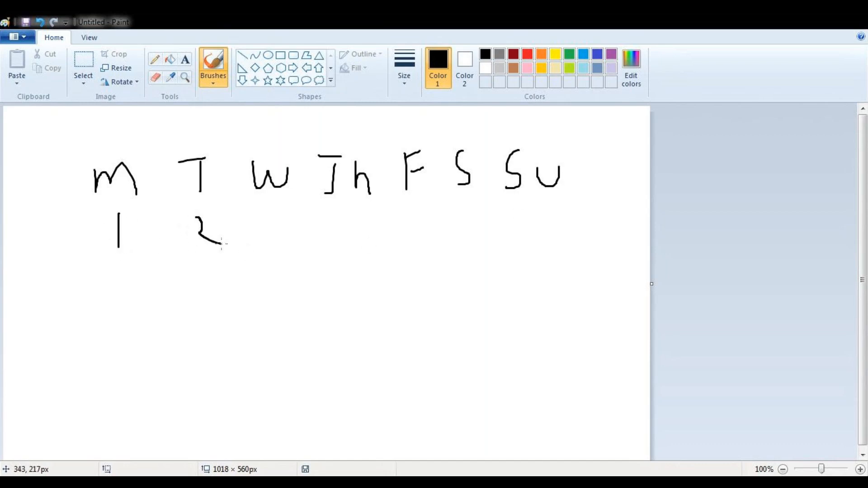
mouse_move(266, 210)
left_mouse_down()
mouse_move(281, 227)
mouse_move(276, 242)
left_mouse_up()
left_click_drag(327, 209, 345, 249)
left_click_drag(423, 210, 402, 236)
mouse_move(482, 208)
left_mouse_down()
mouse_move(461, 230)
mouse_move(461, 222)
left_mouse_up()
mouse_move(512, 211)
left_mouse_down()
mouse_move(530, 208)
mouse_move(531, 237)
mouse_move(550, 219)
left_mouse_up()
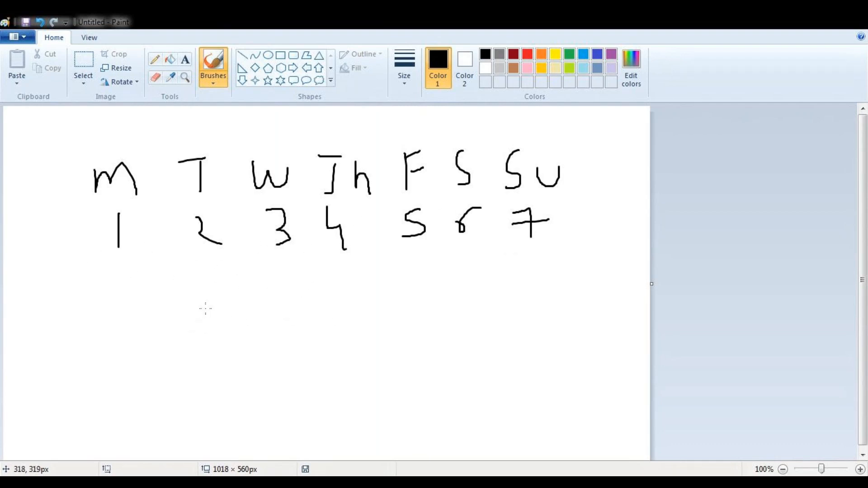
Step: Handwrite the date 27/10/2020 below the row of numbers
left_click_drag(196, 311, 219, 330)
mouse_move(225, 308)
left_mouse_down()
mouse_move(252, 331)
mouse_move(276, 310)
mouse_move(288, 350)
left_mouse_up()
left_click_drag(306, 312, 308, 339)
mouse_move(330, 315)
left_mouse_down()
mouse_move(326, 327)
mouse_move(330, 316)
left_mouse_up()
left_click_drag(378, 286, 379, 342)
mouse_move(389, 310)
left_mouse_down()
mouse_move(403, 309)
mouse_move(392, 334)
mouse_move(409, 331)
left_mouse_up()
mouse_move(415, 309)
left_mouse_down()
mouse_move(414, 318)
mouse_move(415, 309)
mouse_move(448, 327)
mouse_move(469, 312)
mouse_move(459, 309)
left_mouse_up()
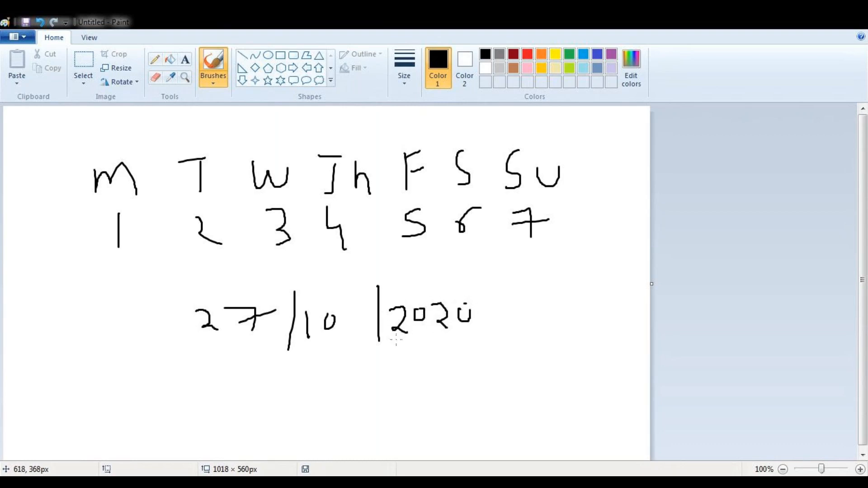
Step: Draw an arrow from the date's 27 up to the number 2, and write 20/ below it with an arrow to the number 1
mouse_move(280, 300)
left_mouse_down()
mouse_move(220, 266)
mouse_move(254, 271)
left_mouse_up()
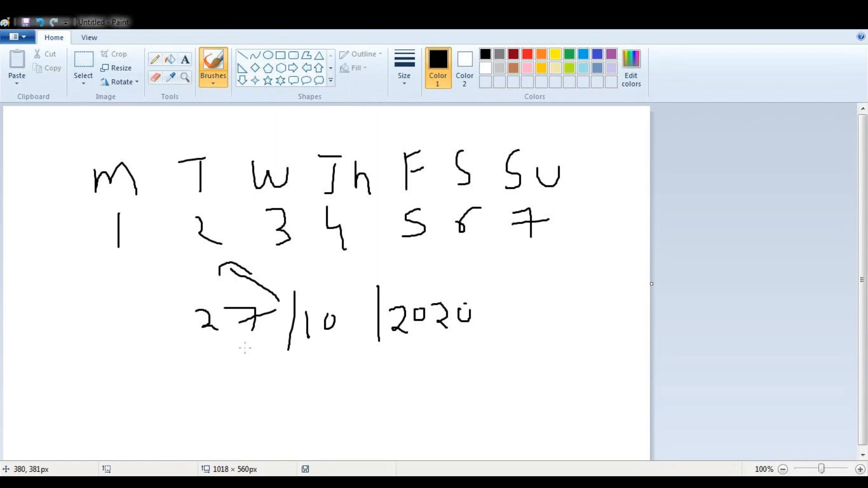
mouse_move(223, 369)
left_mouse_down()
mouse_move(239, 392)
mouse_move(264, 382)
mouse_move(257, 377)
mouse_move(285, 382)
left_mouse_up()
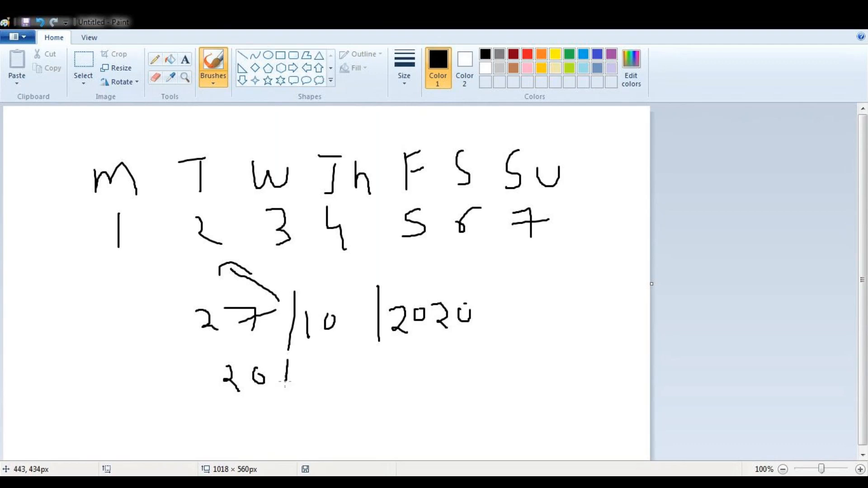
mouse_move(225, 367)
left_mouse_down()
mouse_move(166, 317)
mouse_move(151, 278)
mouse_move(136, 296)
left_mouse_up()
left_click_drag(150, 280, 159, 291)
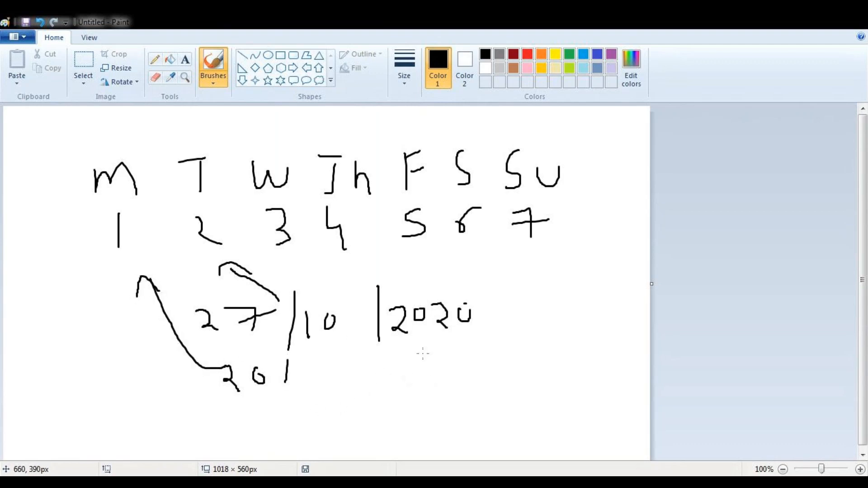
Step: Draw a curved arrow from below the year 2020 around to the number 5
mouse_move(391, 371)
left_mouse_down()
mouse_move(499, 374)
mouse_move(496, 288)
mouse_move(387, 264)
mouse_move(421, 261)
left_mouse_up()
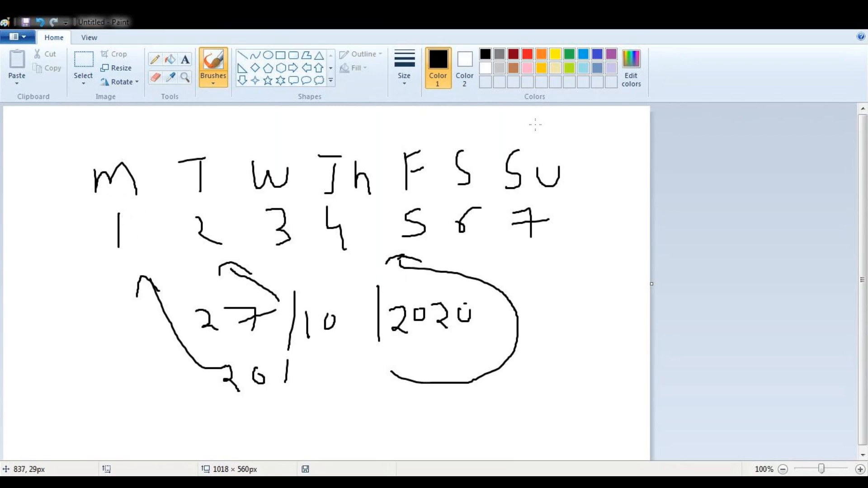
mouse_move(535, 125)
left_mouse_down()
mouse_move(560, 120)
mouse_move(532, 113)
left_mouse_up()
mouse_move(112, 119)
left_mouse_down()
mouse_move(145, 116)
mouse_move(112, 116)
left_mouse_up()
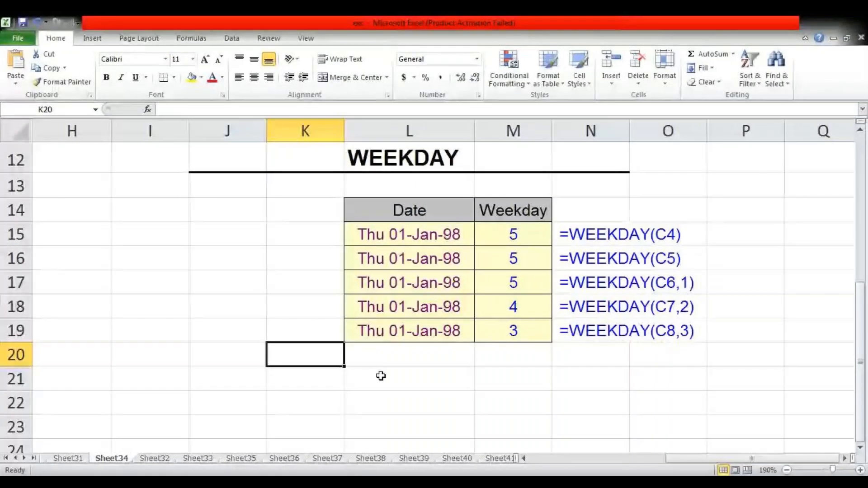
Step: In the Excel WEEKDAY sheet, enter the date 27-oct-2020 in cell K20
type("27-oct")
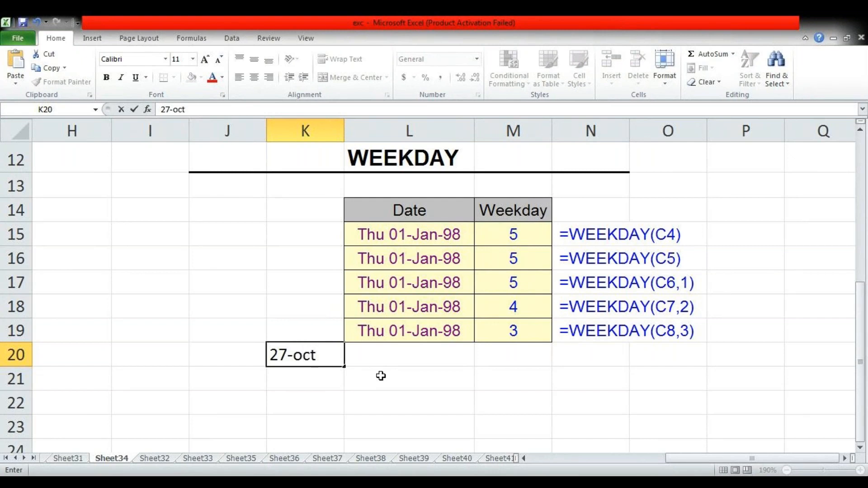
type("/")
key("BackSpace")
type("-2020")
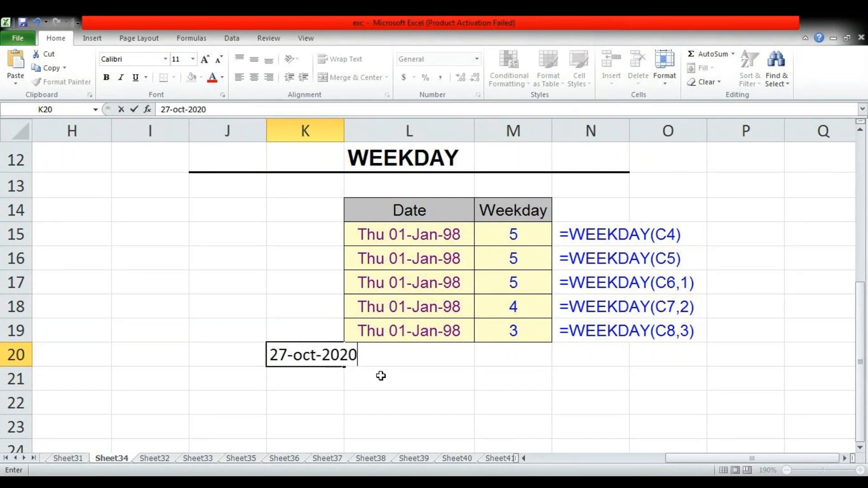
key("F2")
left_click(491, 392)
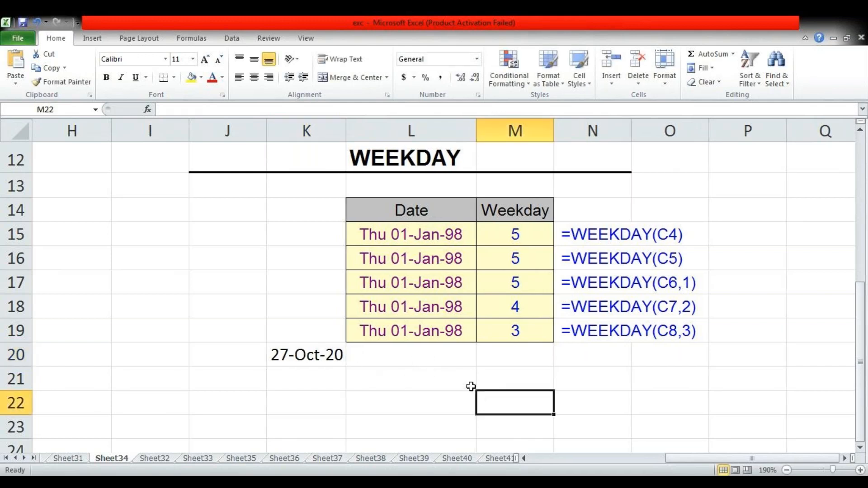
Step: Enter the formula =WEEKDAY(K20,11) in cell L20, using the Monday-to-Sunday return type 11
key("Up")
key("Left")
key("Up")
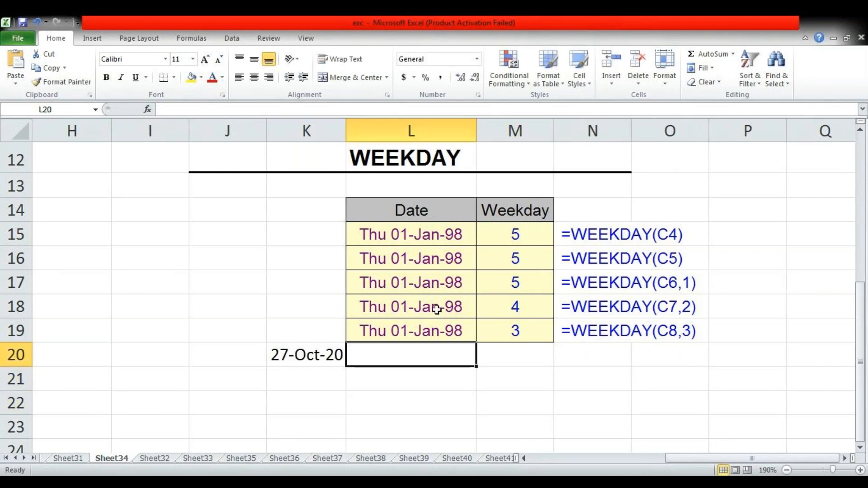
type("=wee")
key("Tab")
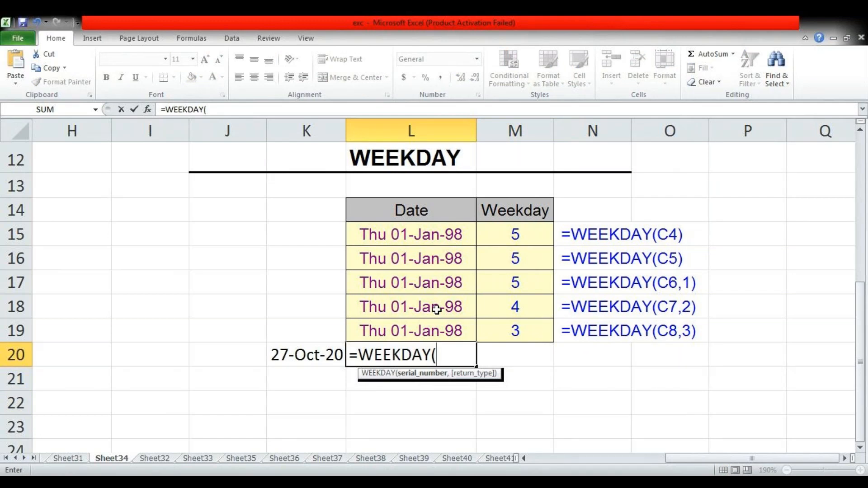
key("Left")
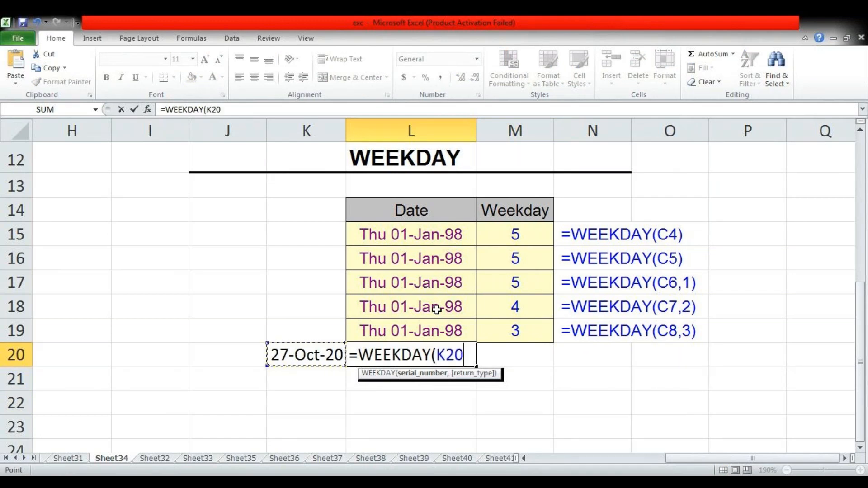
type(",")
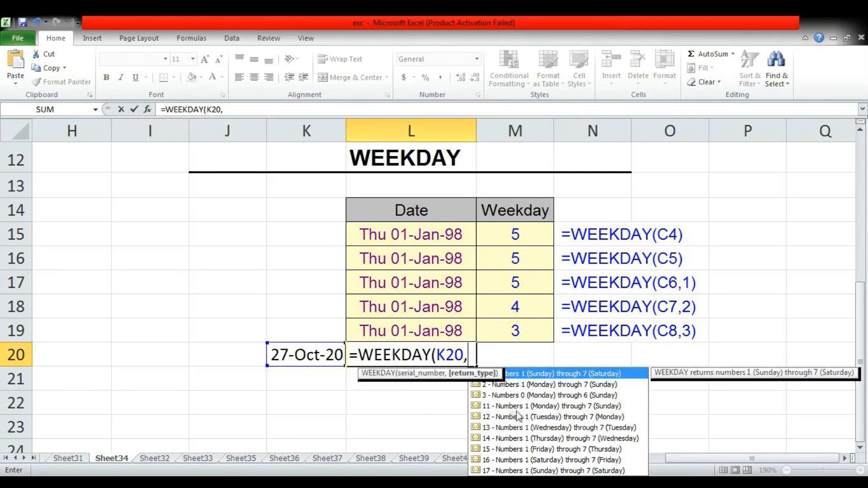
left_click(590, 407)
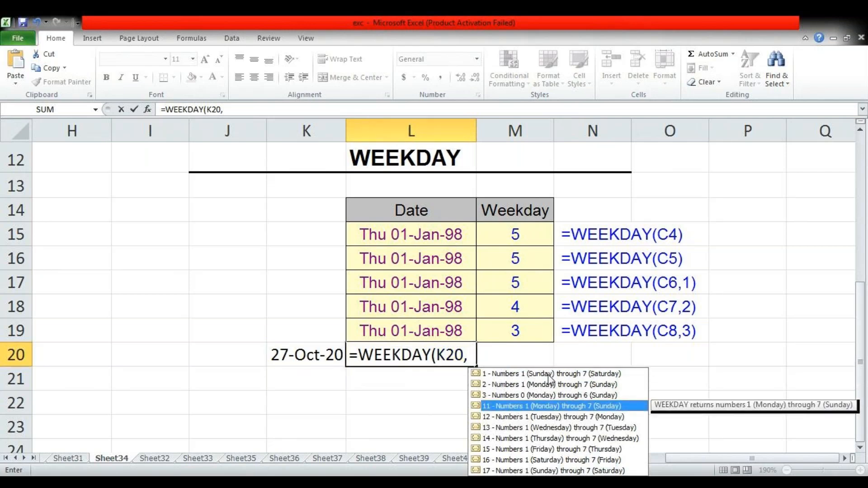
key("Tab")
type(")")
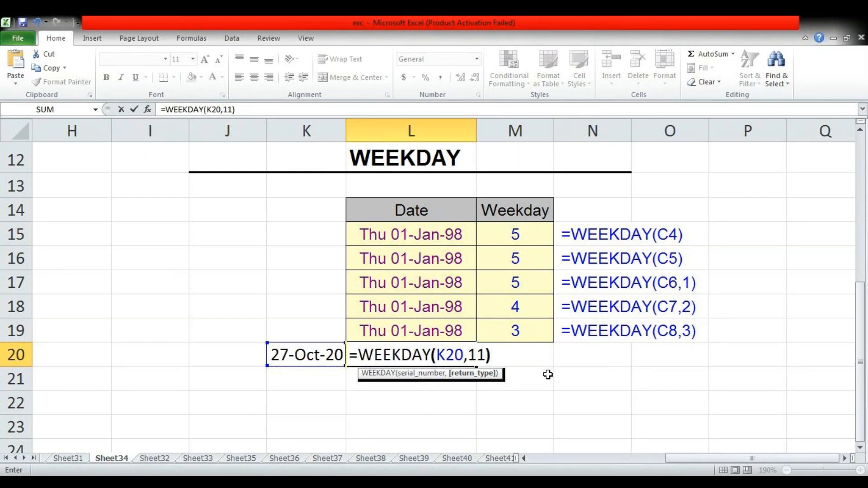
key("Return")
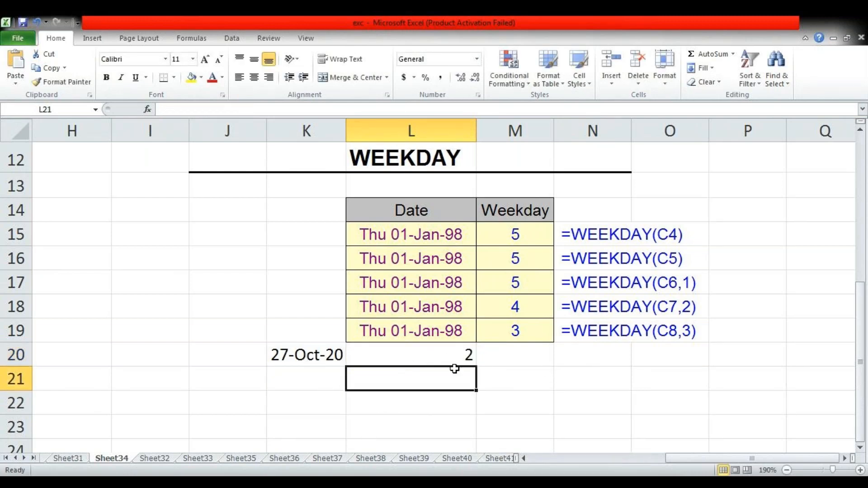
left_click(456, 361)
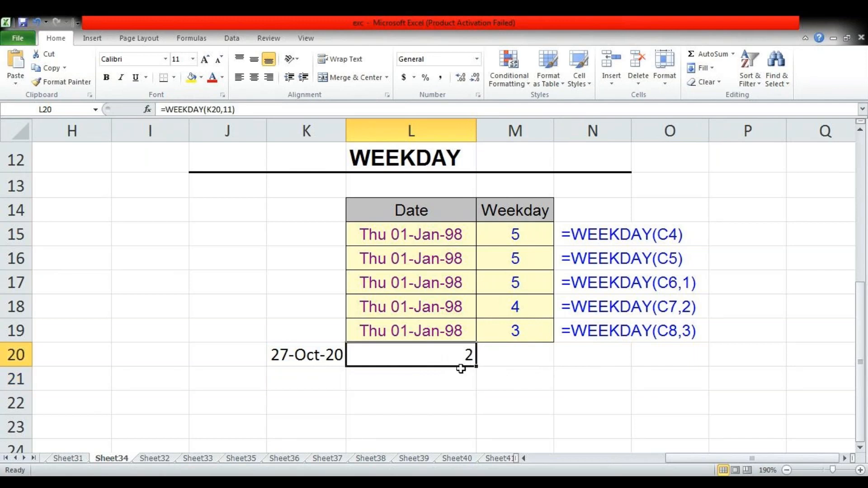
Step: Enter the date 15-nov-2021 in cell K21
left_click(318, 385)
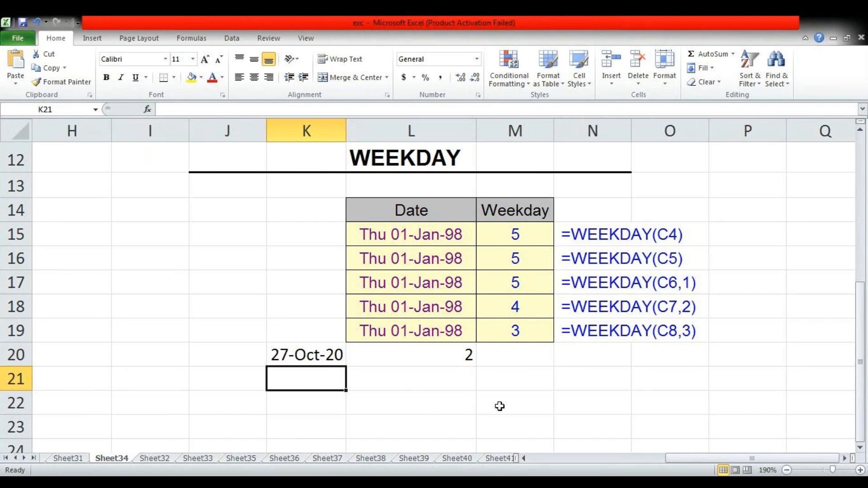
type("15")
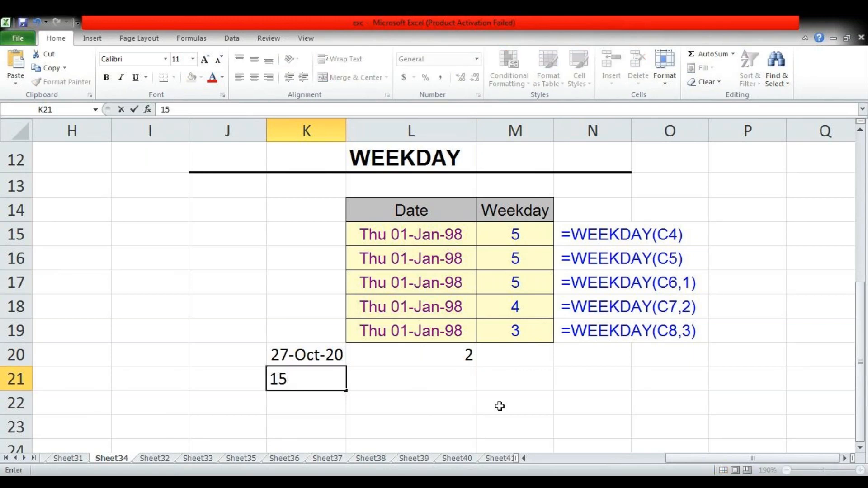
type("-nov-2021")
key("Tab")
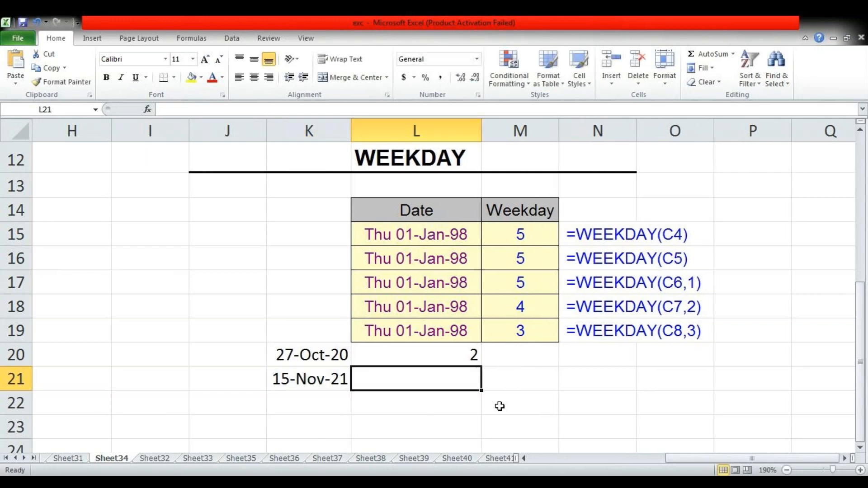
Step: Enter the formula =WEEKDAY(K21,2) in cell L21, using the Monday-to-Sunday return type 2
type("=wee")
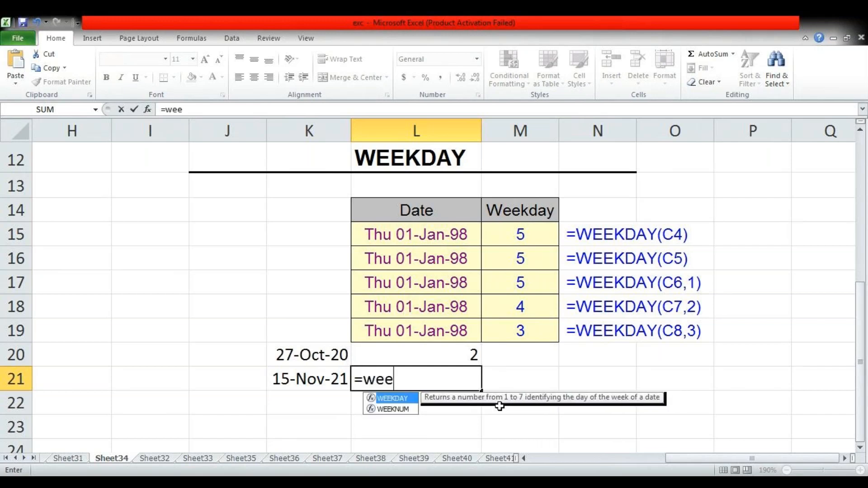
key("Tab")
key("Left")
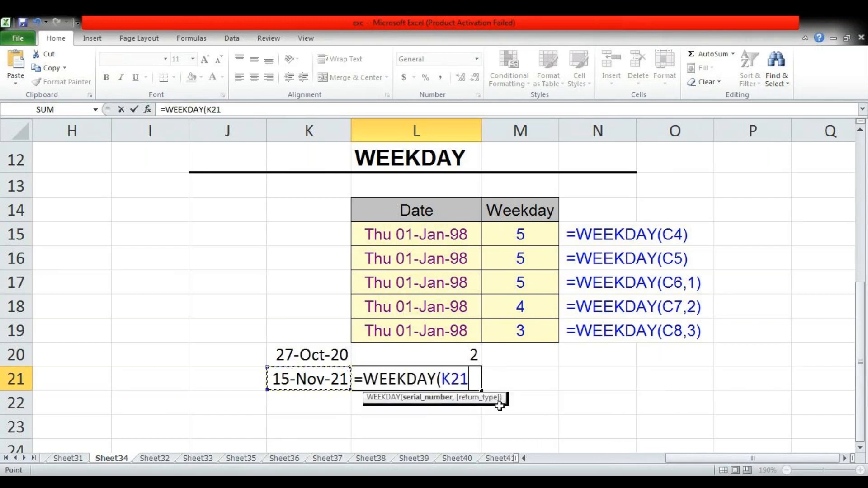
type(",")
key("Down")
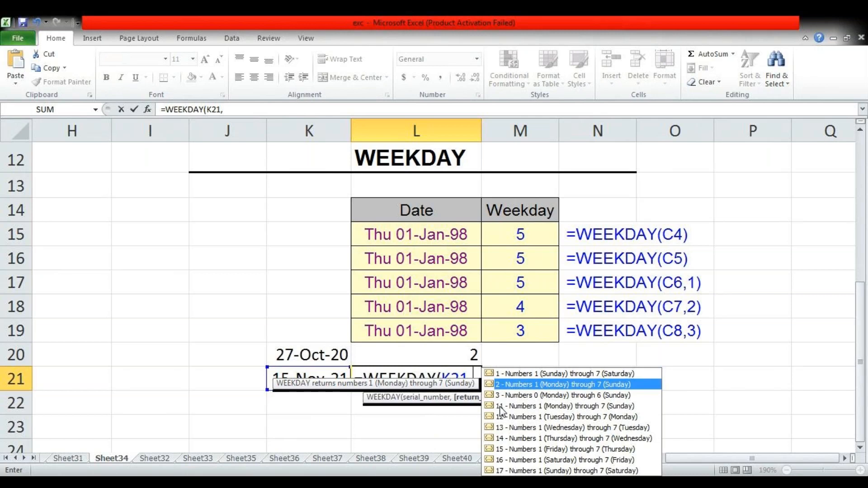
key("Tab")
type(")")
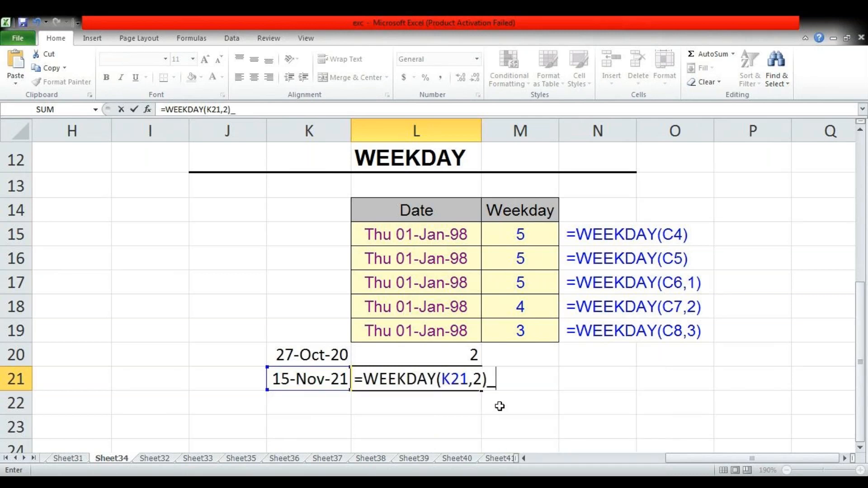
key("Return")
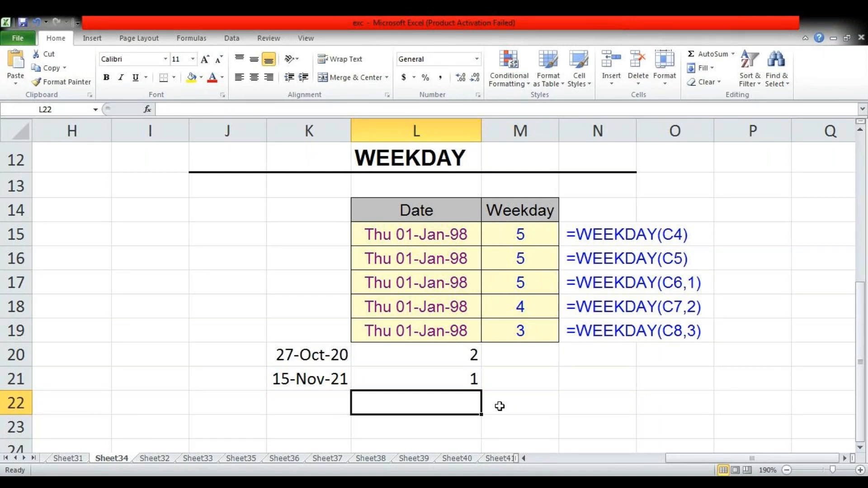
Step: In the WORKDAY sheet, enter the start date 27-oct-2020 in cell K16 and 45 days in cell L16
key("ctrl+Page_Down")
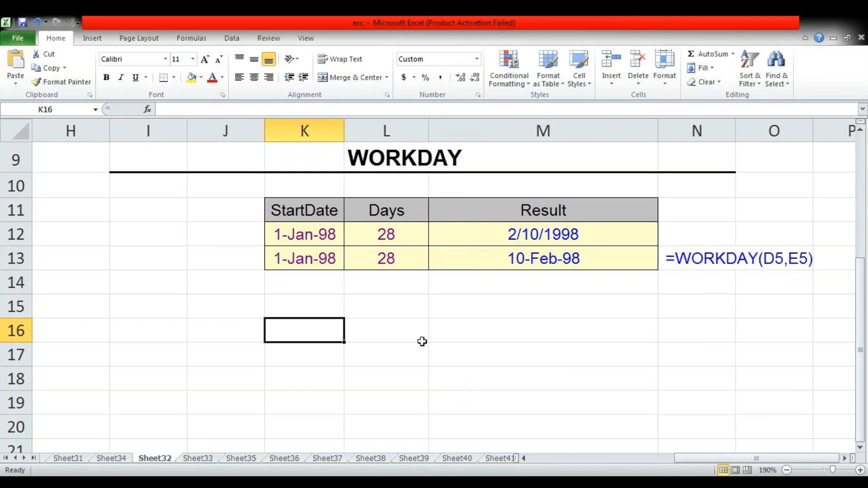
left_click(312, 309)
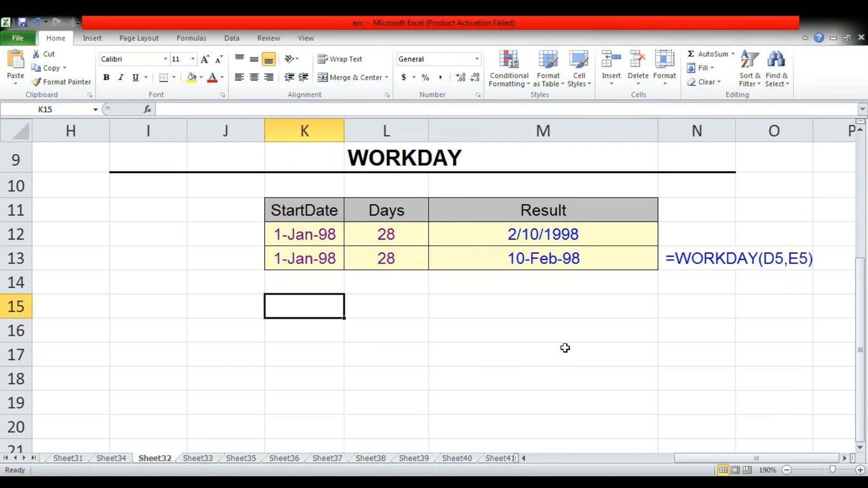
left_click(288, 332)
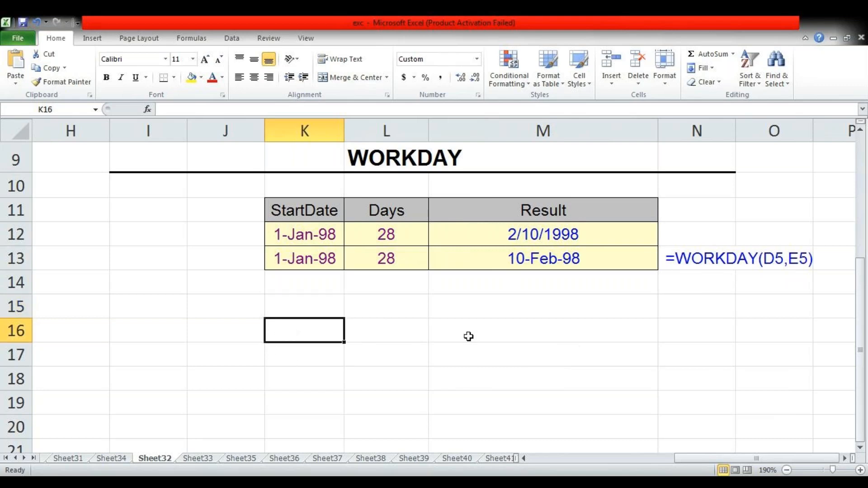
type("27-")
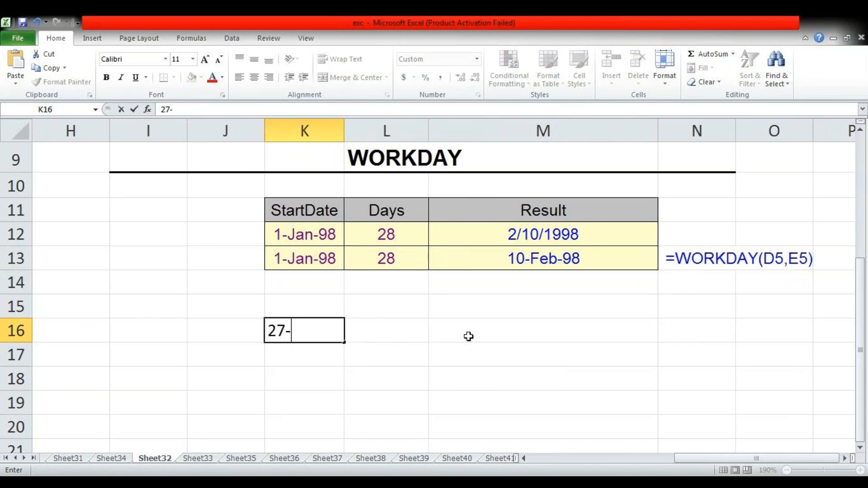
type("oct-2020")
key("Tab")
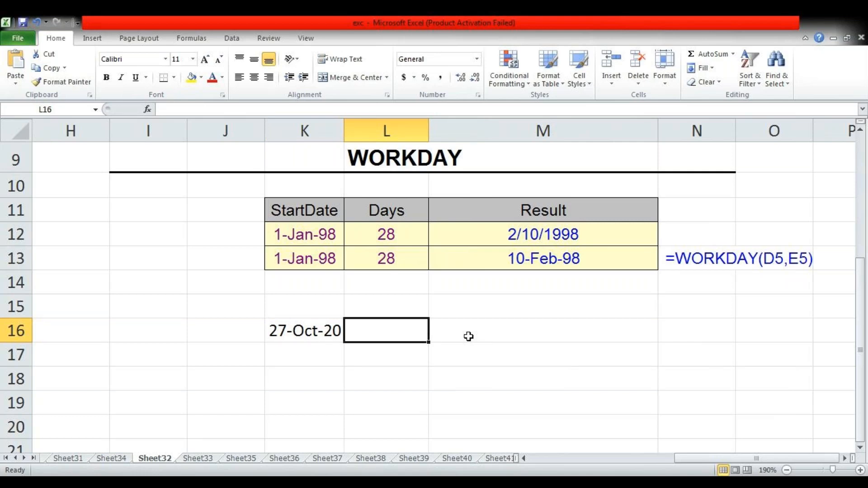
type("45")
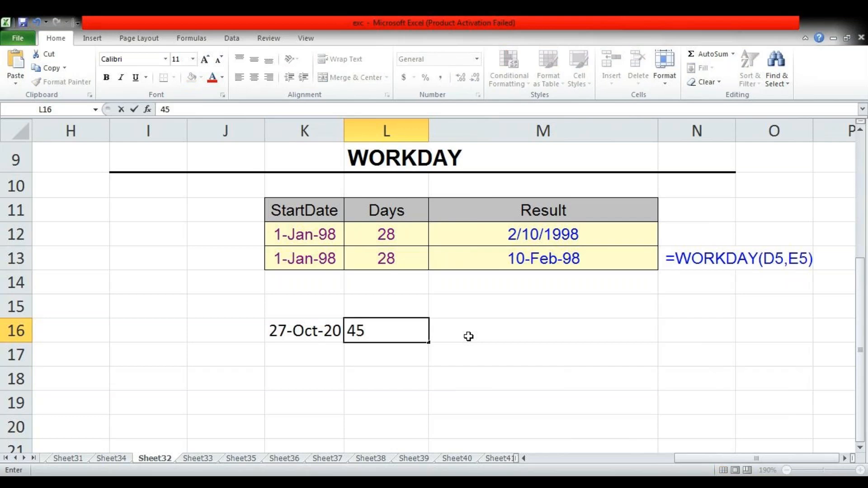
key("Tab")
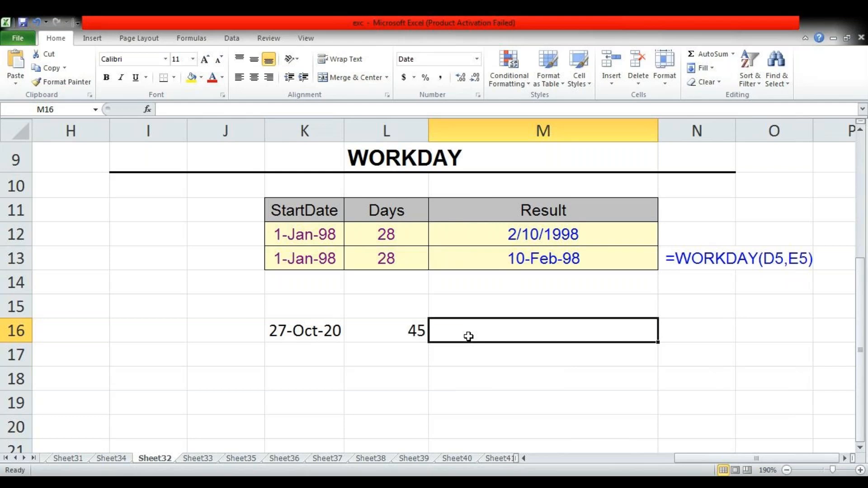
Step: Enter the formula =WORKDAY(K16,L16) in cell M16
type("=")
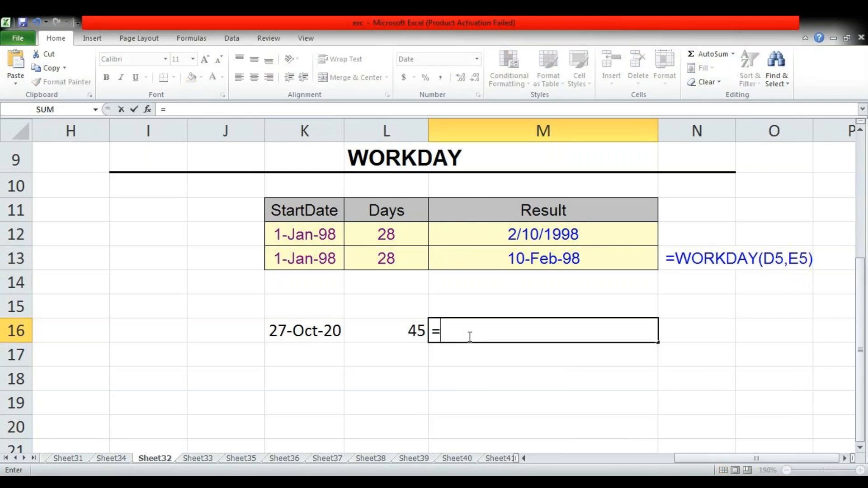
type("wo")
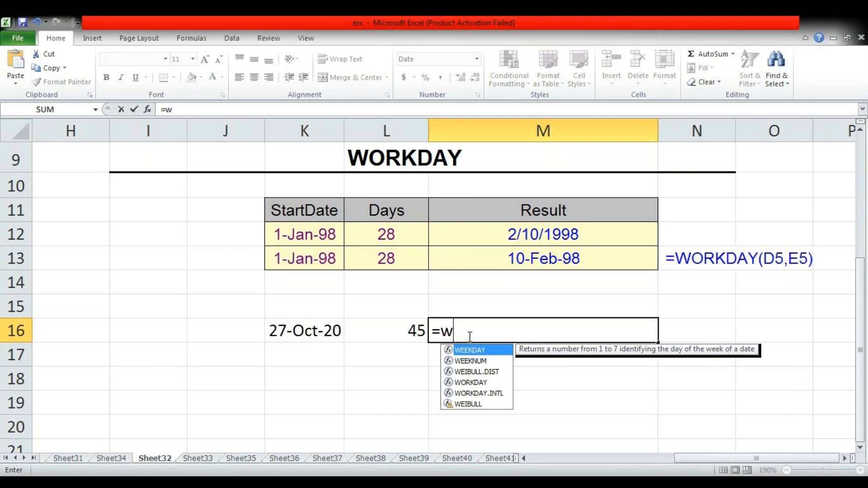
key("Tab")
key("Left")
key("Left")
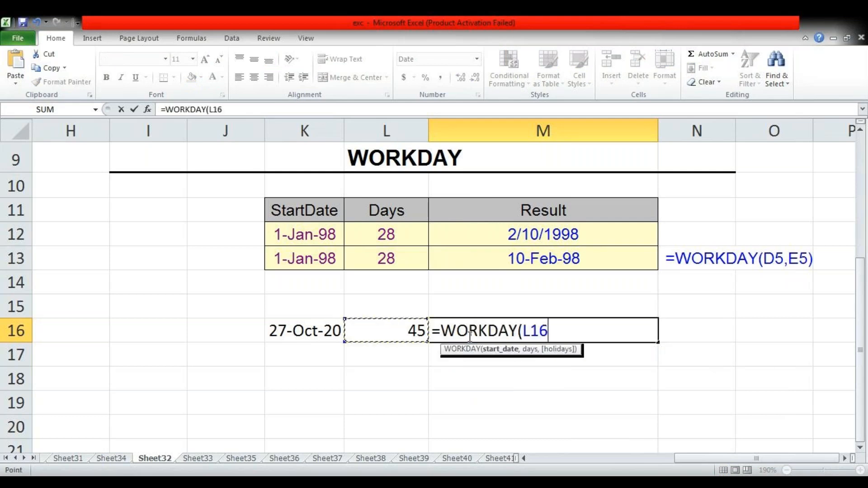
type(",")
key("Left")
type(")")
key("Return")
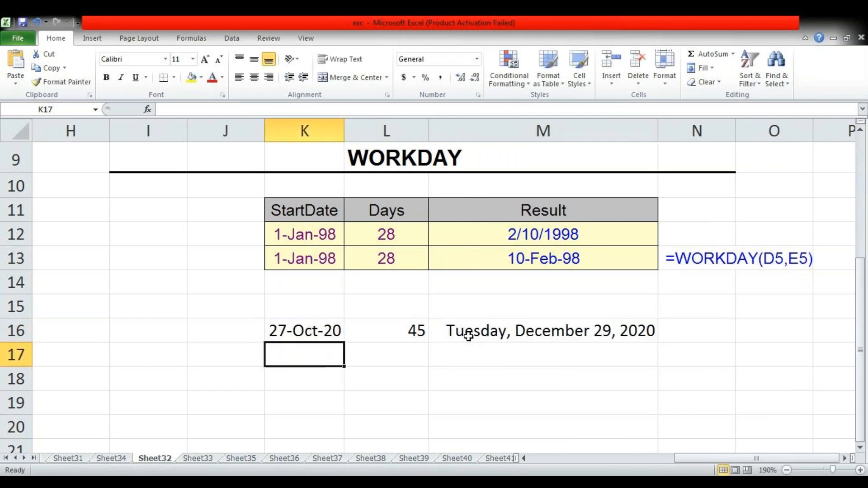
Step: Switch the result in cell M16 to the Number format and back to Long Date
key("Right")
key("Right")
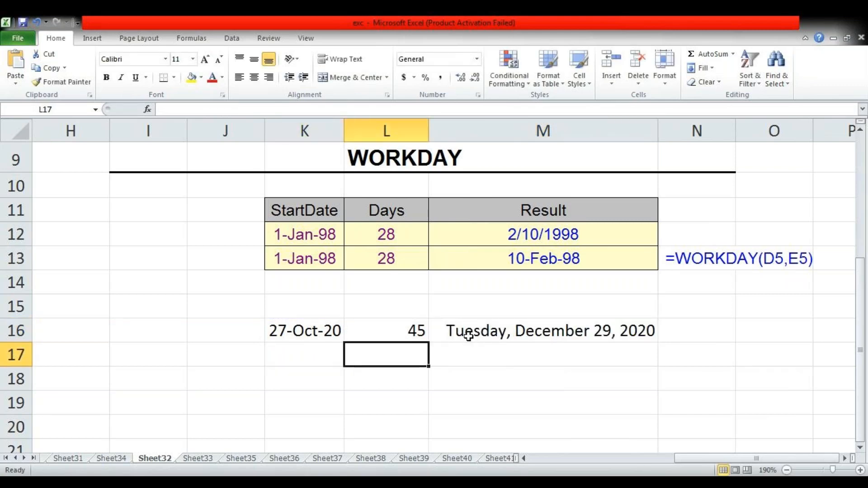
key("Up")
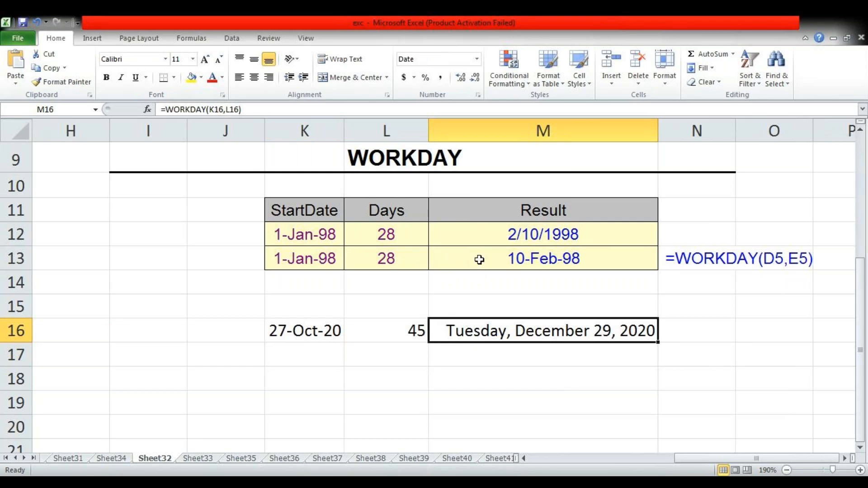
left_click(477, 59)
left_click(466, 109)
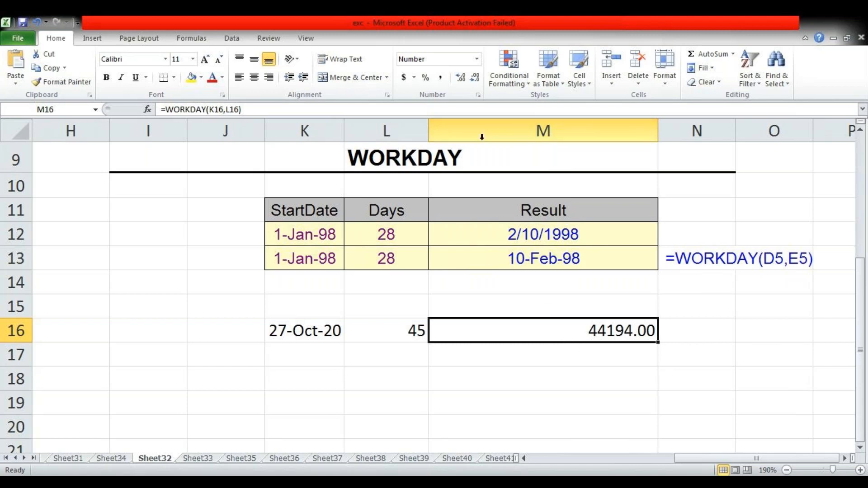
left_click(477, 58)
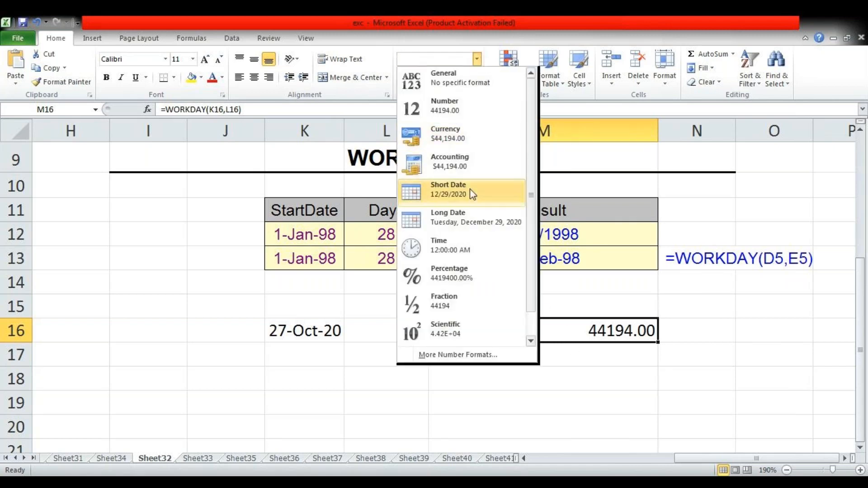
left_click(472, 220)
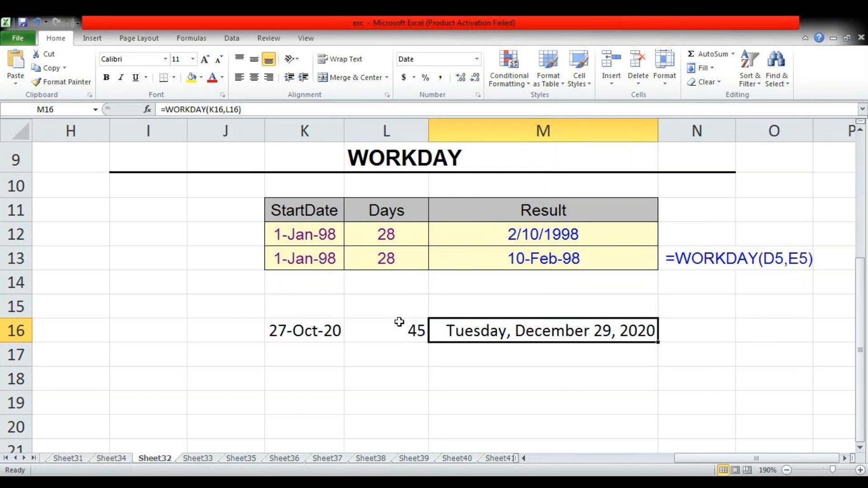
Step: Enter 15-nov-202 as the start date in cell K17 and 205 days in cell L17
left_click(314, 352)
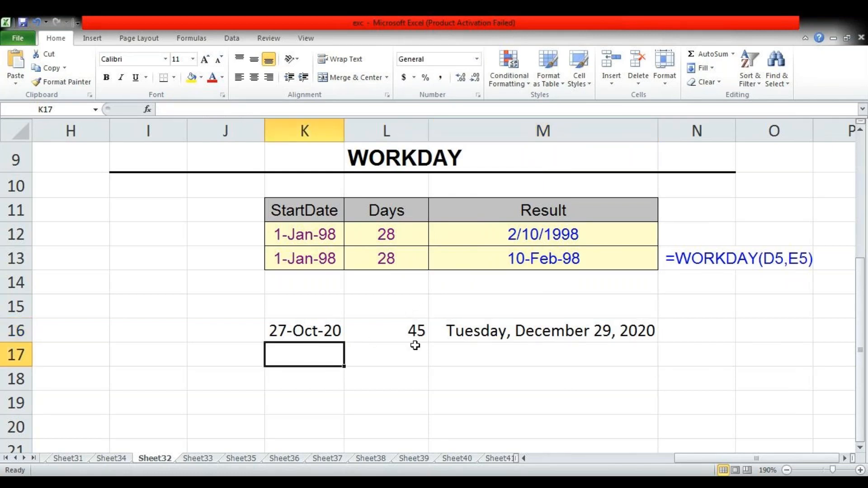
type("15-nov-202")
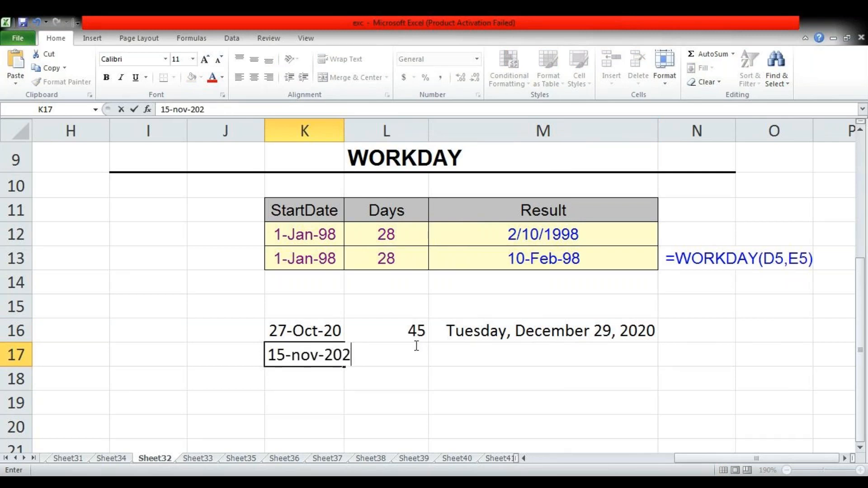
left_click(415, 346)
type("205")
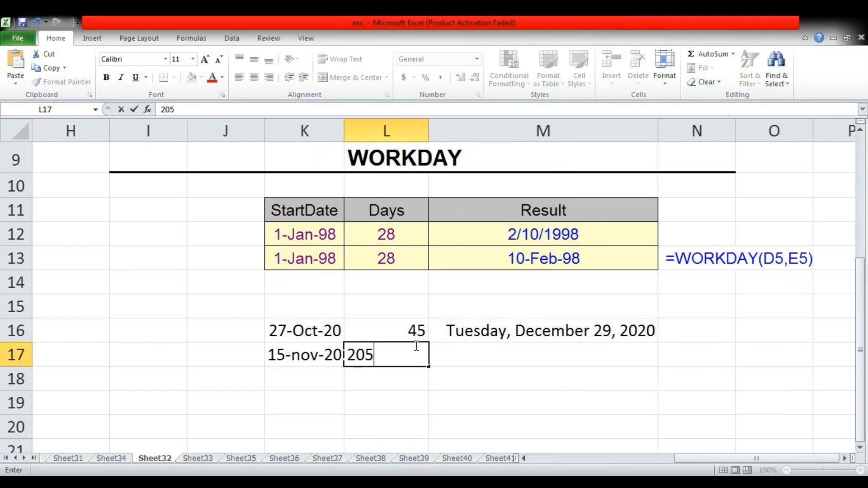
Step: Enter the formula =WORKDAY(K17,L17) in cell M17
key("Tab")
type("=wo")
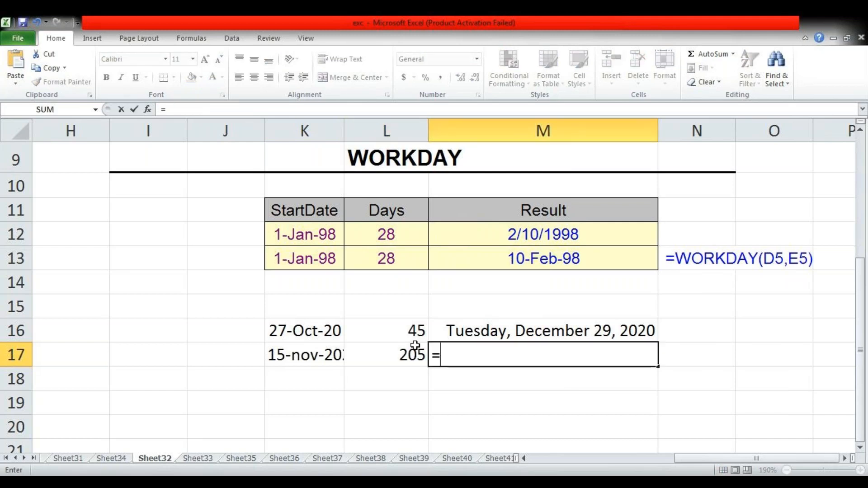
key("Tab")
left_click(415, 346)
key("Left")
type(",")
left_click(415, 345)
type(")")
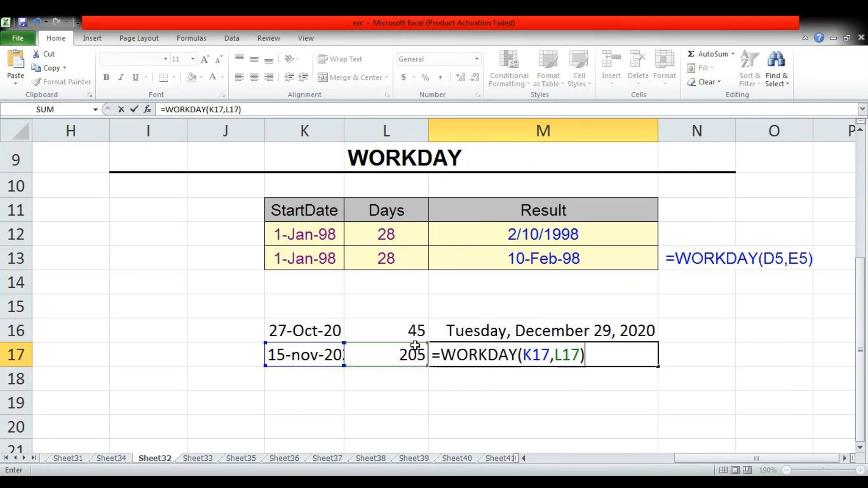
key("Return")
Step: Check the start date in cell K17 and re-enter the WORKDAY formula in cell M17
key("Right")
key("Right")
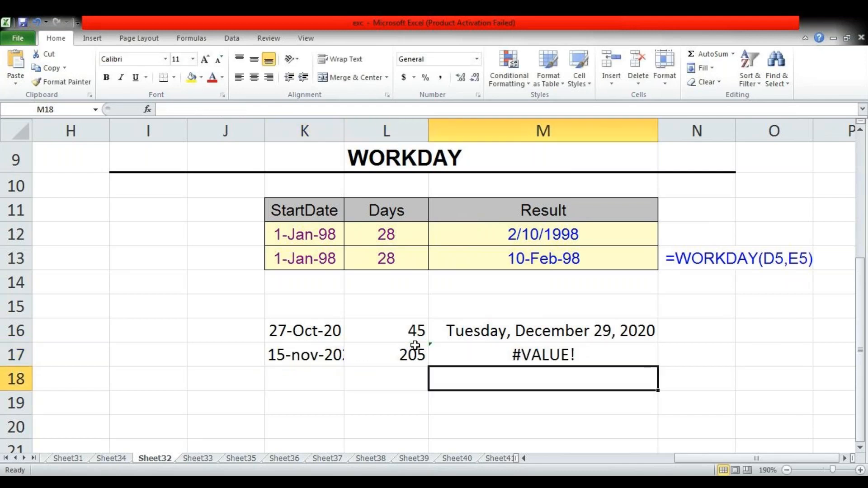
key("Up")
key("Left")
key("Left")
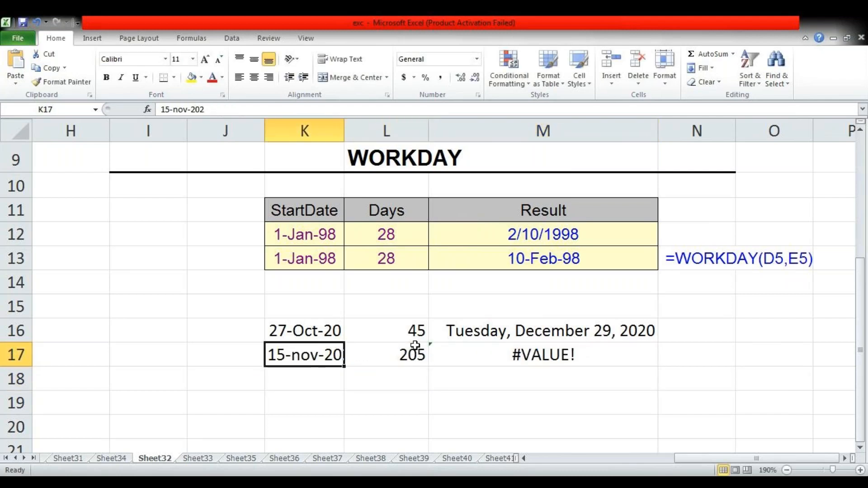
key("Right")
key("Right")
key("F2")
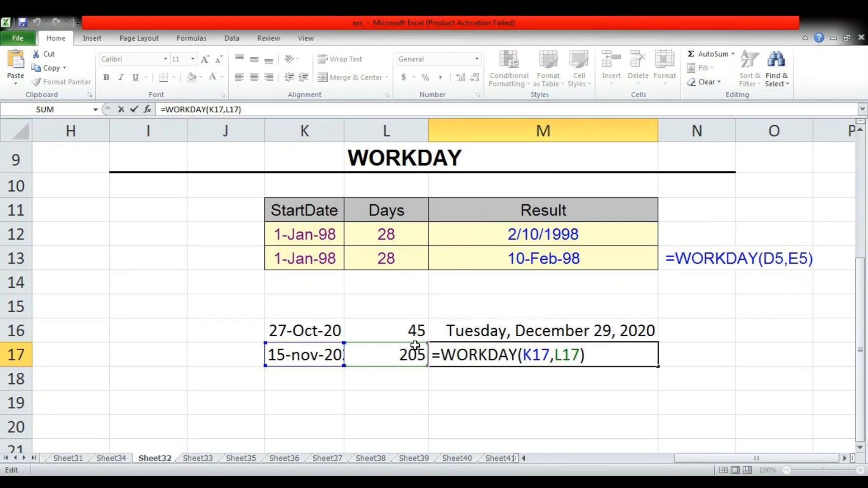
key("BackSpace")
key("Return")
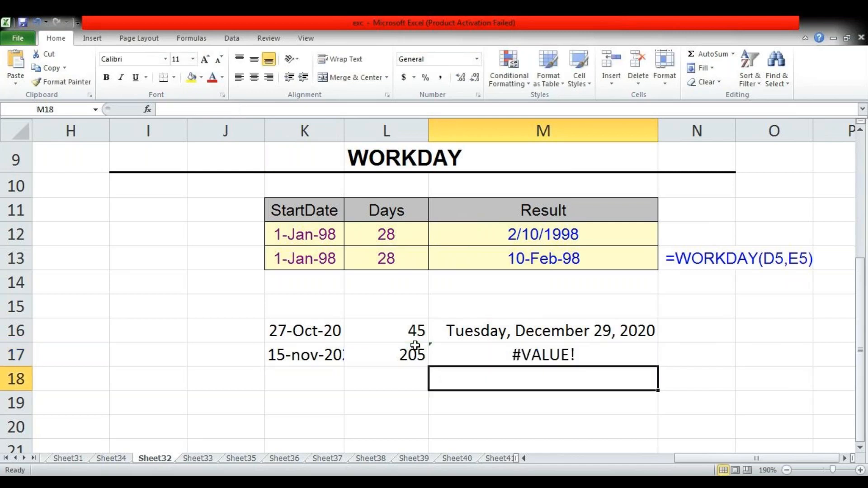
Step: Set the days in cell L17 to 25 and re-enter the start date in cell K17 as it is
left_click(415, 346)
type("25")
key("Return")
key("Up")
key("Up")
key("Left")
key("Down")
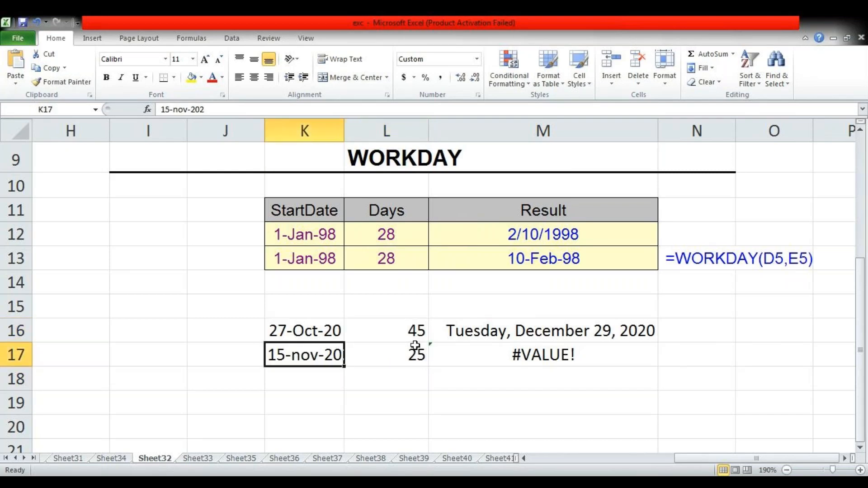
key("F2")
key("Return")
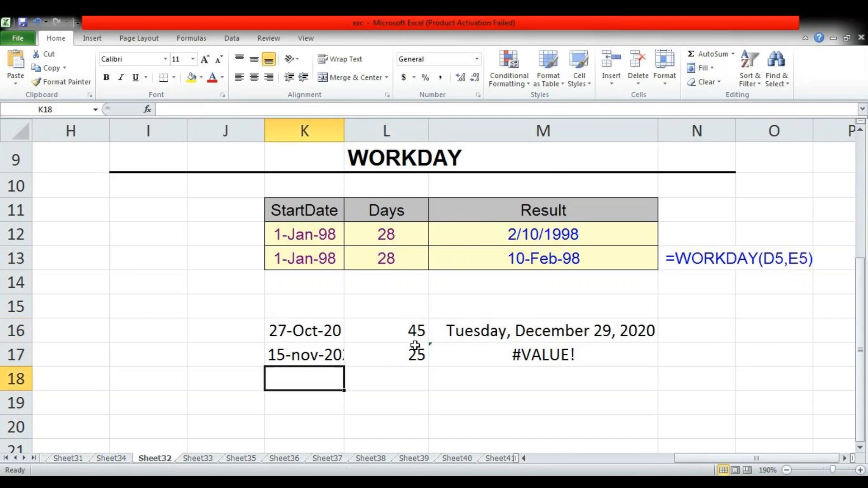
Step: Clear all contents and formatting from cells K17 to M17
key("Up")
key("shift+Right")
key("shift+Right")
key("shift+Right")
key("Delete")
key("Left")
key("Right")
key("shift+Right")
key("shift+Right")
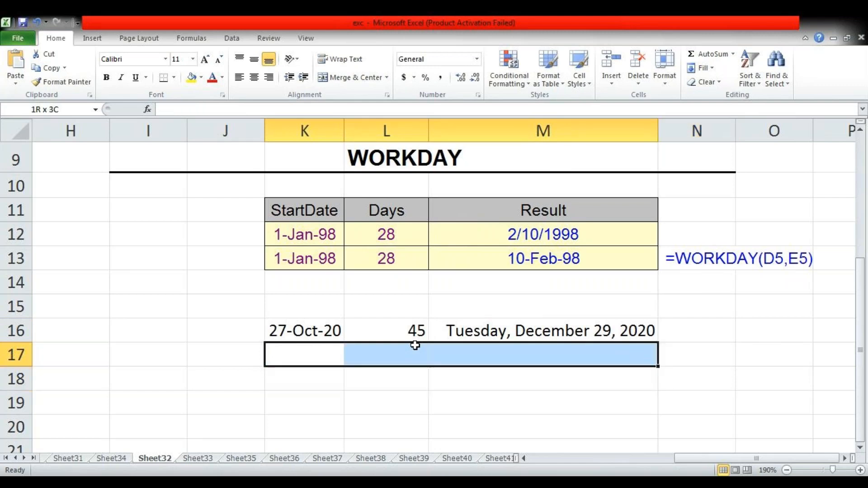
left_click(707, 82)
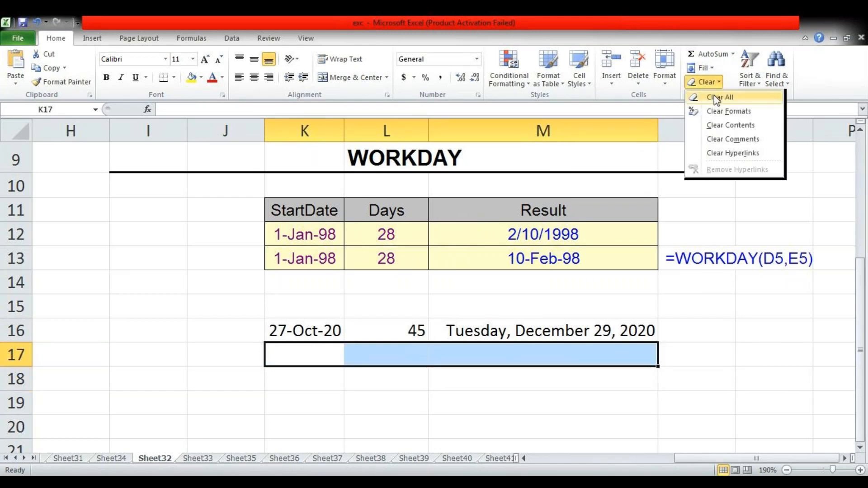
left_click(715, 95)
Step: Enter the start date 25-nov-2020 in cell K17 and 205 days in cell L17
left_click(294, 358)
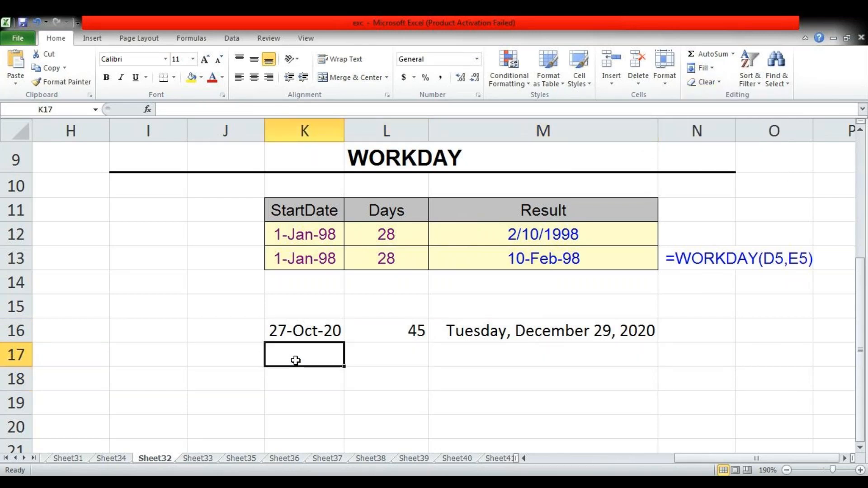
type("25")
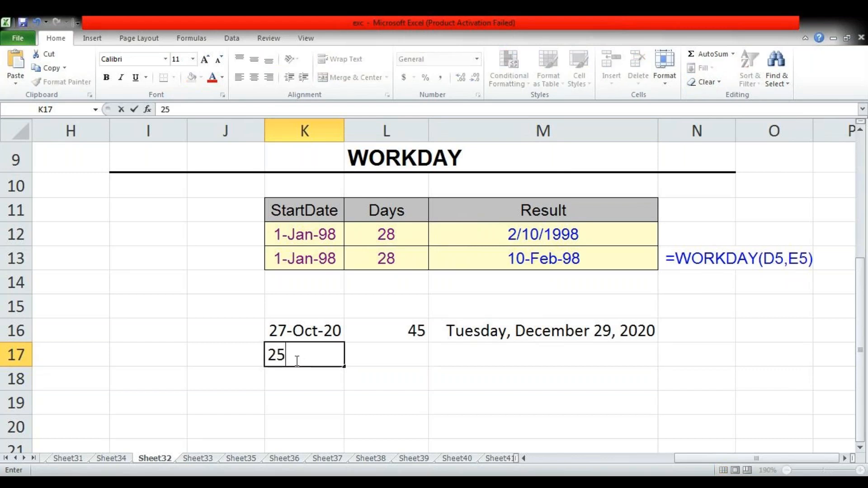
type("-nov-2020")
key("Tab")
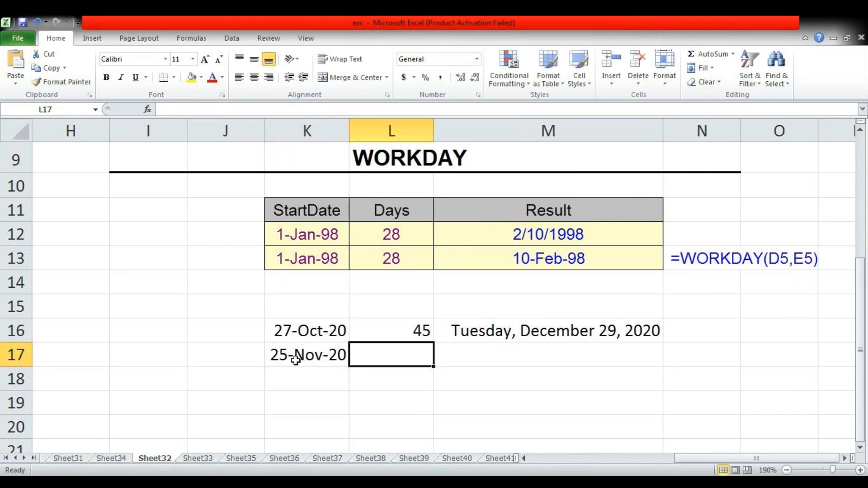
type("205")
key("Tab")
Step: Enter the formula =WORKDAY(K17,L17) in cell M17
type("=")
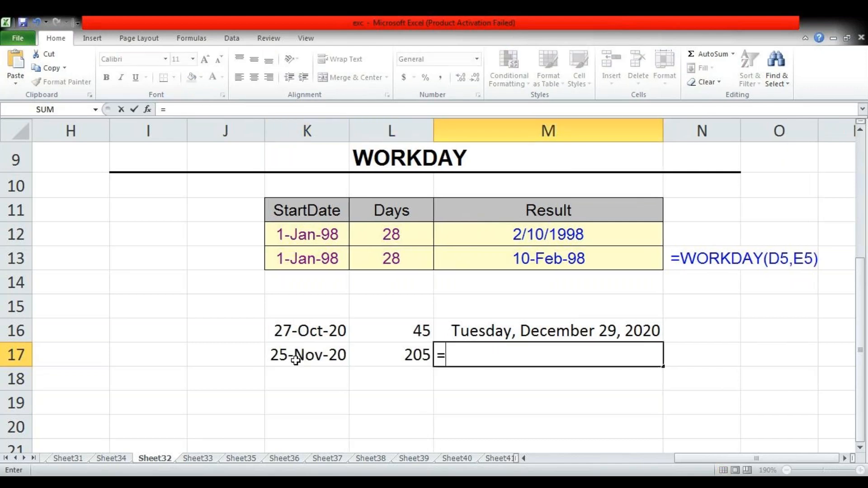
type("work")
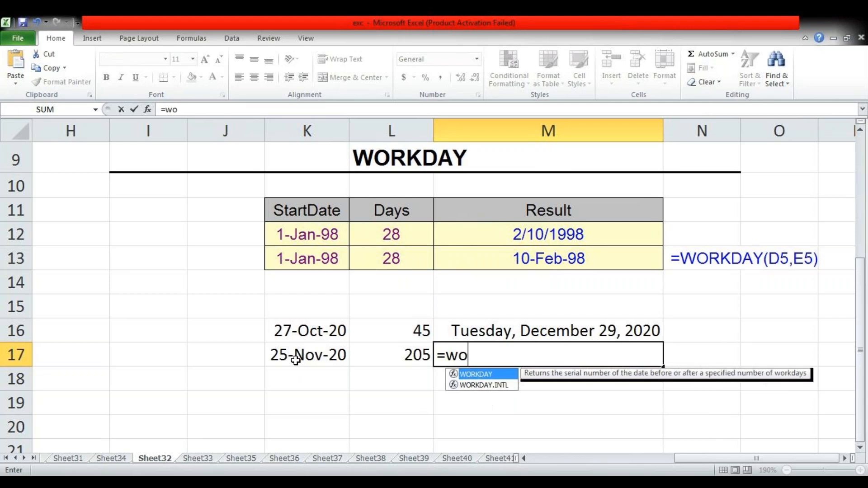
key("Tab")
key("Left")
key("Left")
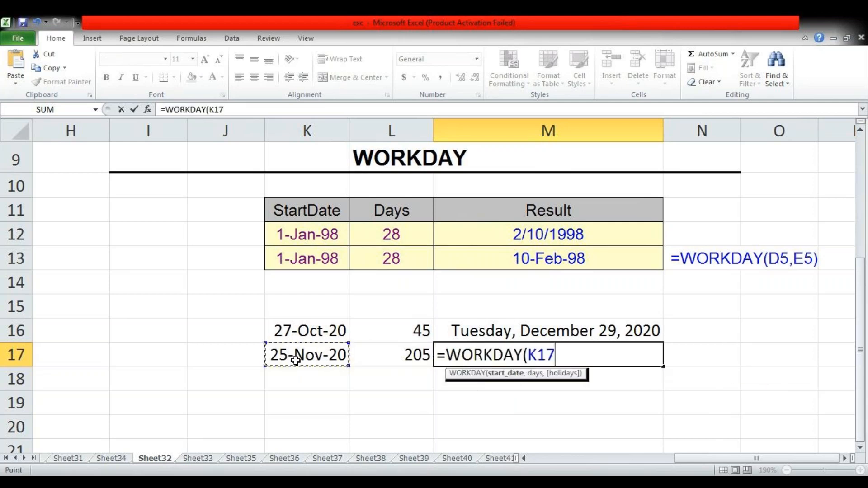
type(",")
key("Left")
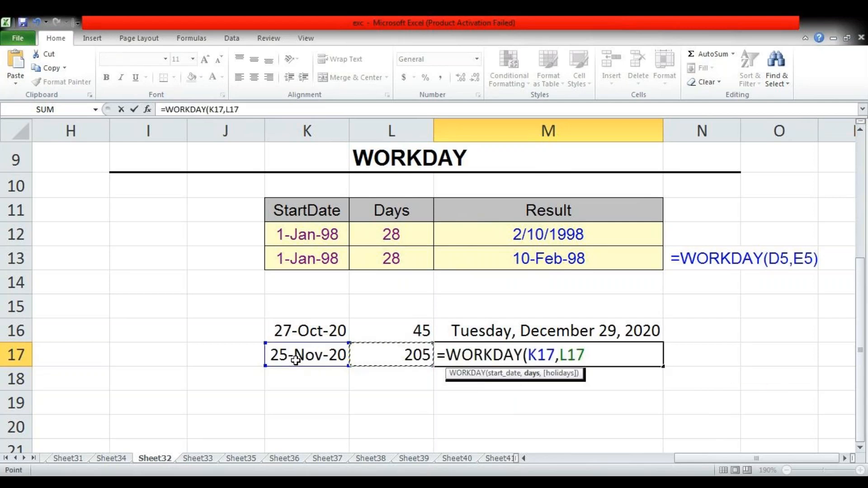
type(")")
key("Return")
Step: Format the WORKDAY result in cell M17 as a Long Date
key("Right")
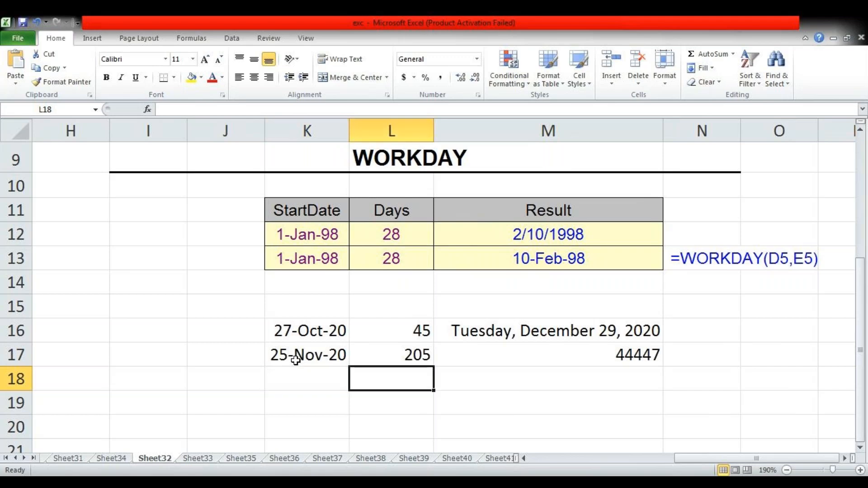
key("Up")
key("Right")
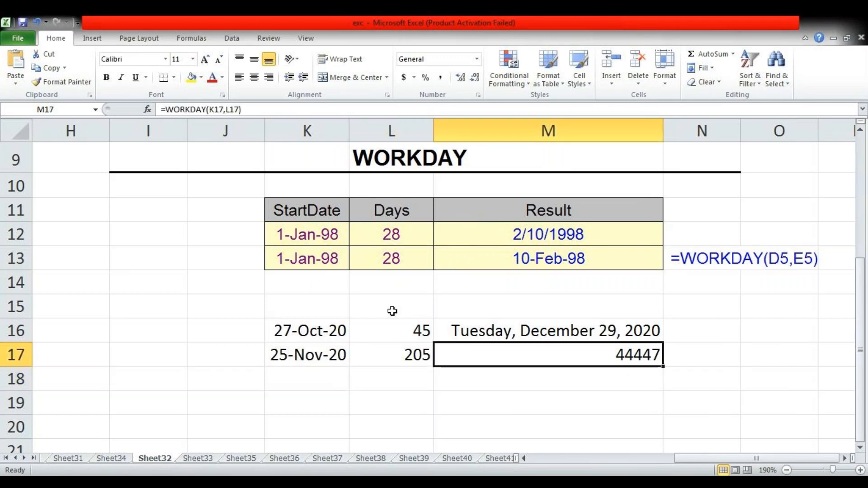
left_click(477, 67)
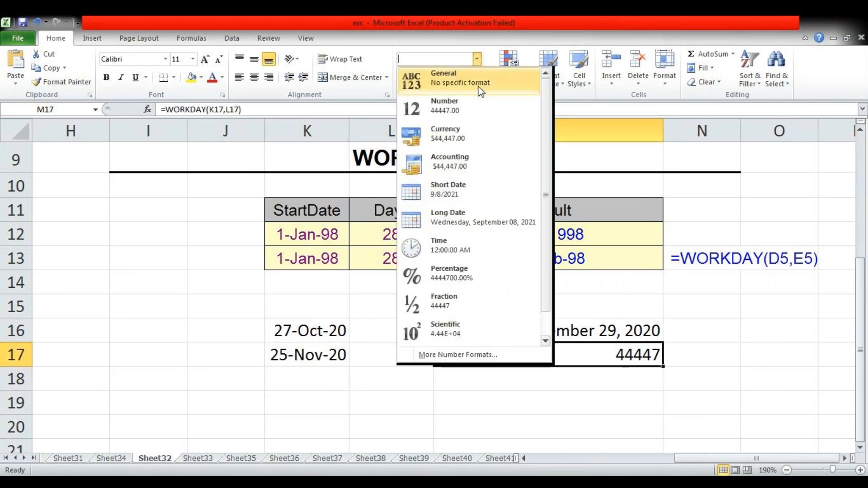
left_click(485, 221)
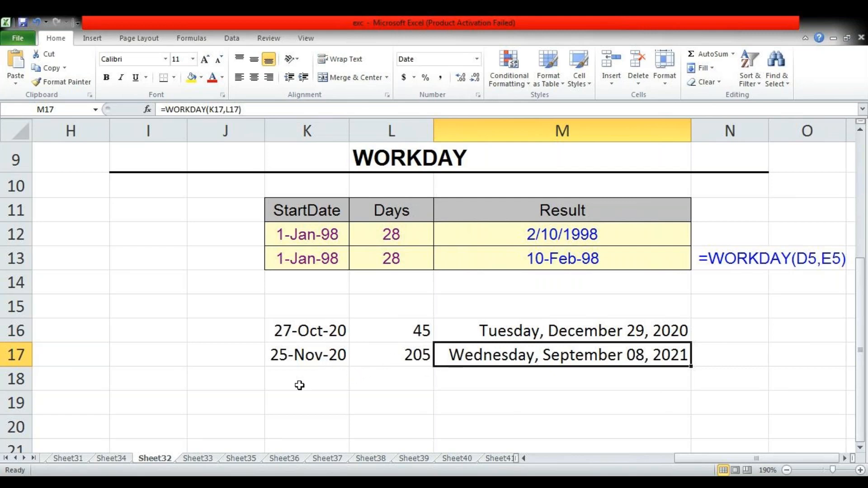
Step: On Sheet33, review the SI and CI formulas in cells L9 and L10, and enter 100 in cell J16 and 15 in cell K16
key("ctrl+Page_Down")
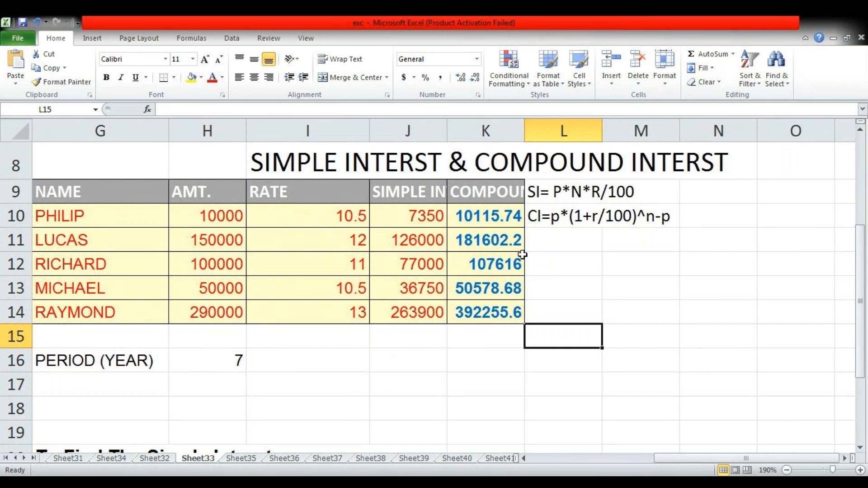
left_click(588, 190)
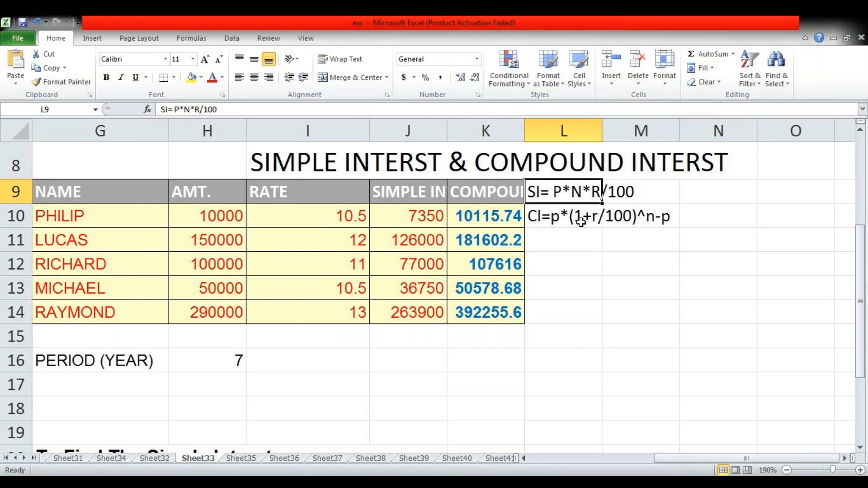
left_click(563, 220)
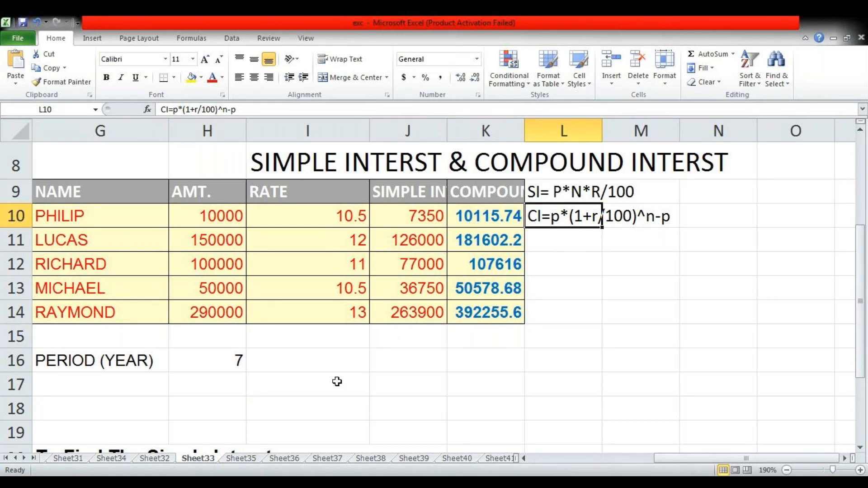
left_click(396, 354)
type("100")
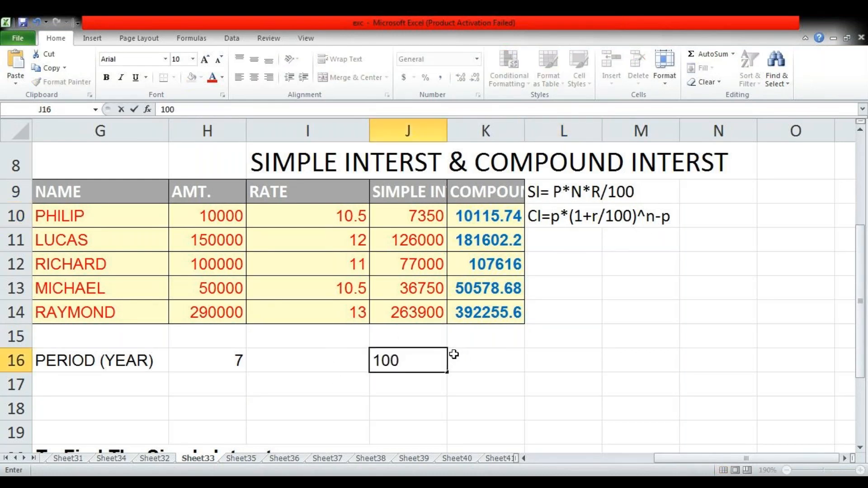
left_click(454, 354)
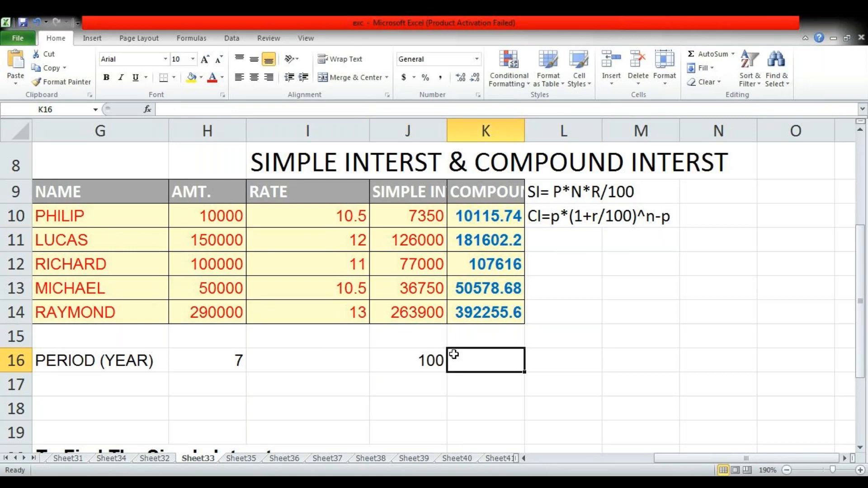
key("Left")
key("Right")
type("15")
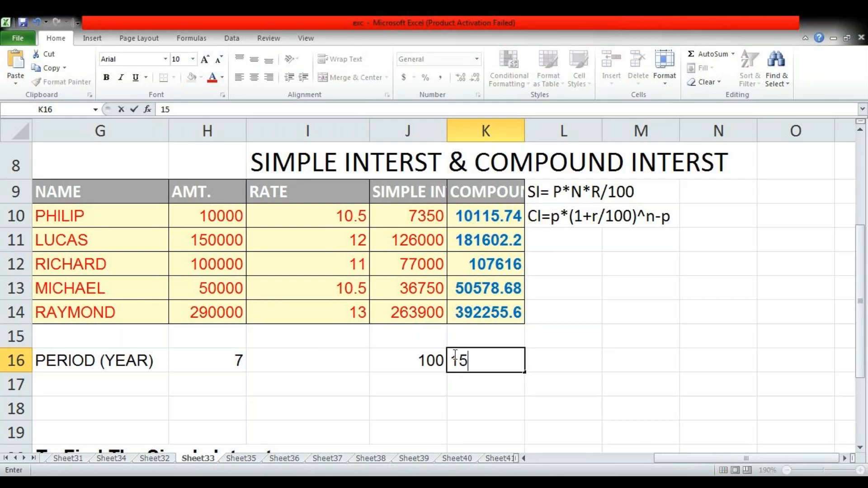
key("Tab")
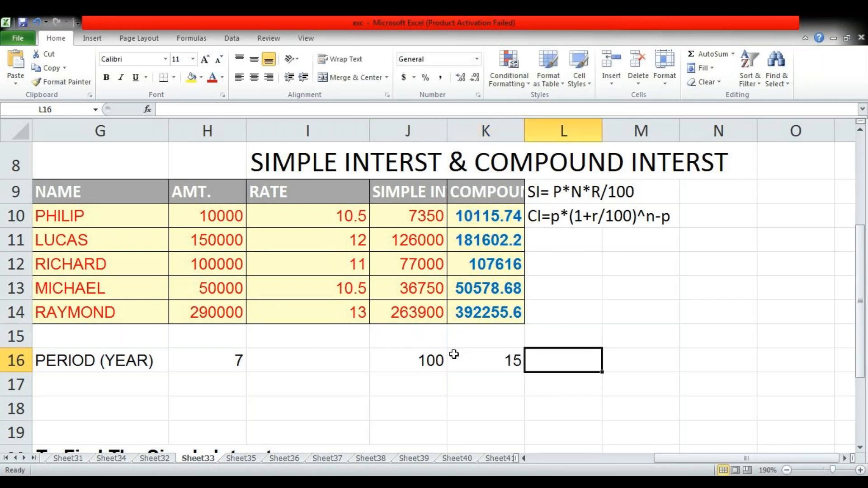
Step: Label cells J15, K15 and L15 as p, r and n, and enter 3 in cell L16 under n
key("Left")
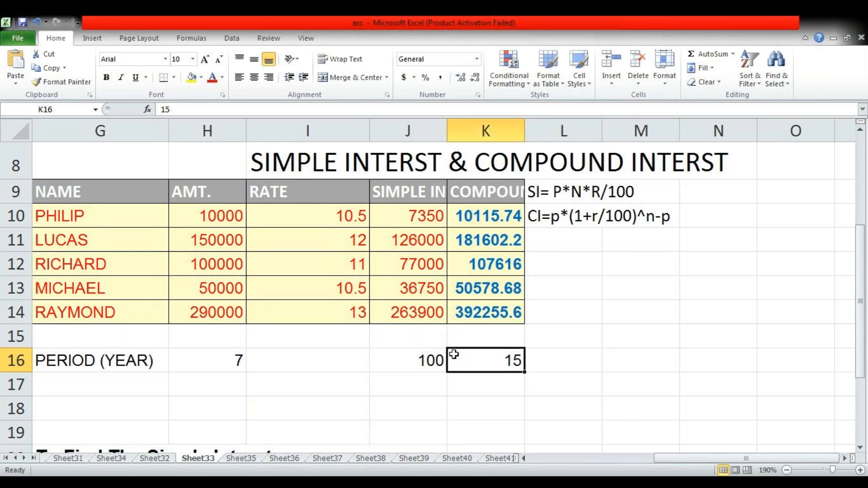
key("Up")
key("Left")
type("p")
key("Tab")
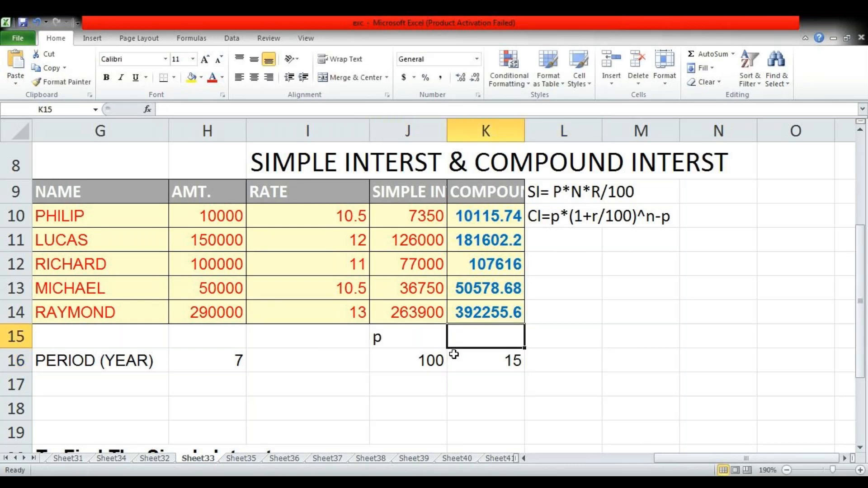
type("r")
key("Tab")
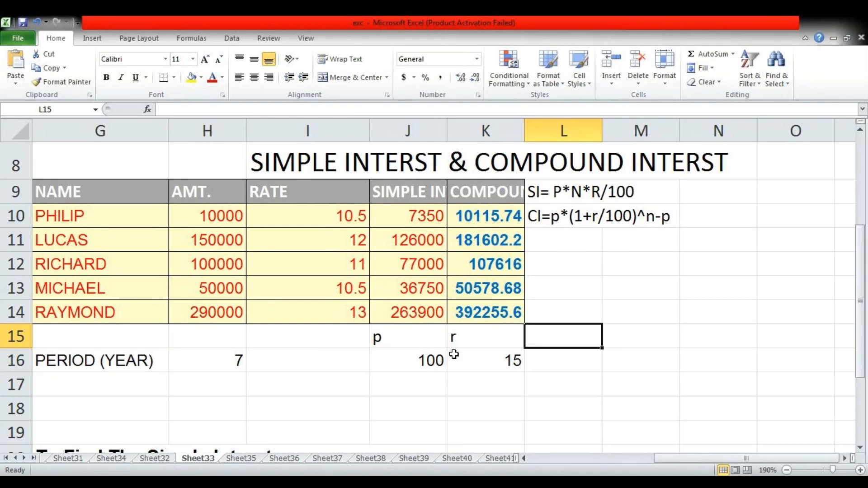
type("n")
key("Return")
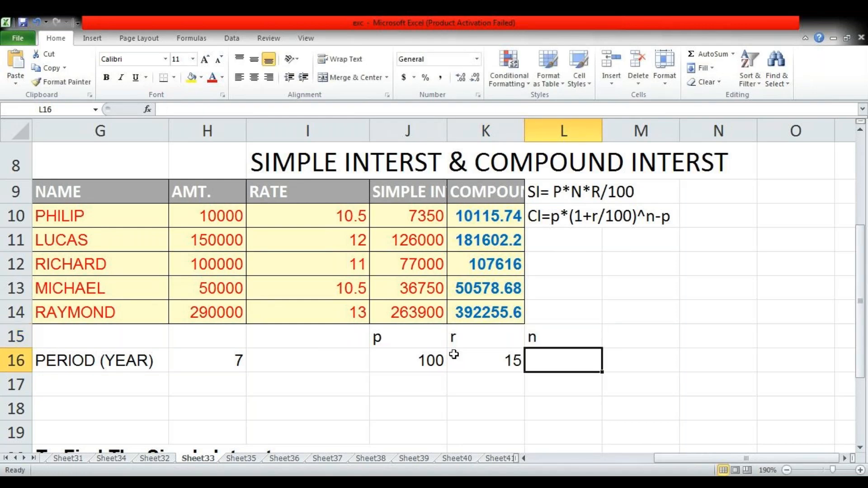
type("3")
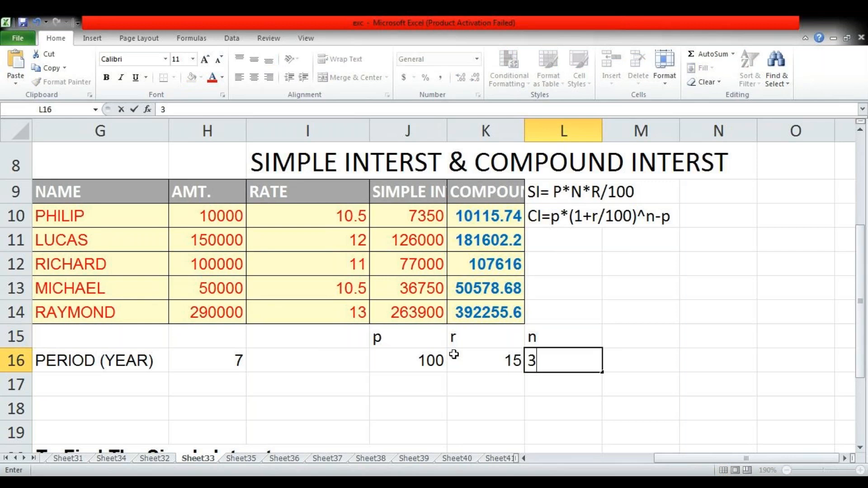
key("Return")
Step: Enter the label SIMPLE INTERST in cell I17, trimming the autocompleted text after it
key("Left")
key("Down")
key("Up")
key("Down")
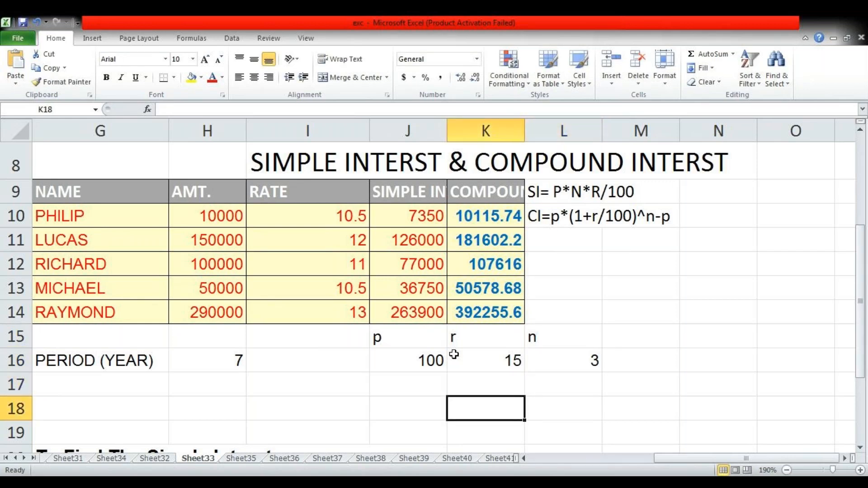
key("Left")
key("Left")
key("Up")
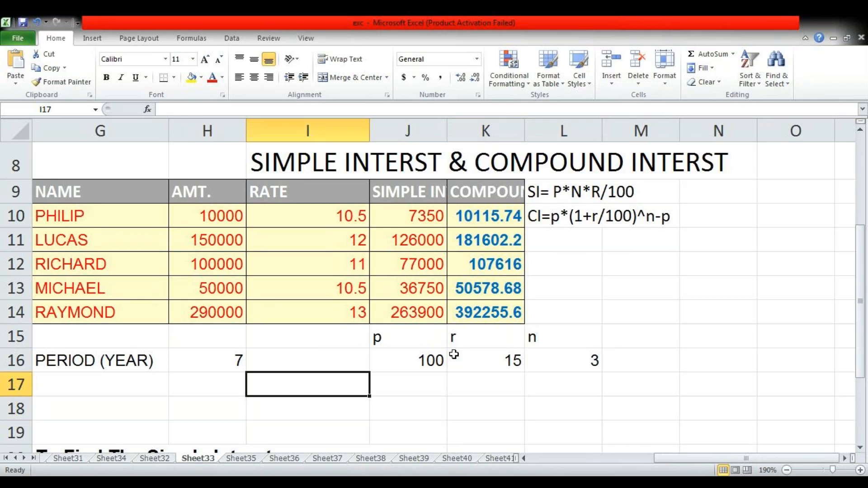
type("s")
key("Return")
key("Up")
key("F2")
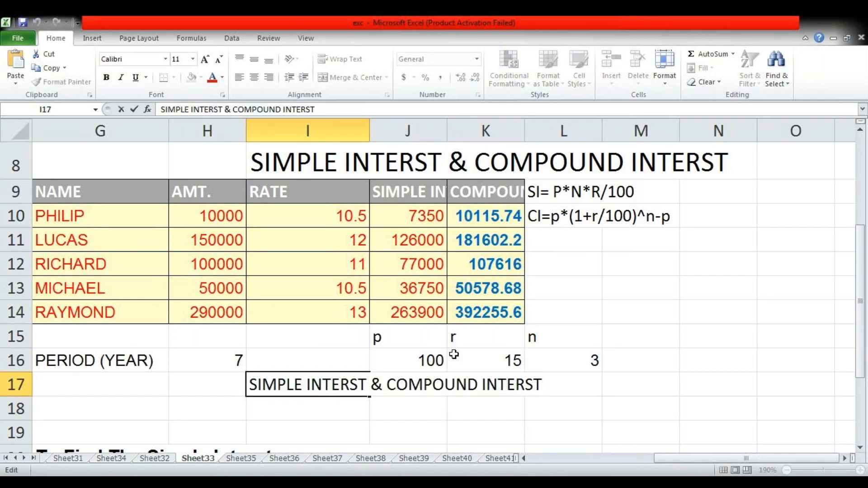
left_click(326, 109)
key("BackSpace")
key("BackSpace")
key("BackSpace")
key("BackSpace")
key("BackSpace")
key("BackSpace")
key("BackSpace")
key("BackSpace")
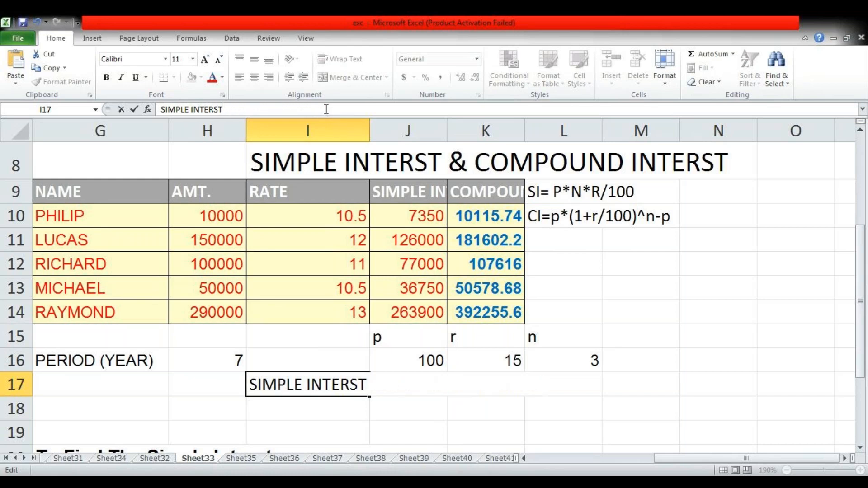
key("Return")
Step: Calculate the simple interest in cell J17 with the formula =J16*L16*K16/100
left_click(423, 387)
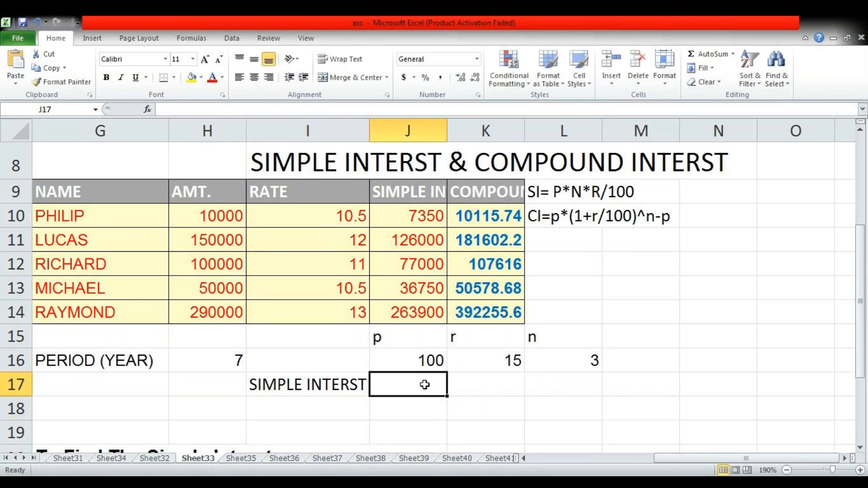
type("=")
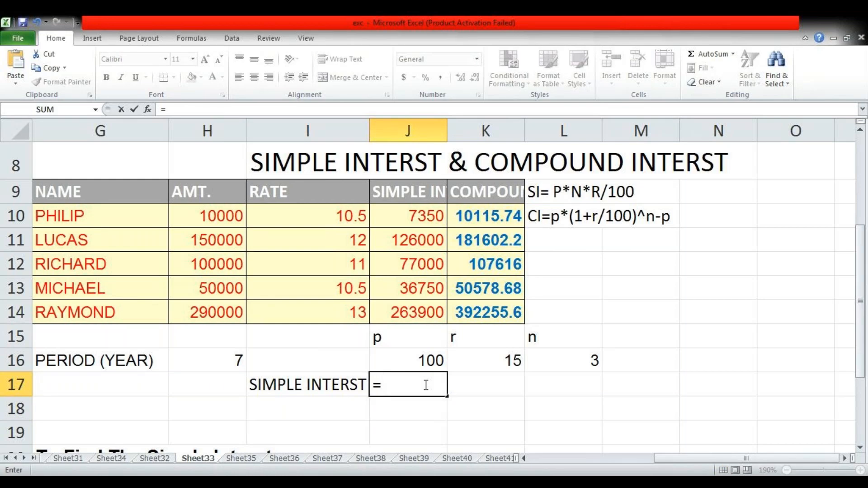
key("Up")
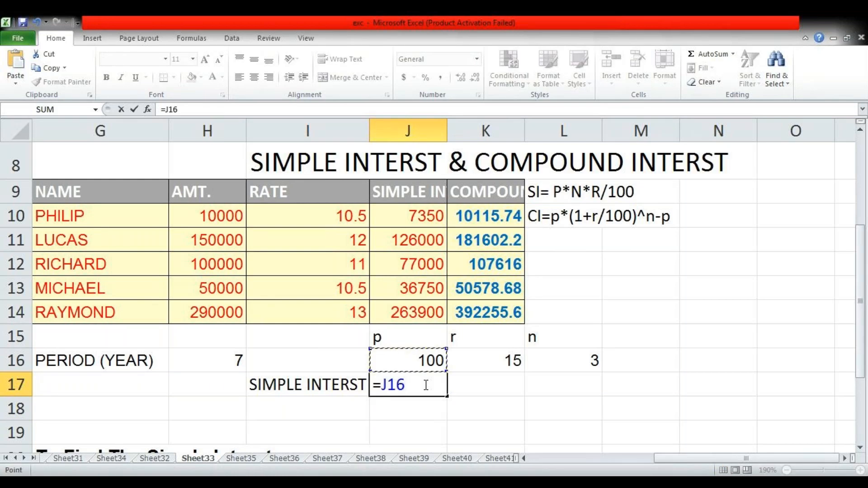
type("*")
key("Up")
key("Right")
key("Right")
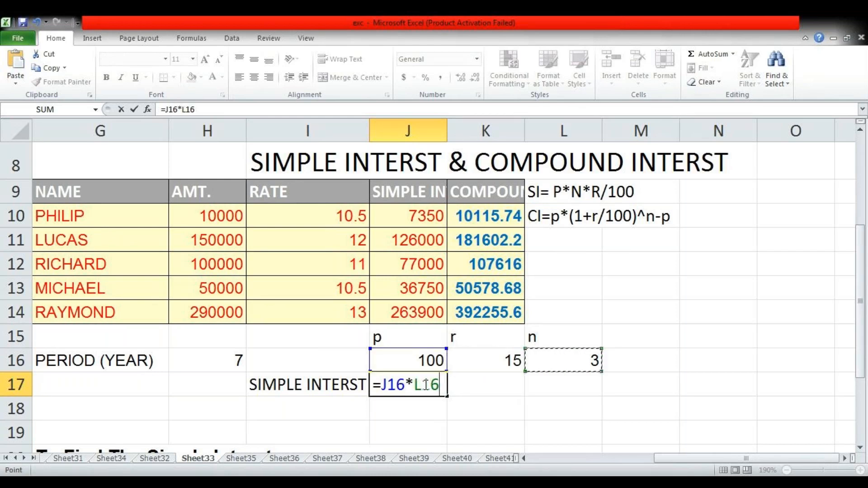
type("*")
key("Right")
key("Up")
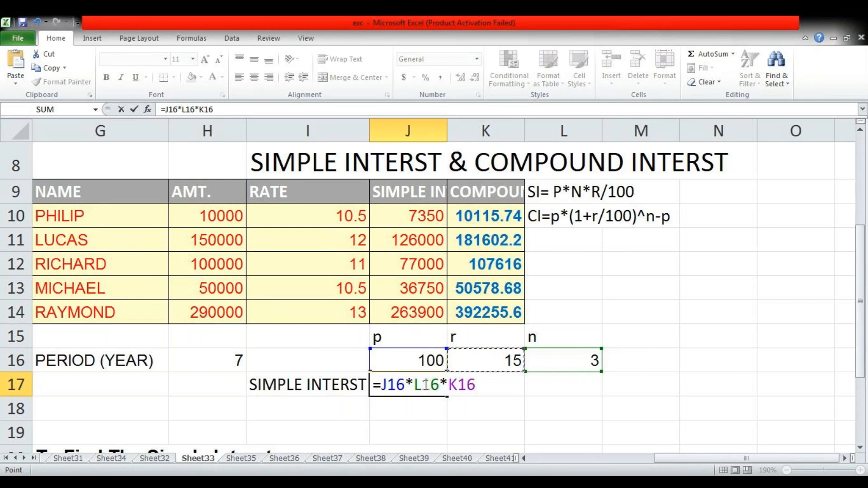
type("/100")
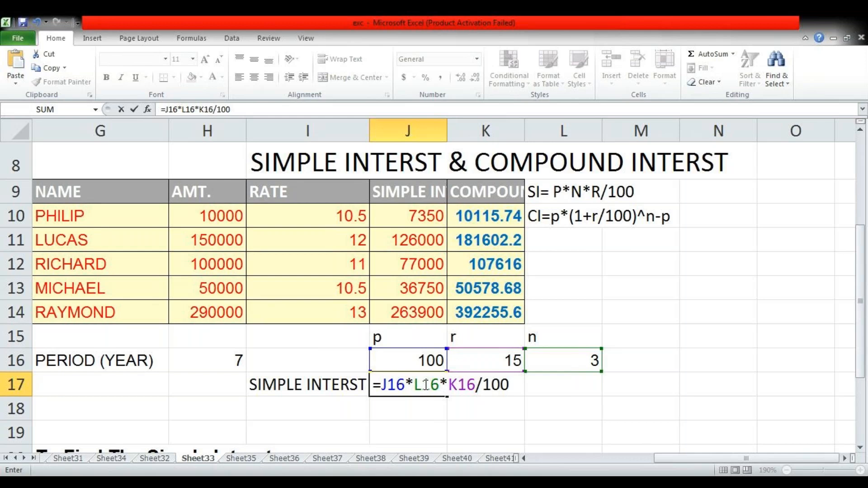
key("Return")
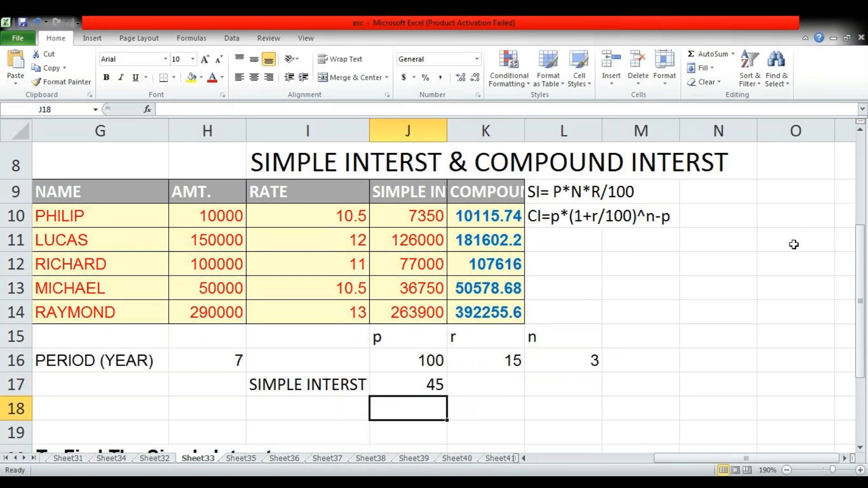
Step: Enter 145 in cell K17 as the principal plus simple interest, beside the result in J17
key("Up")
key("Right")
key("Left")
key("Up")
key("Down")
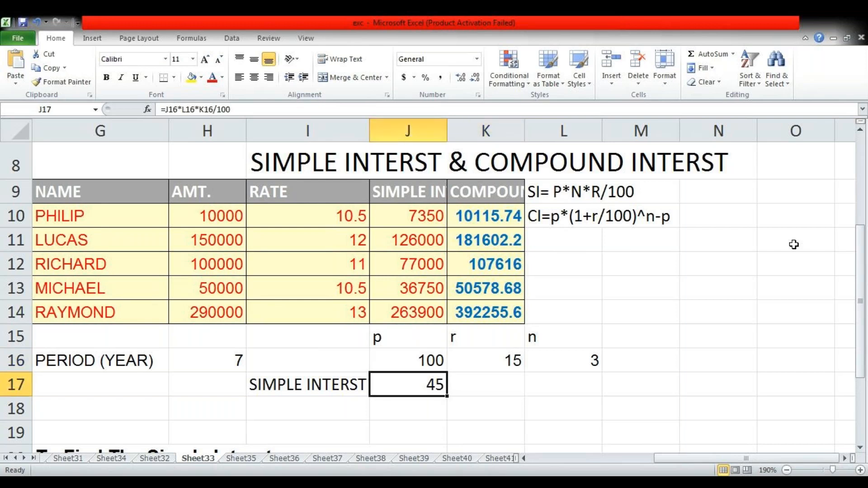
key("Right")
type("145")
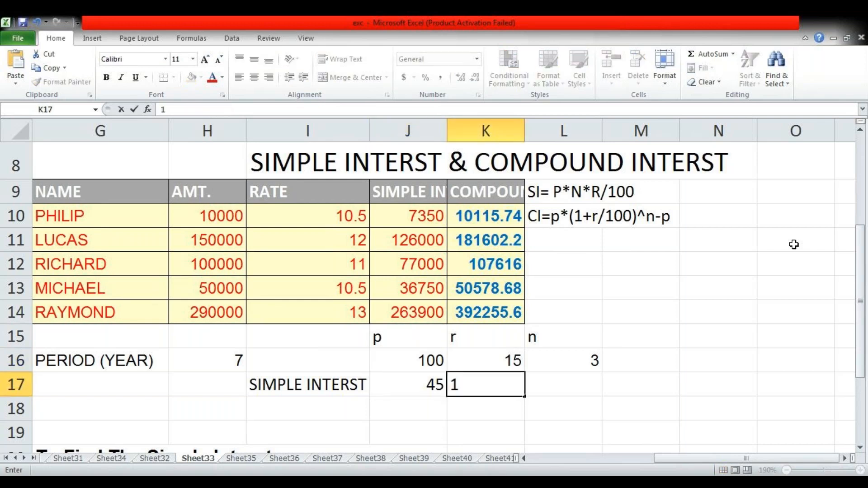
key("Right")
key("Up")
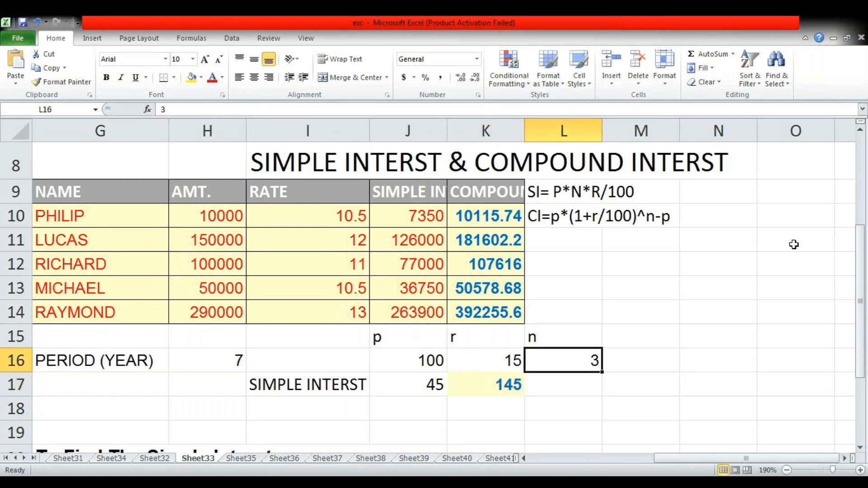
key("Left")
key("Left")
key("Down")
key("Right")
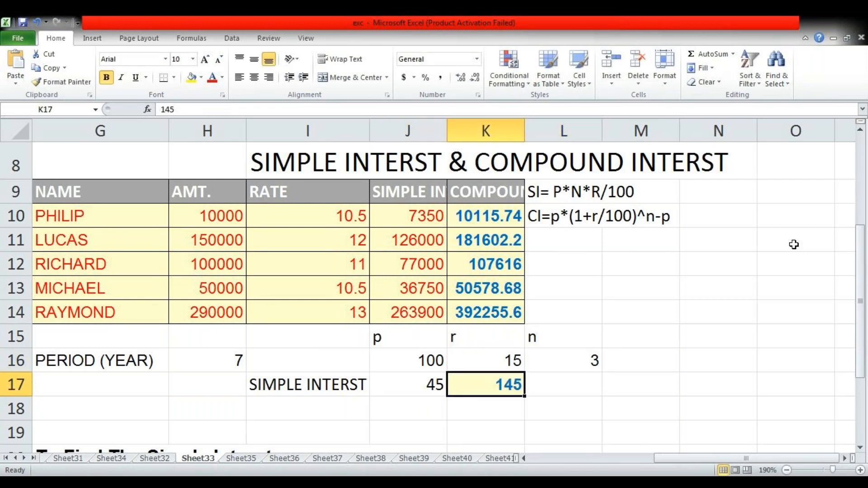
Step: Clear the total from cell K17 beside the simple interest result
key("Delete")
key("Left")
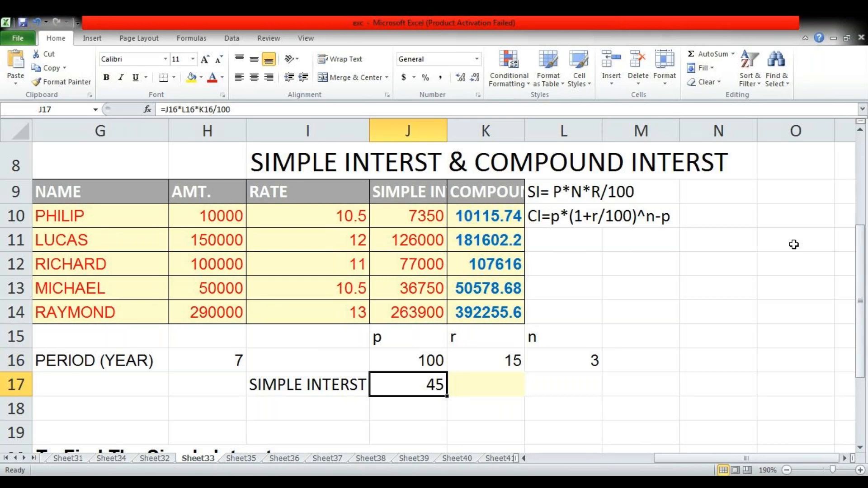
key("Up")
key("Right")
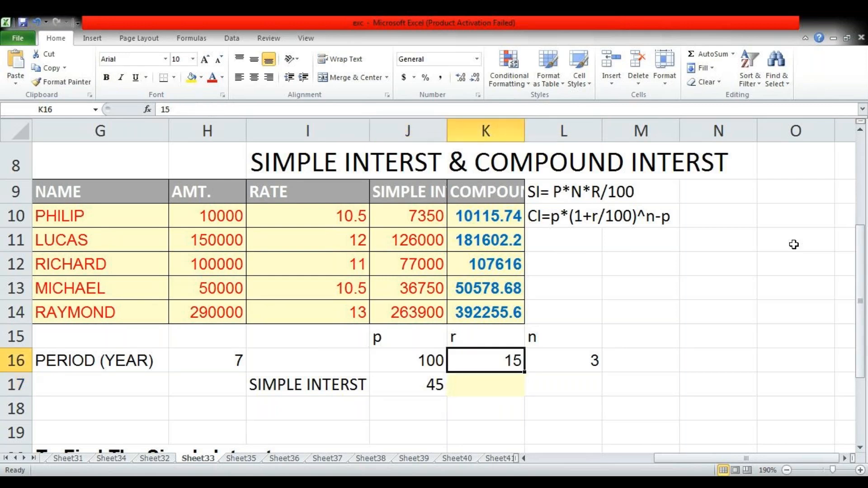
key("Right")
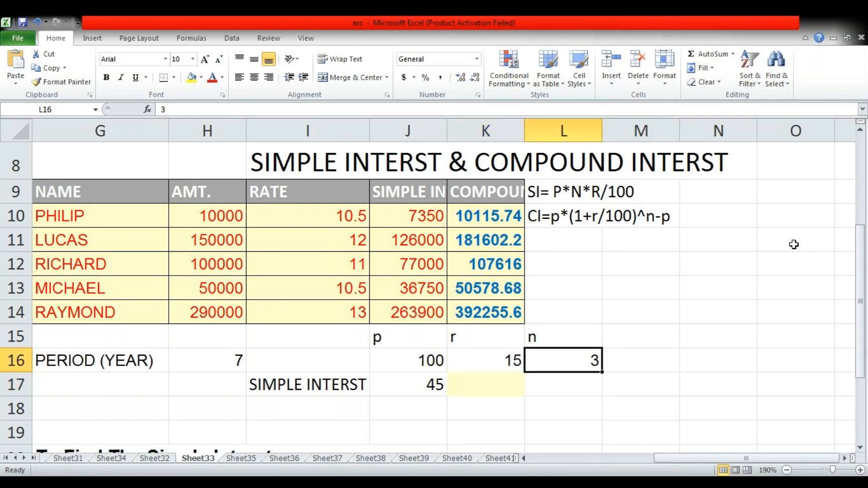
key("Left")
key("Down")
key("Left")
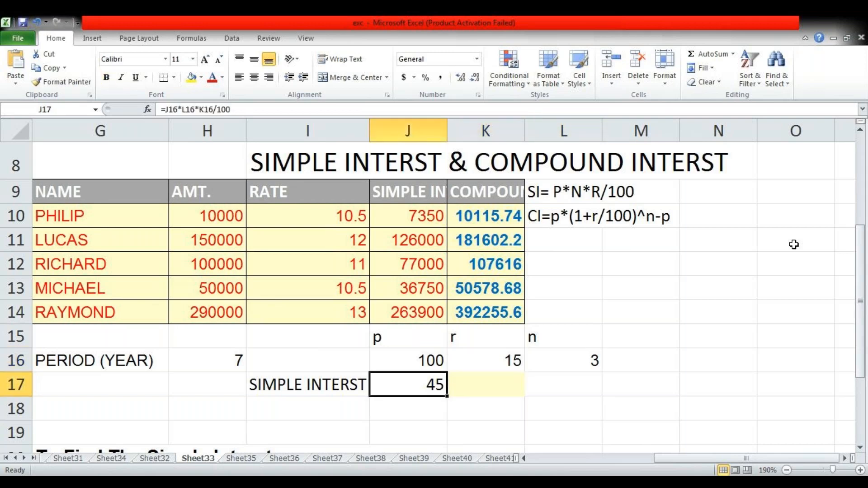
Step: Enter the label ci in cell I18, below the SIMPLE INTERST label
key("Down")
key("Left")
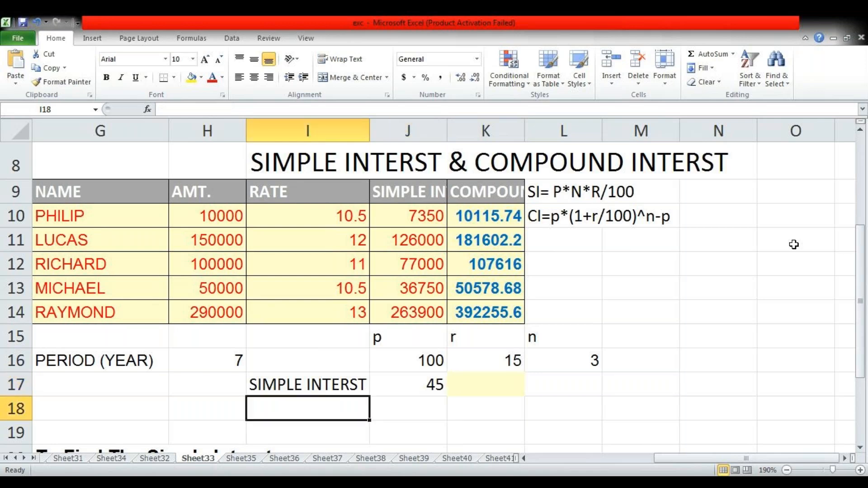
type("ci")
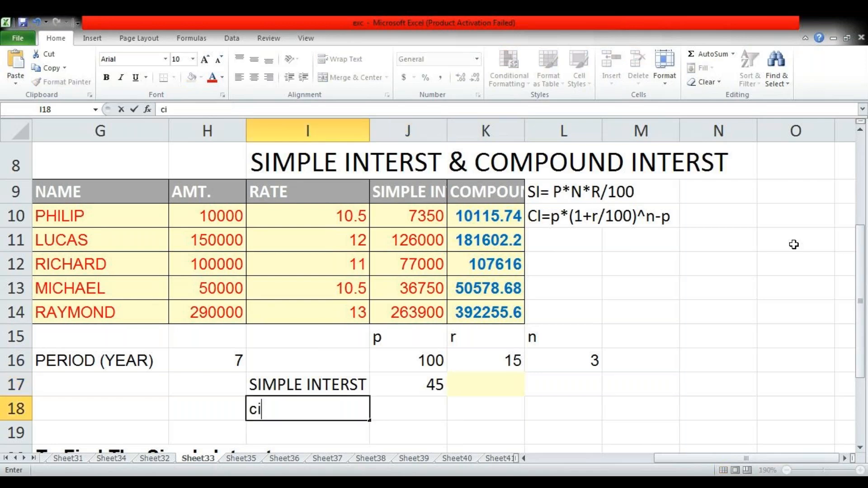
key("Tab")
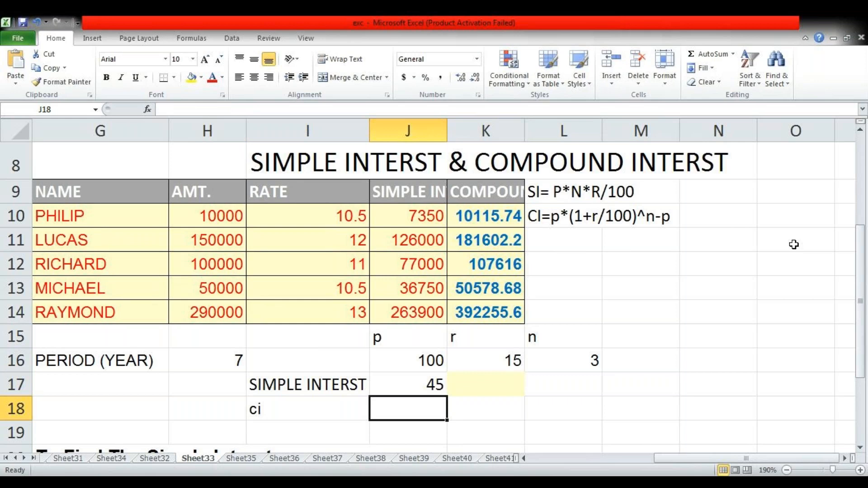
Step: Calculate the compound interest in cell J18 with the formula =J16*(1+K16/100)^L16-J16
type("=")
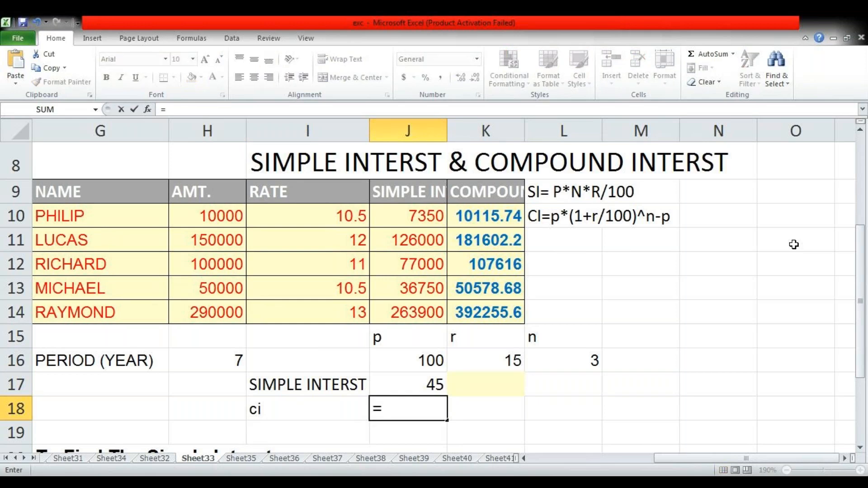
key("Up")
key("Up")
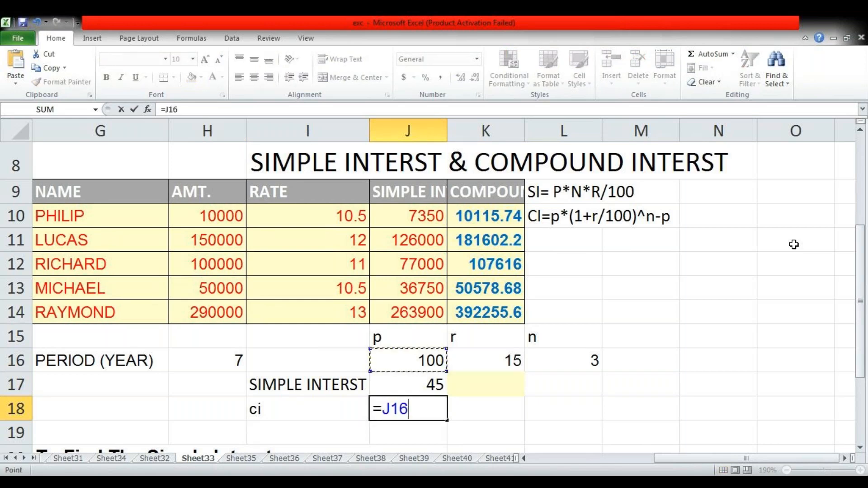
type("*(1+")
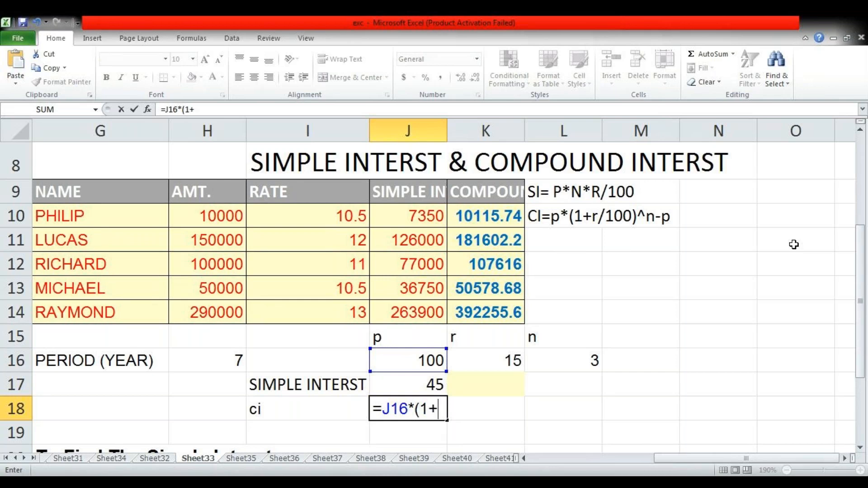
key("Right")
key("Up")
key("Up")
type("/")
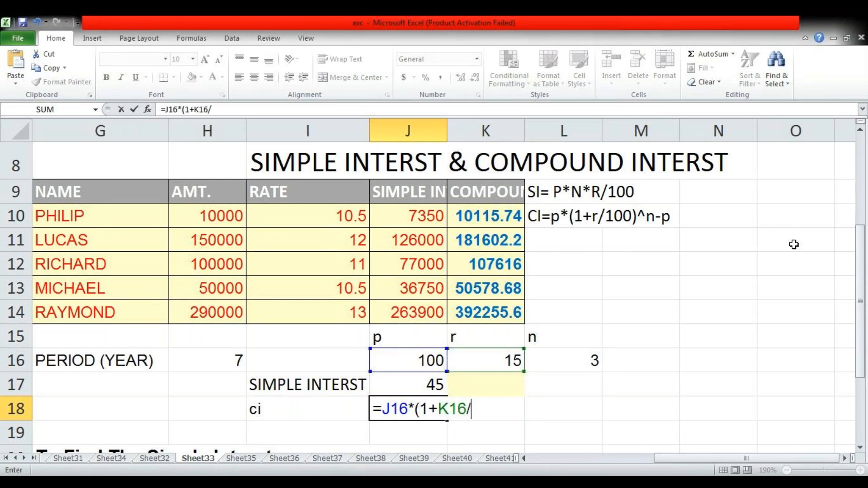
type("100)")
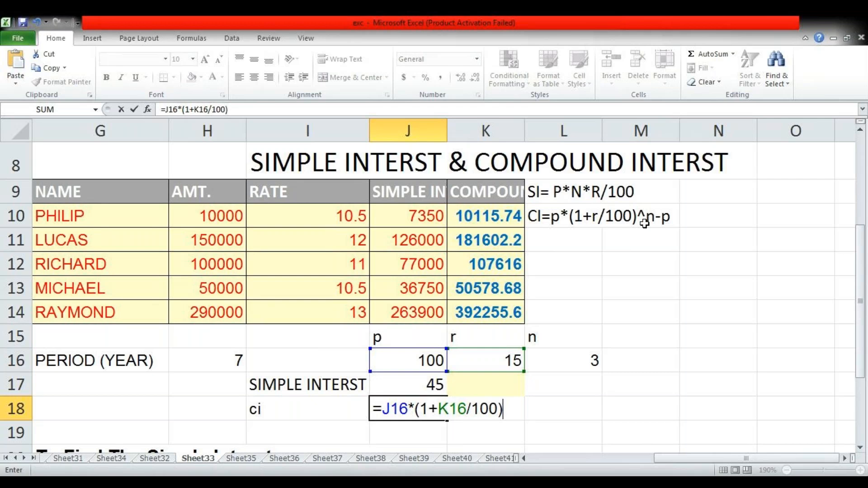
type("^")
left_click(592, 356)
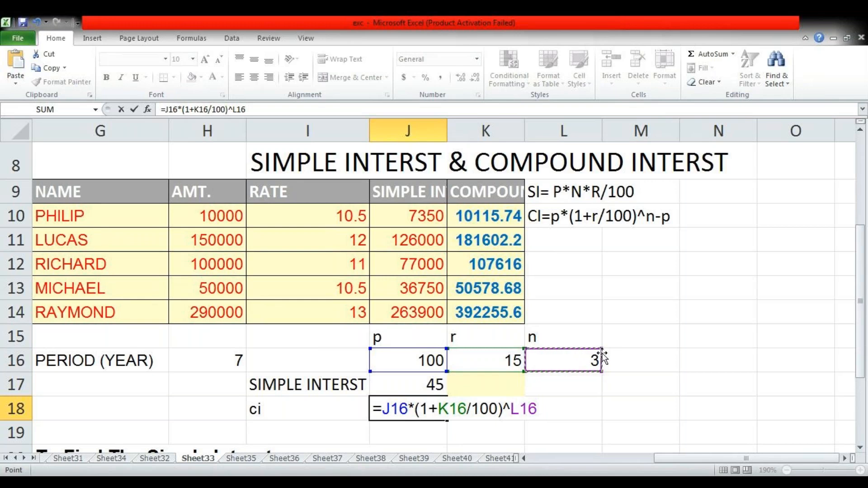
type("-")
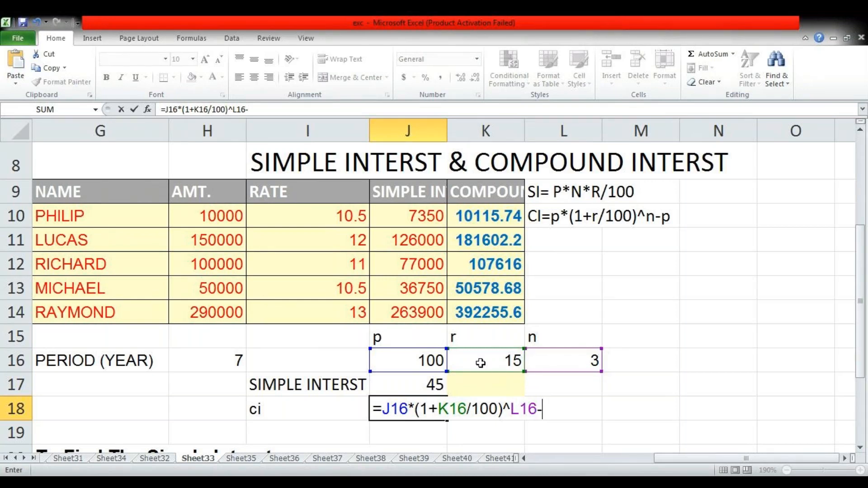
left_click(419, 359)
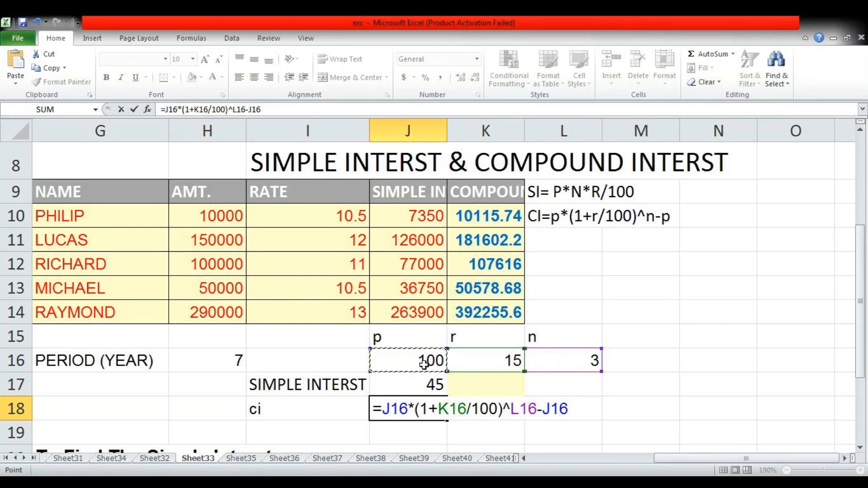
key("Return")
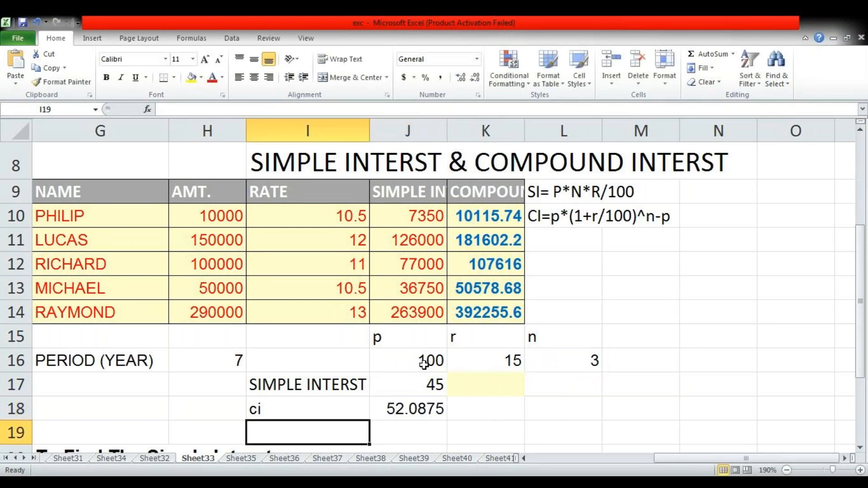
Step: Clear the p, r and n values and both interest results from cells J16 to L18, keeping the labels
left_click(414, 411)
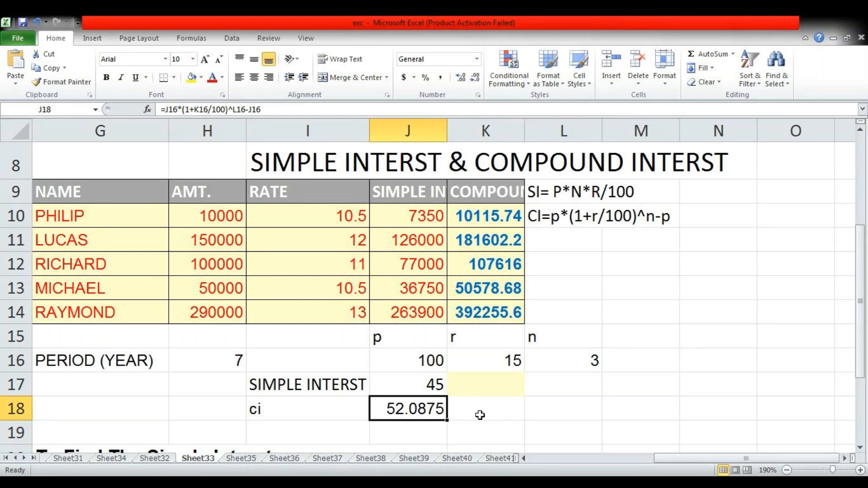
scroll(480, 415, "down", 1)
left_click(436, 352)
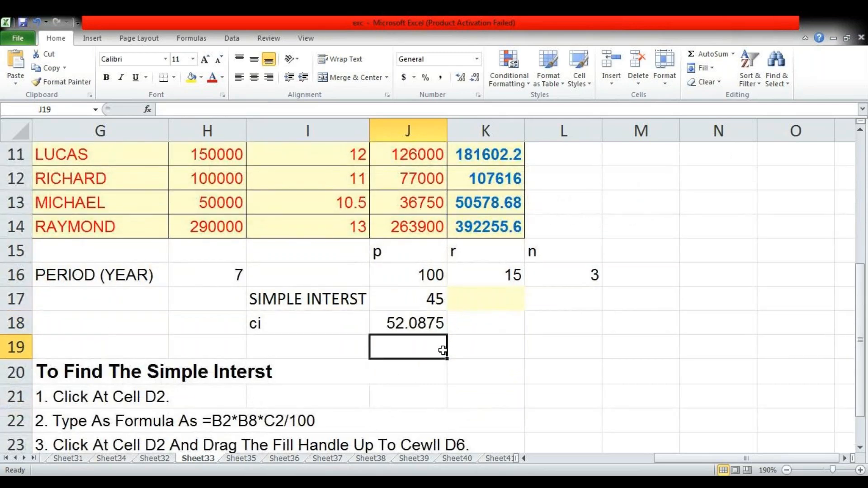
left_click_drag(428, 275, 568, 336)
key("Delete")
Step: Enter new example values in row 16: 500 under p, 25 under r and 8 under n
key("Up")
key("Down")
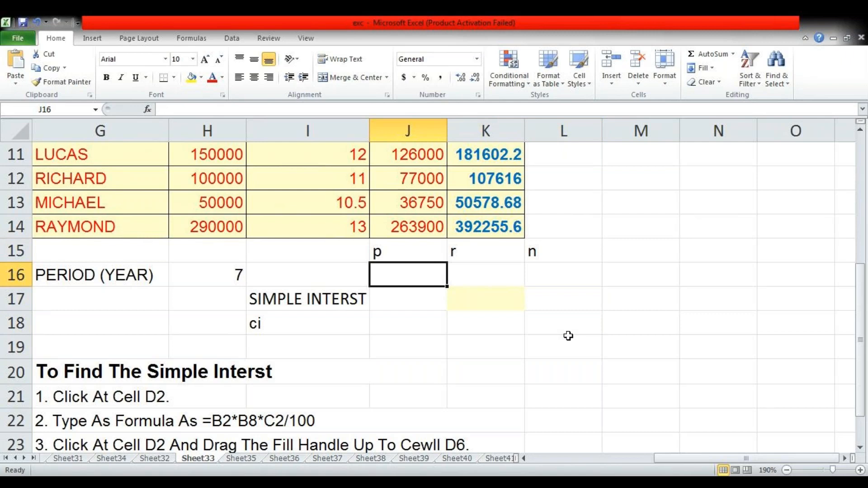
type("500")
key("Tab")
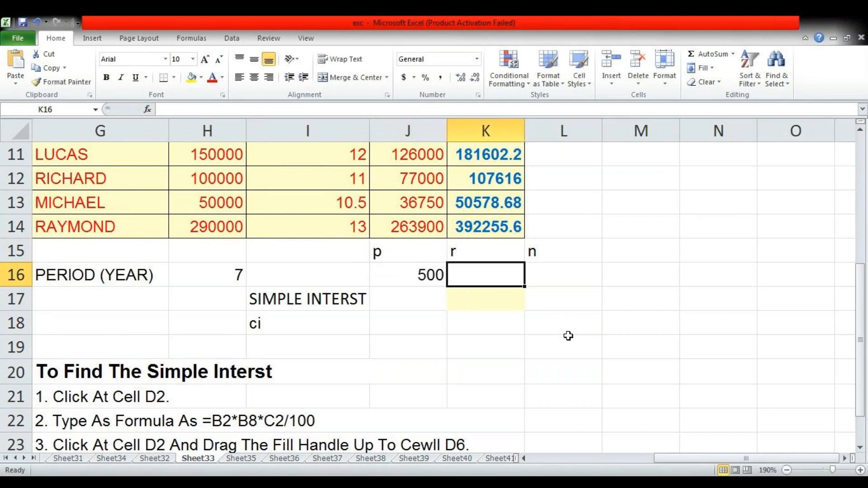
type("25")
key("Tab")
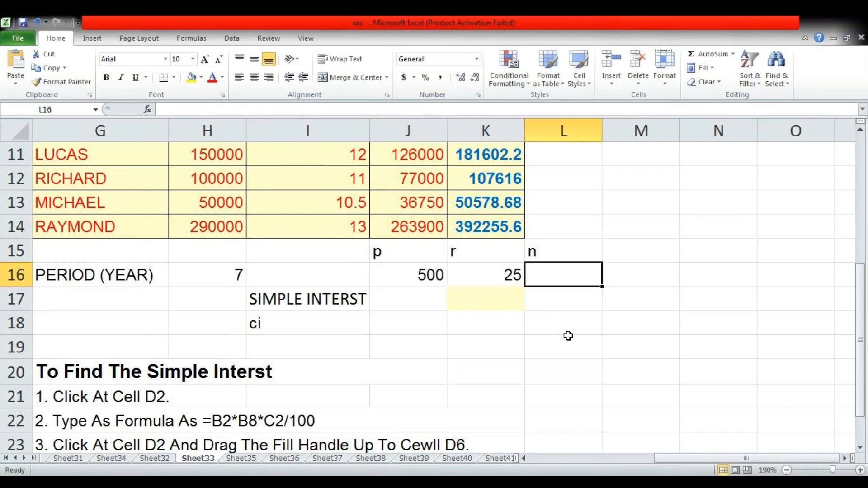
type("8")
key("Return")
Step: Enter the product formula =J16*K16*L16 in cell J17 beside SIMPLE INTERST
key("Left")
key("Left")
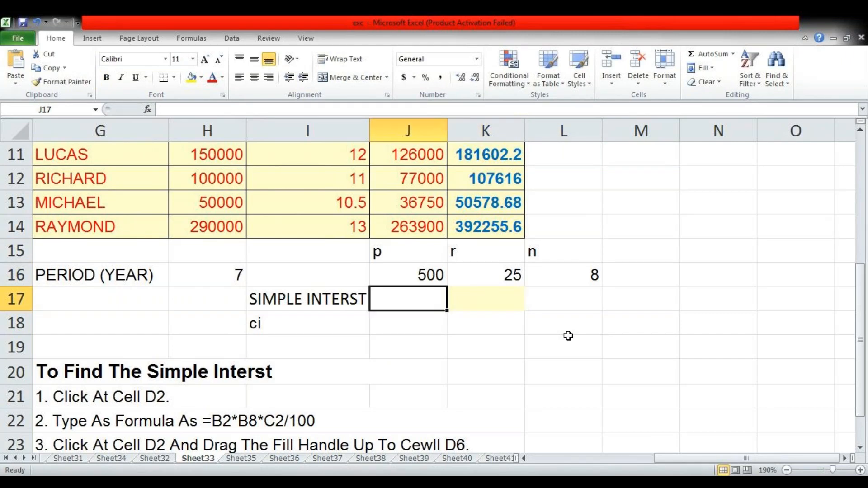
type("=")
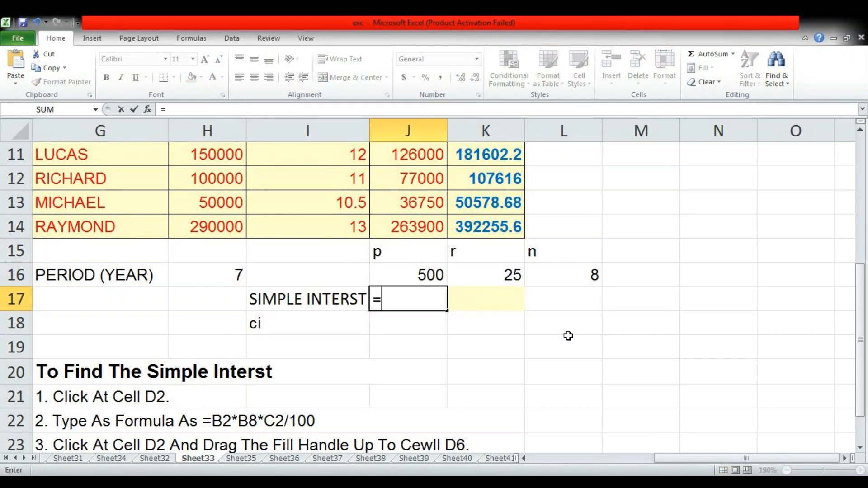
key("Up")
type("*")
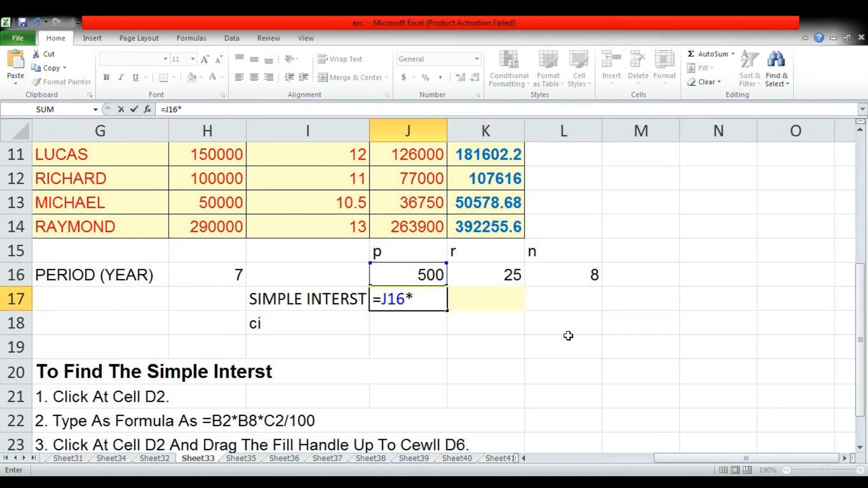
key("Right")
key("Up")
type("*")
key("Right")
key("Right")
key("Up")
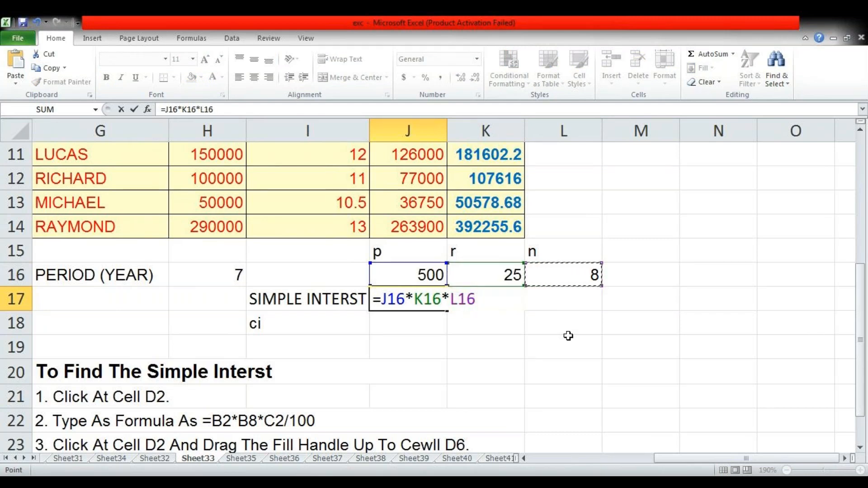
key("Return")
Step: Append /100 to the formula in cell J17 to complete the simple interest calculation
key("Up")
key("F2")
type("/100")
key("Return")
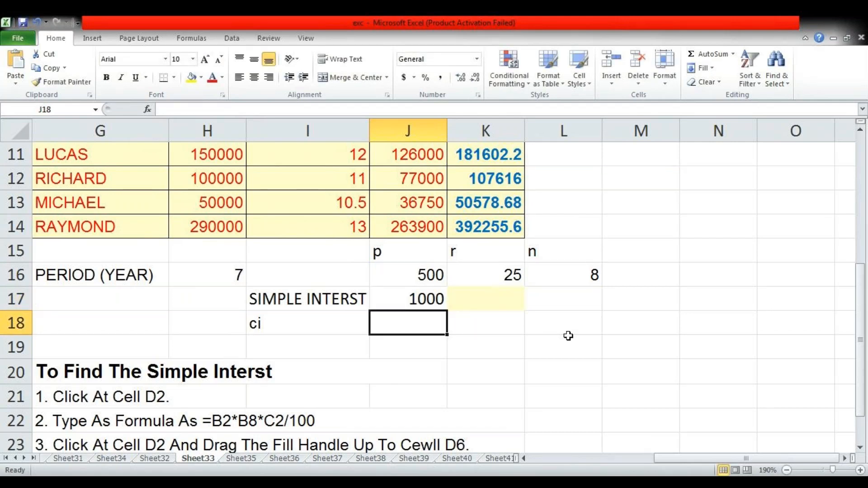
Step: Enter 1500 in cell K17 as the principal plus simple interest
key("Up")
key("Up")
key("Right")
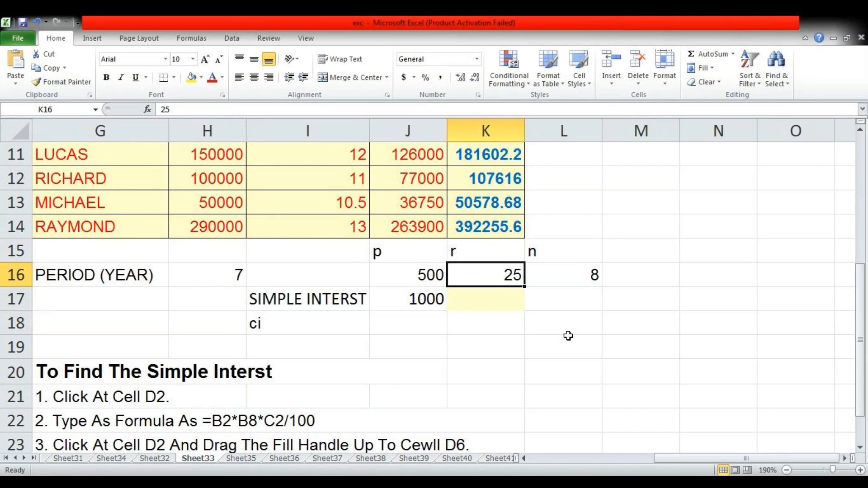
key("Right")
key("Down")
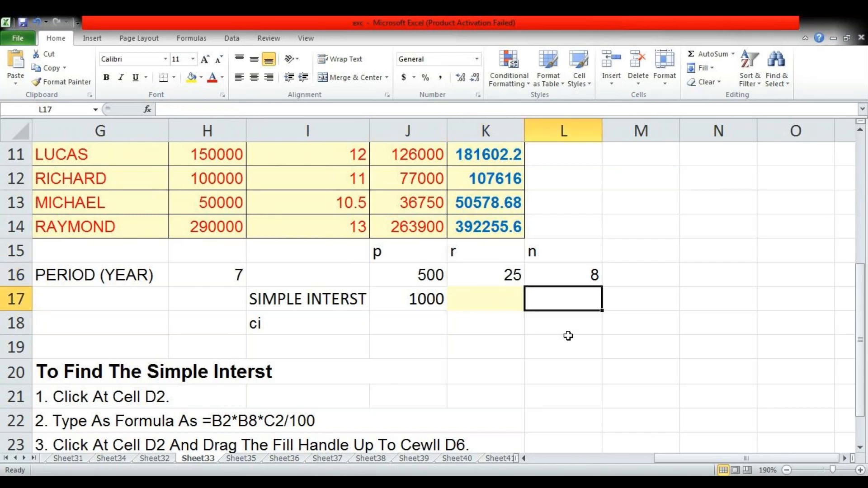
key("Left")
key("Left")
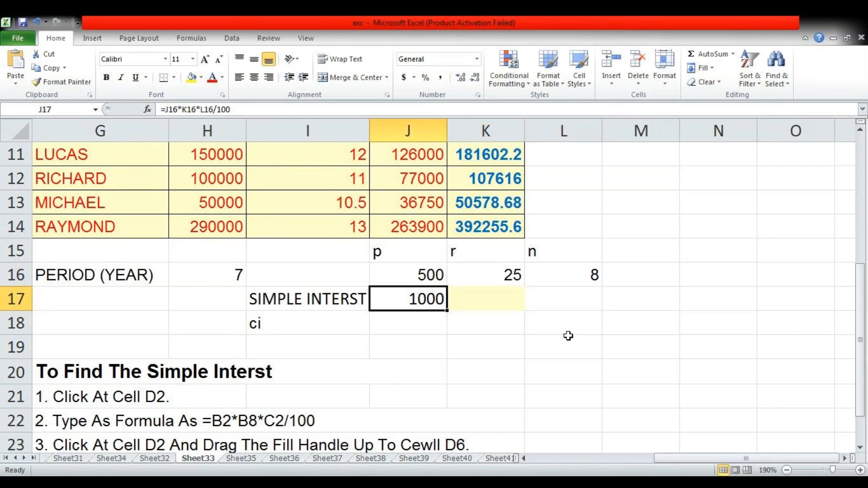
key("Right")
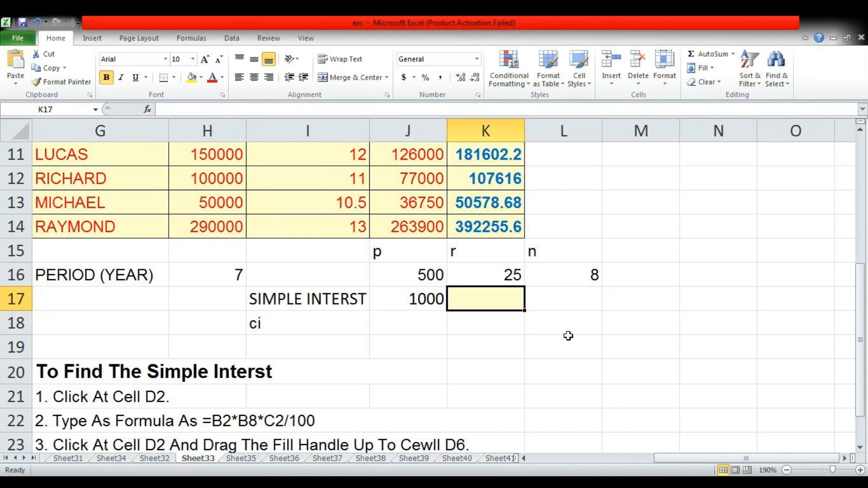
type("1500")
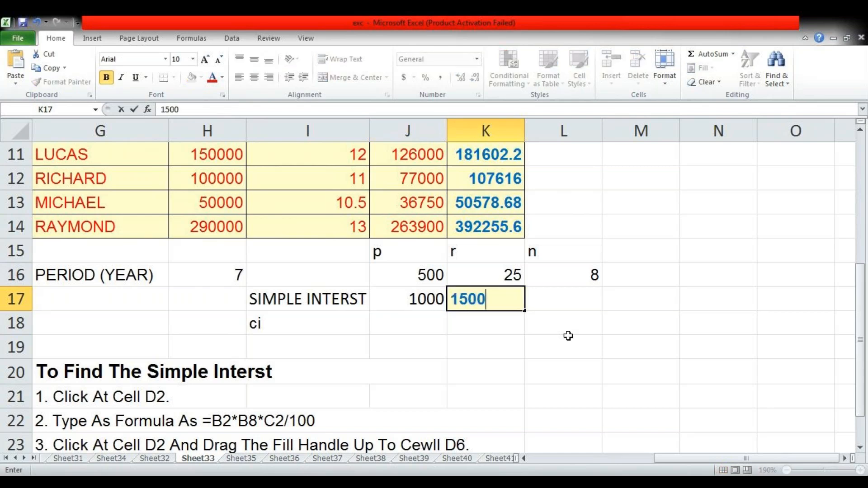
key("Return")
key("Up")
key("Left")
key("Up")
key("Down")
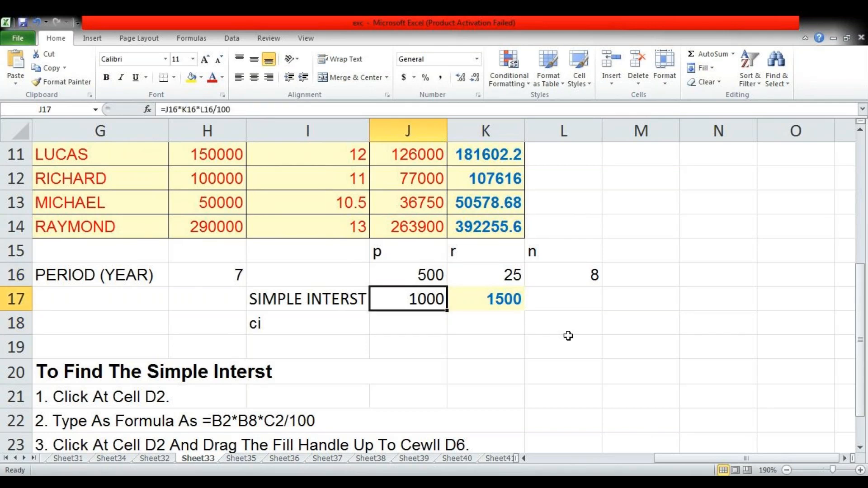
key("Right")
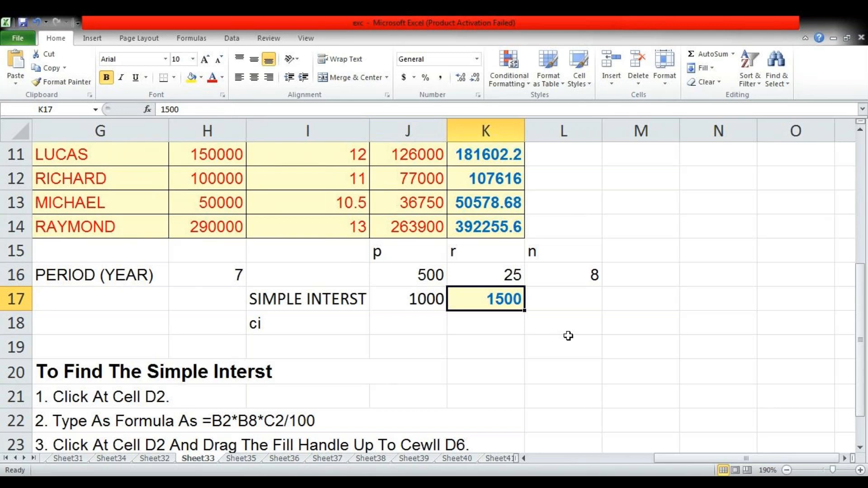
Step: Start the compound interest formula in cell J18 beside ci with =J16*(1+K16/100)
key("Down")
key("Left")
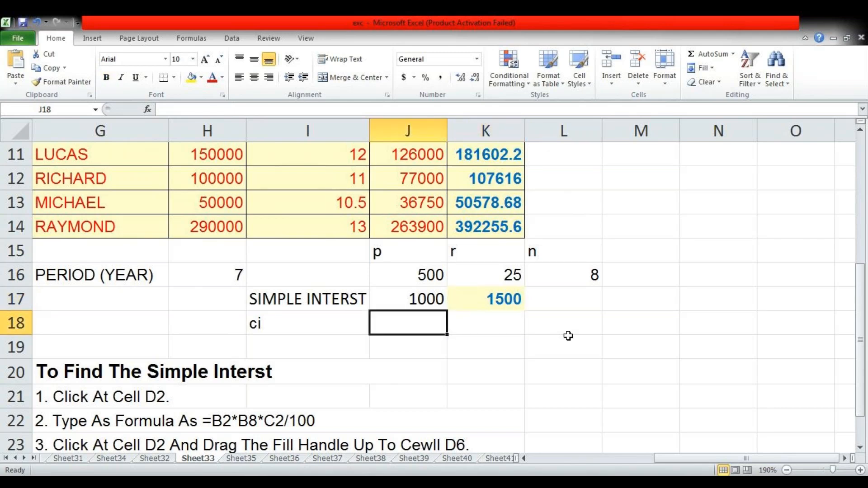
type("=p")
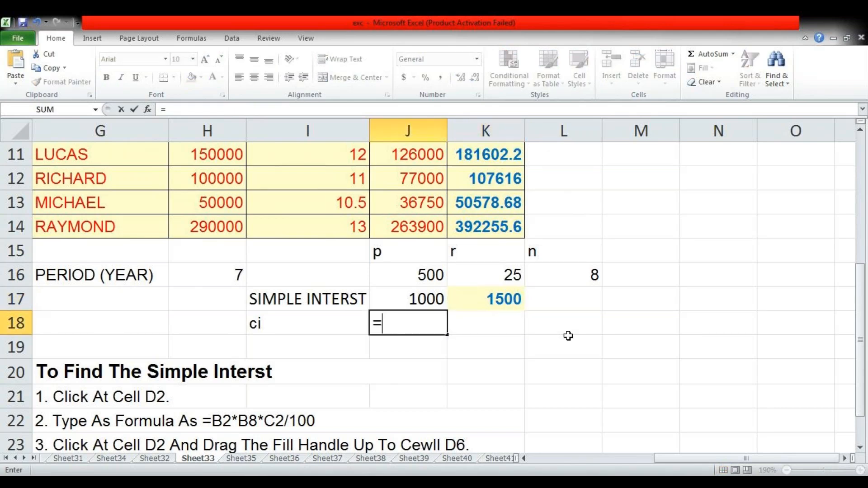
key("BackSpace")
key("Up")
key("Up")
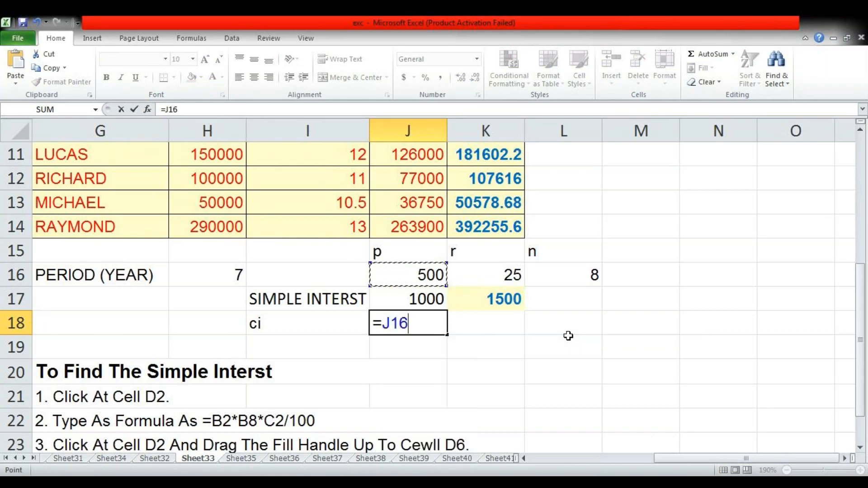
type("*(1+")
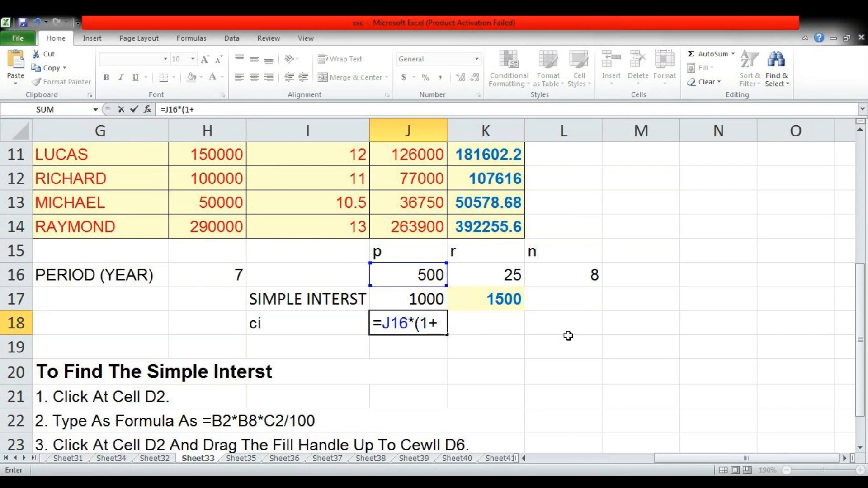
key("Right")
key("Up")
key("Up")
type("/100)")
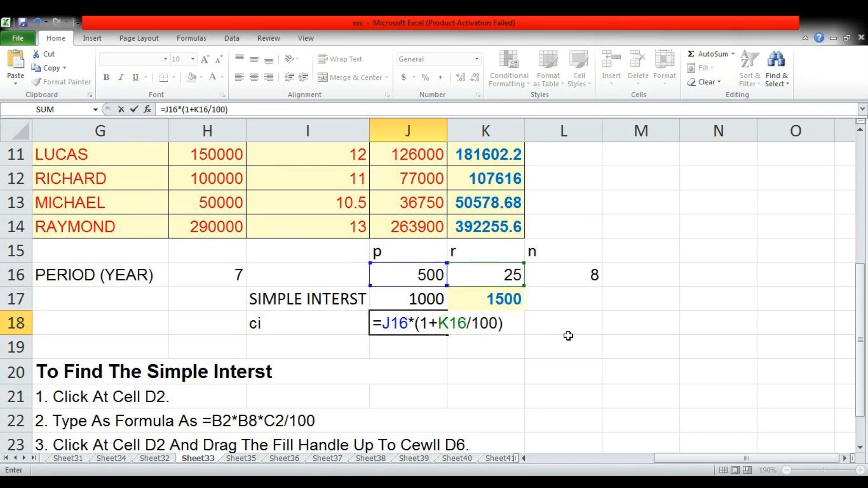
Step: Complete the formula in cell J18 by raising the bracket to the power L16 and subtracting the principal J16
type("^")
key("Right")
key("Right")
key("Up")
key("Up")
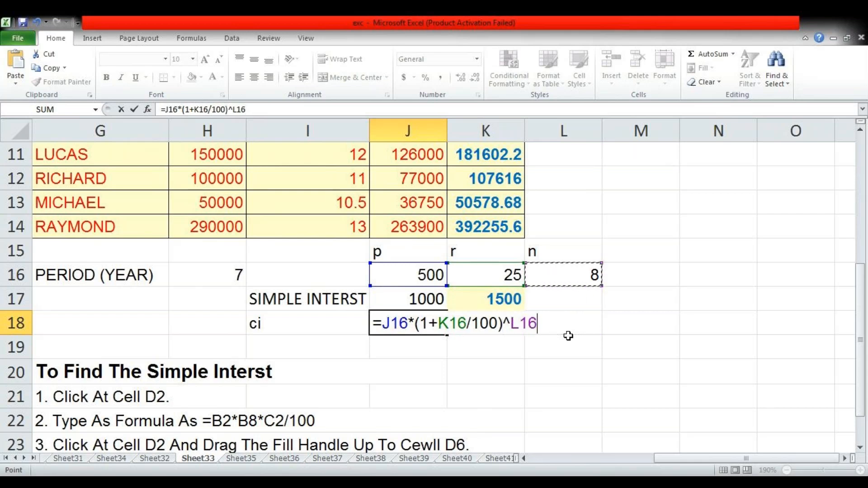
type("-")
key("Left")
key("Up")
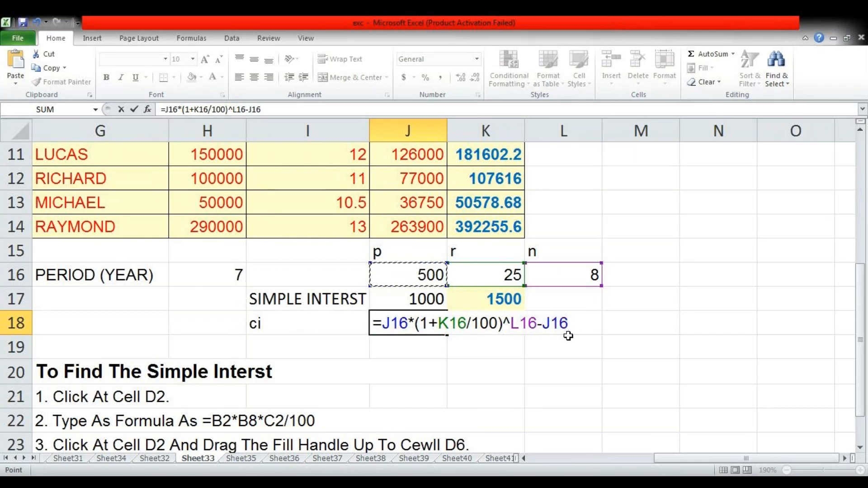
key("Return")
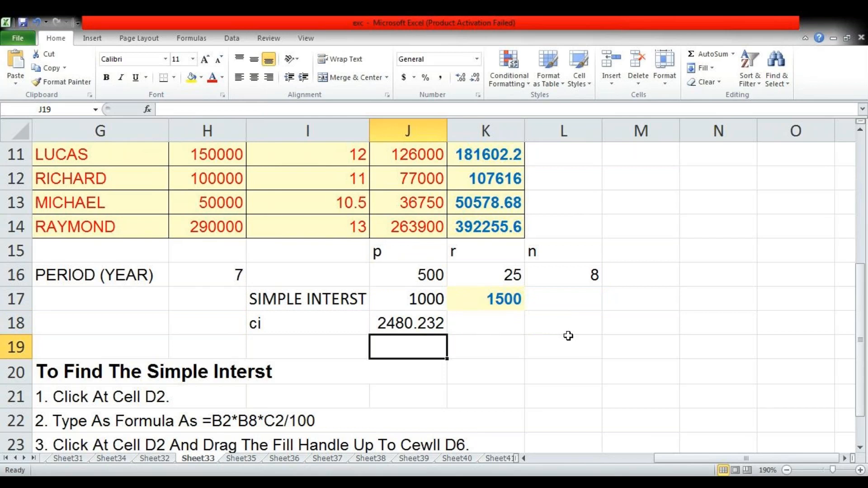
Step: Enter =J18+J16 in cell K18 to add the principal to the compound interest
key("Right")
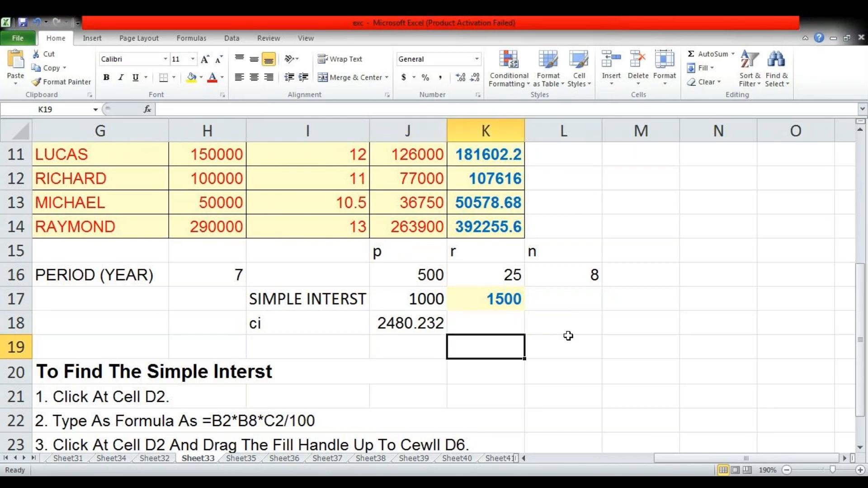
key("Up")
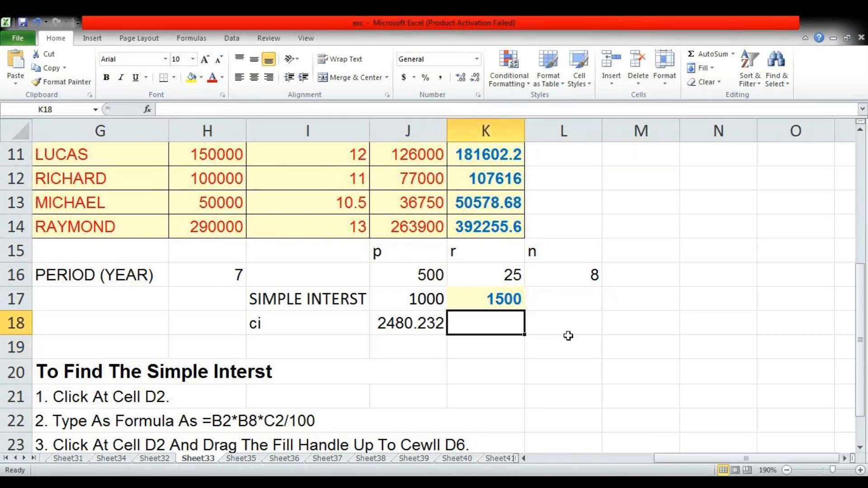
type("=J18+")
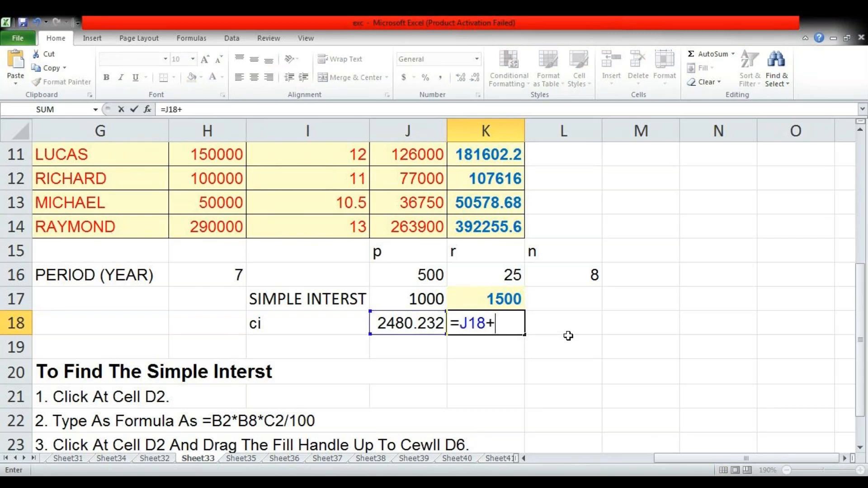
key("Left")
key("Up")
key("Up")
key("Return")
key("Up")
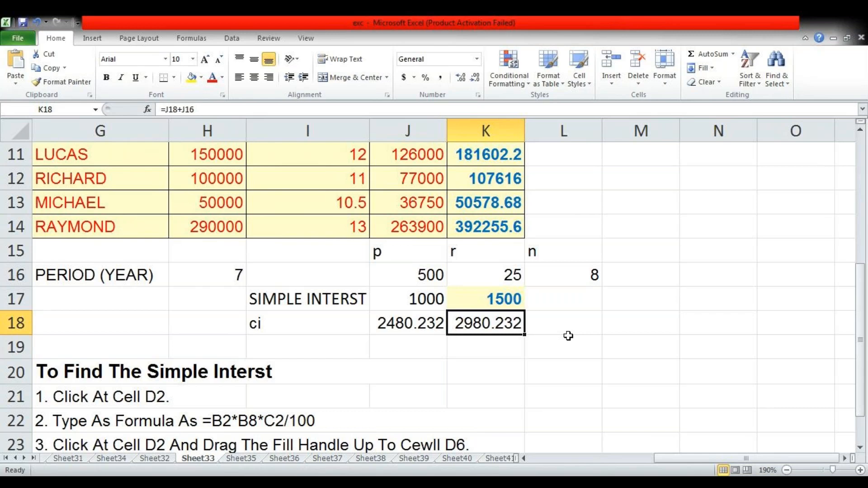
key("Up")
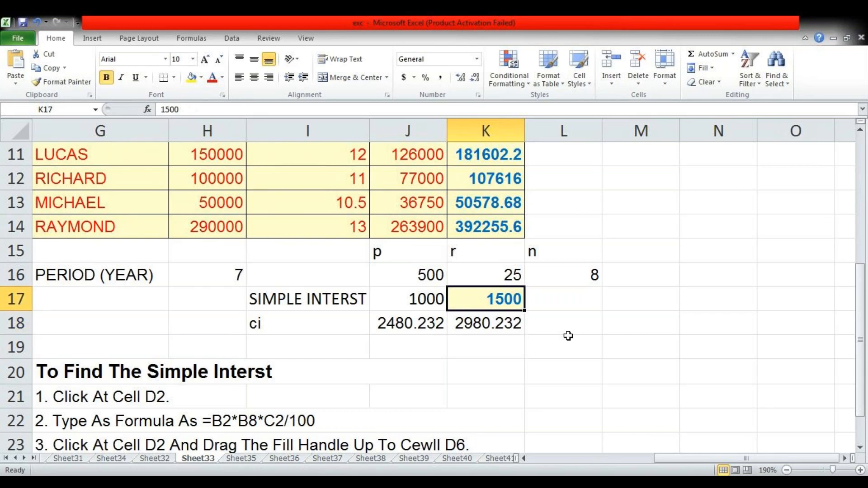
key("Down")
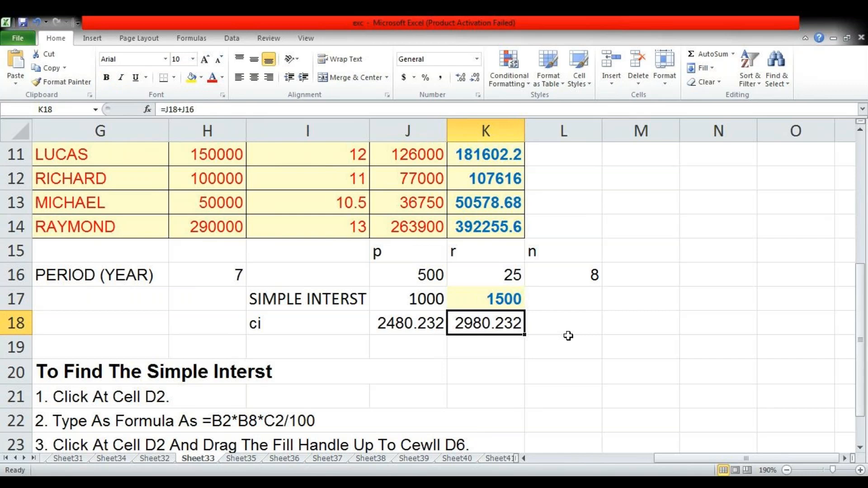
Step: Go to Sheet35 and examine the YEARFRAC example table of start dates, end dates and fractions
key("ctrl+Page_Down")
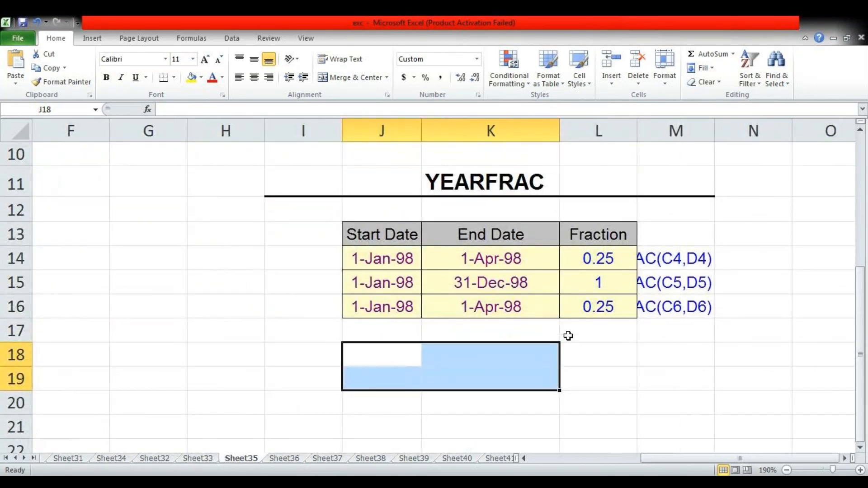
key("Right")
key("Right")
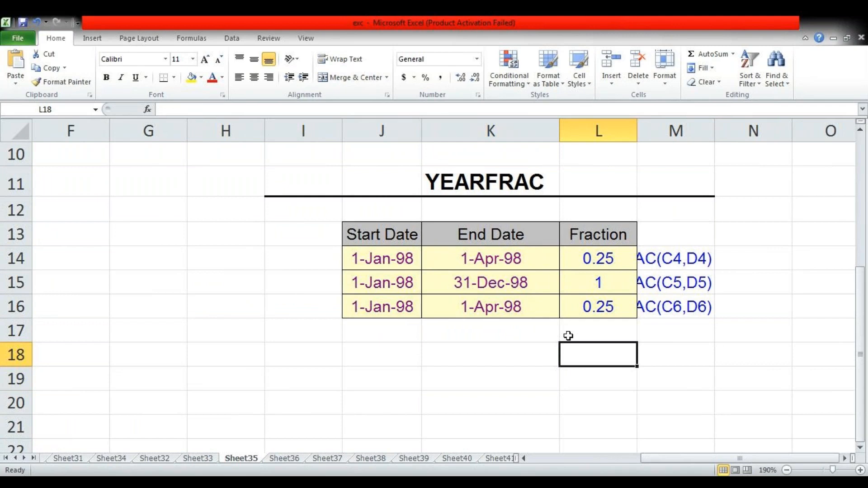
key("Left")
key("Left")
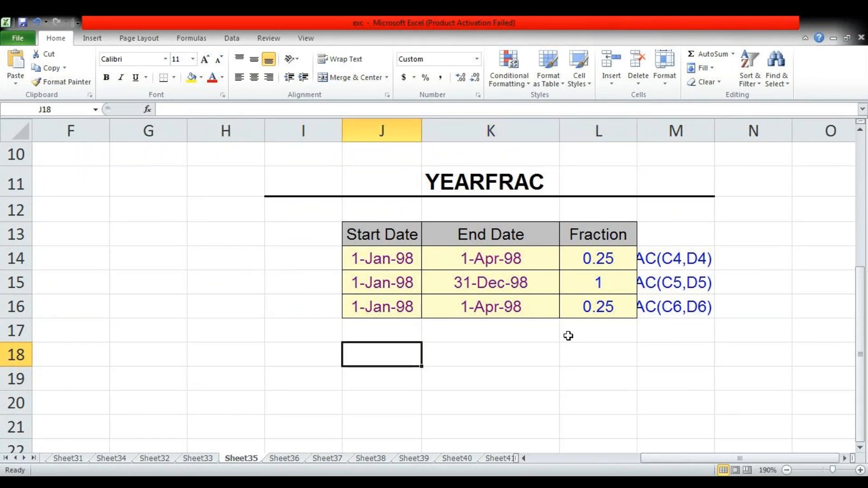
key("Up")
key("Down")
key("Right")
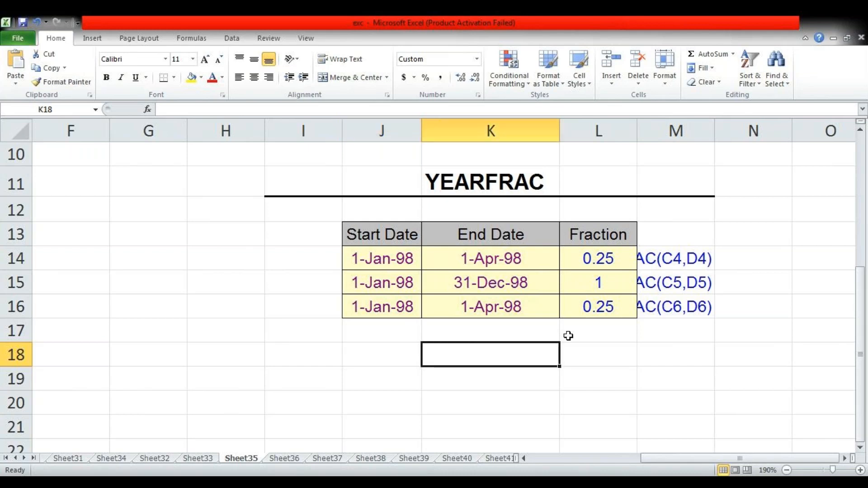
key("Up")
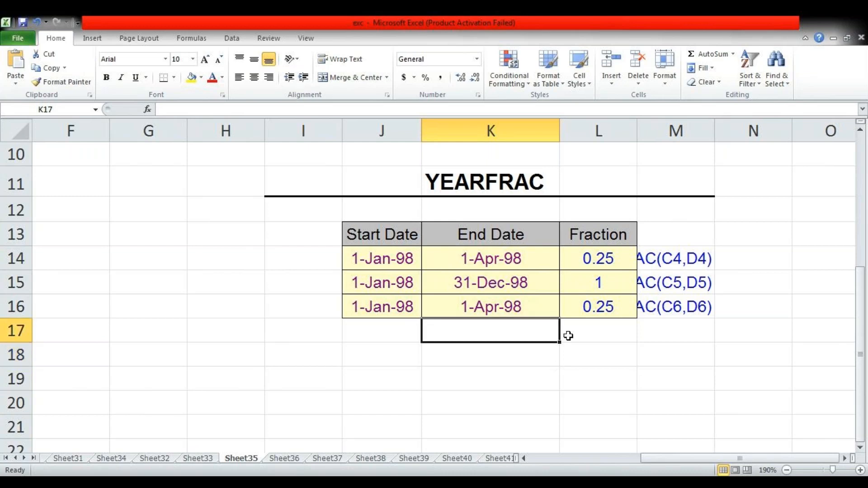
key("Down")
key("Left")
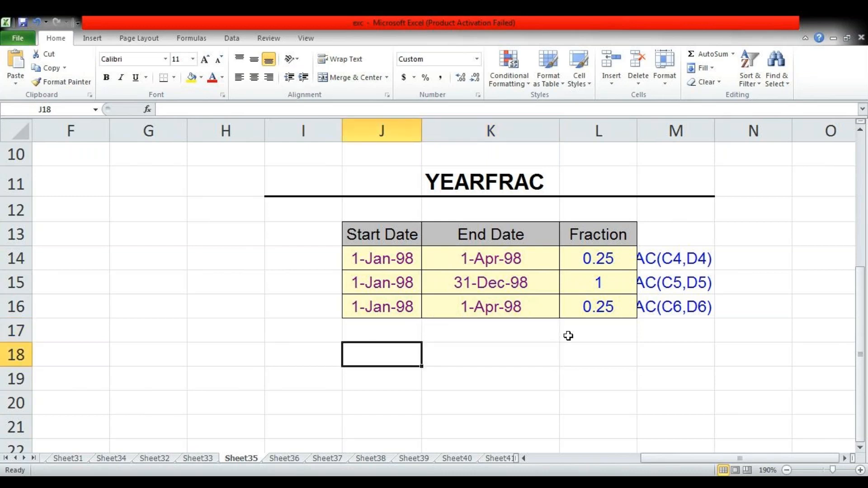
Step: Enter the start date 27-oct-2020 in cell J18 and the end date 25-dec-2020 in cell K18
type("2")
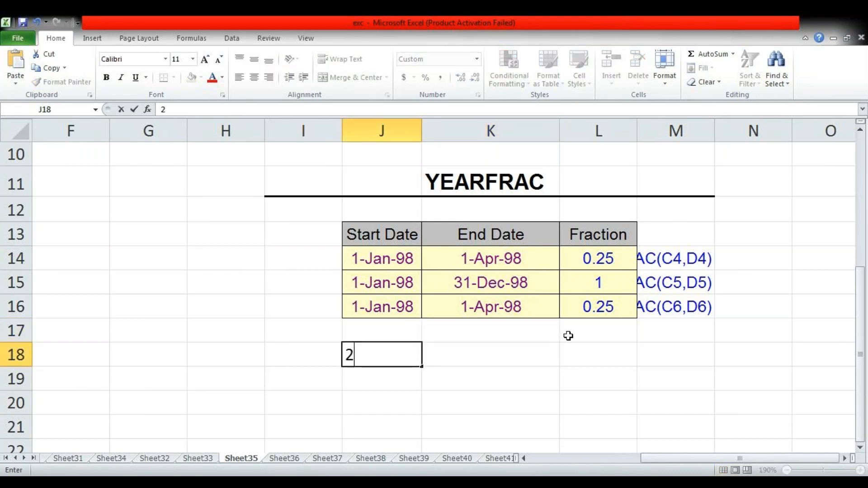
type("7-oct-2020")
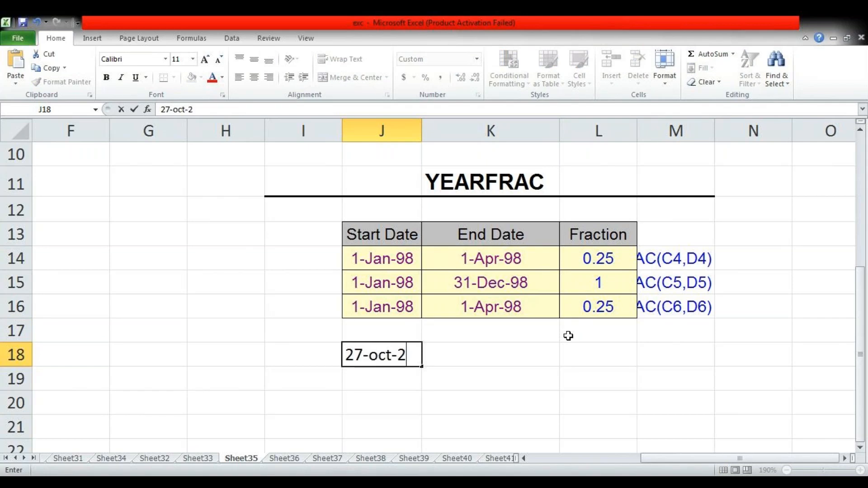
key("Tab")
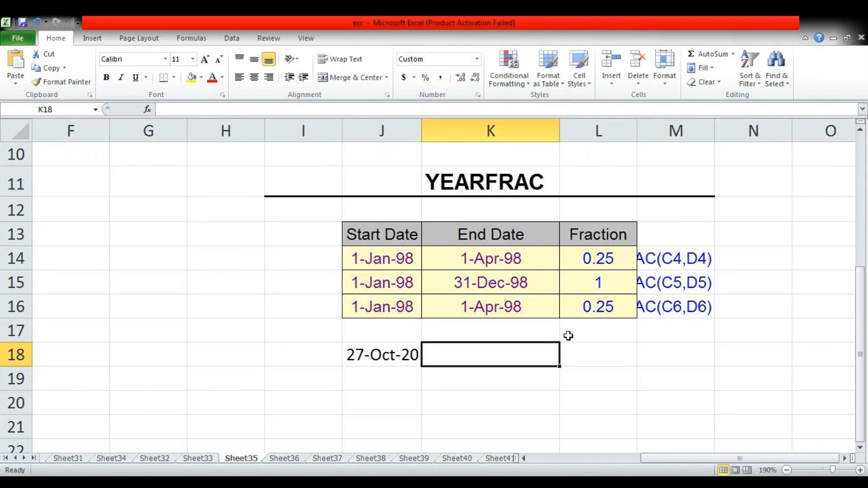
type("25")
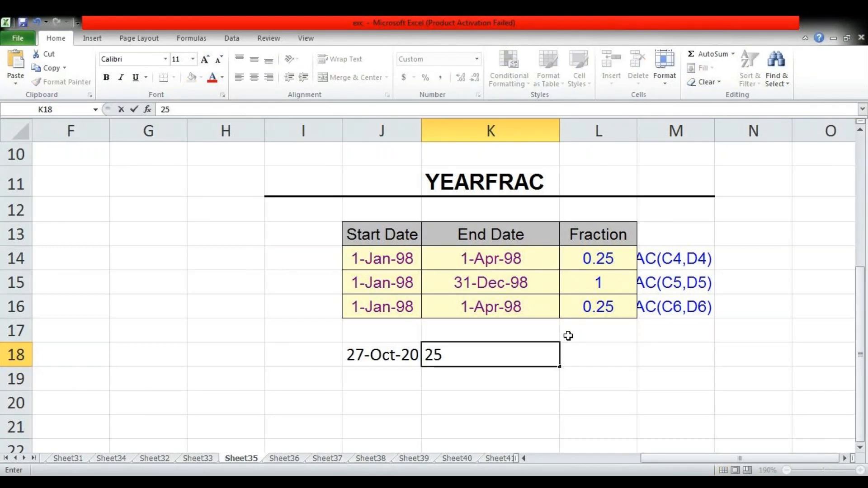
type("-dec-20")
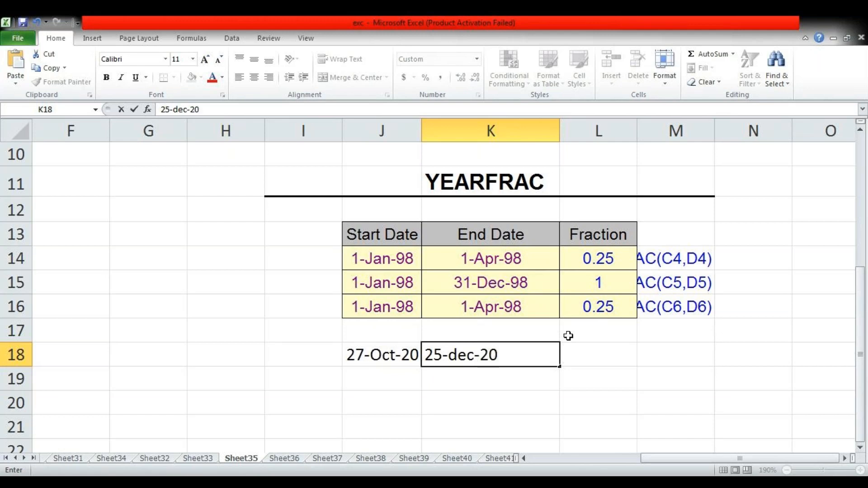
type("20")
key("Return")
key("Right")
key("Right")
key("Left")
key("Down")
key("Up")
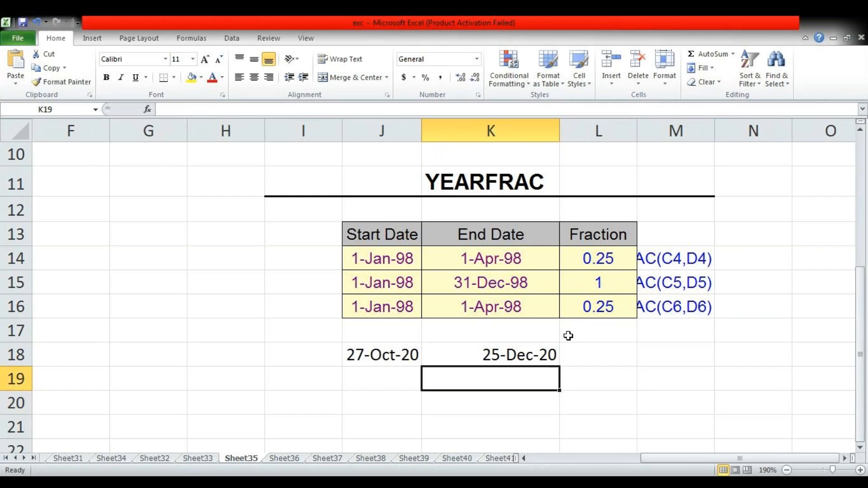
Step: Change the year of the end date in cell K18 to 2025
key("Up")
key("F2")
key("BackSpace")
key("BackSpace")
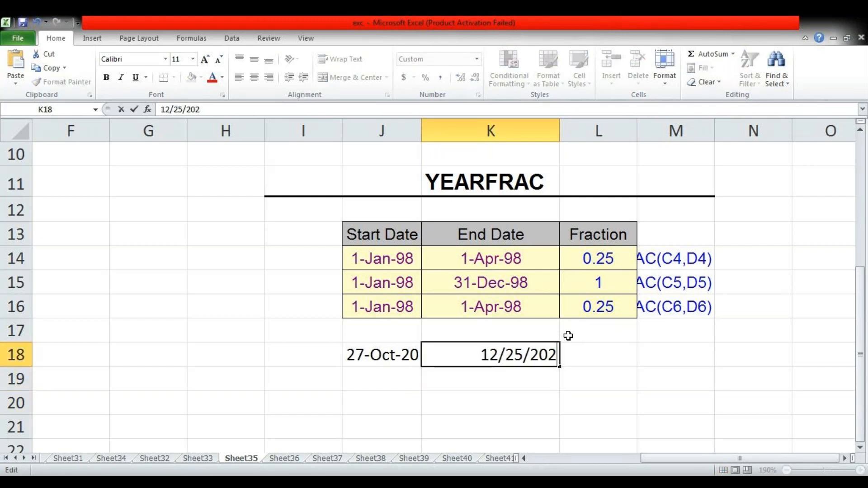
type("25")
key("Return")
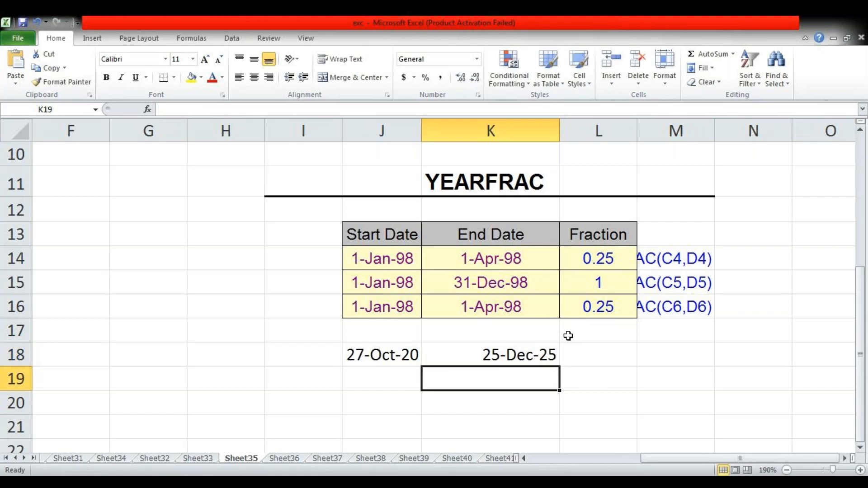
Step: Enter =YEARFRAC(J18,K18) in cell K20 to calculate the fraction of years between the two dates
key("Down")
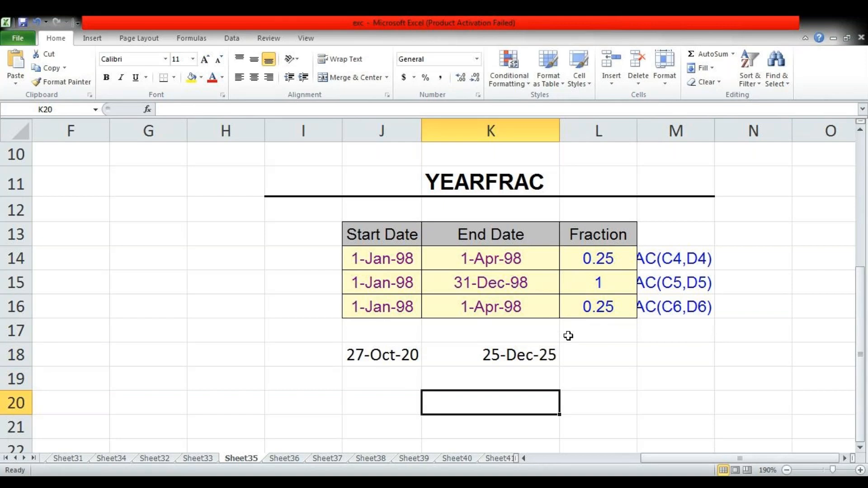
type("=")
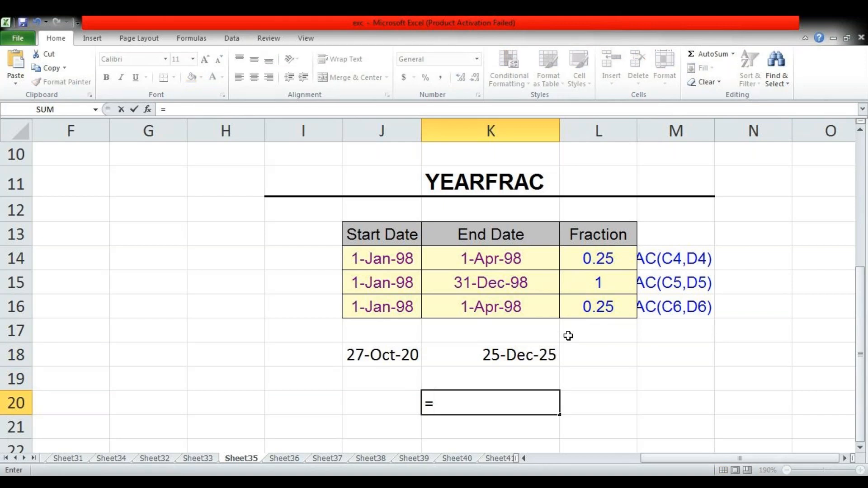
type("y")
key("Down")
key("Tab")
key("Left")
key("Up")
key("Up")
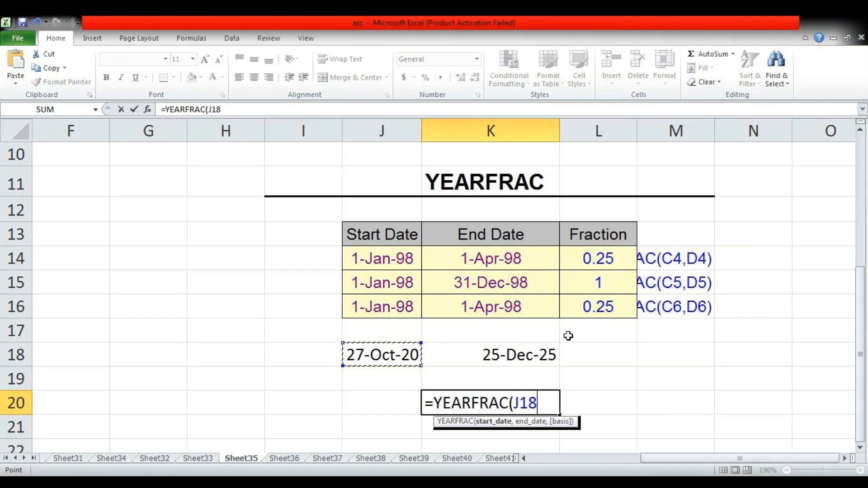
type(",")
key("Up")
key("Up")
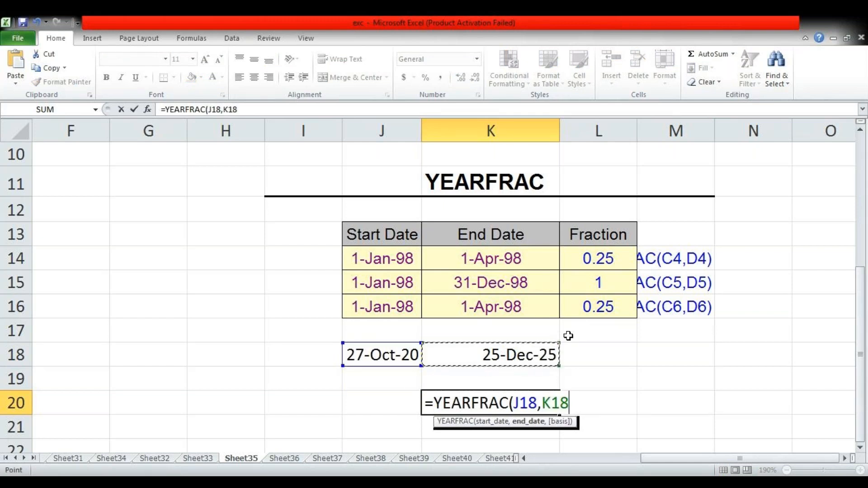
type(")")
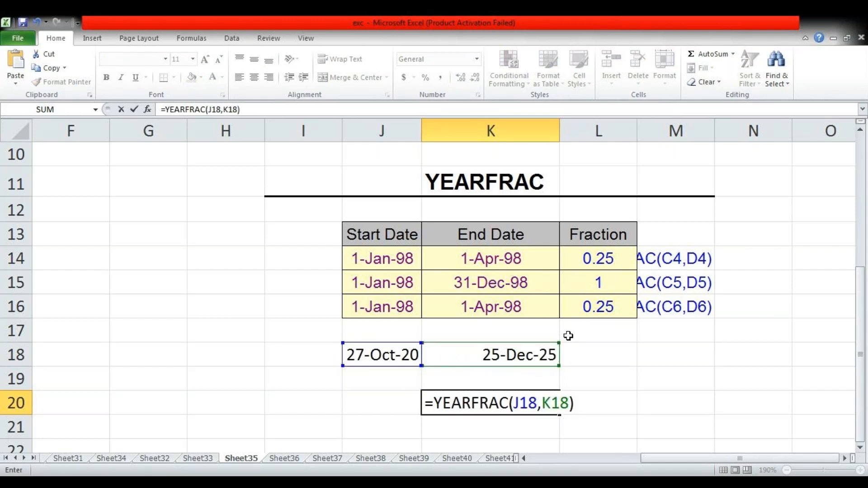
key("Return")
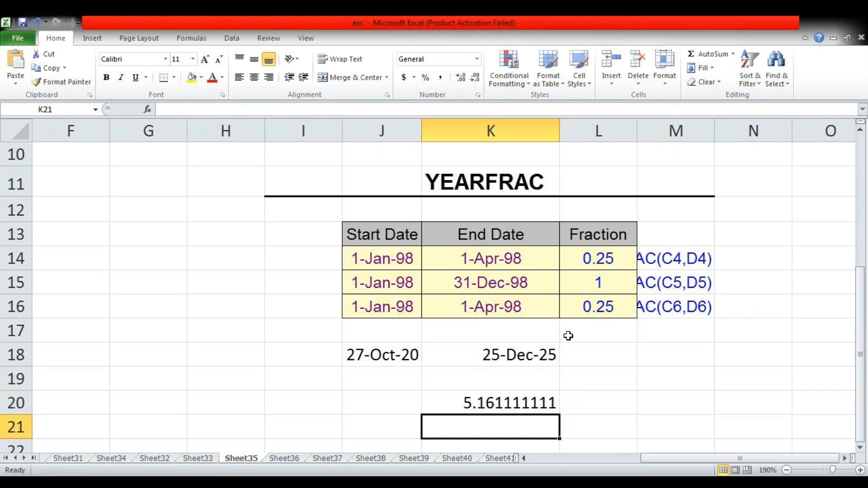
key("Up")
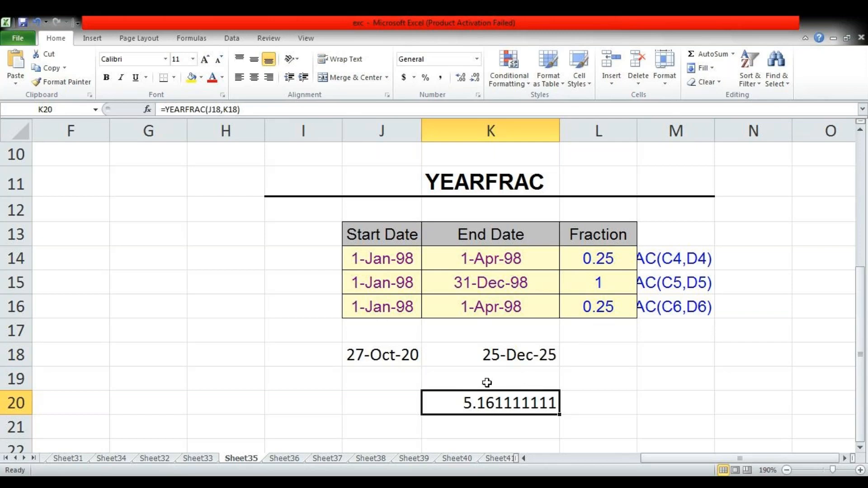
Step: Enter the start date 25-nov-2025 in cell J19 and the end date 12-oct-2030 in cell K19
left_click(406, 380)
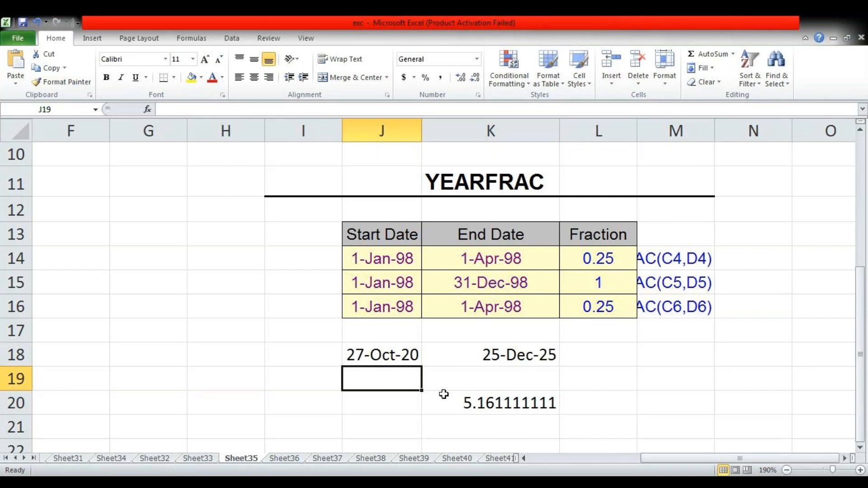
type("25-nov-2025")
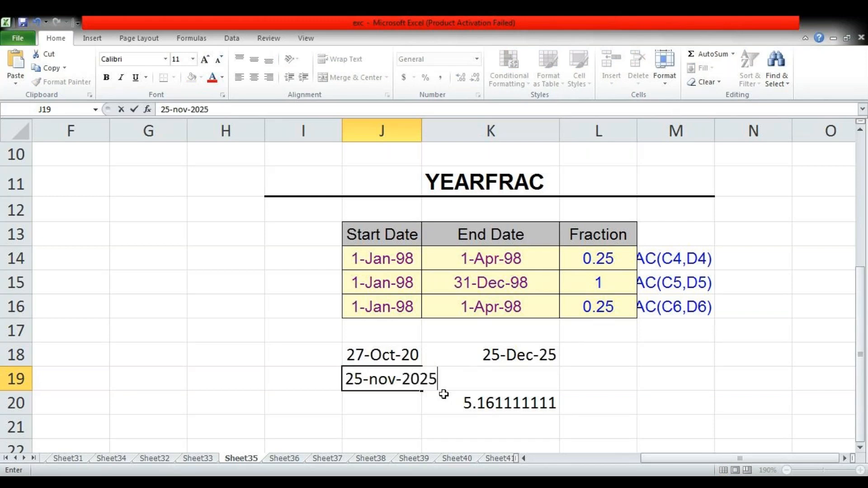
key("Tab")
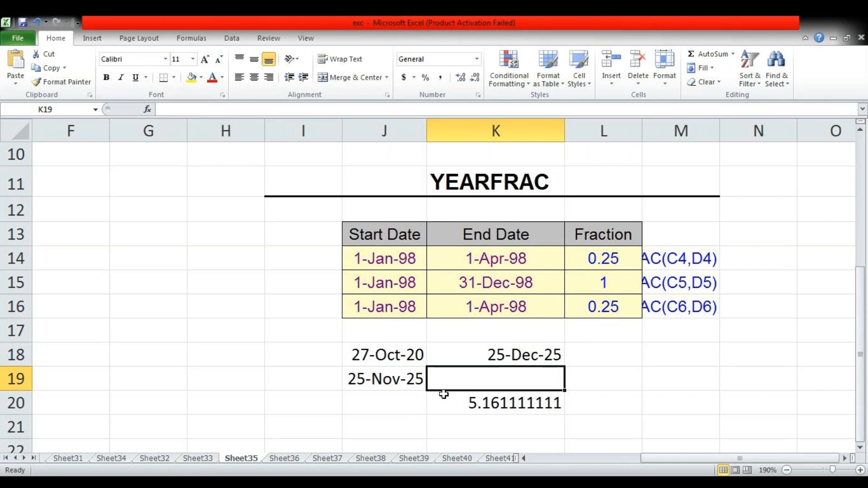
type("12-")
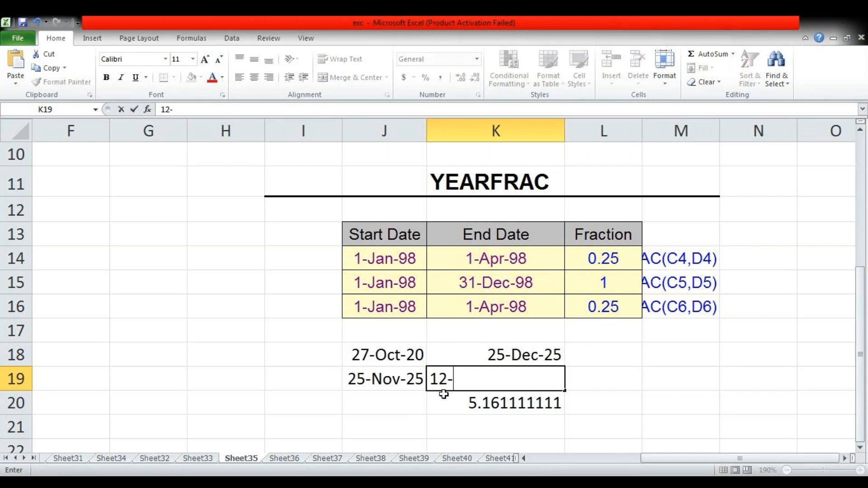
type("oct-2030")
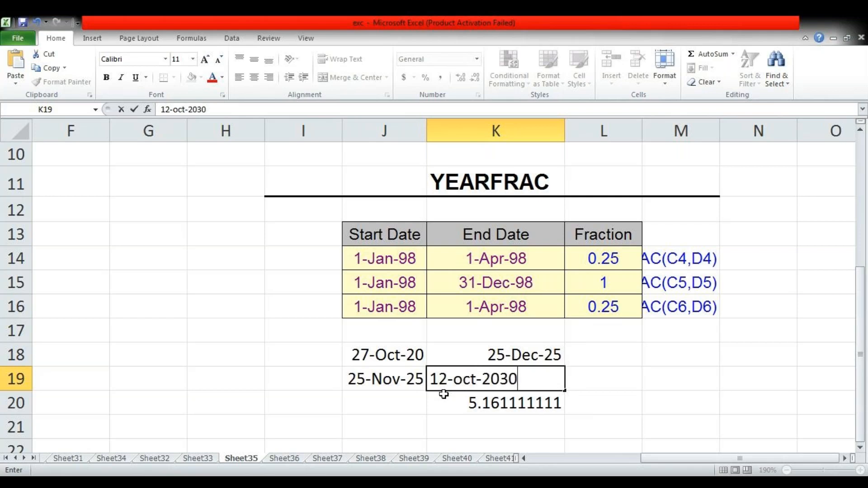
key("Return")
Step: Enter =YEARFRAC(J19,K19) in cell L19 to calculate the fraction of years between the second pair of dates
key("Right")
key("Up")
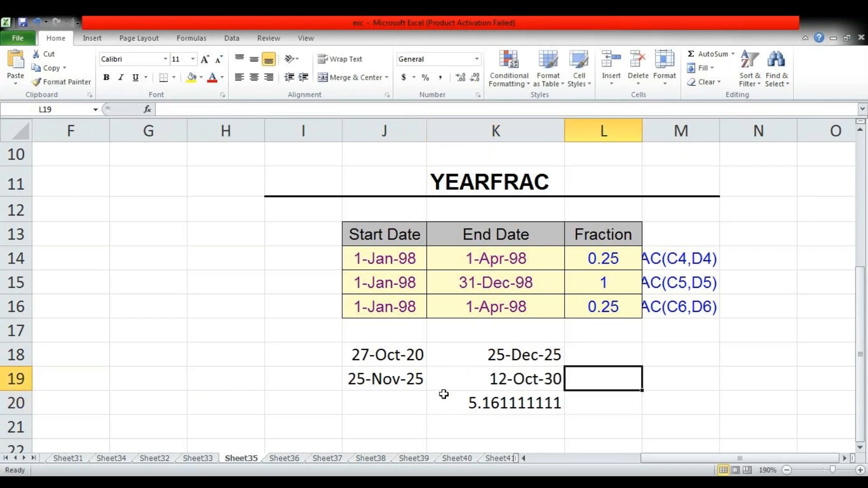
type("=ye")
key("Down")
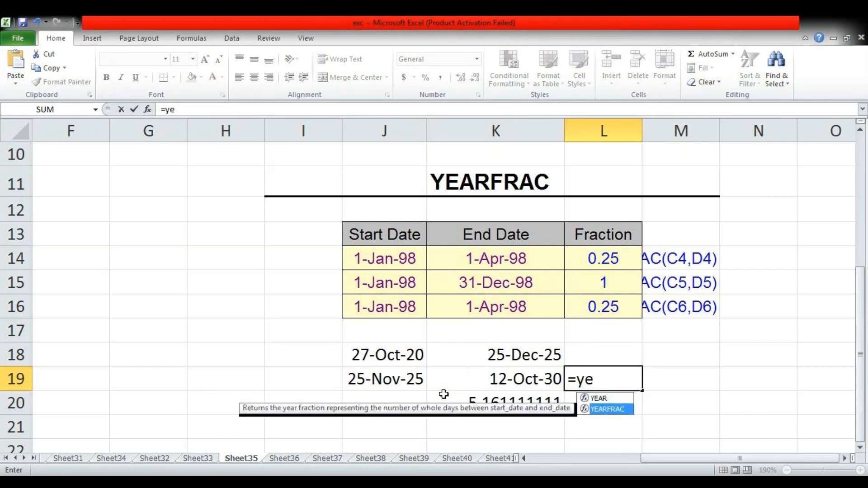
key("Tab")
key("Left")
key("Left")
type(",")
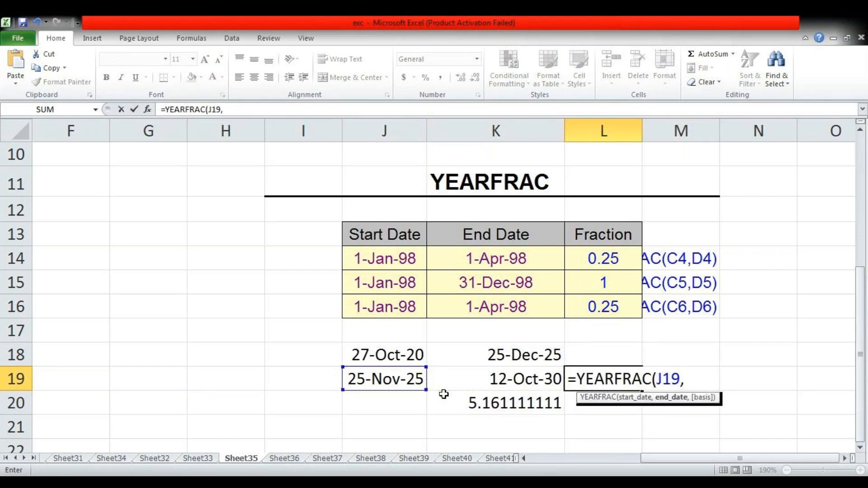
key("Left")
type(")")
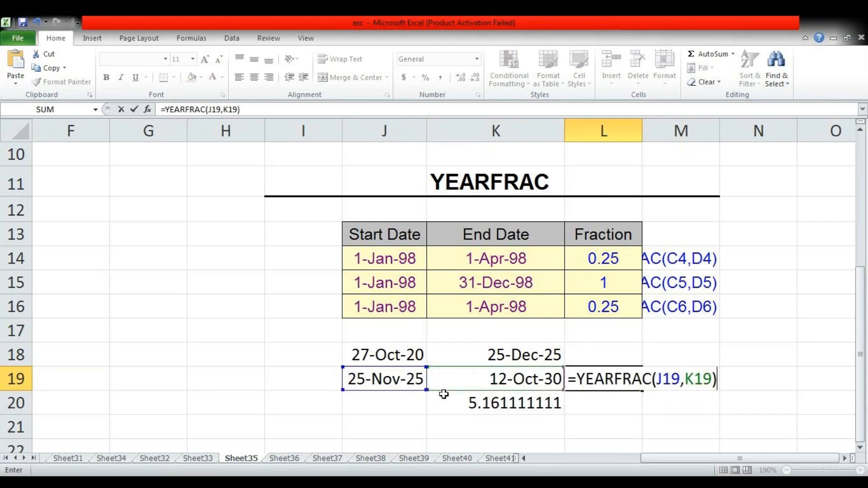
key("Return")
key("Up")
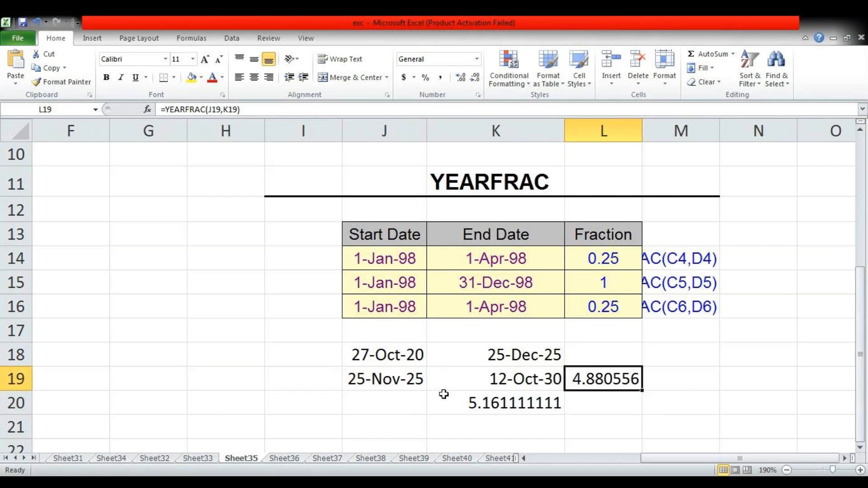
Step: Go to the TIMEVALUE example on Sheet36 and switch to the blank Paint canvas
key("ctrl+Page_Down")
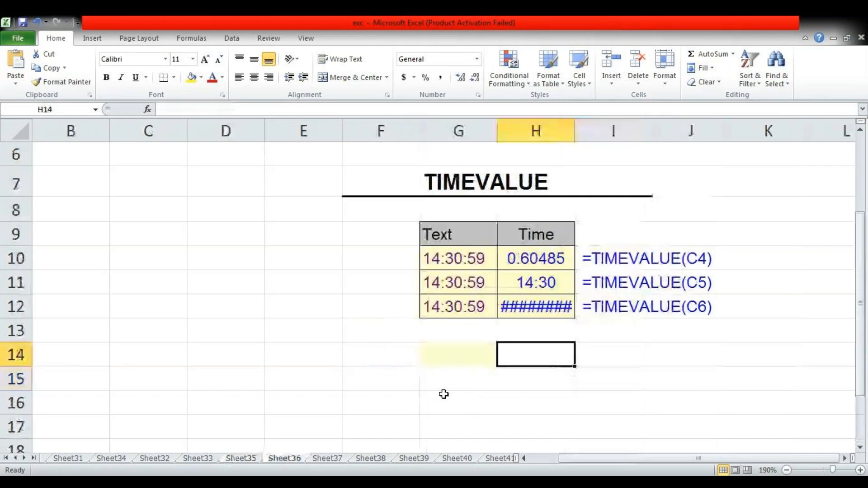
key("Left")
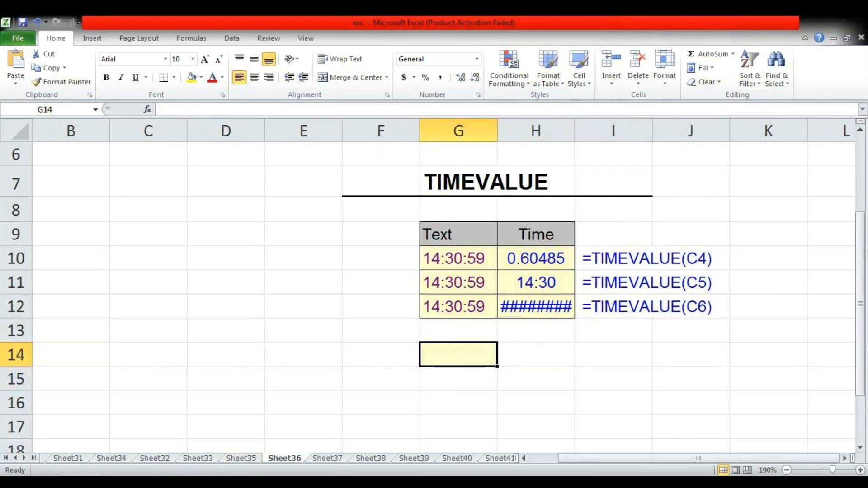
key("ctrl+Page_Down")
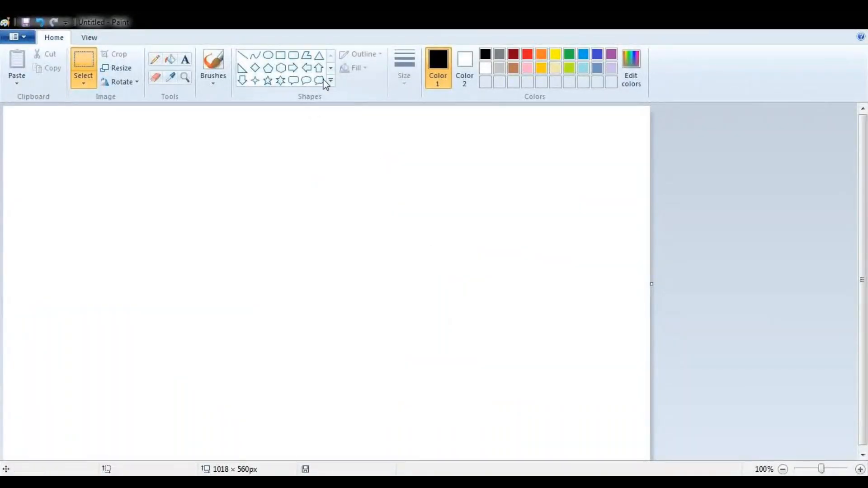
Step: Handwrite d = 24 with the brush, with a 12 at each end of the row below it
left_click(213, 62)
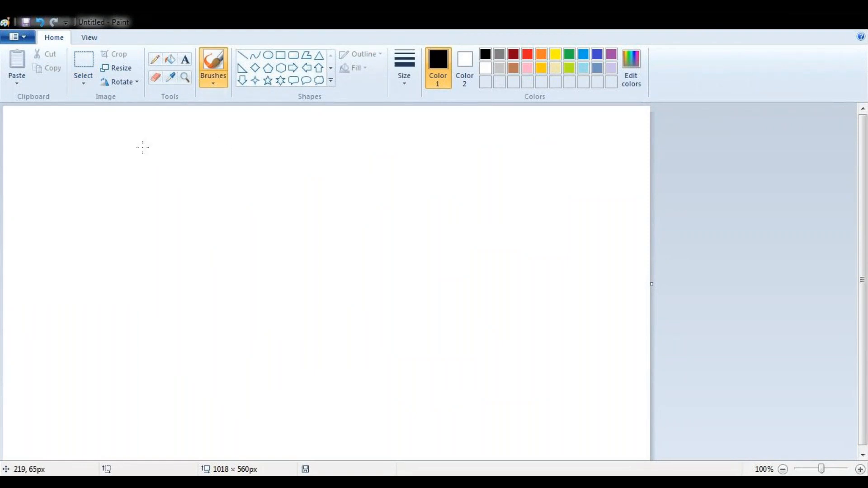
mouse_move(179, 141)
left_mouse_down()
mouse_move(186, 161)
mouse_move(205, 167)
mouse_move(232, 156)
mouse_move(234, 172)
left_mouse_up()
mouse_move(111, 151)
left_mouse_down()
mouse_move(123, 176)
mouse_move(157, 165)
left_mouse_up()
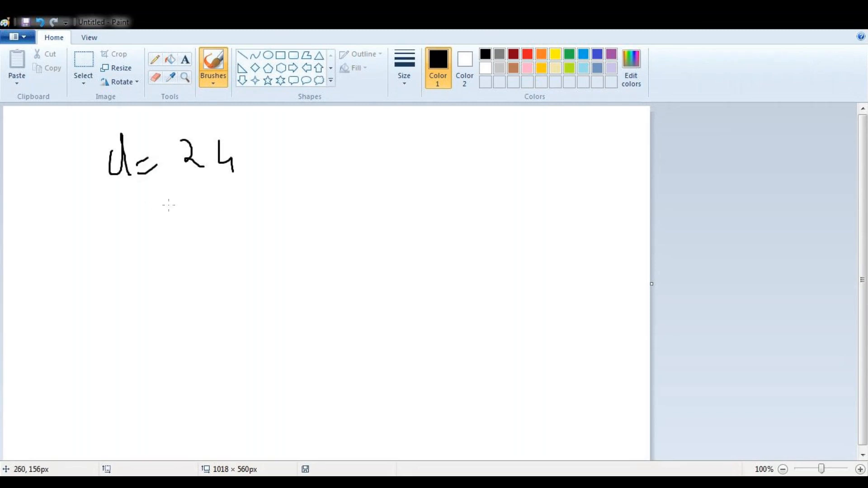
left_click_drag(146, 208, 147, 233)
left_click_drag(150, 209, 181, 238)
mouse_move(505, 195)
left_mouse_down()
mouse_move(507, 227)
mouse_move(529, 212)
mouse_move(538, 218)
left_mouse_up()
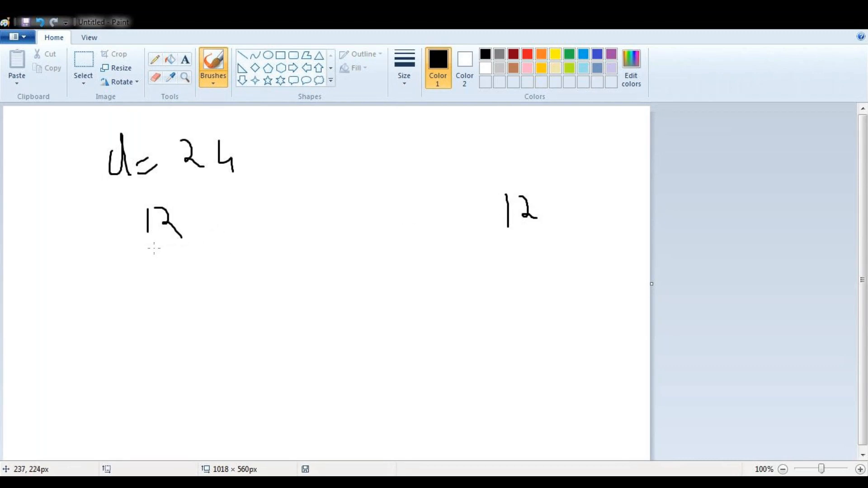
Step: Draw a line joining the two 12s and handwrite 100 % beneath it
mouse_move(159, 243)
left_mouse_down()
mouse_move(438, 236)
mouse_move(469, 220)
mouse_move(532, 226)
left_mouse_up()
mouse_move(316, 263)
left_mouse_down()
mouse_move(316, 278)
mouse_move(344, 274)
mouse_move(332, 263)
left_mouse_up()
mouse_move(372, 259)
left_mouse_down()
mouse_move(367, 273)
mouse_move(370, 256)
left_mouse_up()
mouse_move(424, 251)
left_mouse_down()
mouse_move(421, 273)
mouse_move(439, 265)
left_mouse_up()
left_click(412, 260)
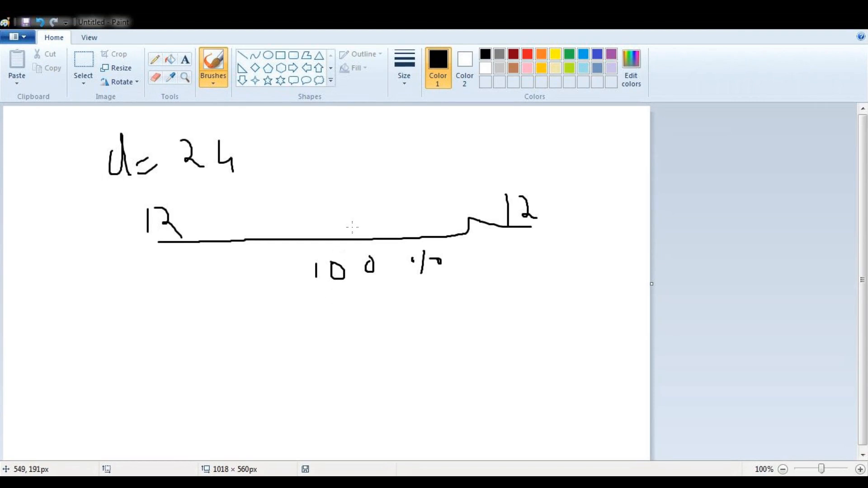
Step: Write an underlined 12 at the middle of the line, label it 50 %, and write 50 / before the 100 %
mouse_move(337, 211)
left_mouse_down()
mouse_move(338, 230)
mouse_move(353, 213)
mouse_move(372, 231)
mouse_move(350, 180)
mouse_move(377, 174)
mouse_move(368, 180)
mouse_move(382, 152)
left_mouse_up()
mouse_move(409, 150)
left_mouse_down()
mouse_move(402, 174)
mouse_move(412, 149)
left_mouse_up()
mouse_move(466, 139)
left_mouse_down()
mouse_move(467, 175)
mouse_move(495, 146)
left_mouse_up()
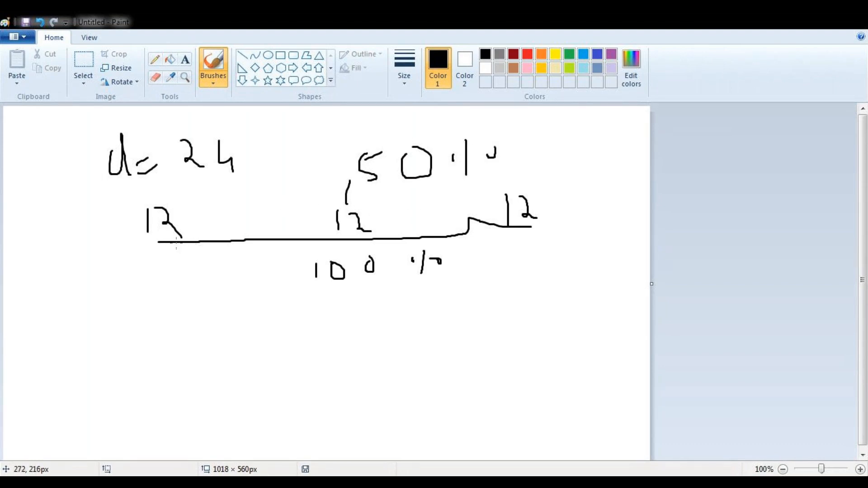
left_click_drag(356, 245, 342, 243)
mouse_move(233, 272)
left_mouse_down()
mouse_move(240, 284)
mouse_move(232, 295)
left_mouse_up()
left_click_drag(237, 274, 285, 285)
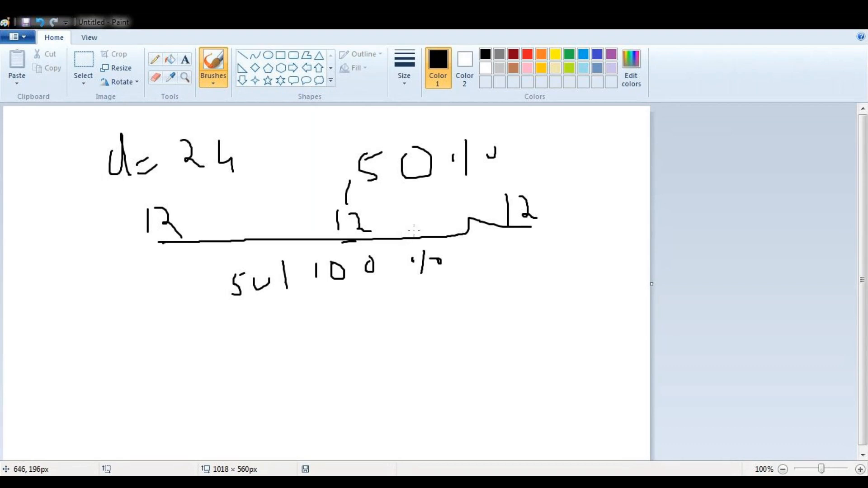
Step: Add tick marks along the line on both sides of the middle 12, put check marks under several, and underline the three 12s
mouse_move(417, 215)
left_mouse_down()
mouse_move(420, 231)
mouse_move(482, 233)
mouse_move(492, 225)
left_mouse_up()
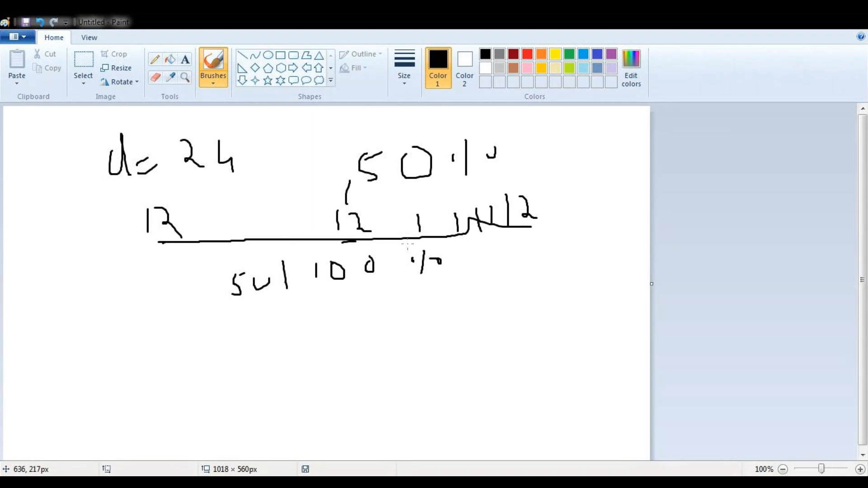
mouse_move(218, 219)
left_mouse_down()
mouse_move(214, 239)
mouse_move(244, 252)
left_mouse_up()
left_click_drag(281, 215, 282, 240)
left_click_drag(206, 248, 256, 242)
mouse_move(268, 247)
left_mouse_down()
mouse_move(274, 256)
mouse_move(284, 239)
left_mouse_up()
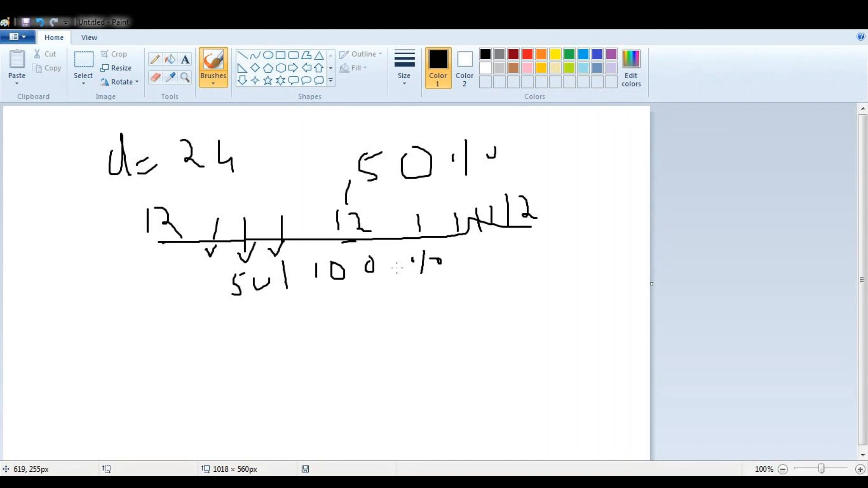
left_click_drag(410, 239, 463, 226)
left_click_drag(152, 242, 176, 242)
left_click_drag(343, 243, 364, 243)
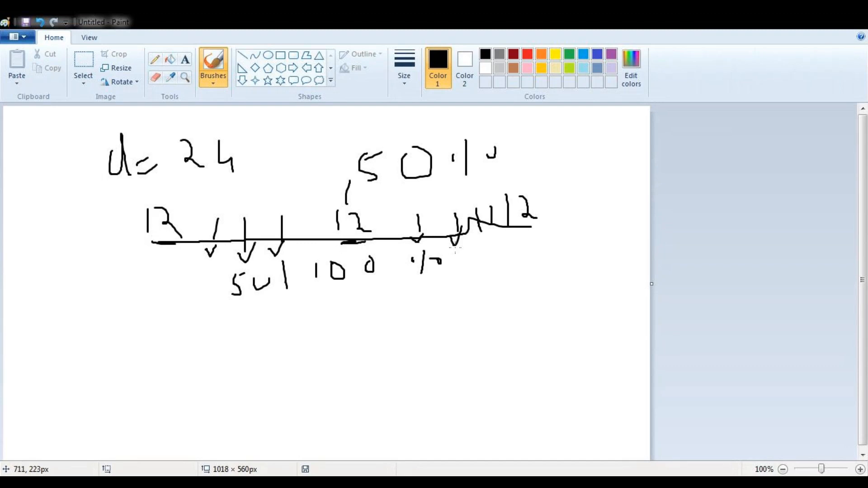
left_click_drag(498, 234, 540, 234)
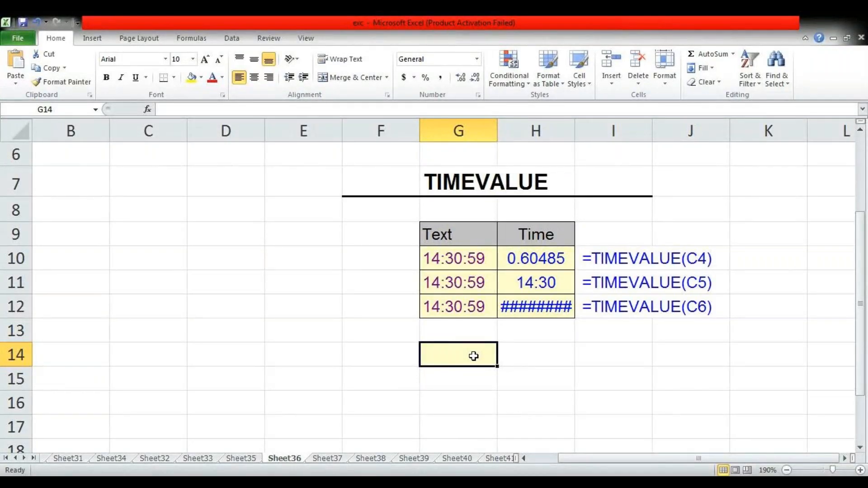
type("12")
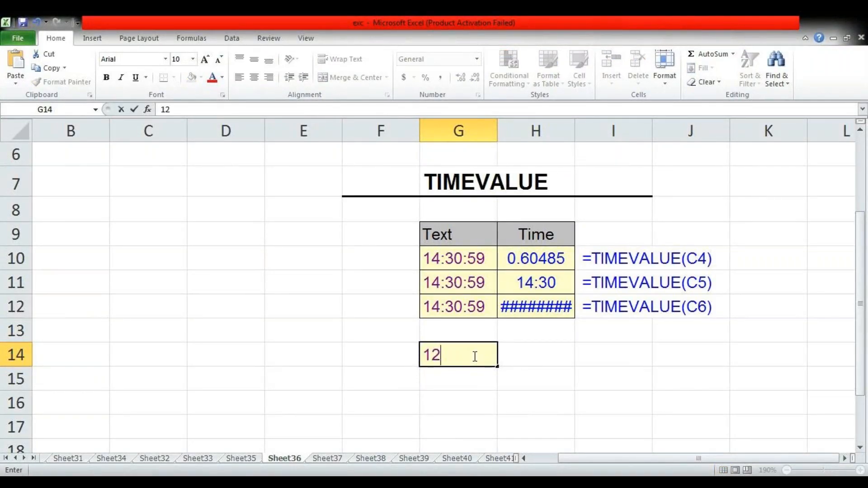
type(":00")
key("BackSpace")
key("BackSpace")
key("BackSpace")
key("BackSpace")
key("BackSpace")
Step: Enter the time 12:00:00 as text with a leading apostrophe in cell G14 of Sheet36 in Excel
type("'12:00")
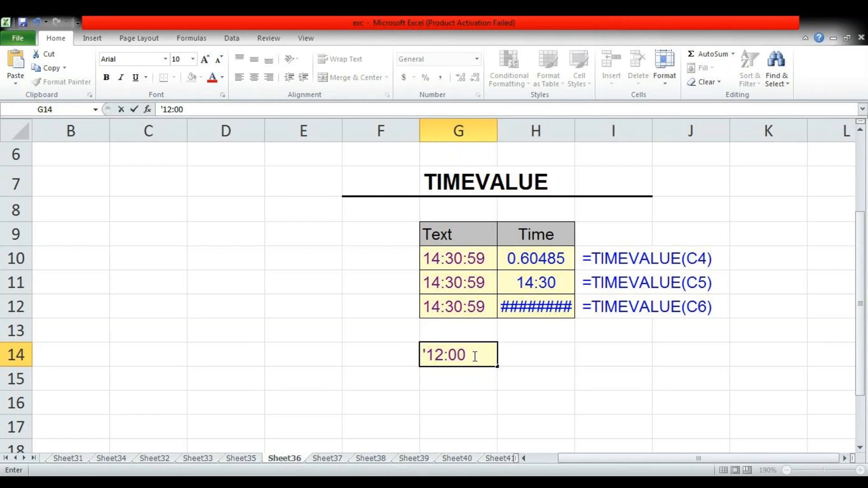
type(":00")
key("Return")
key("Tab")
key("Up")
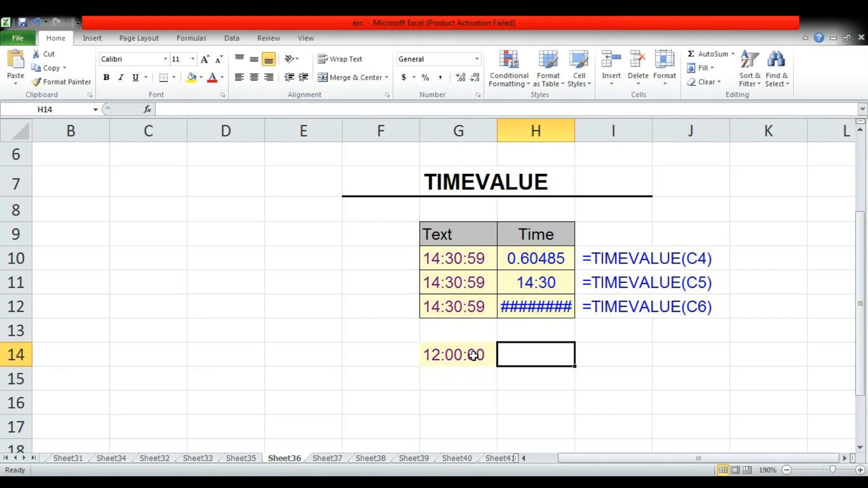
left_click(473, 356)
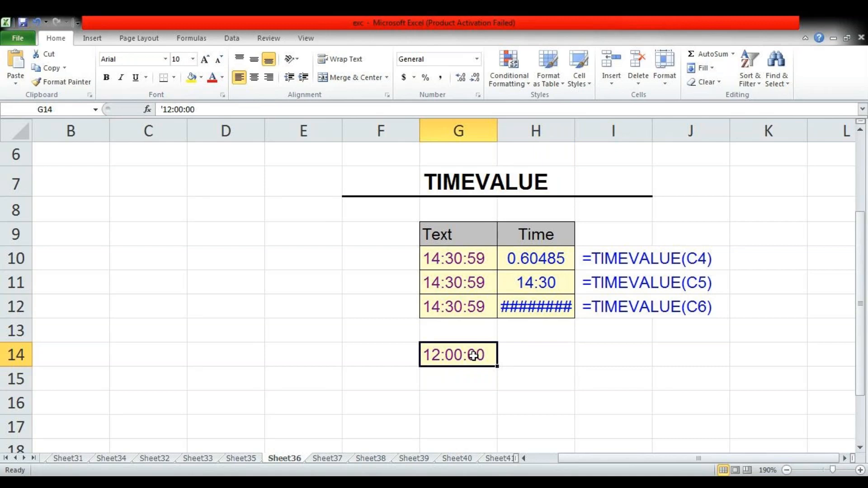
key("F2")
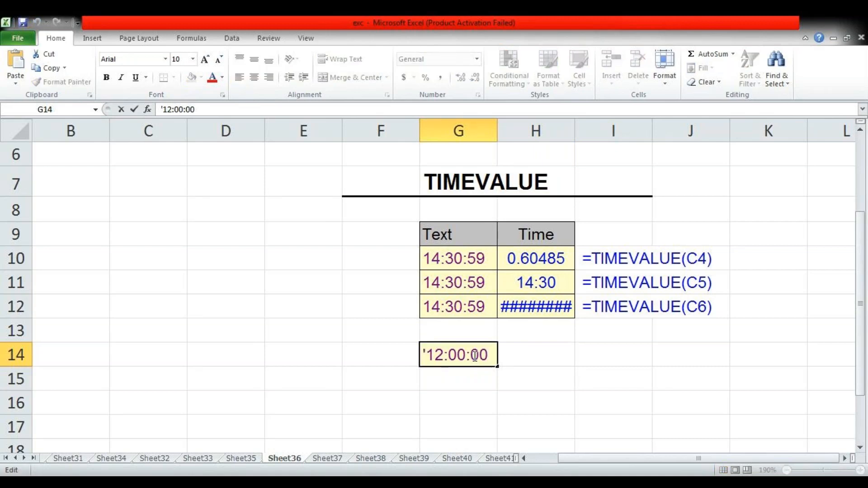
key("Return")
Step: Enter =TIMEVALUE(G14) in cell H14 to convert the text time into a fraction of a day
left_click(520, 352)
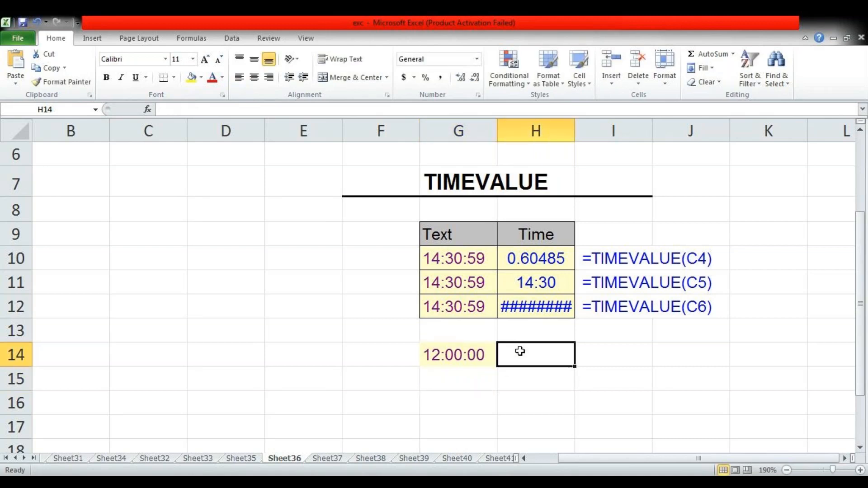
type("=tim")
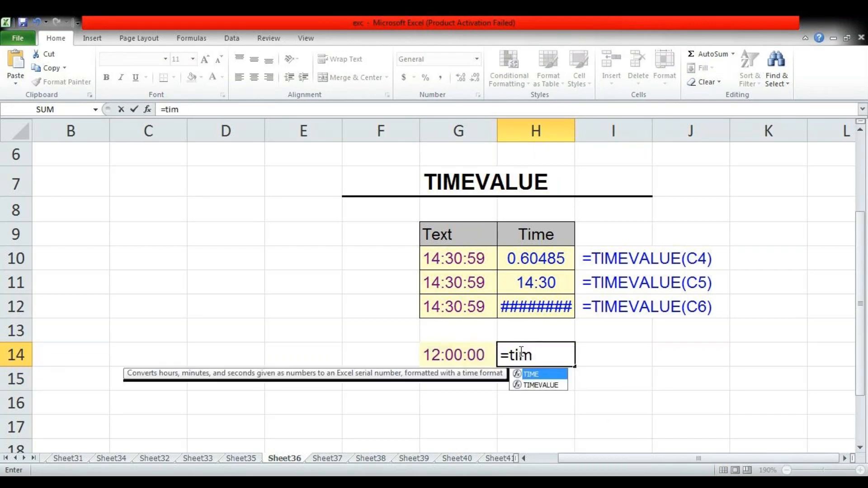
key("Down")
key("Tab")
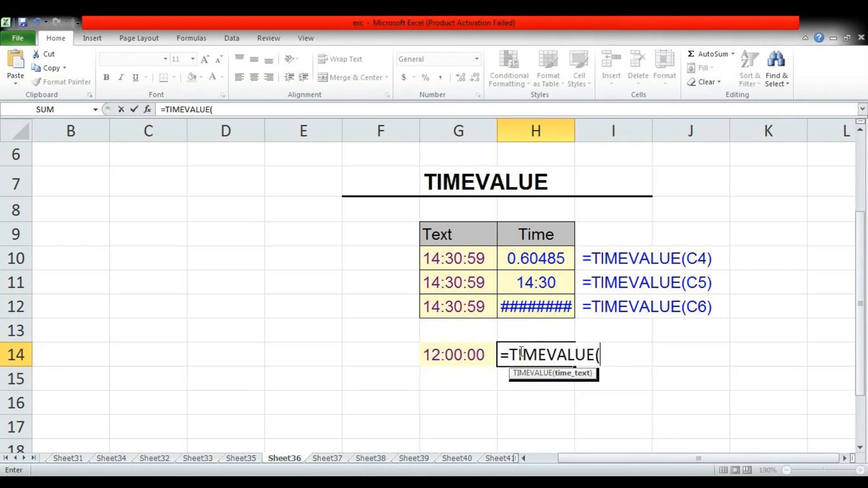
key("Left")
key("Return")
Step: Format the TIMEVALUE result in cell H14 as Percentage
left_click(520, 351)
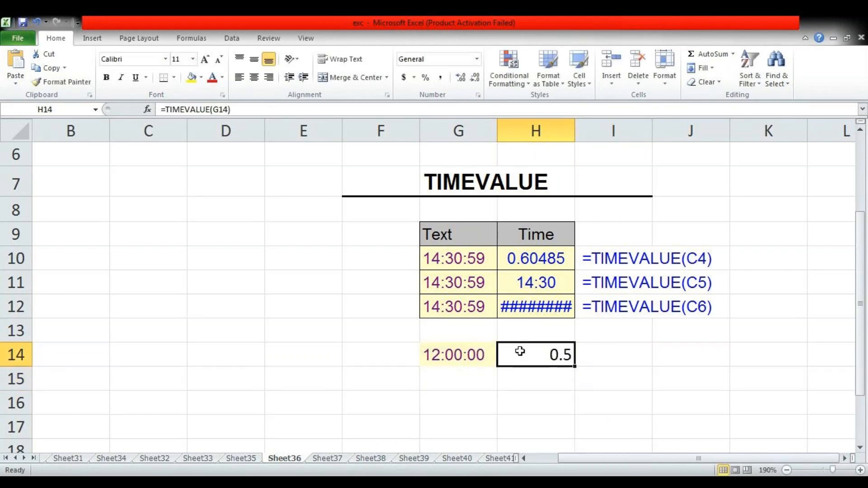
left_click(477, 59)
left_click(484, 283)
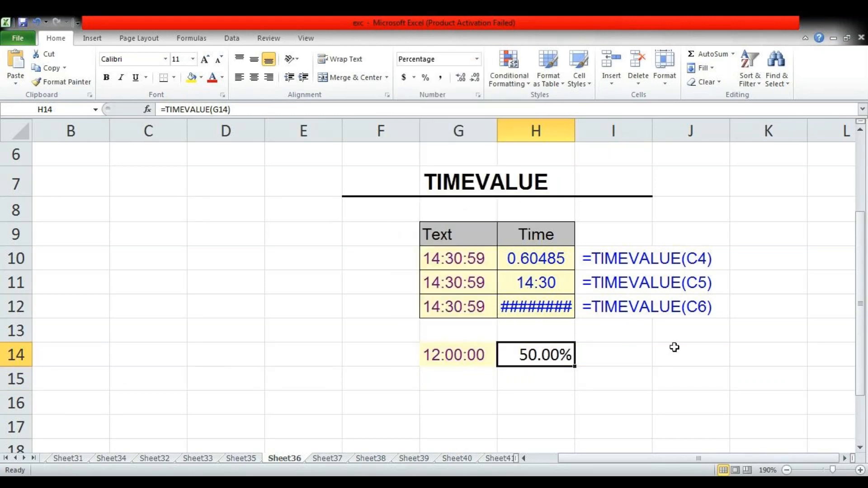
Step: Enter the time 24:00:00 as text with a leading apostrophe in cell G15
left_click(479, 381)
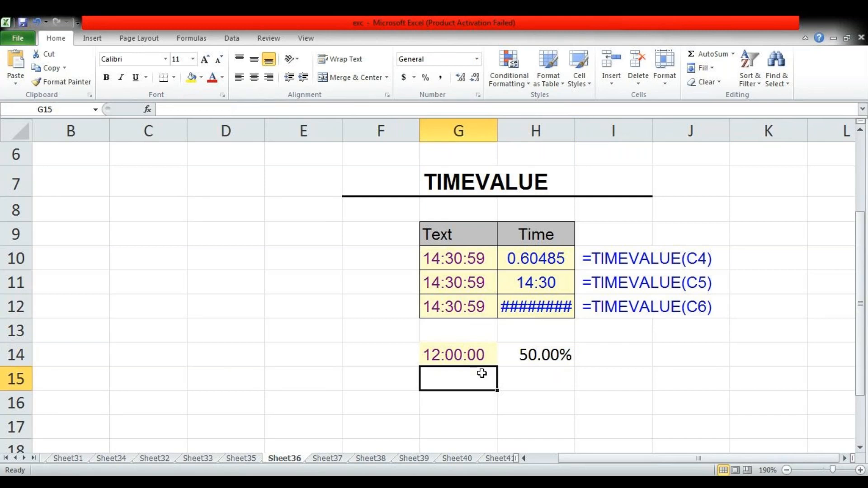
type("24")
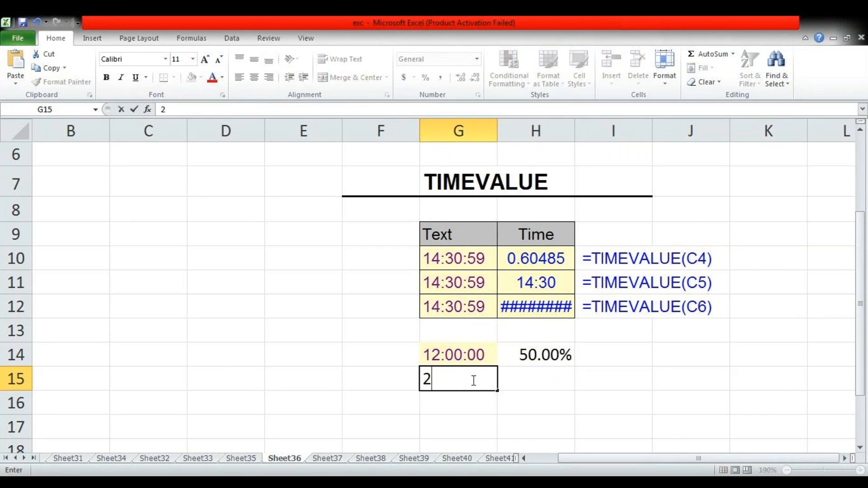
key("BackSpace")
key("BackSpace")
type("'24:00:00")
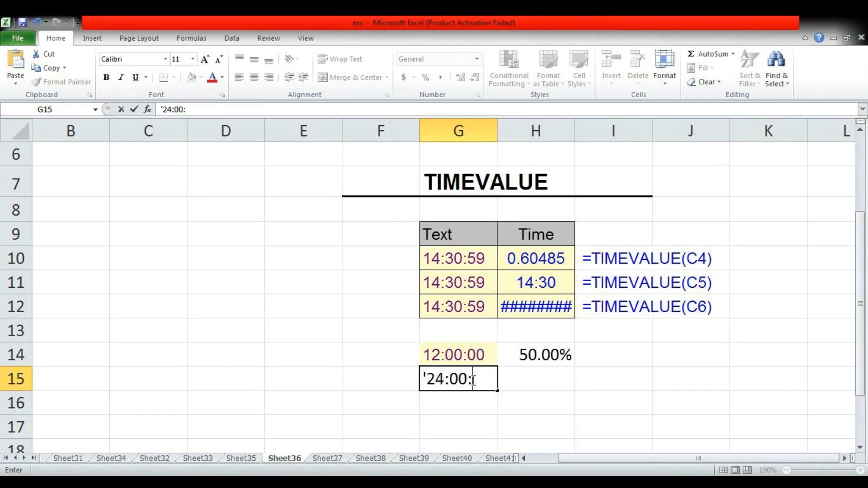
key("Tab")
Step: Enter =TIMEVALUE(G15) in cell H15 and format the result as Percentage
type("=")
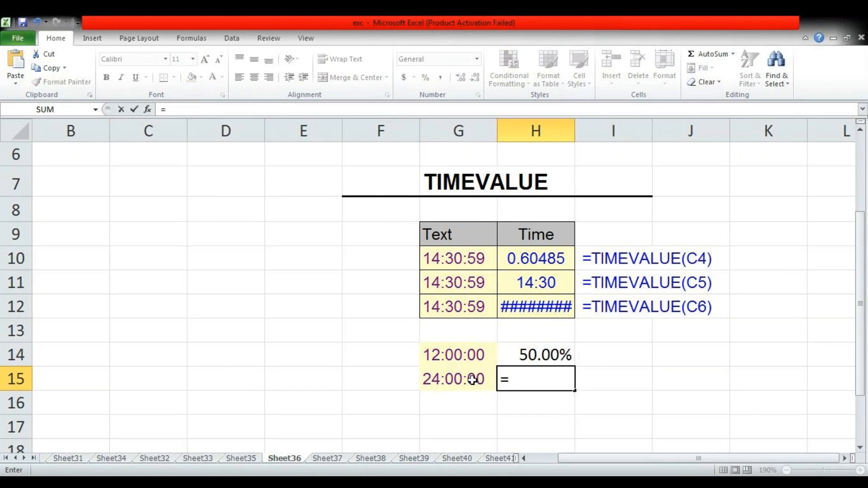
type("TIME(")
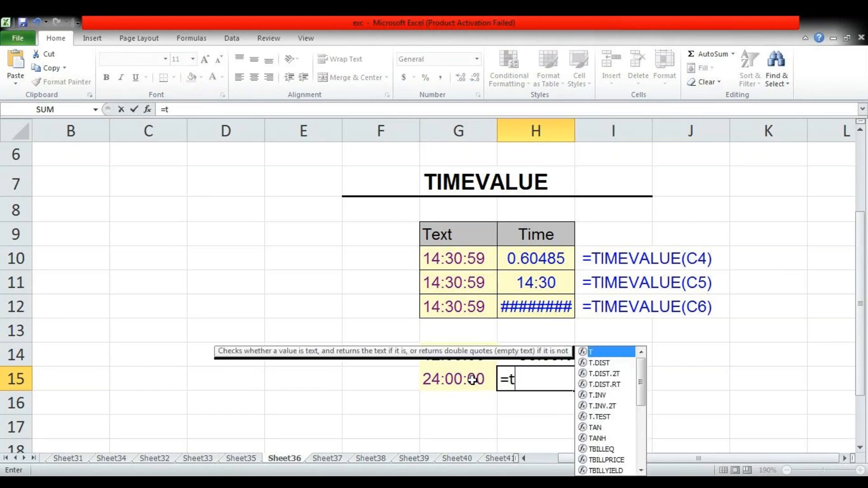
key("BackSpace")
key("BackSpace")
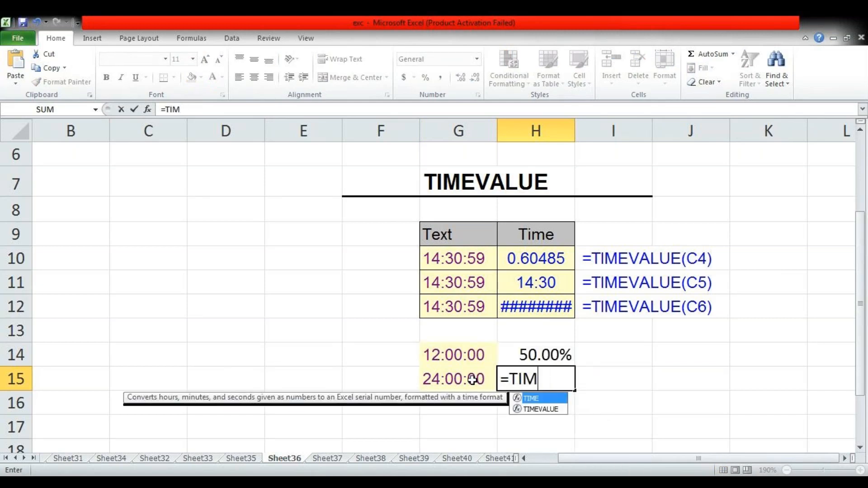
key("Down")
key("Tab")
left_click(473, 379)
key("Return")
key("Up")
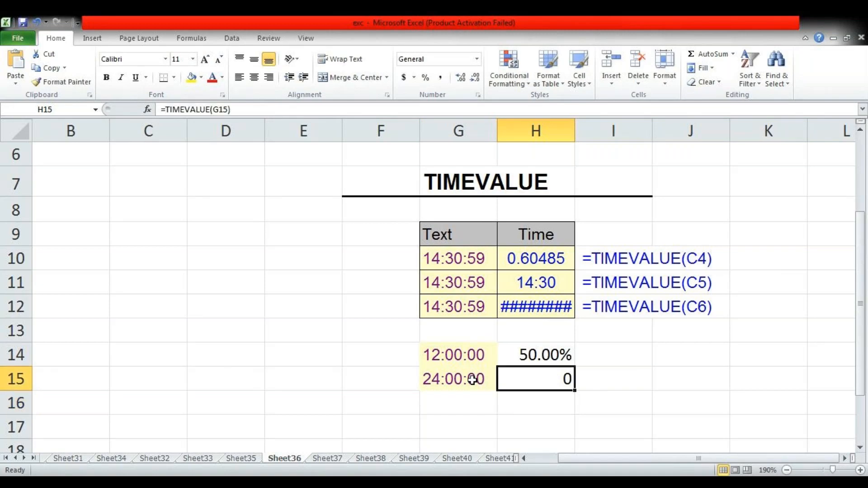
left_click(480, 60)
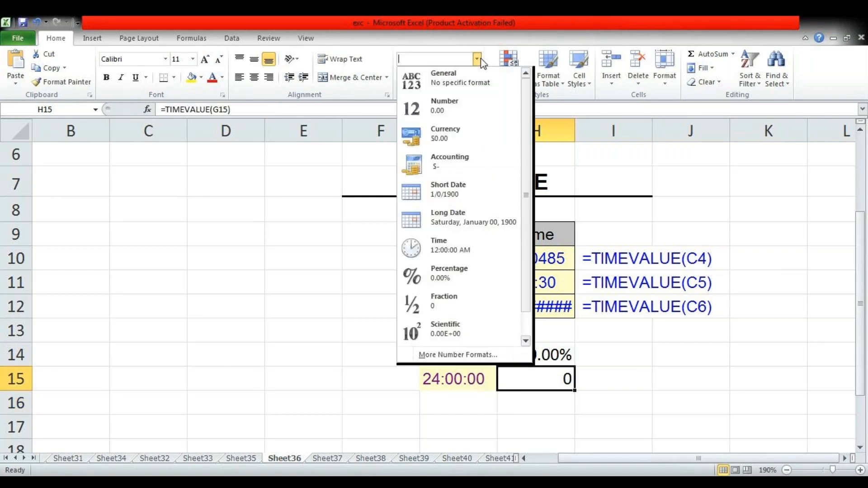
left_click(469, 269)
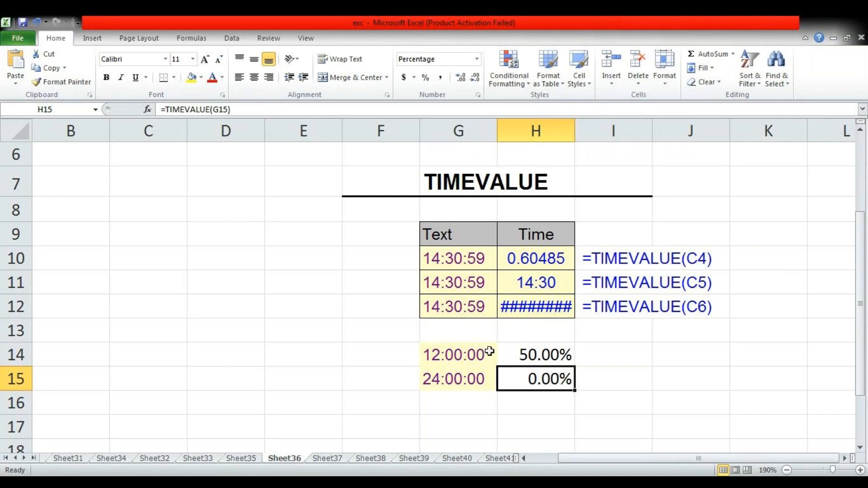
Step: Change the hour of the text time in cell G15 so it reads 15:00:00
double_click(452, 382)
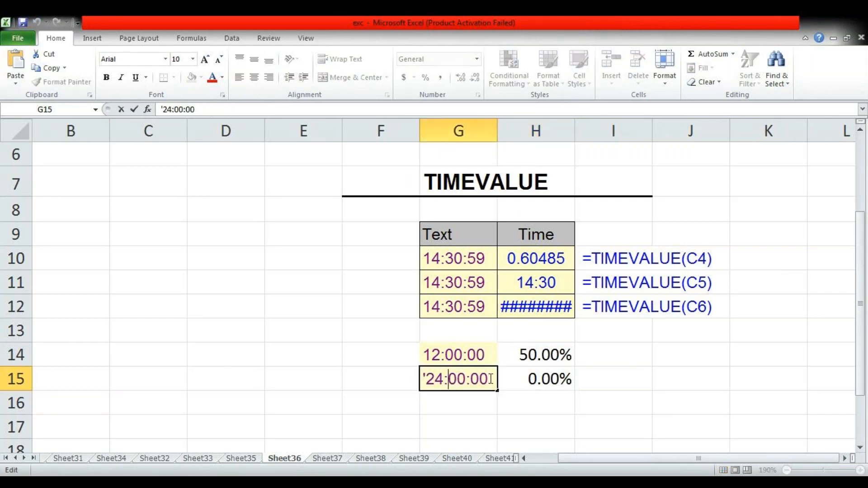
key("BackSpace")
key("BackSpace")
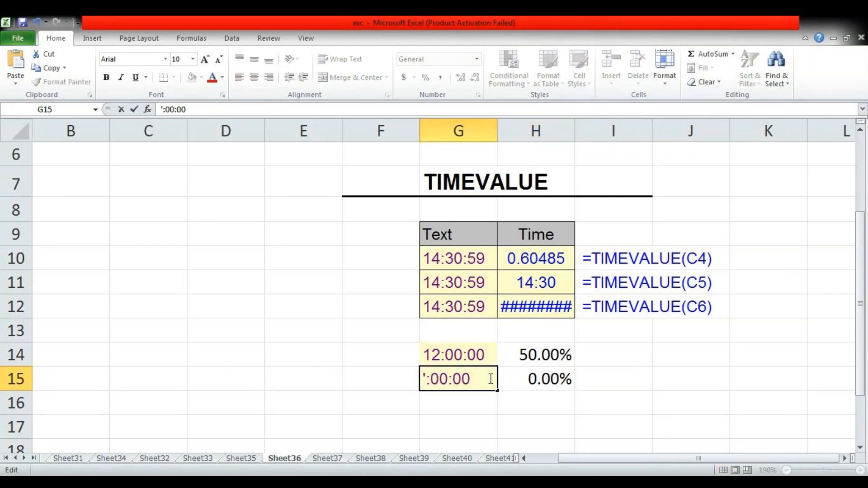
type("15")
key("Return")
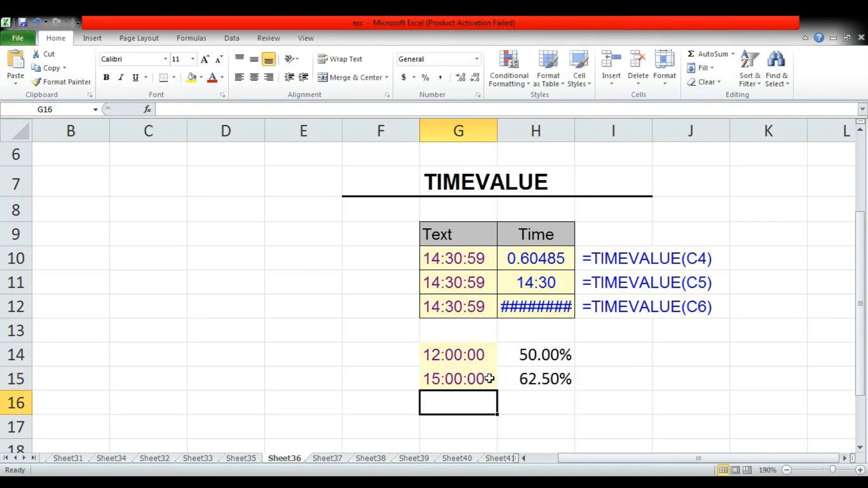
Step: Edit the text time in cell G15 to 23:00:00 by replacing its hour
left_click(490, 379)
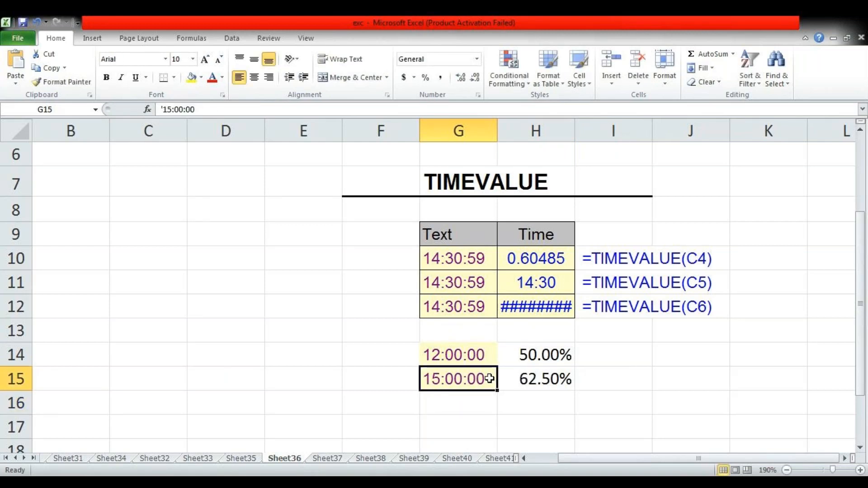
double_click(490, 379)
key("Left")
key("Left")
key("Left")
key("Left")
key("Left")
key("Left")
key("BackSpace")
key("BackSpace")
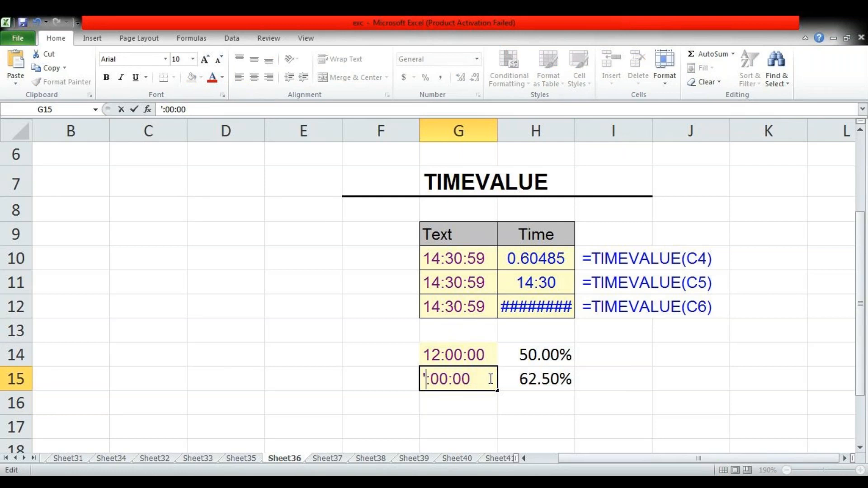
type("23")
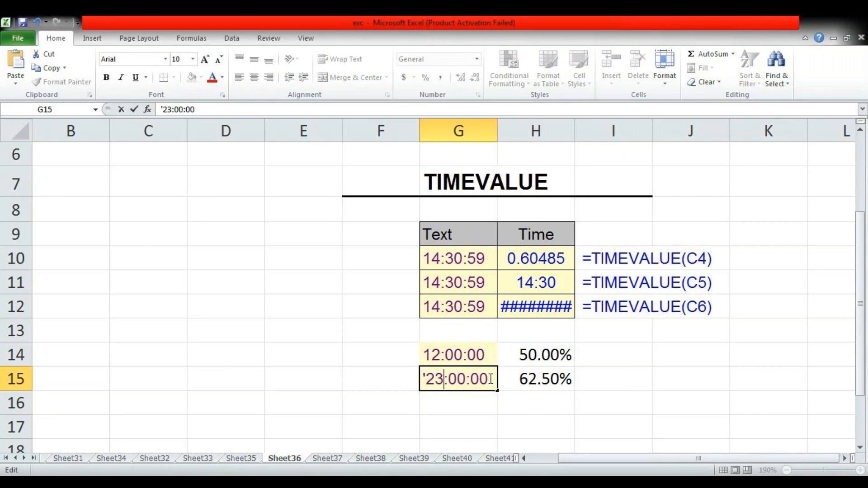
key("Return")
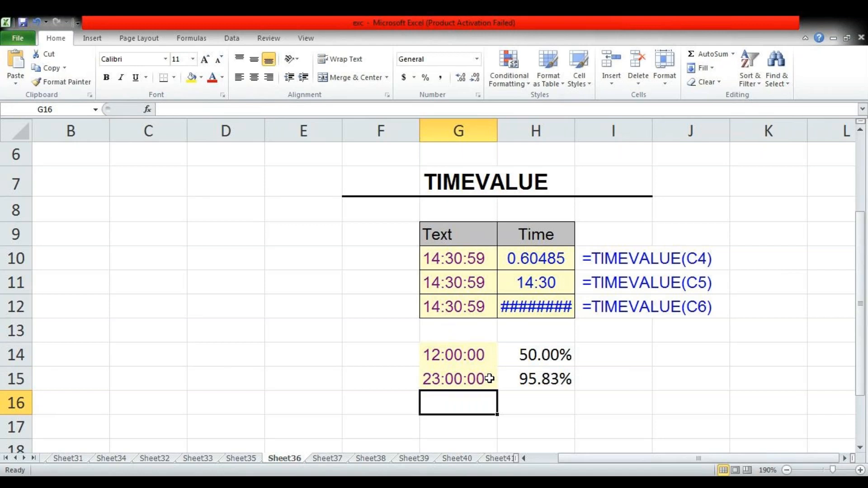
Step: Set the minutes of the text time in cell G15 to 59, making it 23:59:00
left_click(490, 379)
double_click(489, 379)
key("Left")
key("Left")
key("Left")
key("Left")
key("Left")
key("Right")
key("Right")
key("BackSpace")
key("BackSpace")
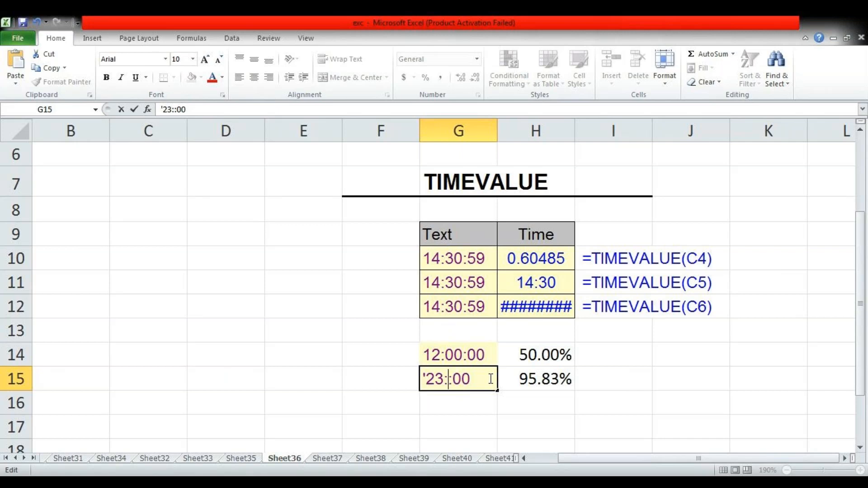
type("59")
key("Return")
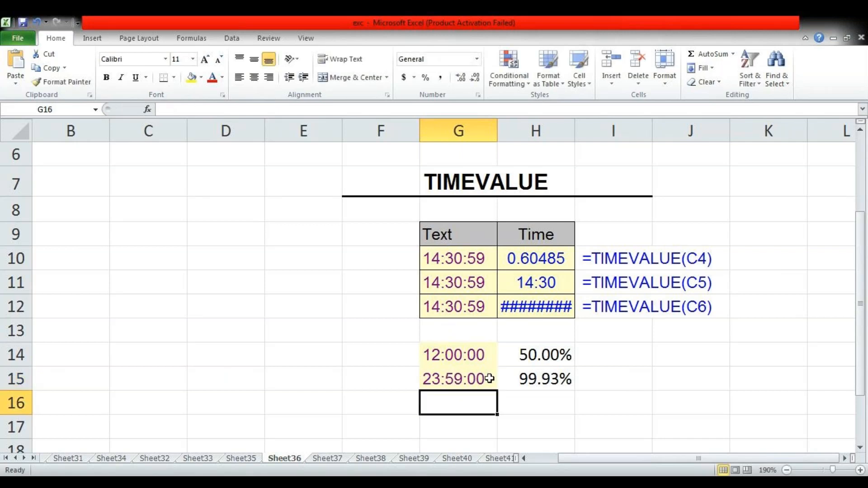
Step: Set the seconds of the text time in cell G15 to 59, making it 23:59:59
left_click(490, 378)
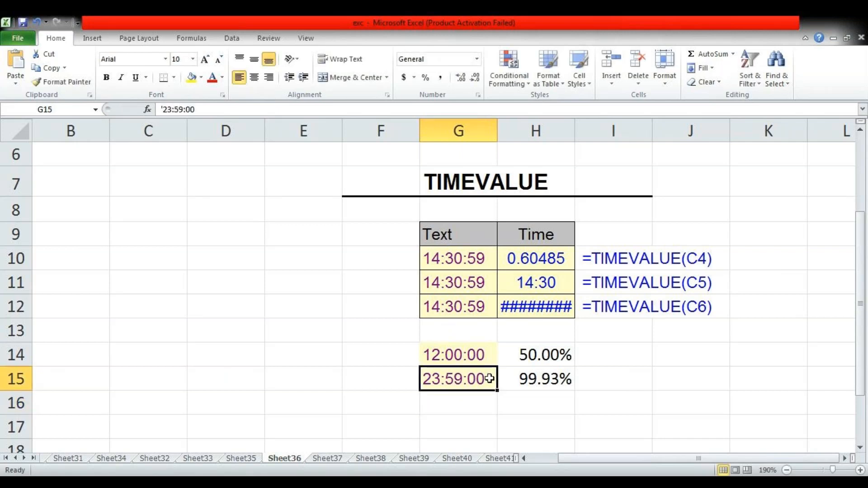
double_click(489, 379)
key("BackSpace")
key("BackSpace")
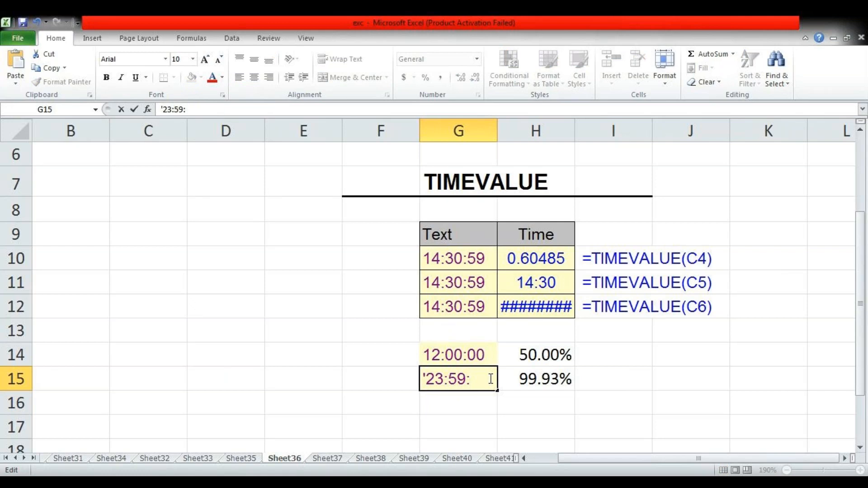
type("59")
key("Return")
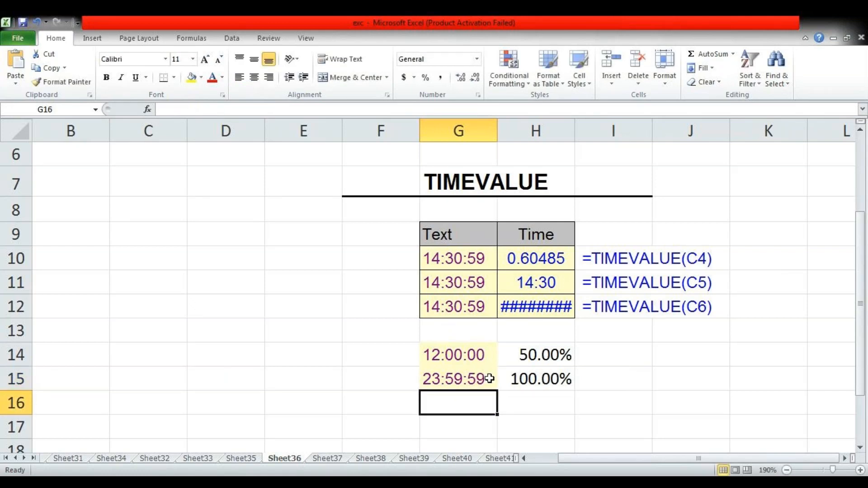
Step: Replace the text time in cell G15 with 08:00:00, keeping the leading apostrophe
left_click(489, 379)
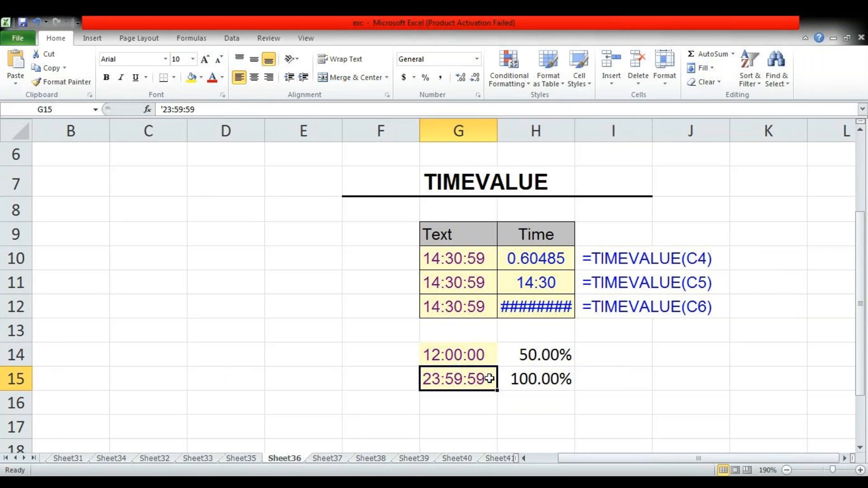
double_click(490, 379)
key("BackSpace")
key("BackSpace")
key("BackSpace")
key("BackSpace")
key("BackSpace")
key("BackSpace")
key("BackSpace")
key("BackSpace")
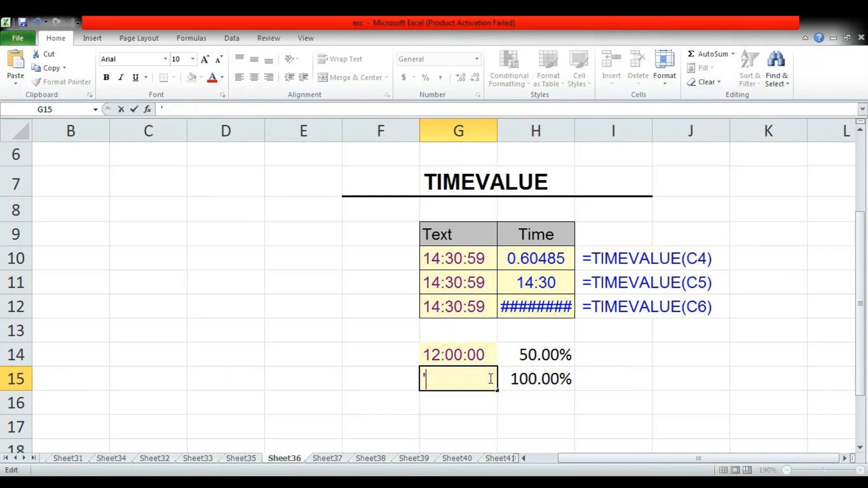
type("08:00")
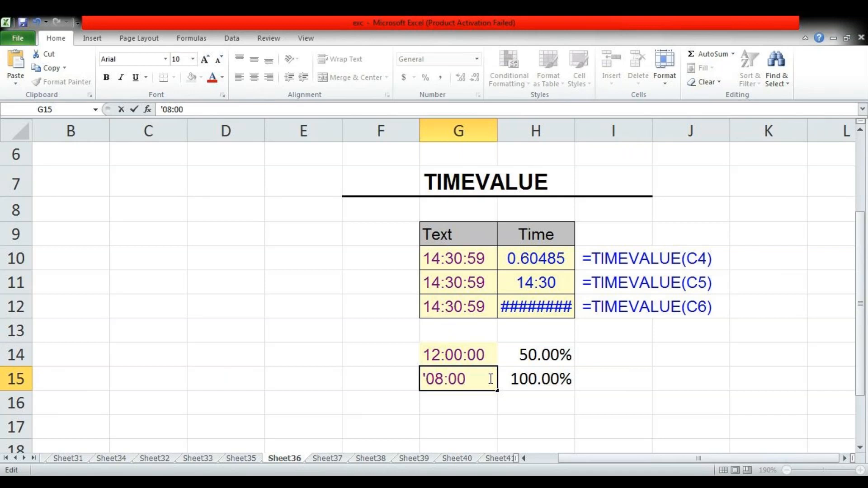
type(":")
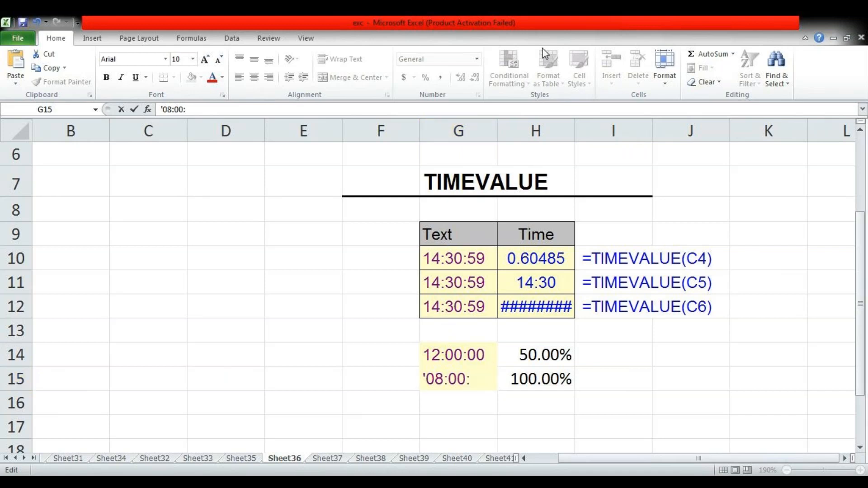
type("00")
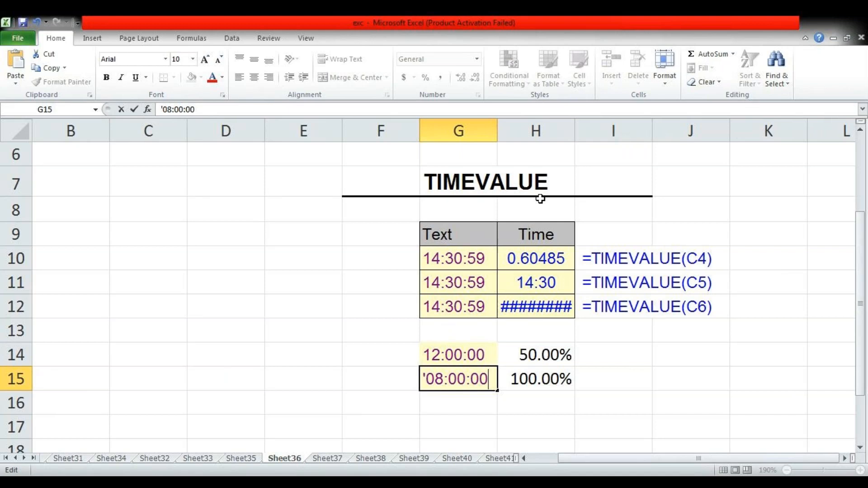
key("Return")
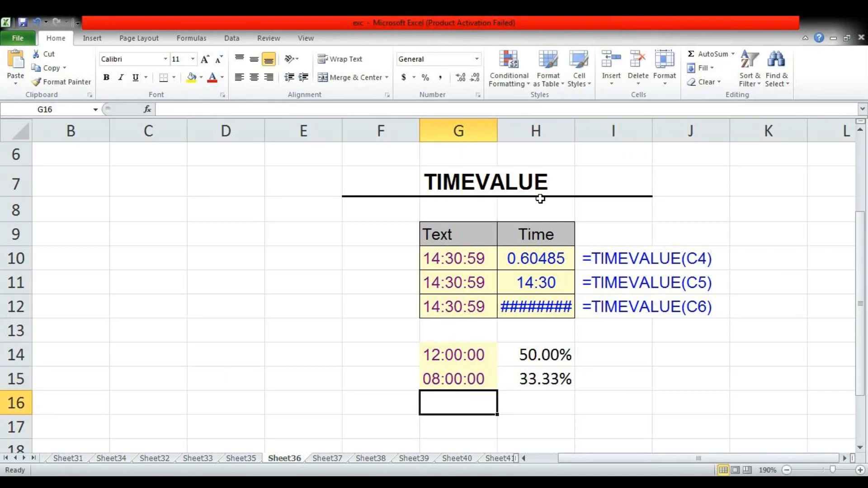
Step: Change the text time in cell G15 to 01:00:00 and select its TIMEVALUE result in H15
key("Up")
key("F2")
key("BackSpace")
key("BackSpace")
key("BackSpace")
key("BackSpace")
key("BackSpace")
key("BackSpace")
key("BackSpace")
type("1")
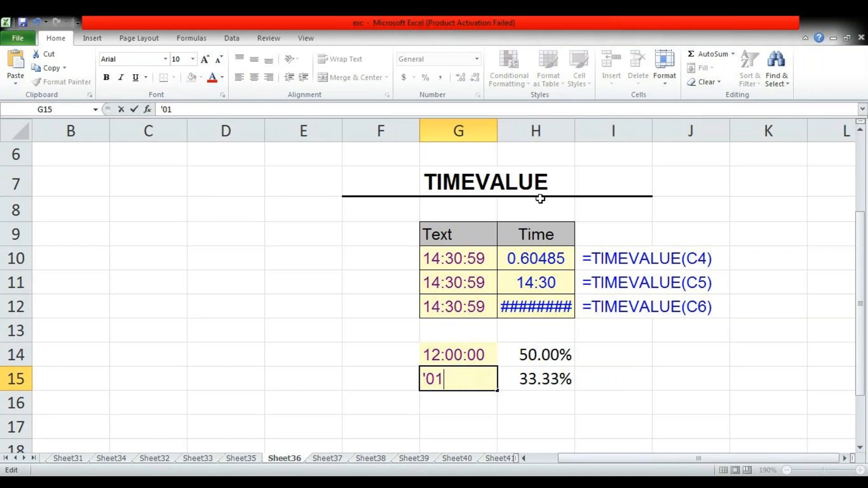
type(":00:00")
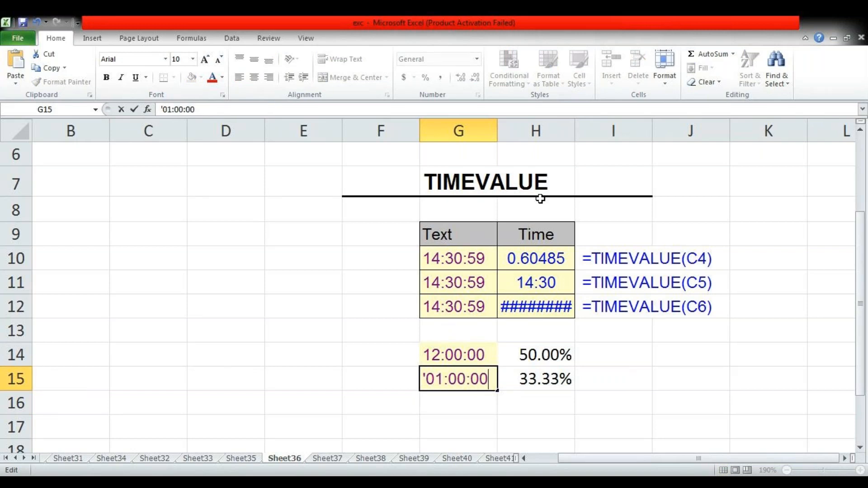
key("Return")
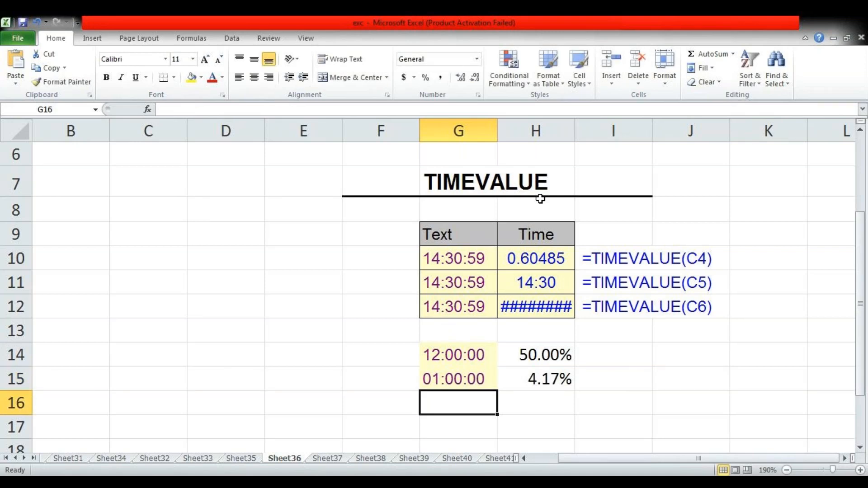
key("Up")
key("Right")
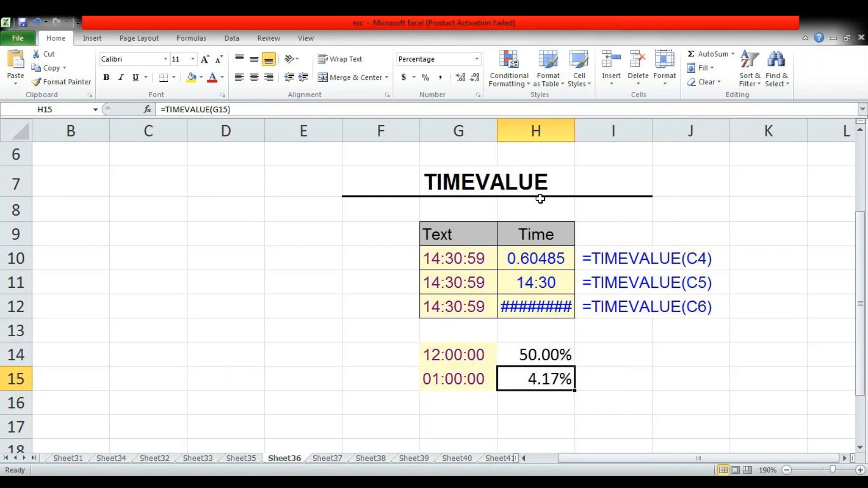
Step: Go to Sheet37 and examine the SYD car depreciation example down to its Total Depreciation row
key("ctrl+Page_Down")
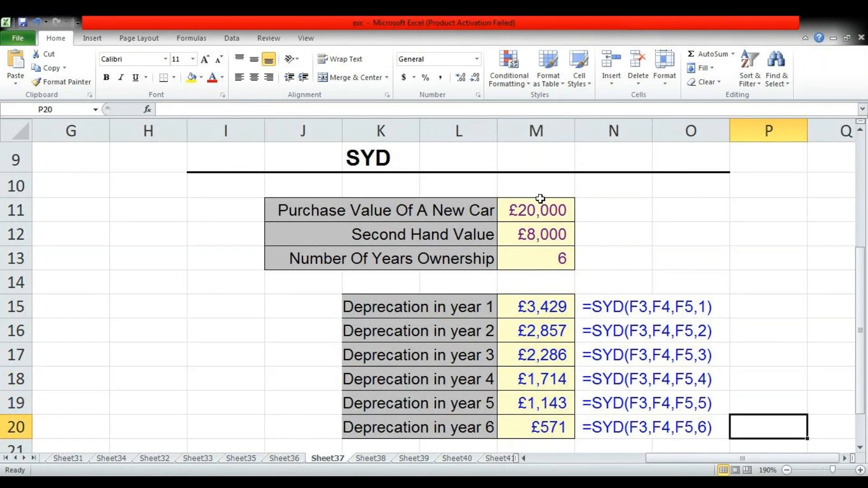
key("Down")
key("Down")
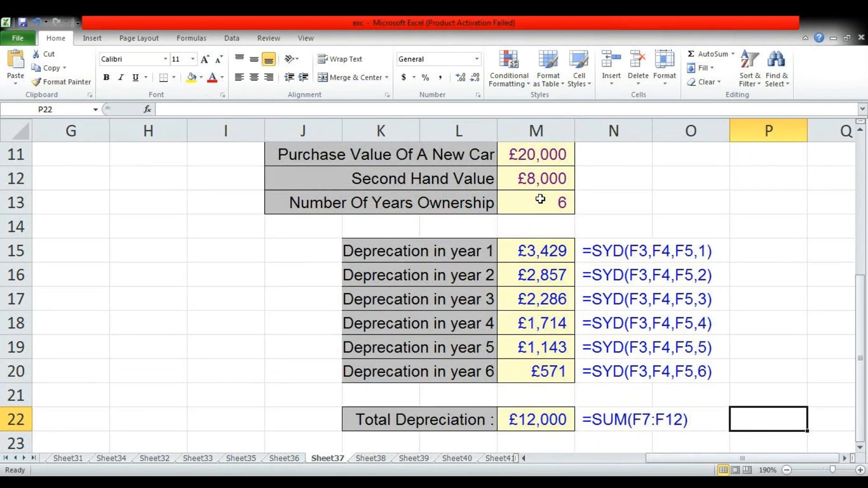
key("Left")
key("Left")
key("Left")
key("Left")
key("Left")
key("Left")
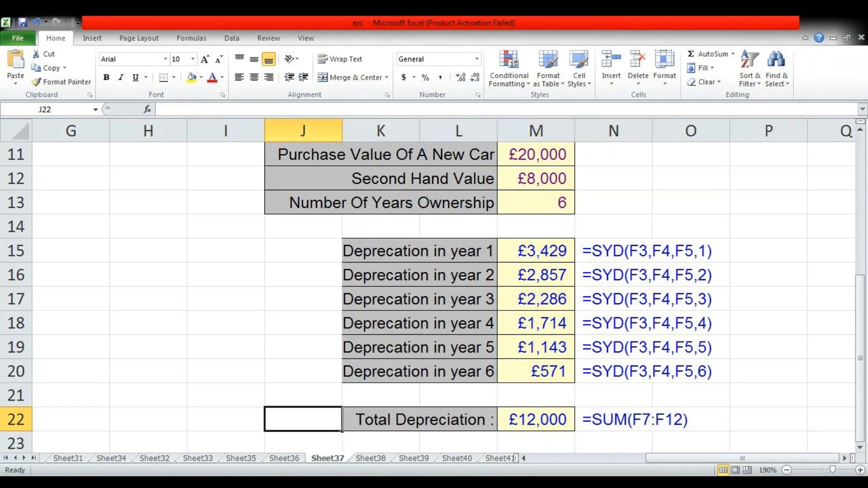
Step: Switch to Paint and handwrite 25000 on the blank canvas with the black brush
key("ctrl+Page_Down")
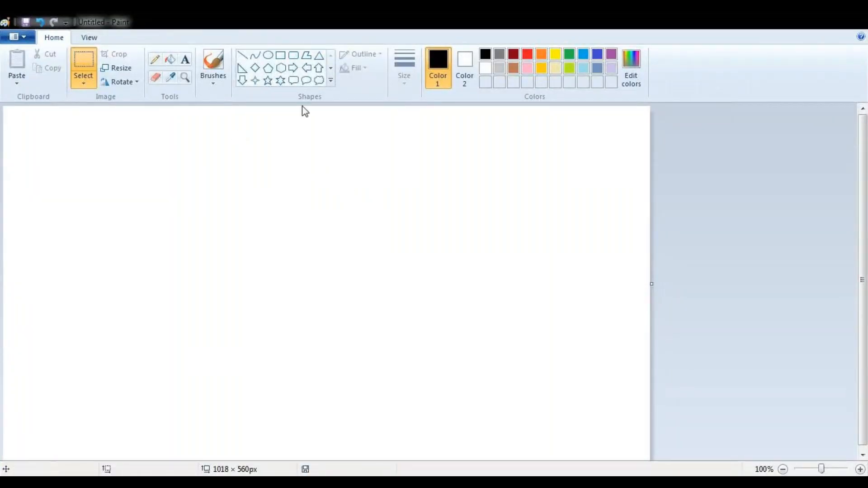
left_click(213, 64)
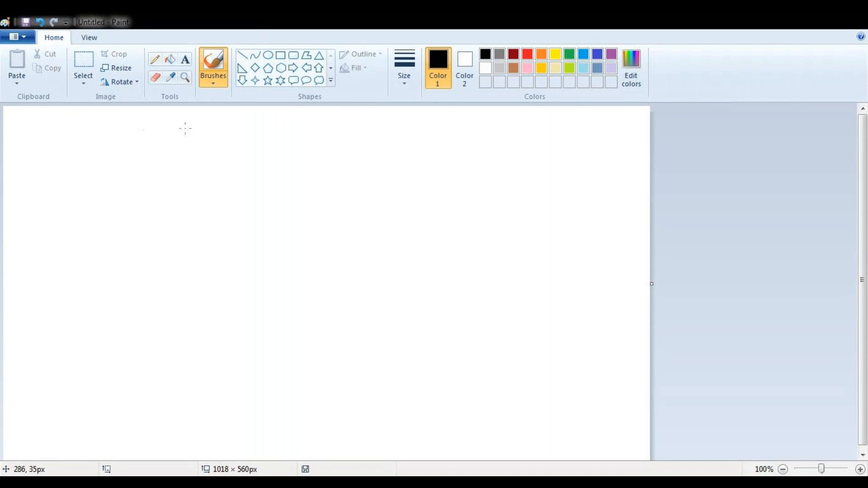
left_click_drag(156, 132, 179, 156)
left_click_drag(195, 127, 195, 153)
mouse_move(193, 130)
left_mouse_down()
mouse_move(229, 130)
mouse_move(236, 148)
mouse_move(293, 137)
left_mouse_up()
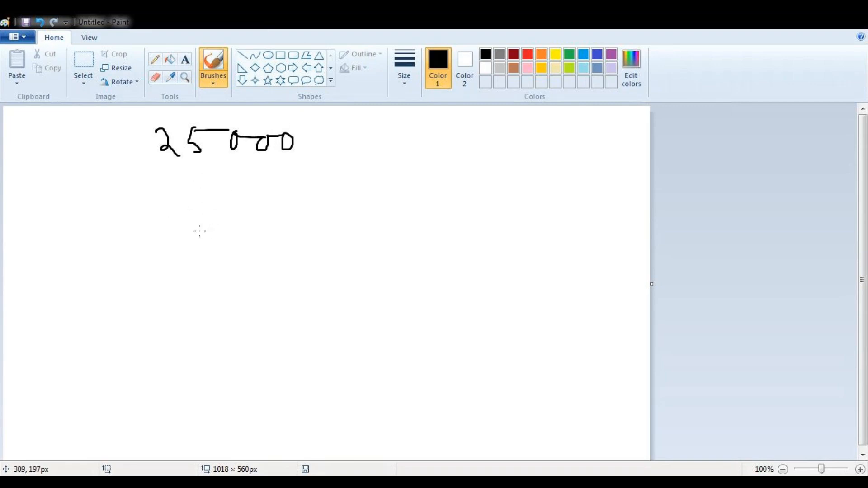
Step: Handwrite 5000 below the 25000, add "5 =" between the two numbers, and circle the 5000
mouse_move(200, 218)
left_mouse_down()
mouse_move(217, 229)
mouse_move(198, 238)
mouse_move(221, 213)
left_mouse_up()
mouse_move(235, 213)
left_mouse_down()
mouse_move(236, 228)
mouse_move(258, 209)
mouse_move(294, 230)
mouse_move(300, 210)
left_mouse_up()
mouse_move(168, 177)
left_mouse_down()
mouse_move(166, 203)
mouse_move(199, 180)
mouse_move(211, 188)
left_mouse_up()
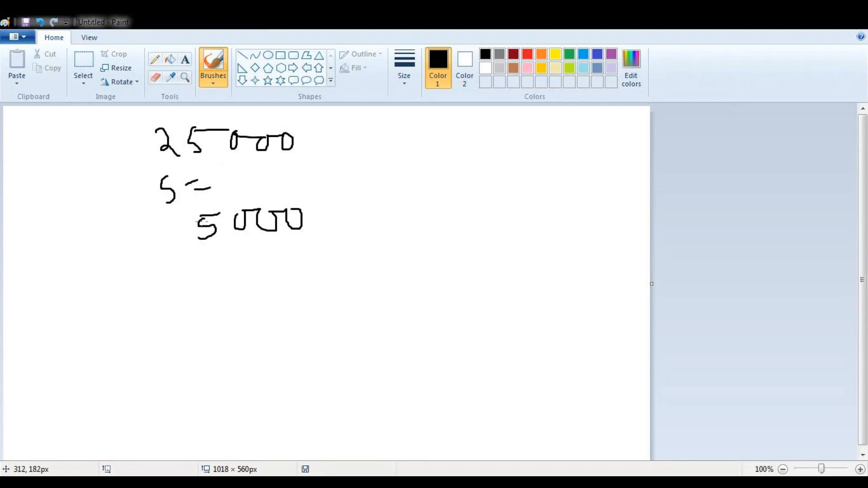
mouse_move(203, 246)
left_mouse_down()
mouse_move(317, 240)
mouse_move(285, 199)
mouse_move(206, 201)
mouse_move(193, 244)
mouse_move(213, 252)
left_mouse_up()
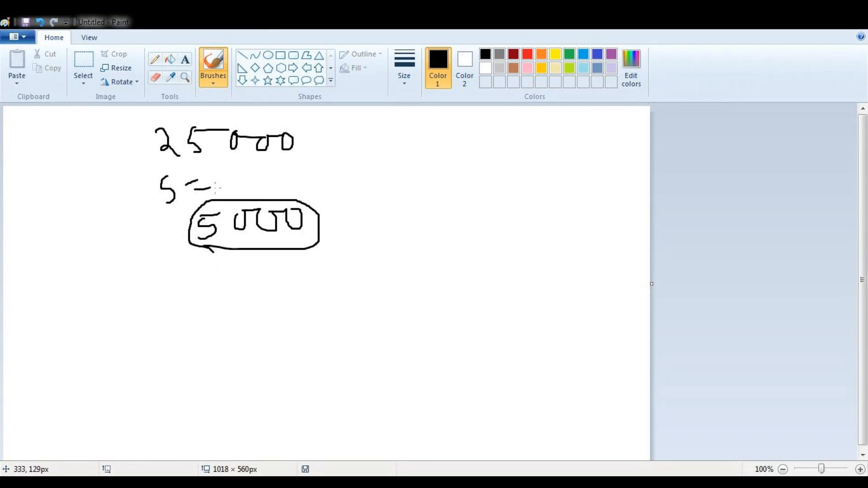
Step: Handwrite equals marks and a small 2000 beneath the 25000 amount, and underline the circled 5000
mouse_move(225, 158)
left_mouse_down()
mouse_move(252, 158)
mouse_move(253, 189)
left_mouse_up()
mouse_move(271, 156)
left_mouse_down()
mouse_move(283, 169)
mouse_move(284, 157)
mouse_move(306, 152)
mouse_move(327, 159)
mouse_move(326, 146)
left_mouse_up()
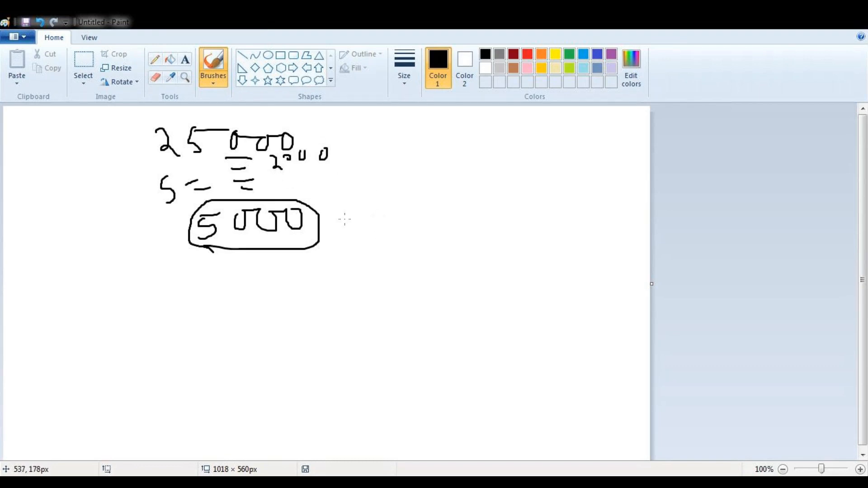
left_click_drag(205, 245, 303, 247)
Step: Handwrite the labels SLN and SYD, one below the other, beside the circled 5000
left_click_drag(381, 172, 370, 205)
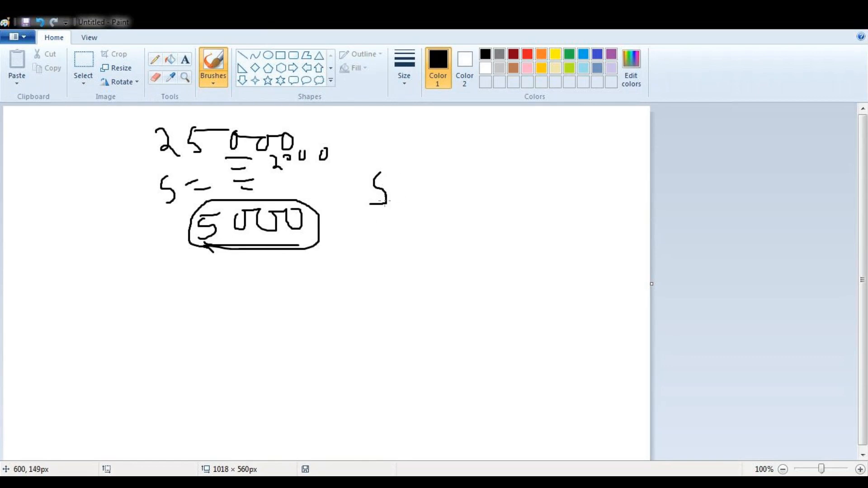
mouse_move(399, 172)
left_mouse_down()
mouse_move(416, 201)
mouse_move(427, 201)
left_mouse_up()
mouse_move(436, 175)
left_mouse_down()
mouse_move(454, 198)
mouse_move(465, 146)
mouse_move(437, 199)
left_mouse_up()
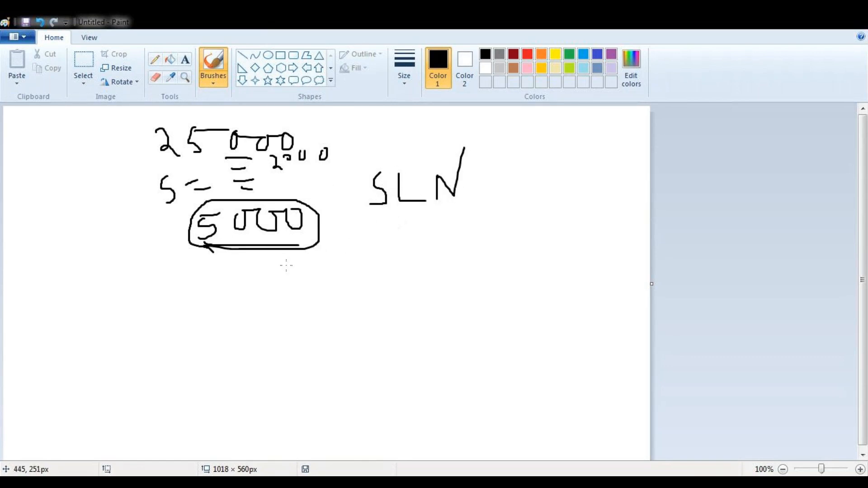
mouse_move(396, 248)
left_mouse_down()
mouse_move(388, 267)
mouse_move(357, 275)
left_mouse_up()
left_click_drag(405, 249, 412, 279)
mouse_move(437, 246)
left_mouse_down()
mouse_move(445, 237)
mouse_move(442, 261)
left_mouse_up()
Step: Handwrite 25000 below the circled 5000 and underline the circled amount once more
left_click_drag(200, 281, 221, 301)
left_click_drag(231, 277, 230, 296)
left_click_drag(232, 277, 319, 264)
left_click_drag(240, 248, 282, 243)
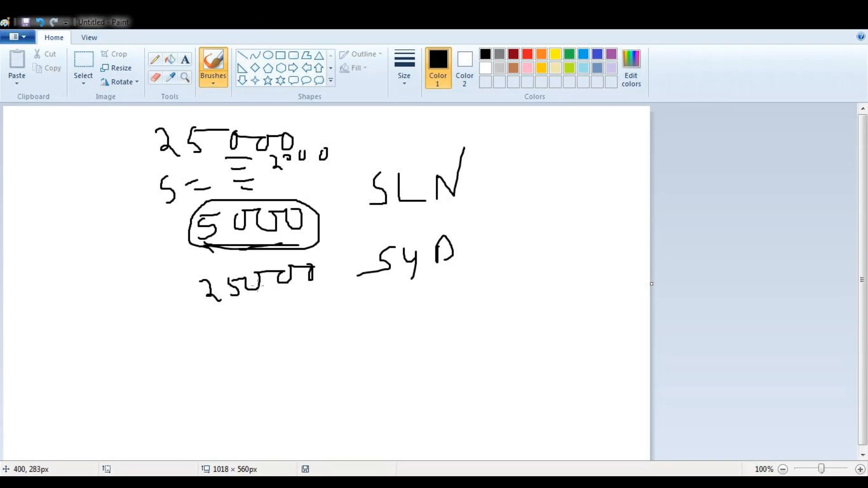
Step: Handwrite 2000 under the lower 25000, rule a line beneath it and write 23000 as the remainder
mouse_move(241, 300)
left_mouse_down()
mouse_move(248, 320)
mouse_move(267, 305)
mouse_move(279, 311)
mouse_move(322, 299)
mouse_move(317, 289)
left_mouse_up()
left_click_drag(197, 336, 355, 319)
mouse_move(213, 342)
left_mouse_down()
mouse_move(233, 365)
mouse_move(248, 352)
mouse_move(255, 368)
mouse_move(264, 342)
mouse_move(338, 350)
mouse_move(332, 335)
left_mouse_up()
left_click(233, 347)
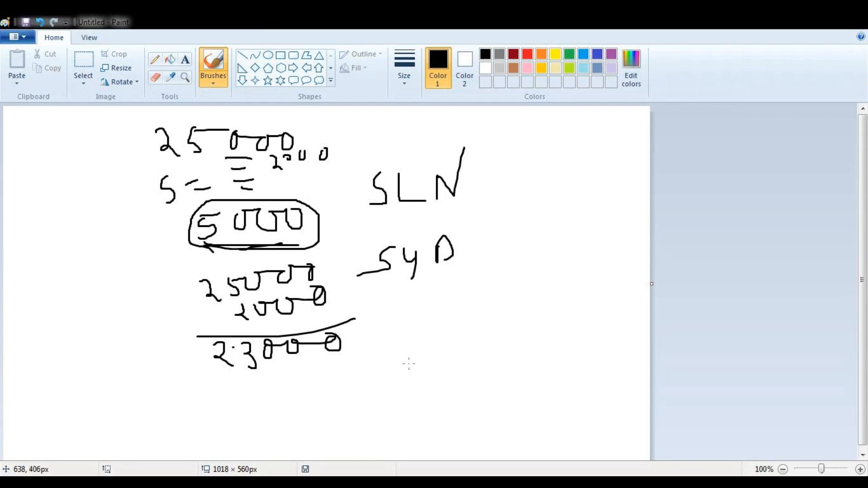
Step: Handwrite 1000 under 23000 and mark the 2000 and 1000 rows with short dashes
left_click_drag(256, 375, 257, 394)
mouse_move(267, 379)
left_mouse_down()
mouse_move(269, 390)
mouse_move(280, 378)
left_mouse_up()
mouse_move(256, 374)
left_mouse_down()
mouse_move(349, 366)
mouse_move(343, 380)
left_mouse_up()
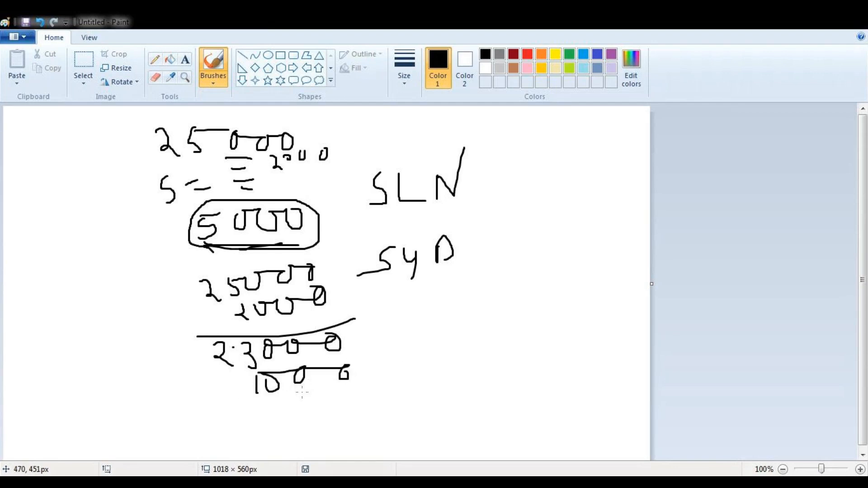
left_click_drag(220, 243, 250, 239)
left_click_drag(334, 294, 377, 293)
left_click_drag(365, 365, 400, 364)
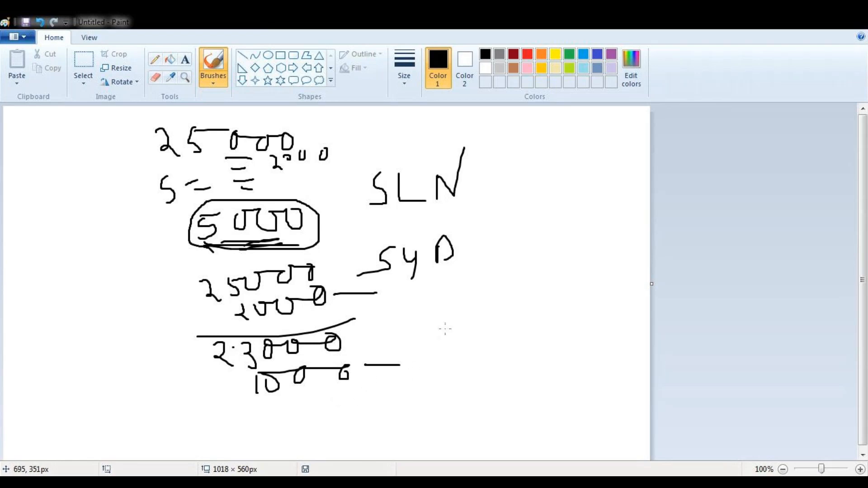
Step: Handwrite 5000 below the SYD label and draw strokes running left from the subtraction working
mouse_move(447, 330)
left_mouse_down()
mouse_move(439, 343)
mouse_move(448, 356)
mouse_move(485, 330)
mouse_move(514, 328)
left_mouse_up()
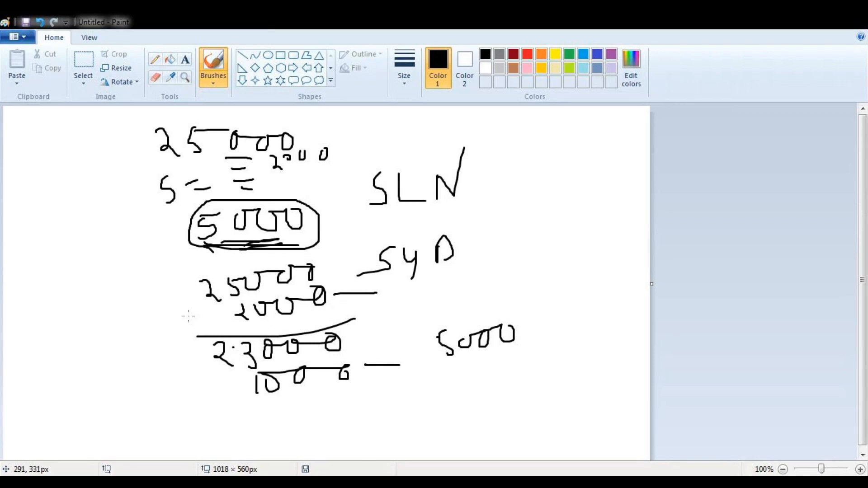
left_click_drag(206, 318, 160, 329)
left_click_drag(242, 382, 134, 383)
left_click_drag(260, 406, 156, 418)
left_click_drag(260, 442, 164, 447)
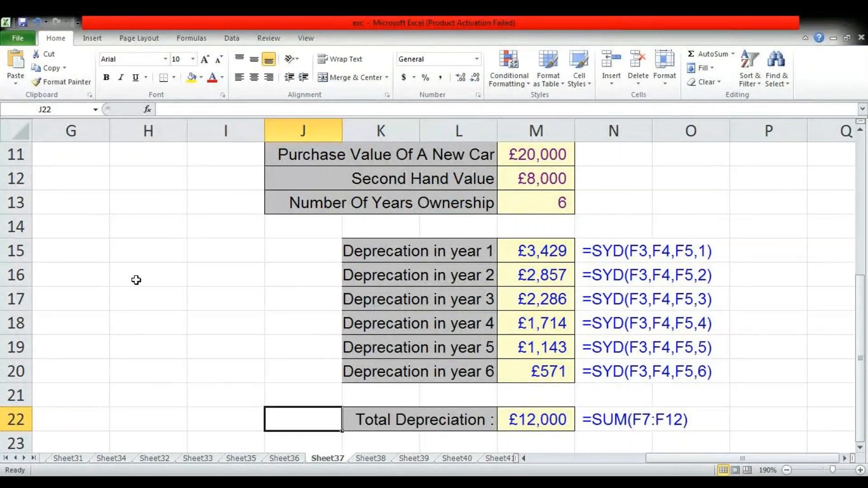
Step: In the Excel worksheet, enter 25000, 5000 and 5 in cells H15 to H17
left_click(175, 260)
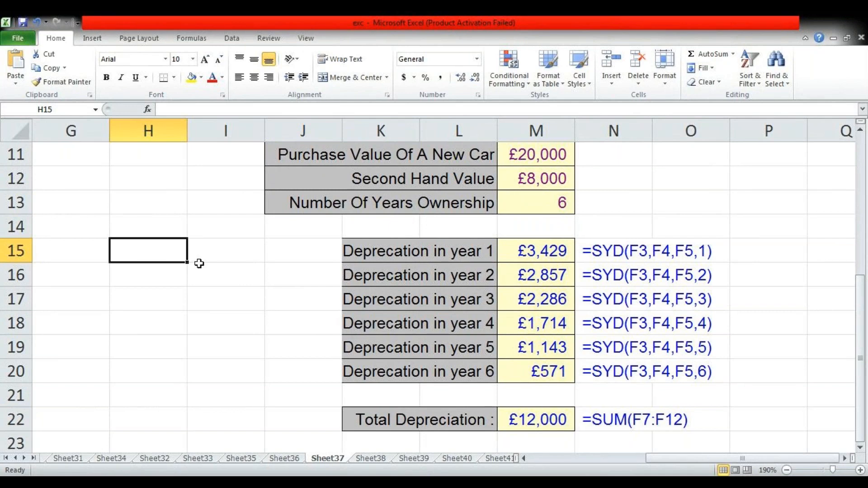
key("Right")
key("Left")
type("25000")
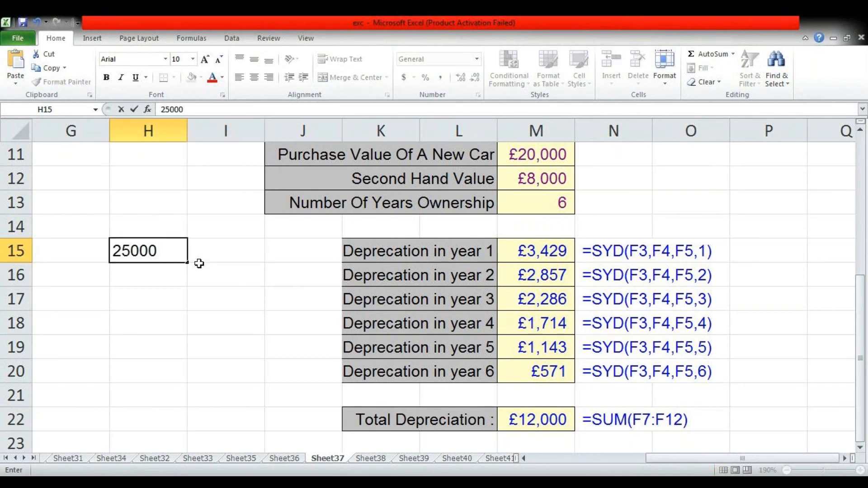
key("Return")
key("Return")
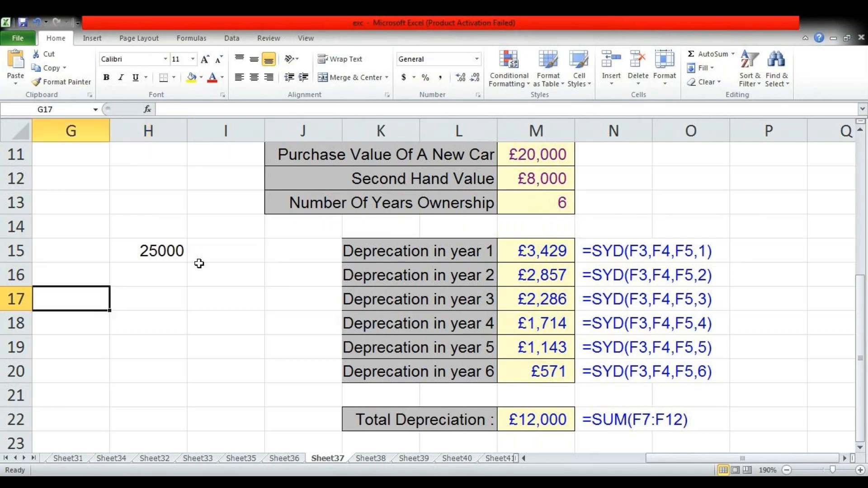
key("Up")
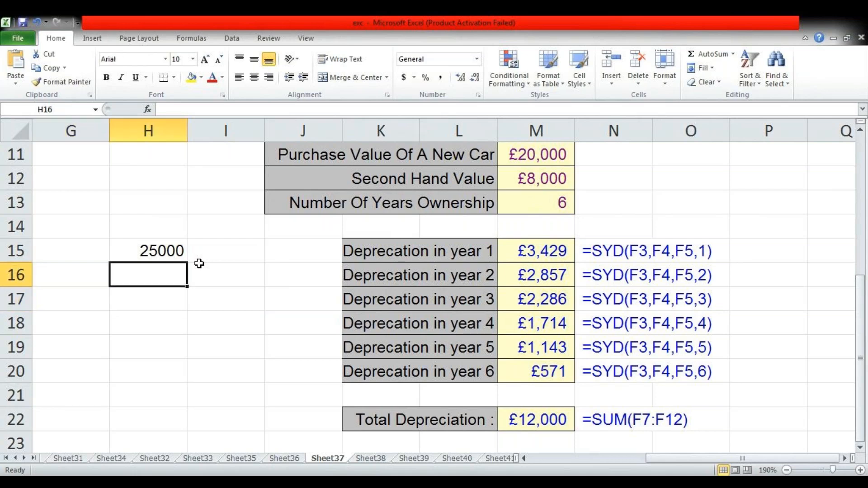
type("5000")
key("Return")
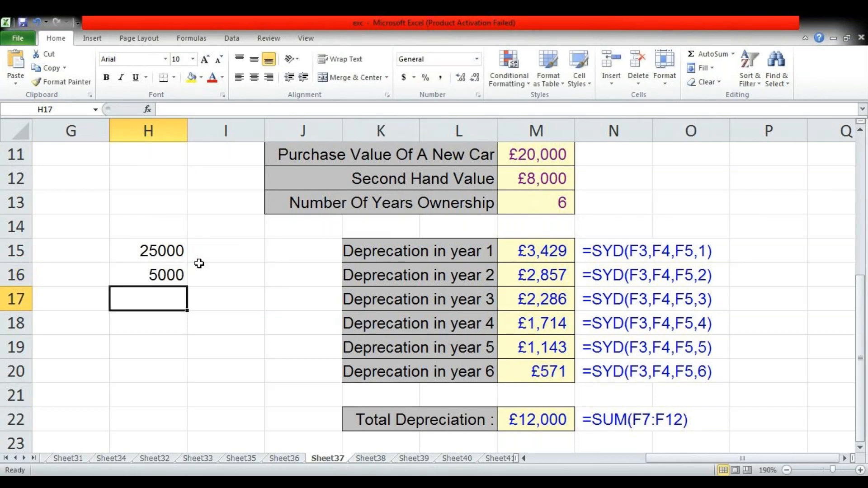
type("5")
key("Return")
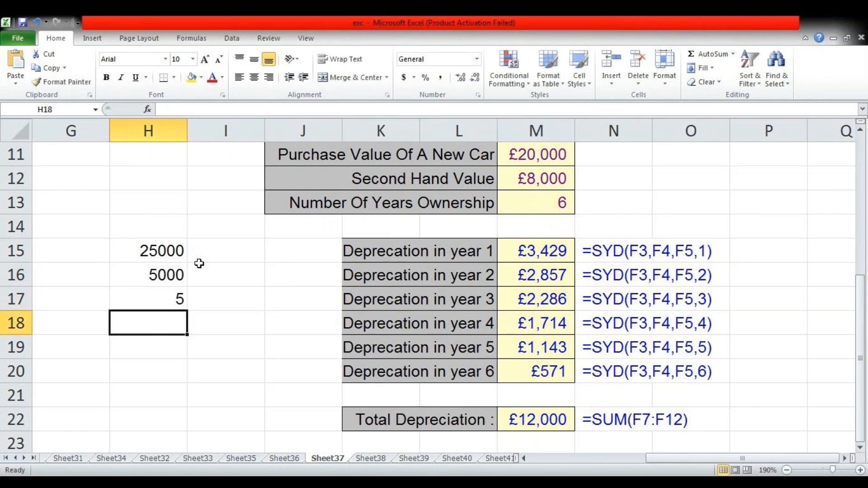
Step: Label cell G18 as sln
key("Left")
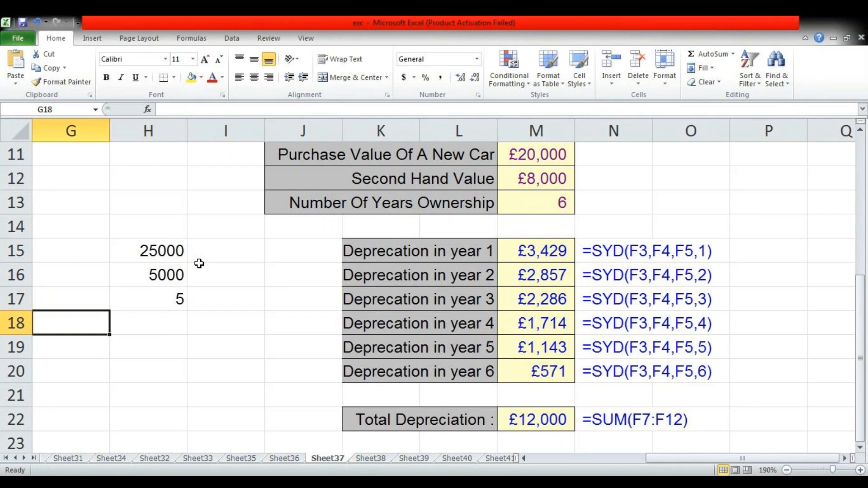
type("sln")
key("Tab")
Step: Calculate the straight-line depreciation in H18 with the formula =SLN(H15,H16,H17)
type("=")
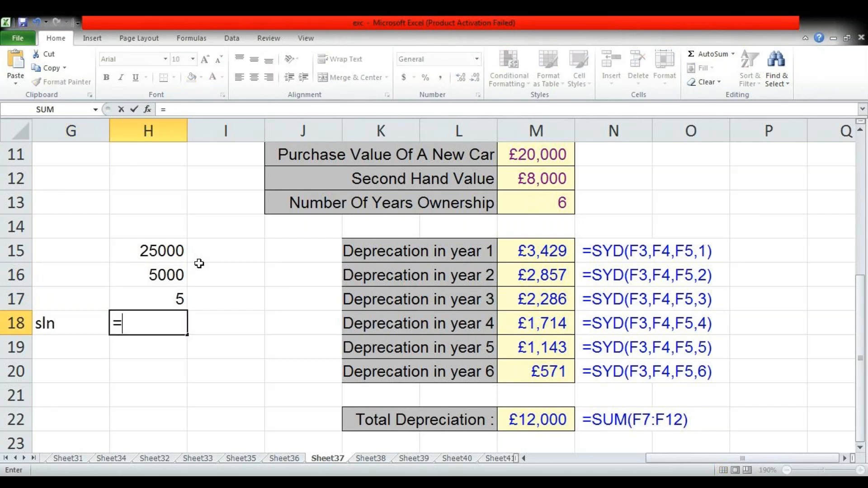
type("sl")
key("Tab")
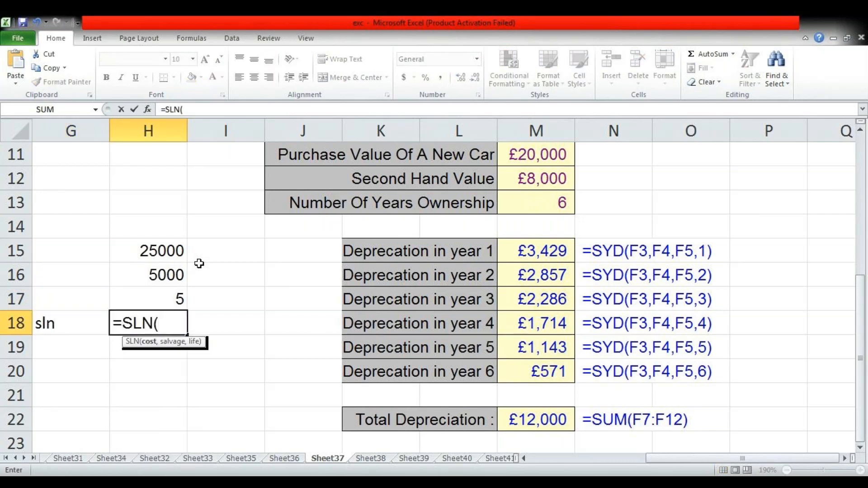
key("Up")
key("Up")
key("Up")
type(",")
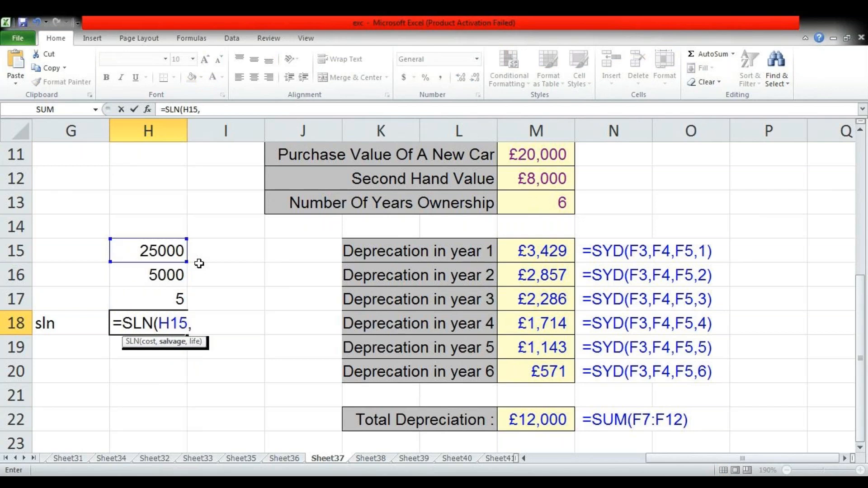
key("Up")
key("Up")
type(",")
key("Up")
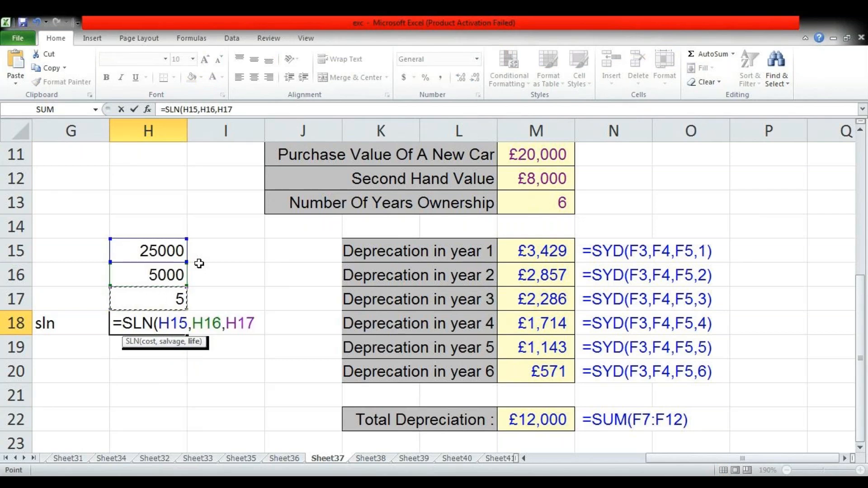
type(")")
key("Return")
key("Up")
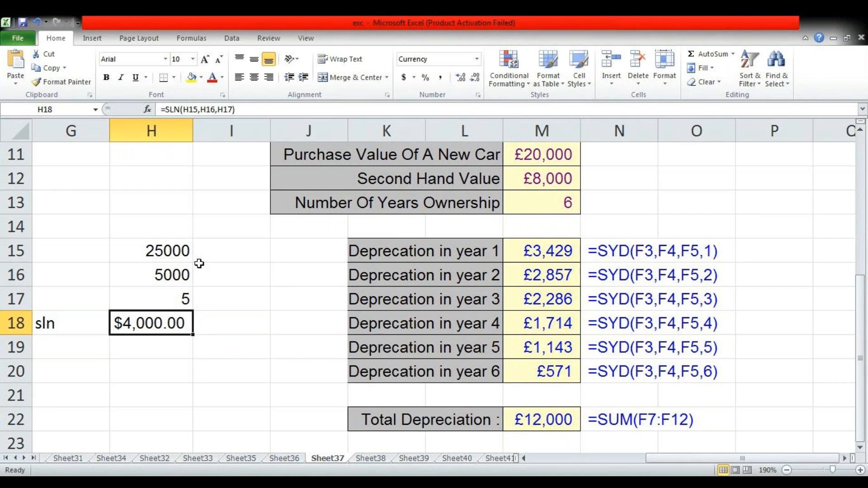
Step: Enter the year numbers 1 to 5 down cells I18 to I22
key("Right")
type("1")
key("Return")
type("2")
key("Return")
type("3")
key("Return")
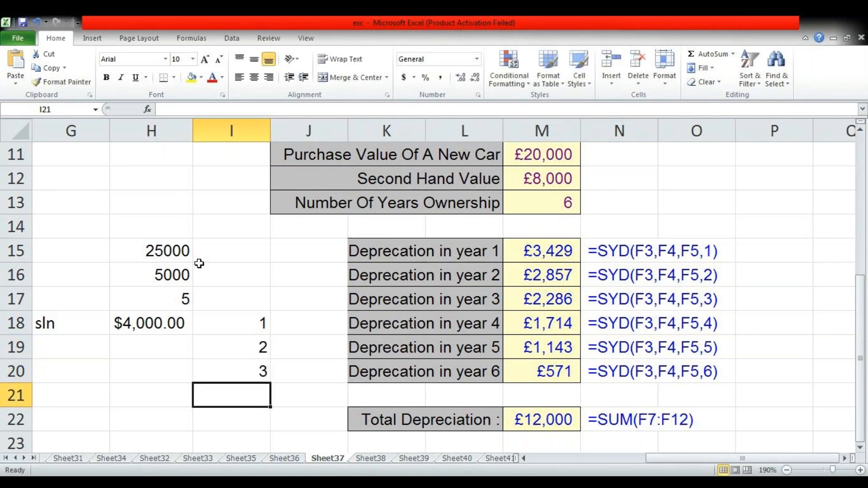
type("4")
key("Return")
type("5")
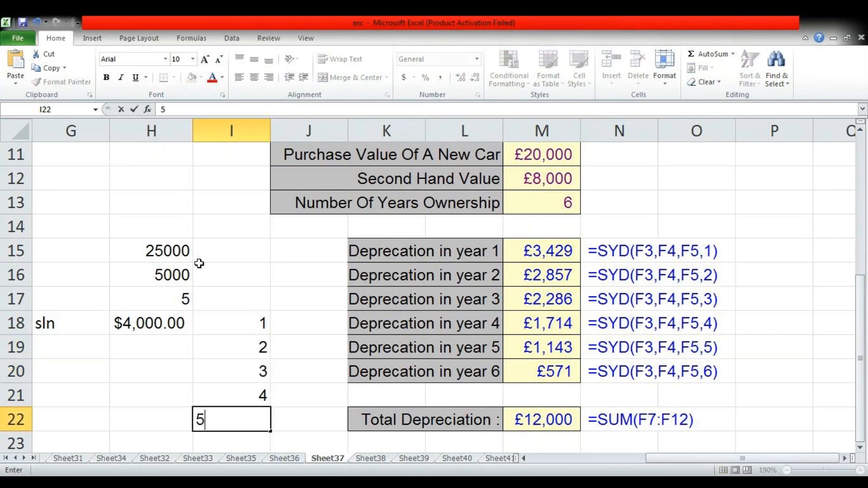
key("Tab")
Step: Start an SYD formula in J18 with H15 as the cost
key("Up")
key("Up")
key("Up")
key("Up")
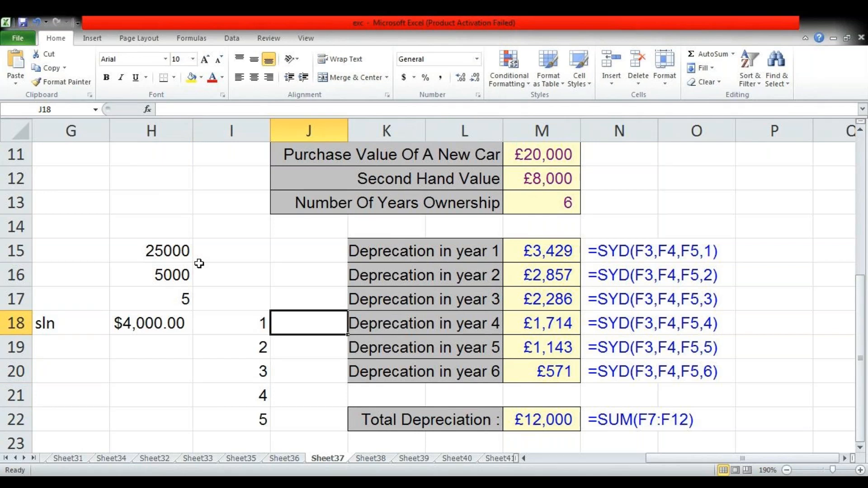
type("=s")
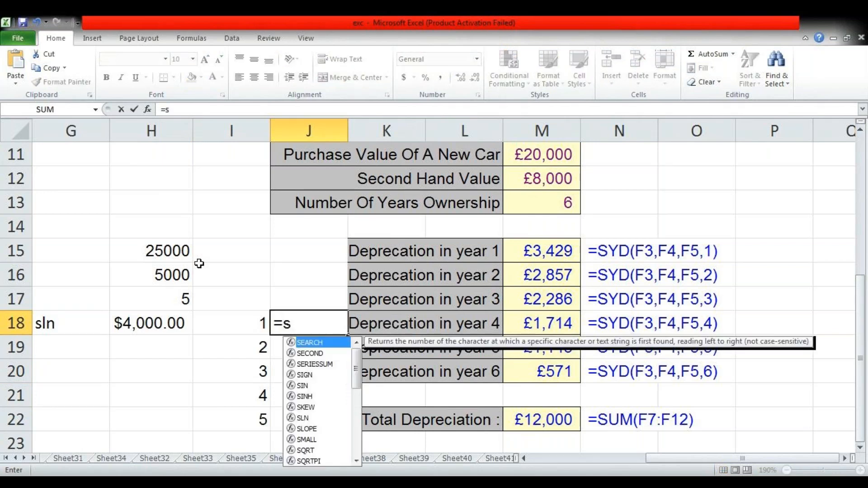
type("yd")
key("Tab")
key("Left")
key("Left")
key("Left")
key("Up")
key("Up")
key("Right")
key("Up")
type(",")
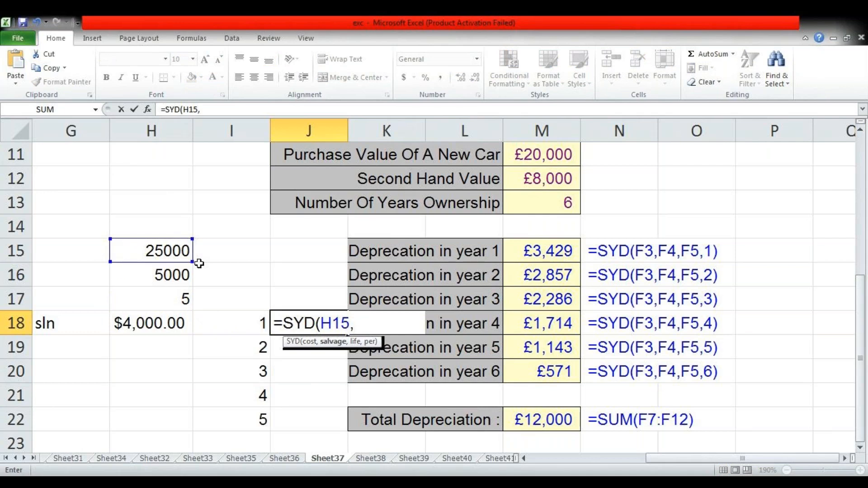
Step: Complete the J18 formula with H16 as salvage, H17 as life and 1 as the period
key("Left")
key("Up")
key("Up")
key("Left")
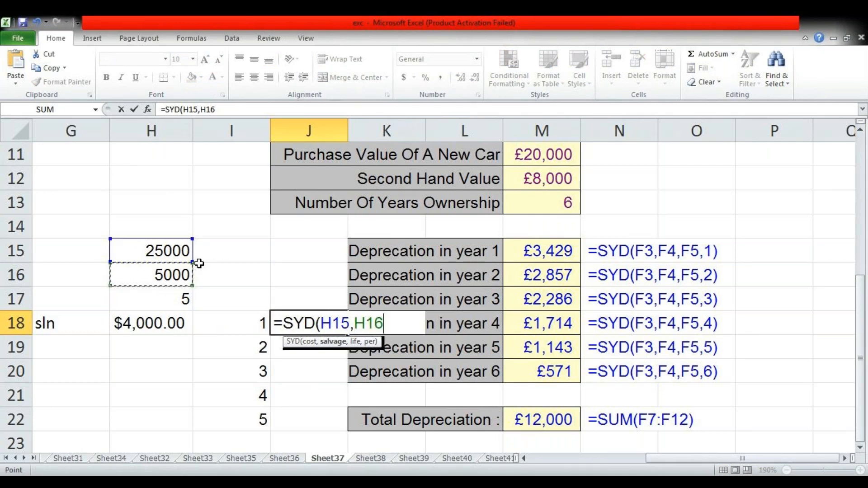
type(",")
key("Left")
key("Up")
key("Left")
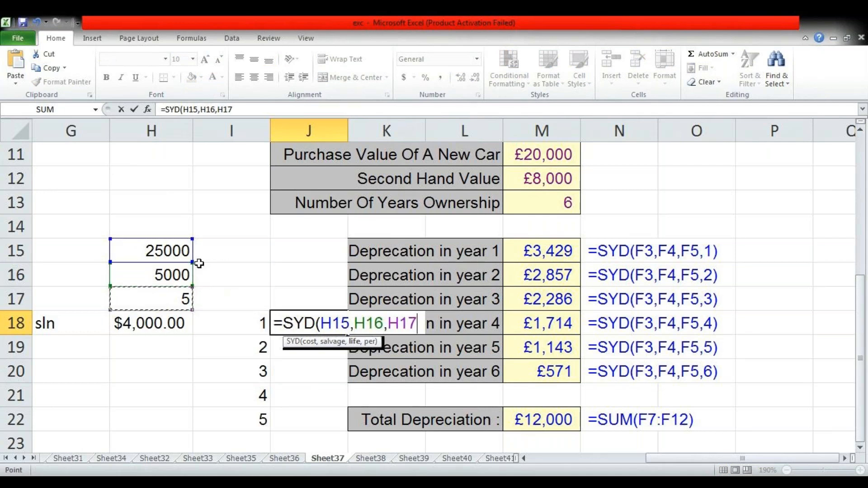
type(",")
type("1)")
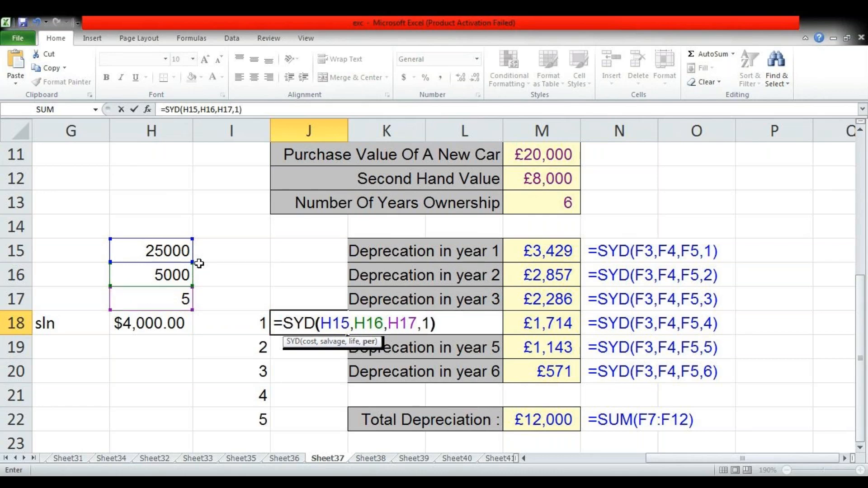
key("Return")
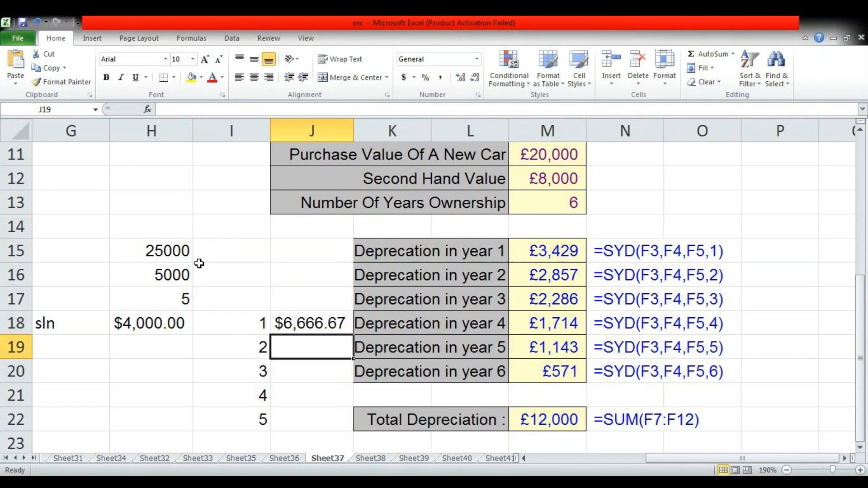
Step: Start an SYD formula in J19 with H15 as the cost
type("=syd")
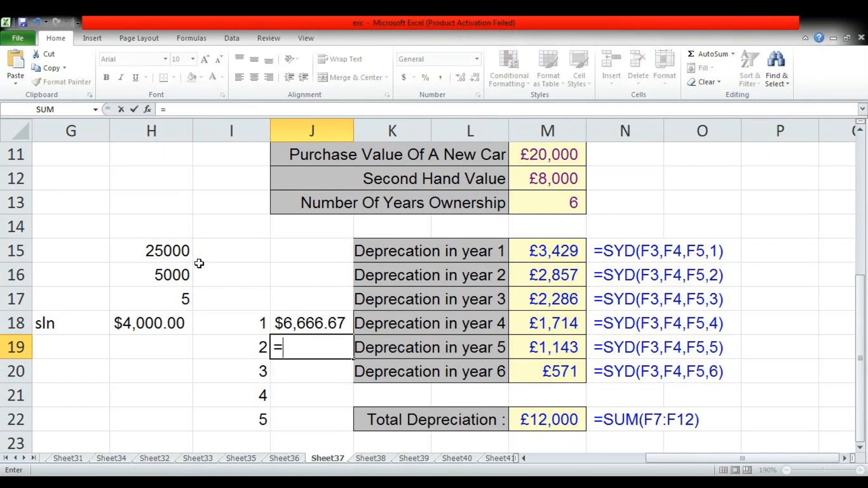
key("Tab")
key("Left")
key("Up")
key("Up")
key("Up")
key("Up")
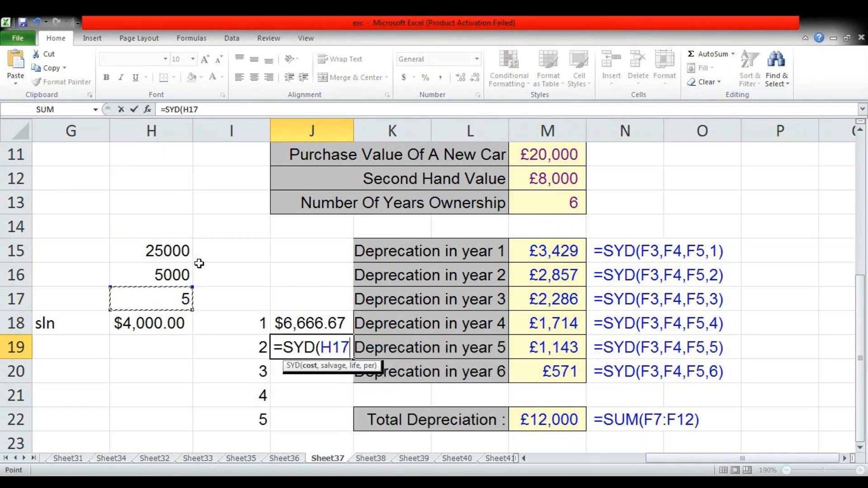
type(",")
Step: Complete the J19 formula with H16 as salvage, H17 as life and 2 as the period
key("Left")
key("Left")
key("Up")
key("Up")
key("Up")
type(",")
key("Left")
key("Left")
key("Up")
key("Up")
type(",2")
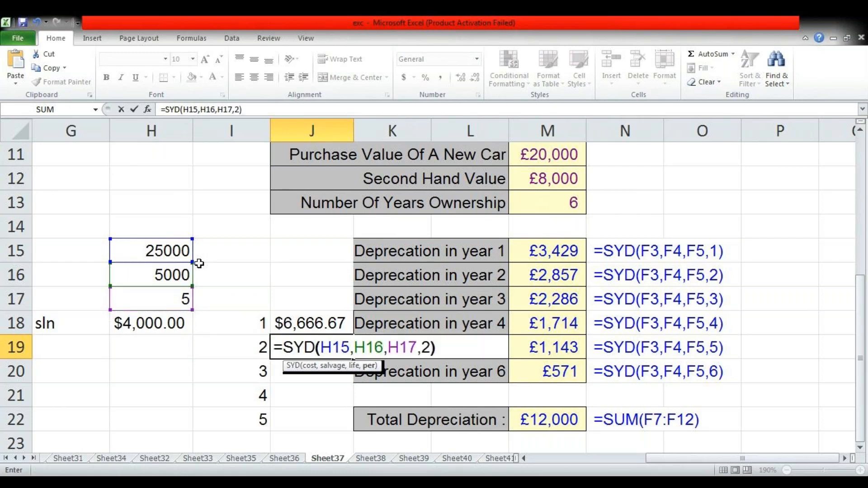
type(")")
key("Return")
Step: Start an SYD formula in J20 with H15 as the cost
type("=sy")
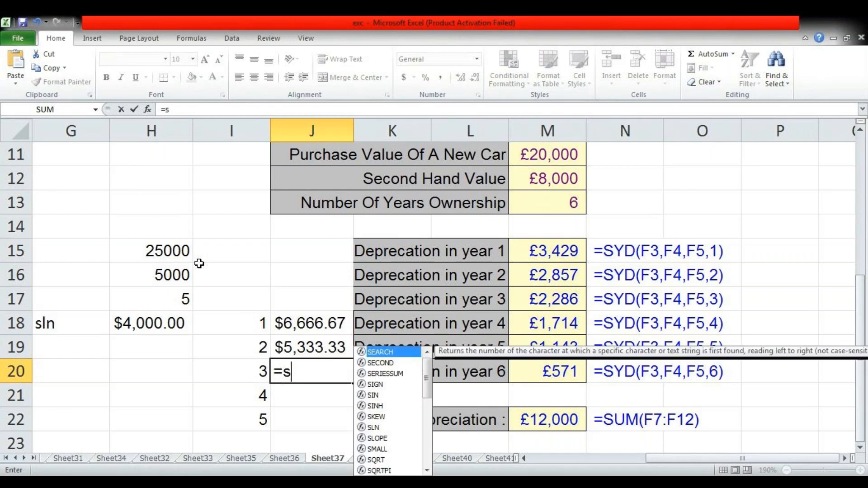
key("Tab")
key("Left")
key("Up")
key("Left")
key("Up")
key("Up")
key("Up")
key("Up")
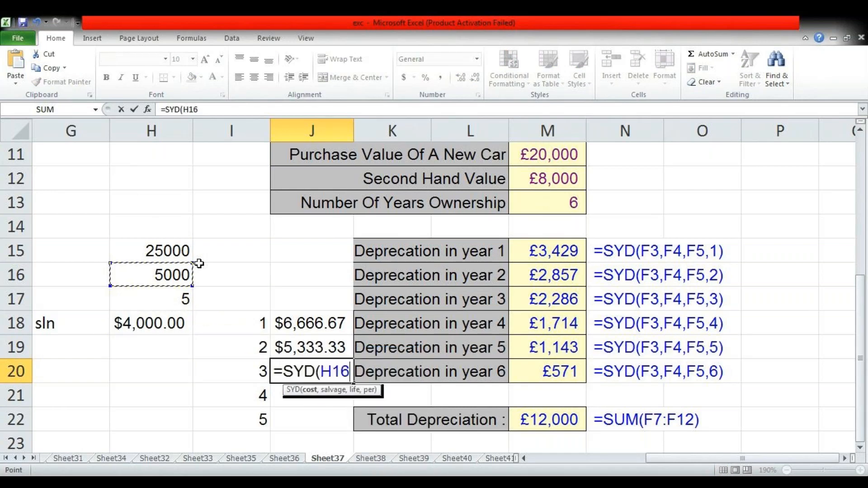
Step: Complete the J20 formula with H16 as salvage, H17 as life and 3 as the period
type(",")
key("Left")
key("Up")
key("Left")
key("Up")
key("Up")
key("Up")
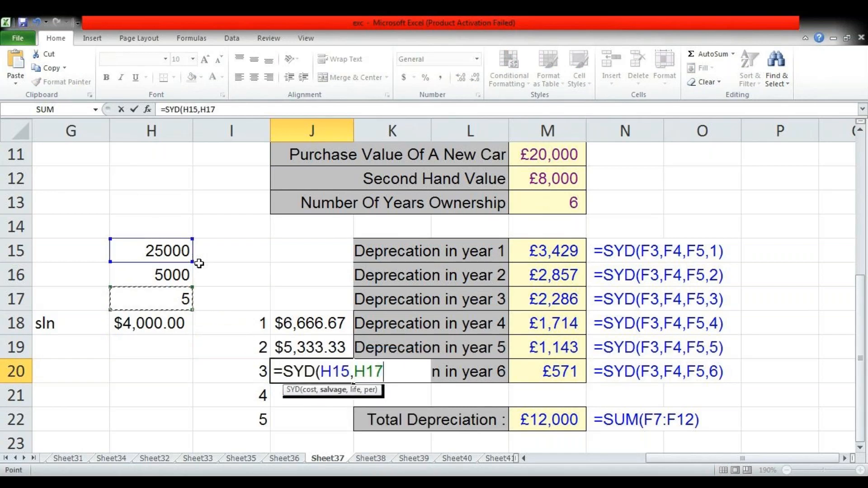
type(",")
key("Left")
key("Left")
key("Up")
key("Up")
key("Up")
type(",3")
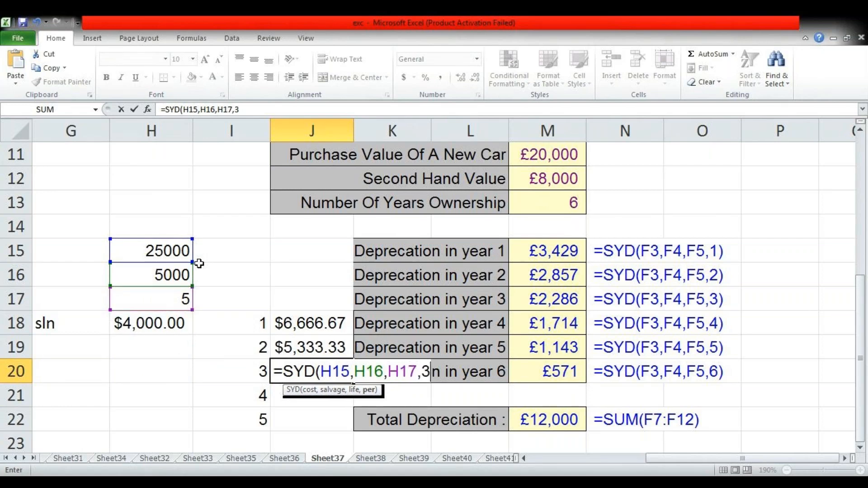
key("Return")
Step: Start an SYD formula in J21 with H15 as the cost
type("=syd")
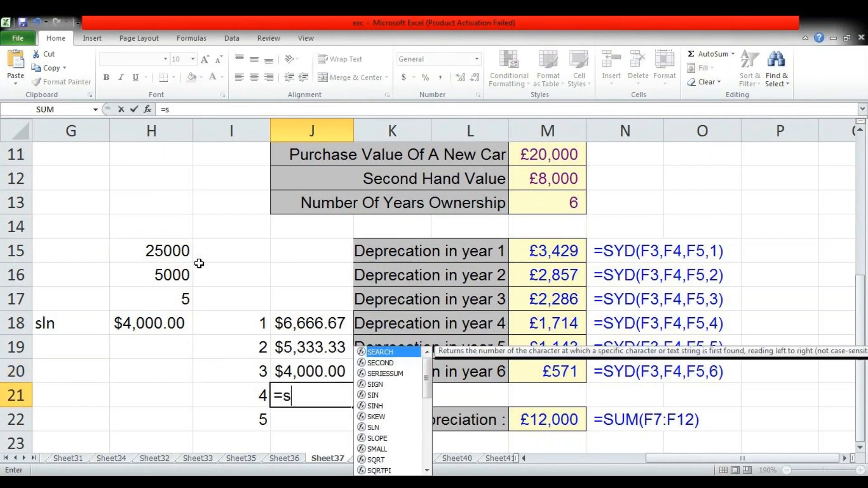
key("Tab")
key("Left")
key("Left")
key("Up")
key("Up")
key("Up")
key("Up")
key("Up")
key("Up")
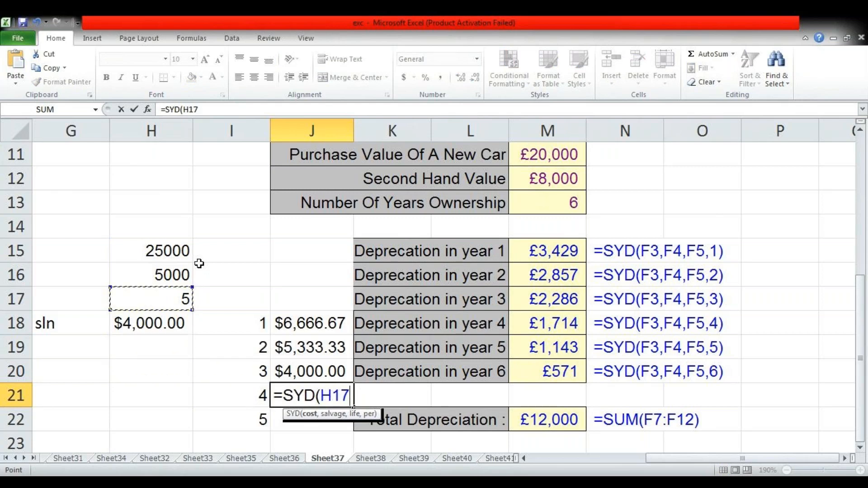
Step: Add H16 as the salvage argument of the SYD formula in J21
type(",")
key("Up")
key("Left")
key("Left")
key("Up")
key("Up")
key("Up")
key("Up")
Step: Finish the J21 formula with H17 as life and 4 as the period
type(",")
key("Left")
key("Left")
key("Up")
key("Up")
key("Up")
key("Up")
type("54")
key("BackSpace")
key("BackSpace")
type("4")
key("Return")
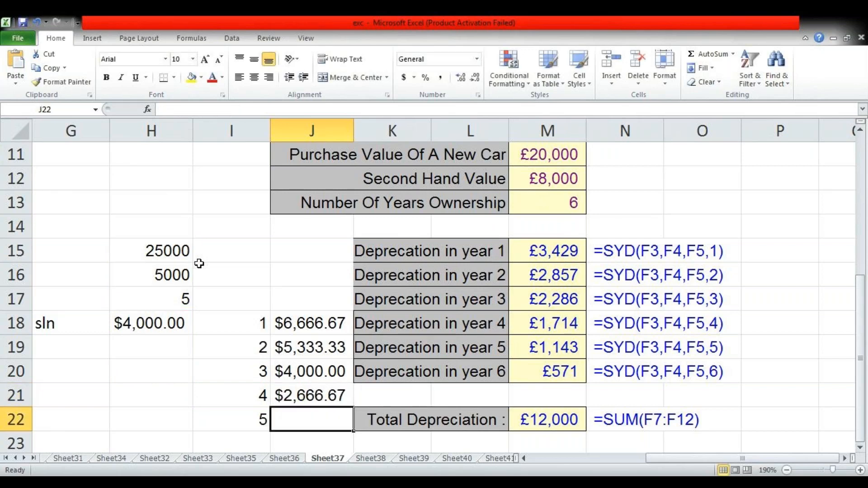
Step: Start an SYD formula in J22 with H15 as the cost
type("=sud")
key("ctrl+Return")
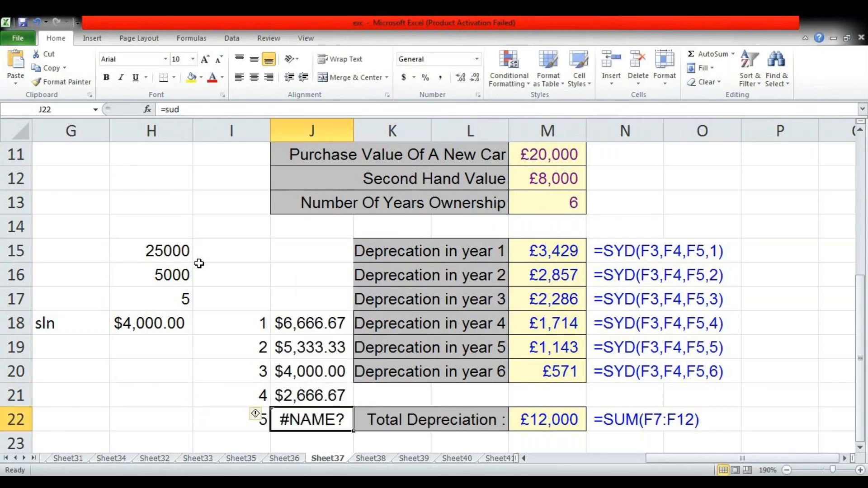
type("=syd(")
key("Left")
key("Up")
key("Up")
key("Up")
key("Left")
key("Up")
key("Up")
key("Up")
key("Up")
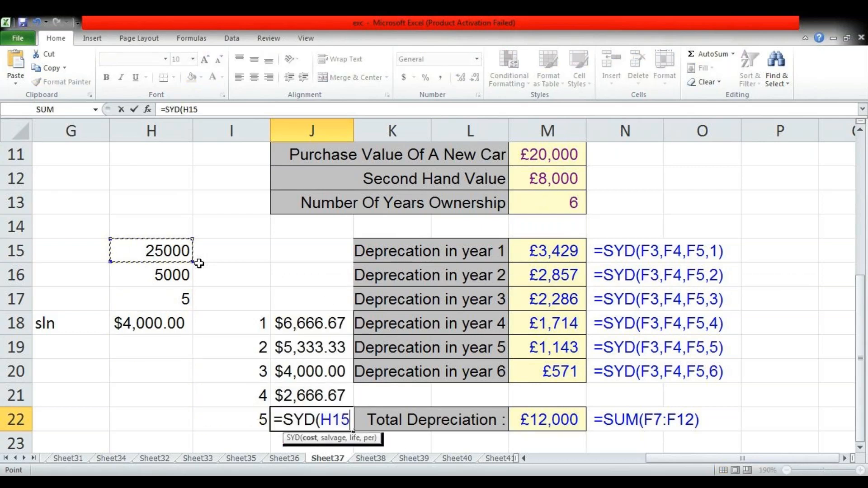
Step: Add H16 as the salvage argument of the SYD formula in J22
type(",")
key("Left")
key("Up")
key("Left")
key("Up")
key("Up")
key("Up")
key("Up")
key("Up")
Step: Finish the J22 formula with H17 as life and 5 as the period
type(",")
key("Left")
key("Up")
key("Left")
key("Up")
key("Up")
key("Up")
key("Up")
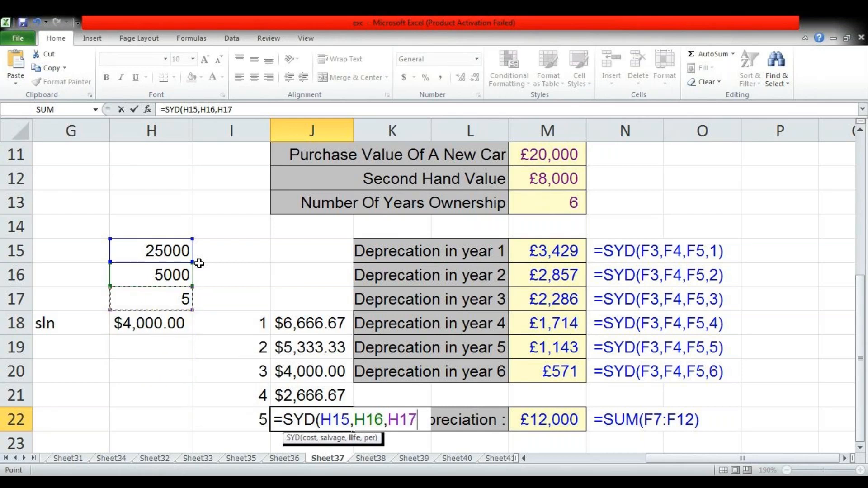
type(",")
type("5")
key("Return")
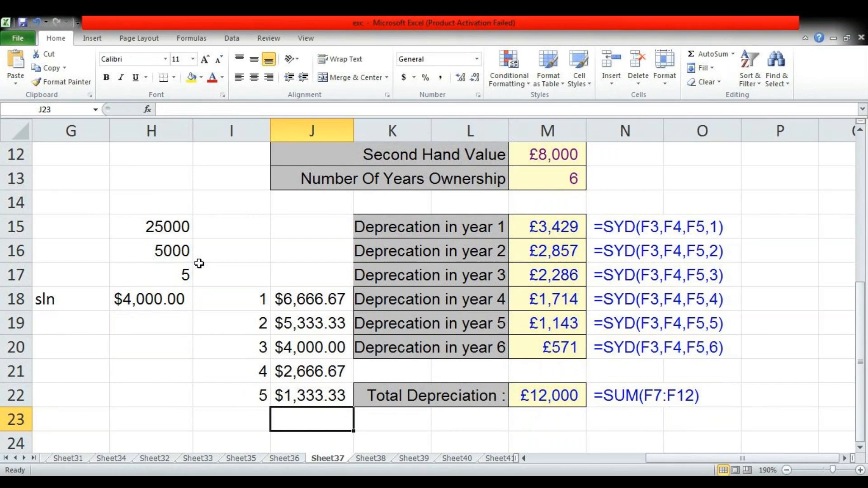
Step: Review the yearly SYD depreciation results in J18:J22
key("Up")
key("Up")
key("Up")
key("Up")
key("Up")
key("Down")
key("Down")
key("Down")
key("Down")
Step: Total J18:J22 with a SUM formula in J23 and autofit column J to show it fully
key("Up")
key("Up")
key("Up")
key("Up")
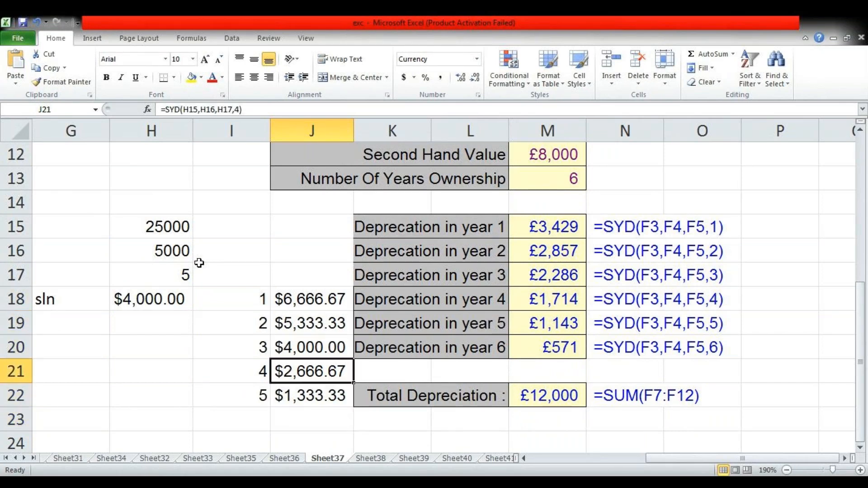
key("shift+Down")
key("shift+Down")
key("shift+Down")
key("shift+Down")
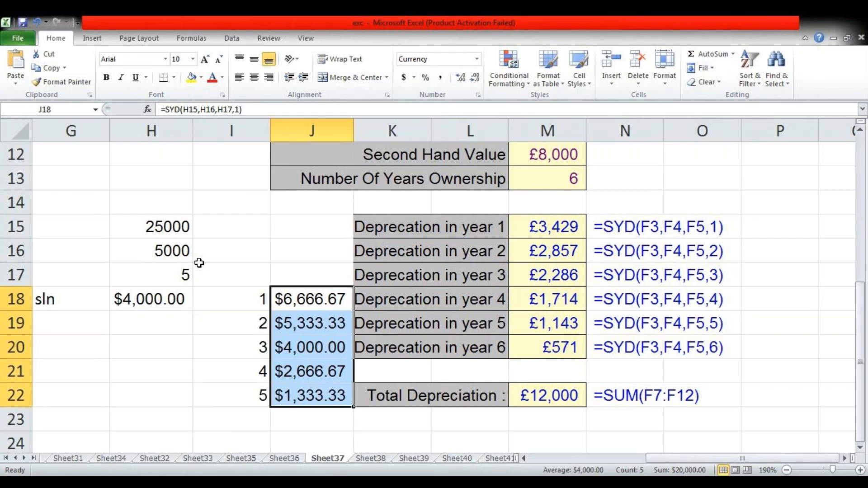
key("shift+Down")
key("Left")
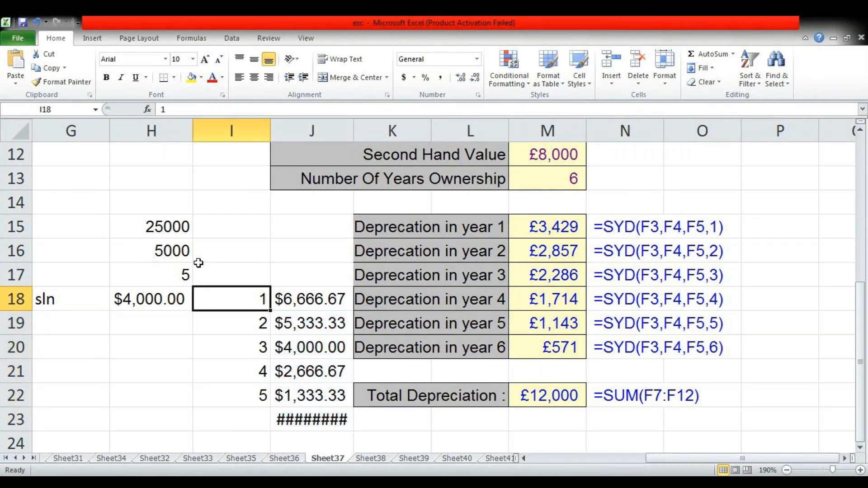
double_click(354, 130)
left_click(313, 423)
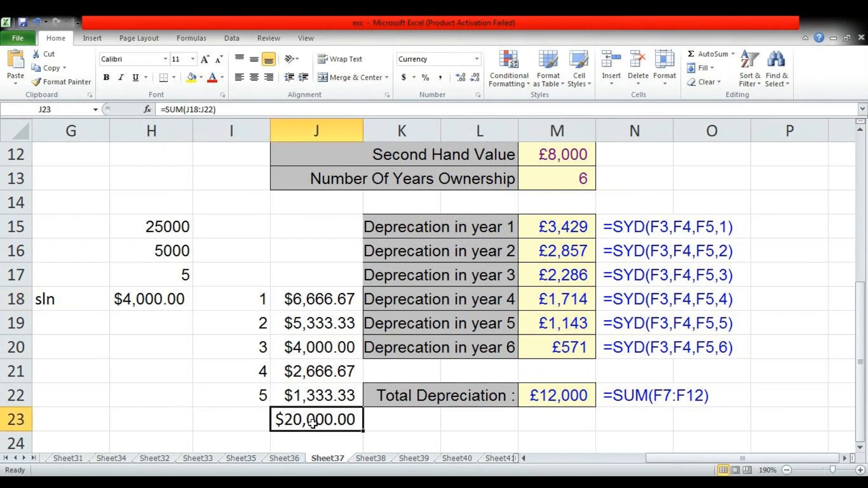
Step: Compare the J23 total with the cost and salvage inputs, and enter the cost 25000 in I23
left_click(177, 226)
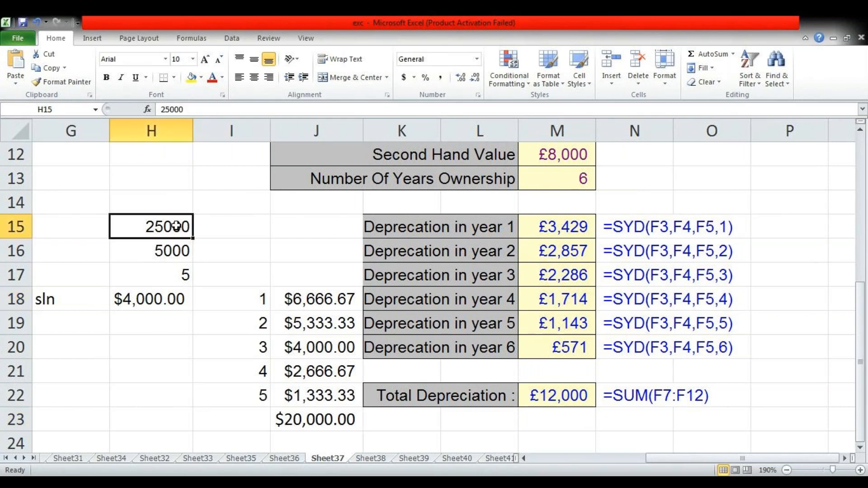
left_click(315, 419)
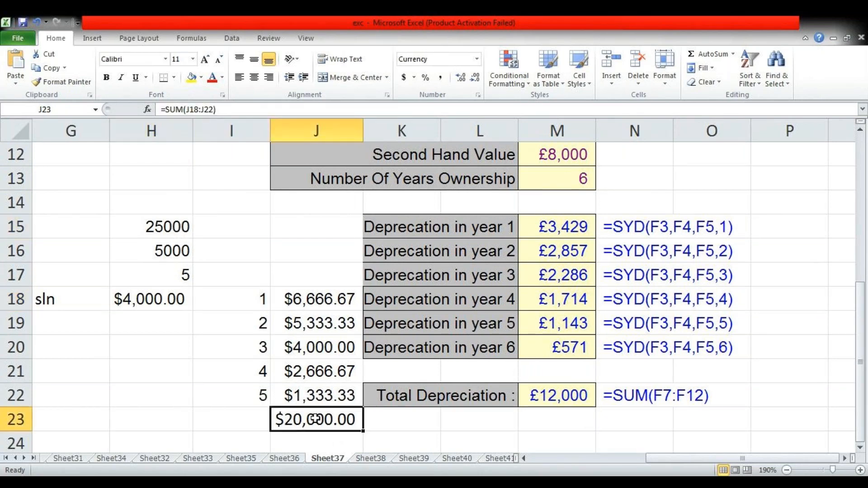
left_click(179, 253)
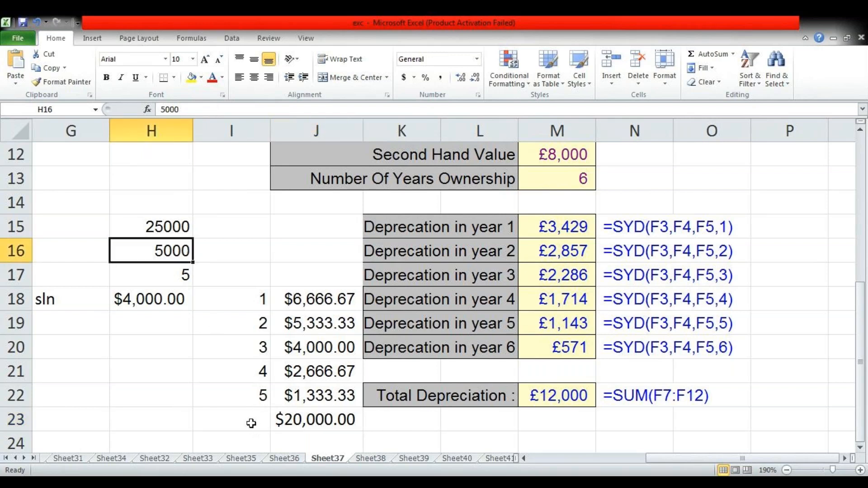
left_click(234, 421)
type("25000")
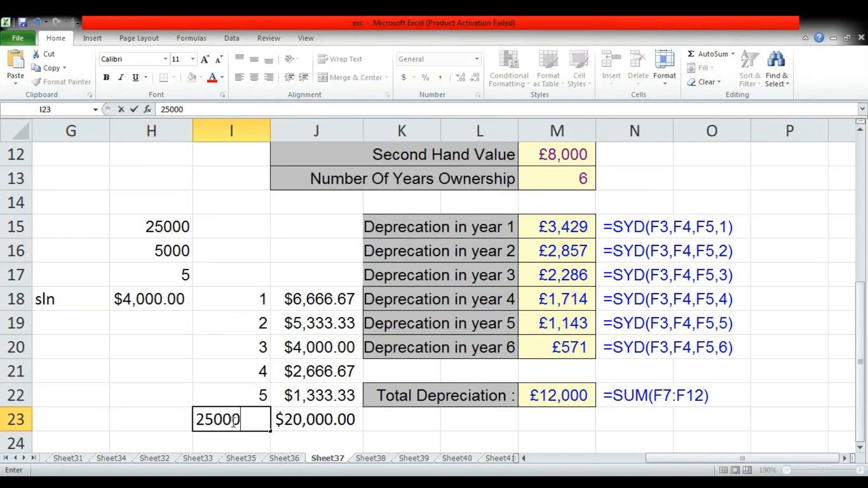
key("Tab")
Step: Subtract the total depreciation from the cost in K23 with the formula =I23-J23
key("Tab")
type("=")
left_click(232, 422)
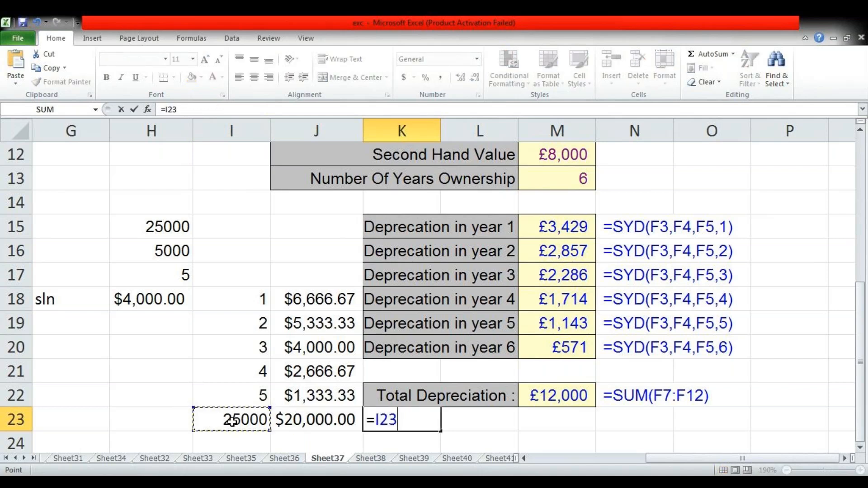
type("-")
key("Left")
key("Return")
key("Up")
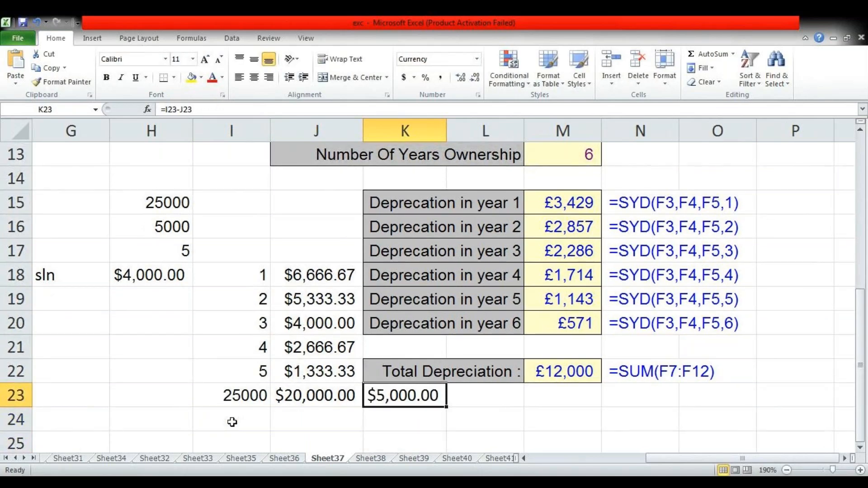
Step: Compare K23 with the salvage value in H16 and calculate the five-year straight-line total in H19 as =4000*5
left_click(170, 226)
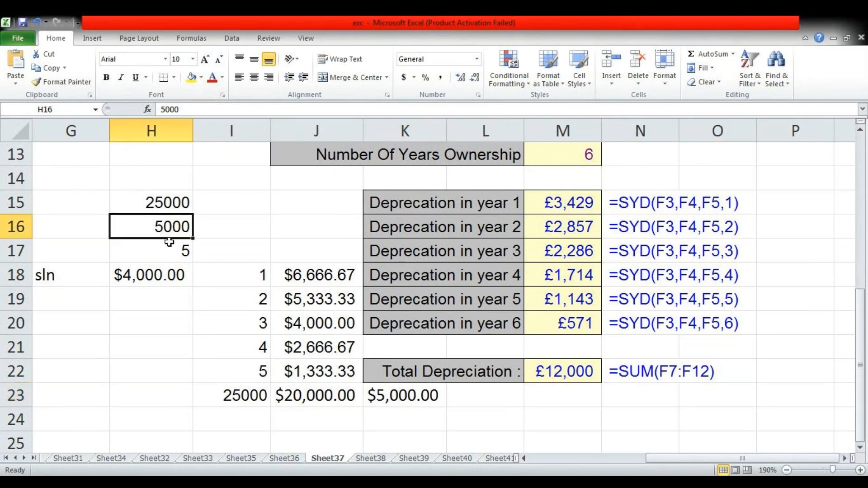
left_click(399, 388)
left_click(174, 229)
left_click(168, 275)
left_click(163, 298)
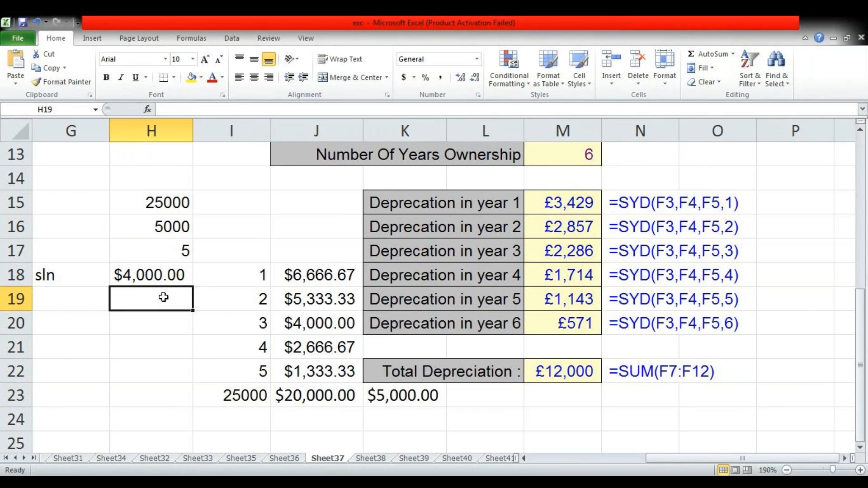
type("=40000")
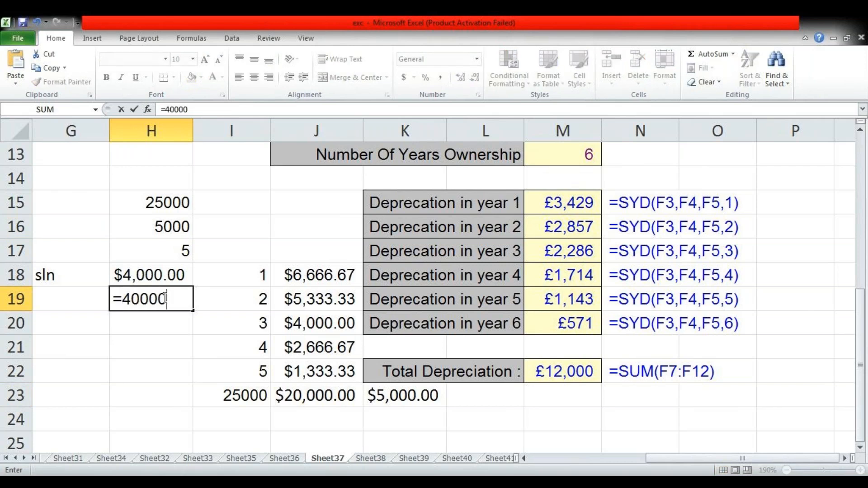
key("BackSpace")
type("*5")
key("Return")
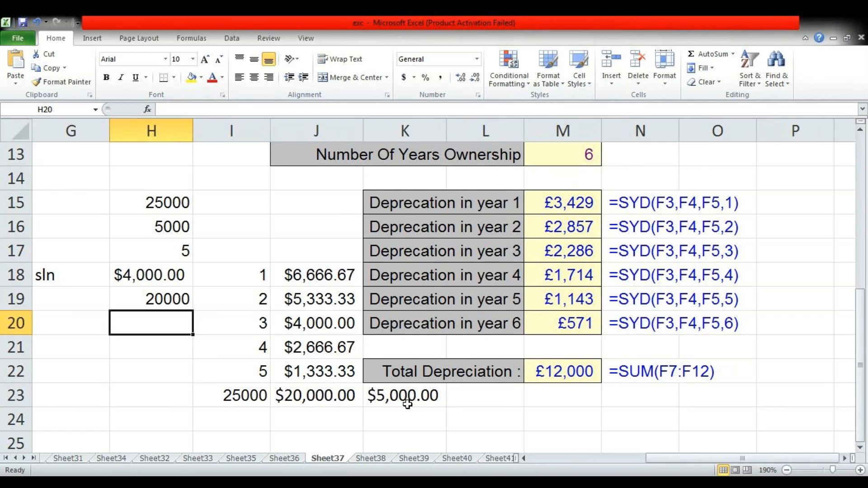
Step: Clear the contents of the old example in H15:J24
left_click_drag(116, 195, 356, 412)
key("Delete")
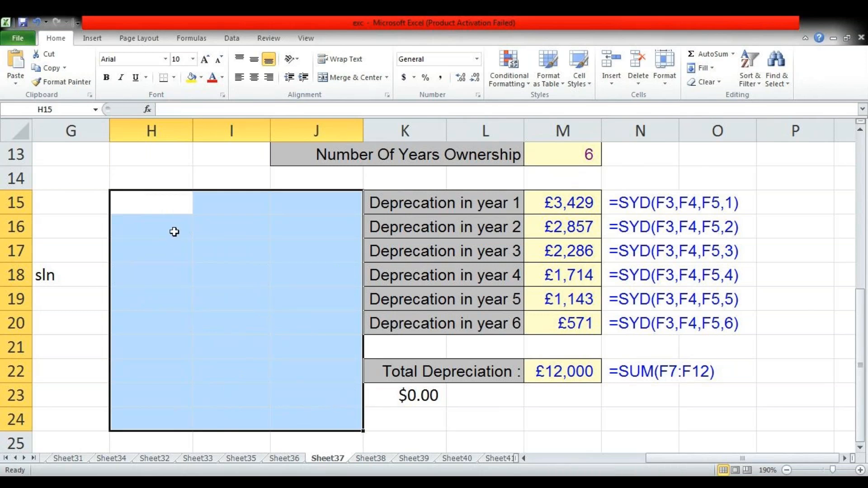
left_click(175, 204)
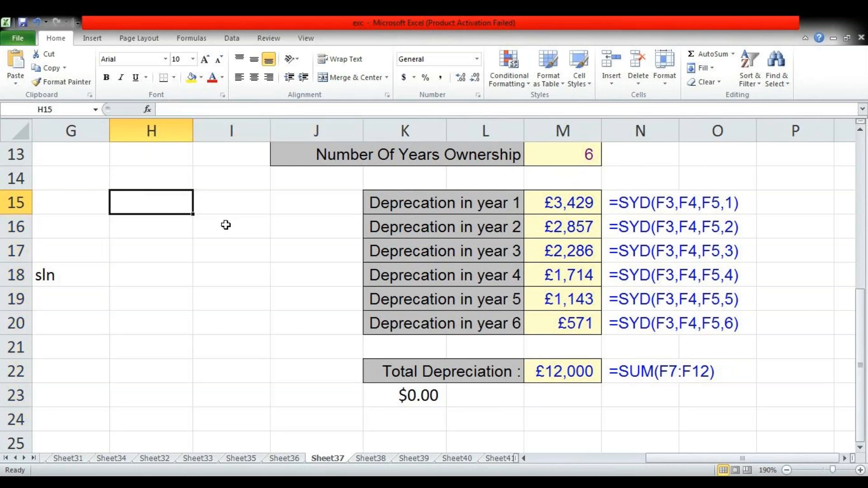
Step: Enter a new example in H15:H17 with cost 45000, salvage value 8000 and a life of 3 years
type("45000")
key("Return")
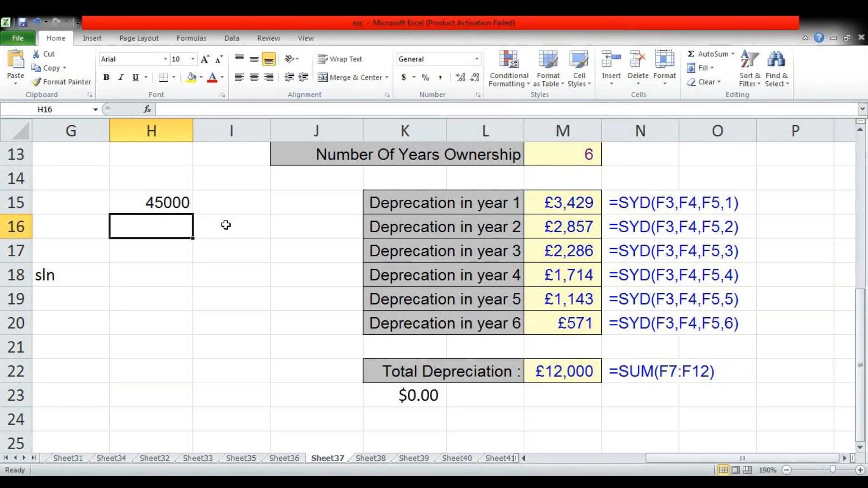
type("500")
key("BackSpace")
key("BackSpace")
key("BackSpace")
type("8000")
key("Return")
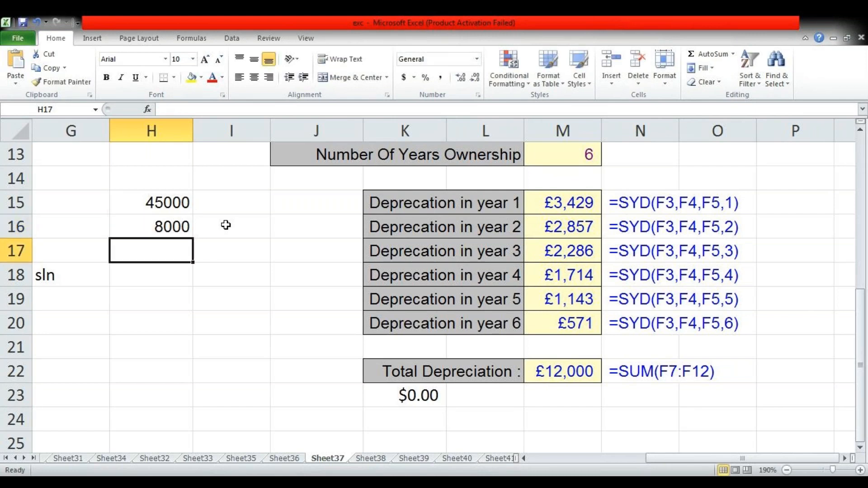
type("3")
key("Tab")
Step: List the year numbers 1, 2 and 3 in I15:I17
key("Up")
key("Up")
type("1")
key("Return")
type("2")
key("Return")
type("3")
key("Tab")
Step: Calculate the first year's sum-of-years depreciation in J15 with =SYD(H15,H16,H17,I15)
key("Up")
key("Up")
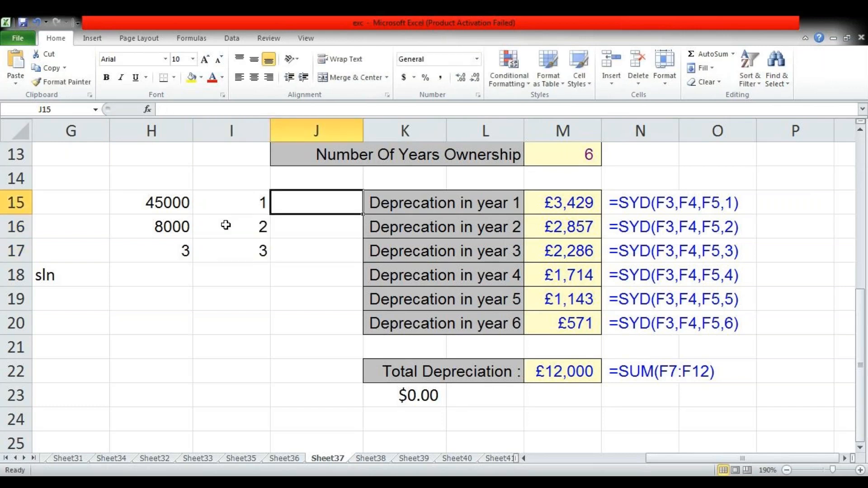
type("=sy")
key("Tab")
key("Left")
key("Left")
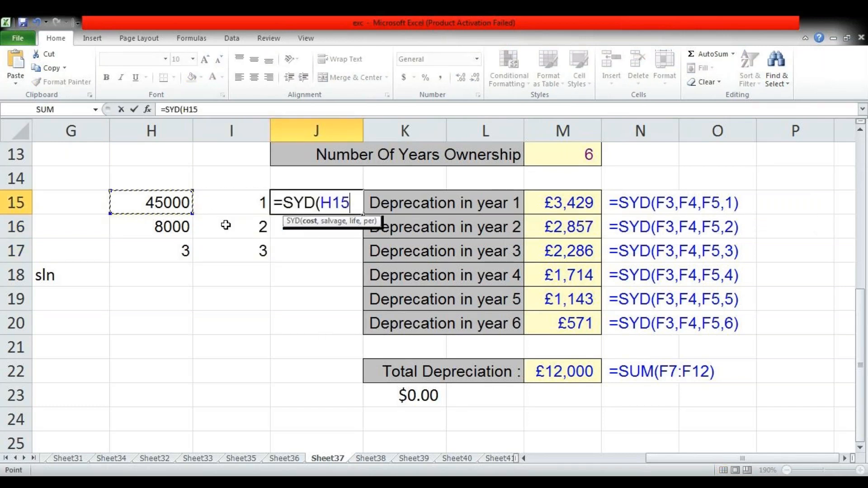
type(",")
key("Left")
key("Left")
key("Down")
type(",")
key("Down")
key("Left")
key("Left")
key("Down")
type(",")
key("Left")
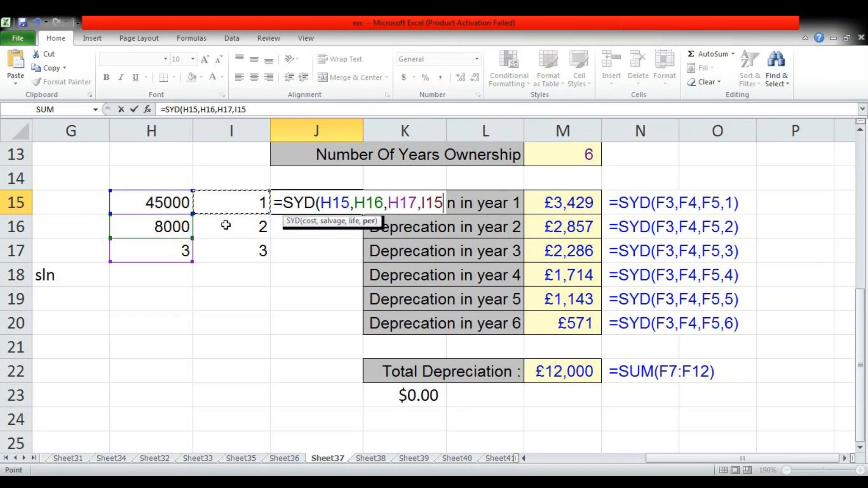
type(")")
key("Return")
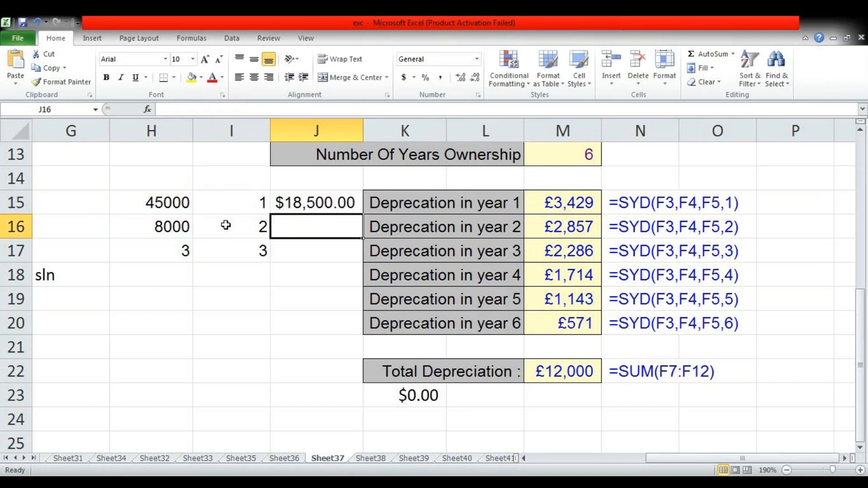
Step: Calculate the second year's depreciation in J16 with =SYD(H15,H16,H17,I16)
type("=syd")
key("Tab")
key("Up")
key("Left")
key("Left")
type(",")
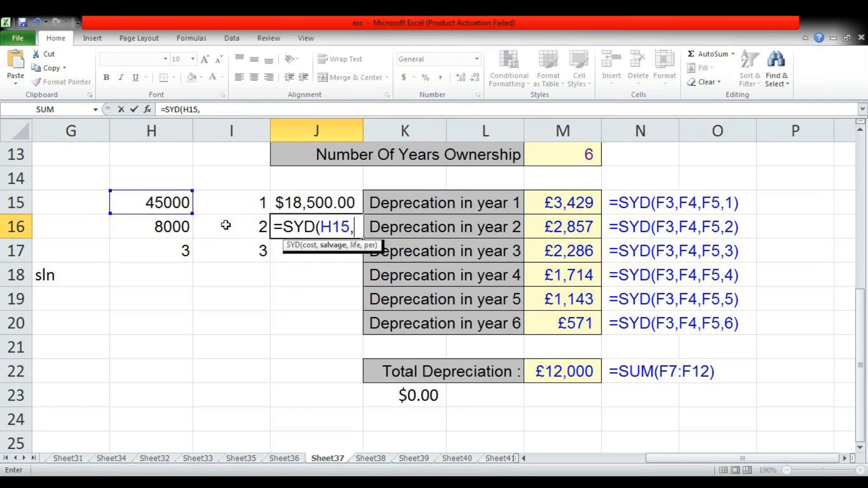
key("Down")
type(",")
key("Left")
key("Down")
key("Left")
type(",")
key("Left")
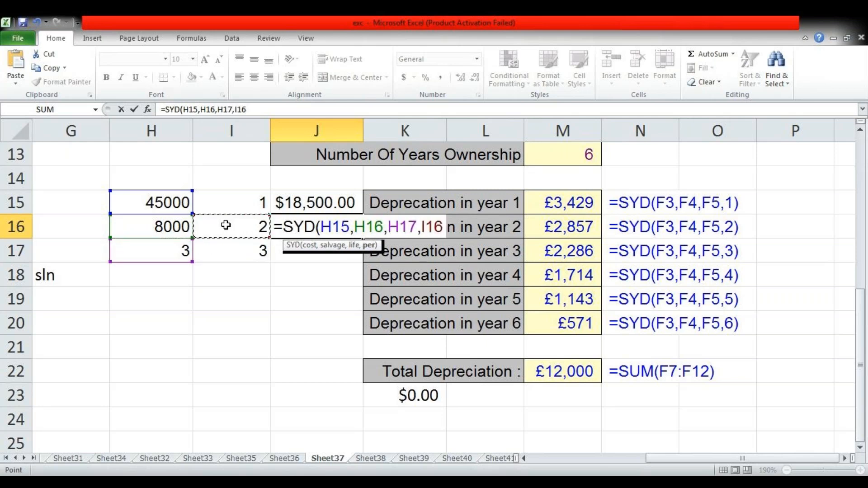
type(")")
key("Return")
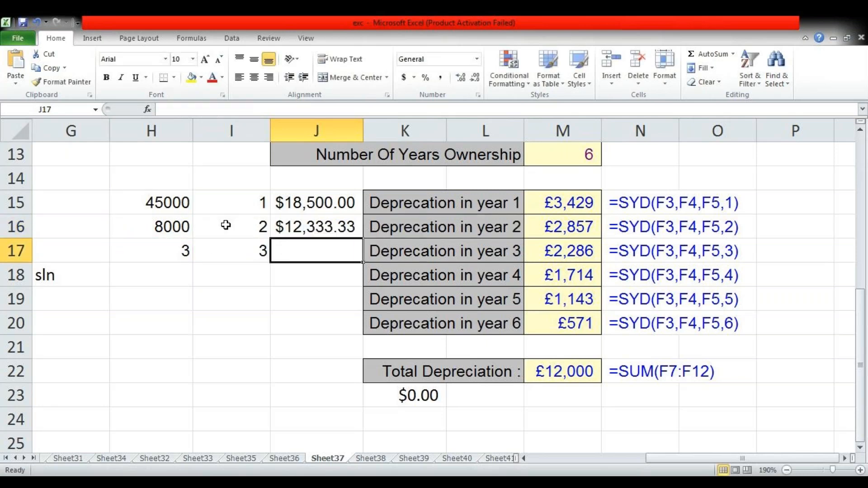
Step: Calculate the third year's depreciation in J17 with =SYD(H15,H16,H17,3)
type("-")
key("BackSpace")
type("=sy")
key("Tab")
key("Left")
key("Left")
key("Up")
key("Up")
type(",")
key("Left")
key("Left")
key("Up")
type(",")
key("Down")
key("Left")
key("Up")
key("Left")
type(",3)")
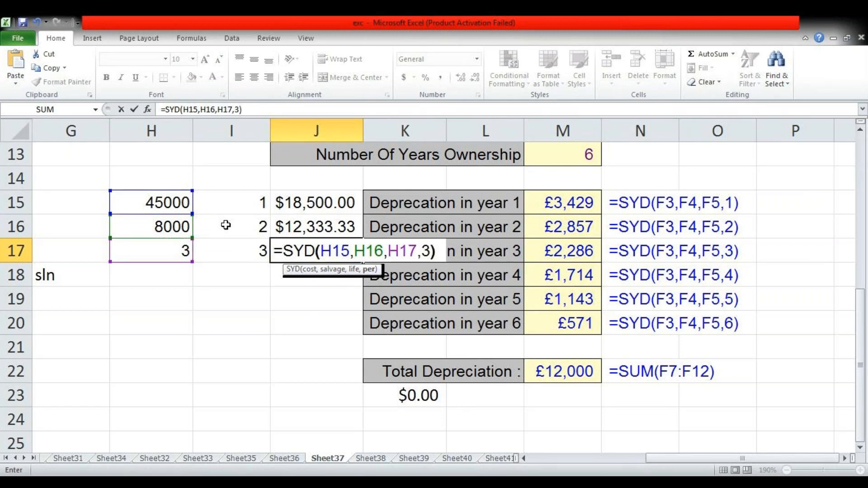
key("Return")
Step: Total the three yearly depreciation amounts J15:J17 with AutoSum in J18 and check the resulting formula
key("Up")
key("Up")
key("Up")
key("shift+Down")
key("shift+Down")
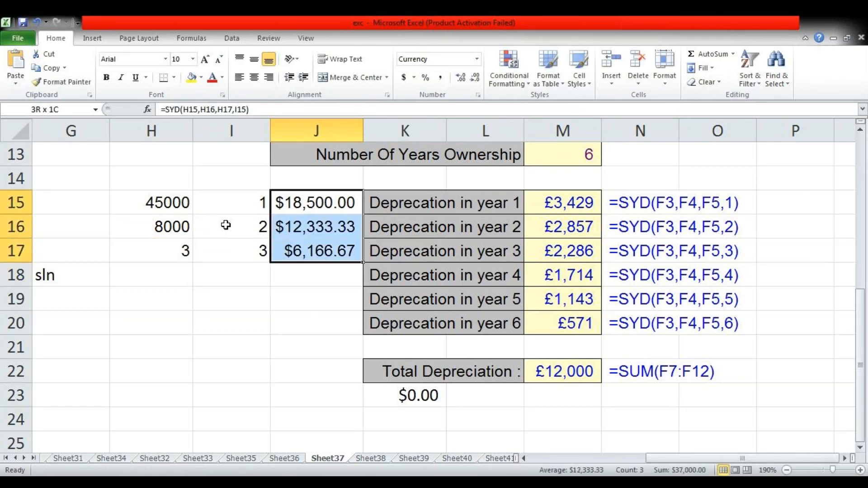
key("alt+equal")
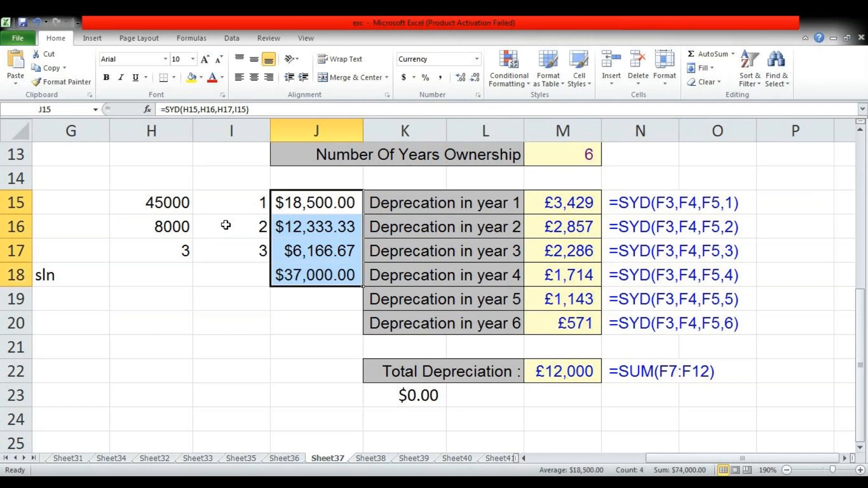
key("Down")
key("Down")
key("Down")
key("Left")
key("Right")
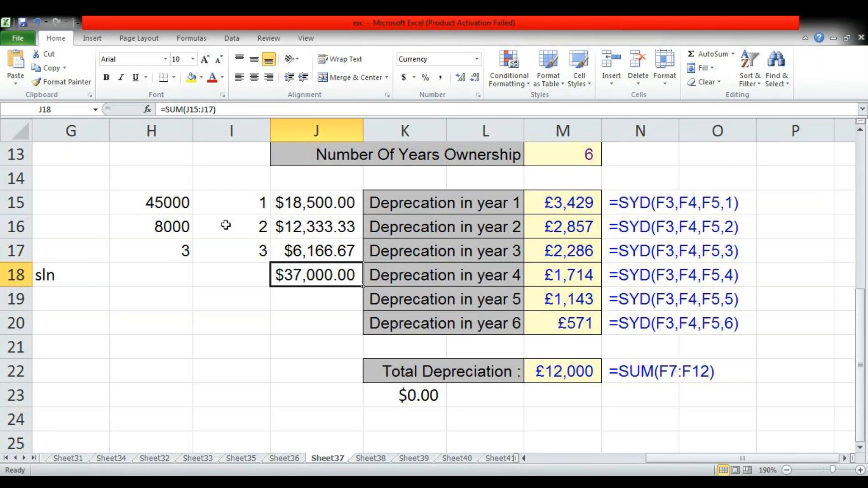
Step: Go to the ROMAN example on Sheet38 and enter 500 in I11
key("ctrl+Page_Down")
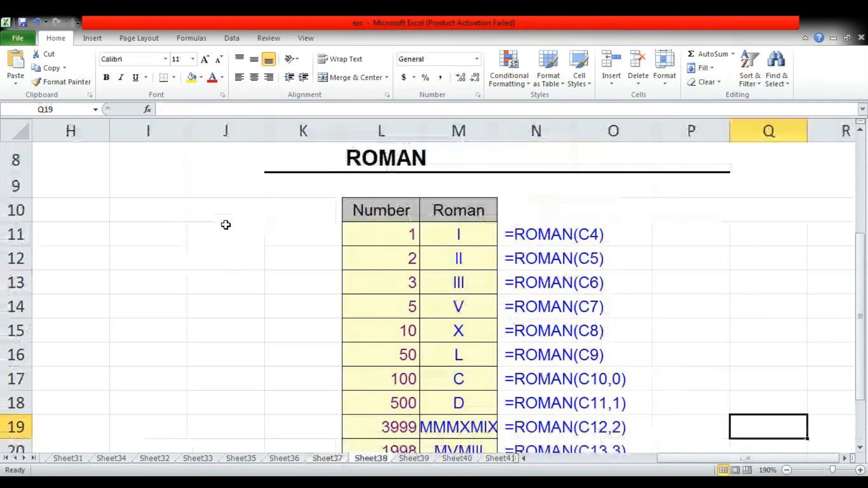
key("Left")
key("Left")
key("Up")
key("Left")
key("Up")
key("Up")
key("Left")
key("Up")
key("Up")
key("Left")
key("Left")
key("Up")
key("Up")
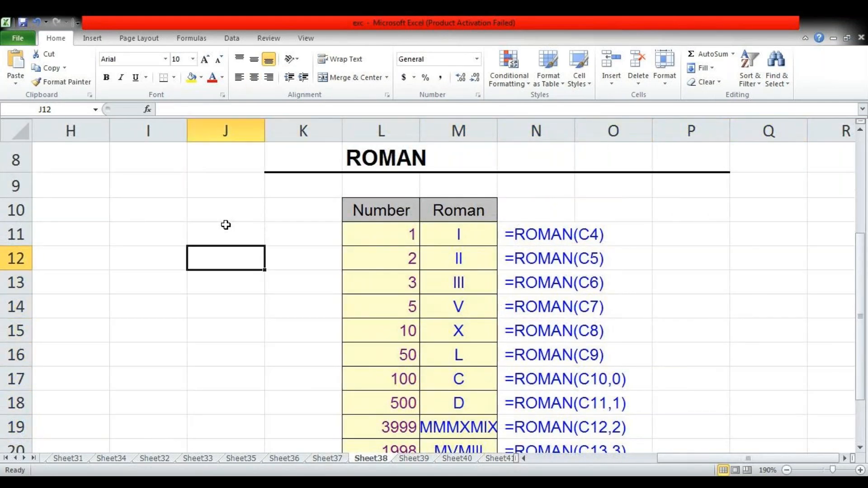
key("Up")
key("Left")
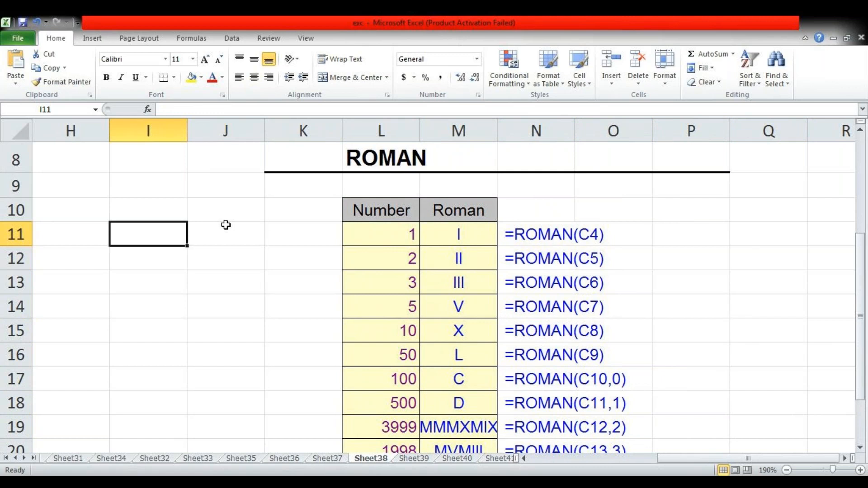
type("500")
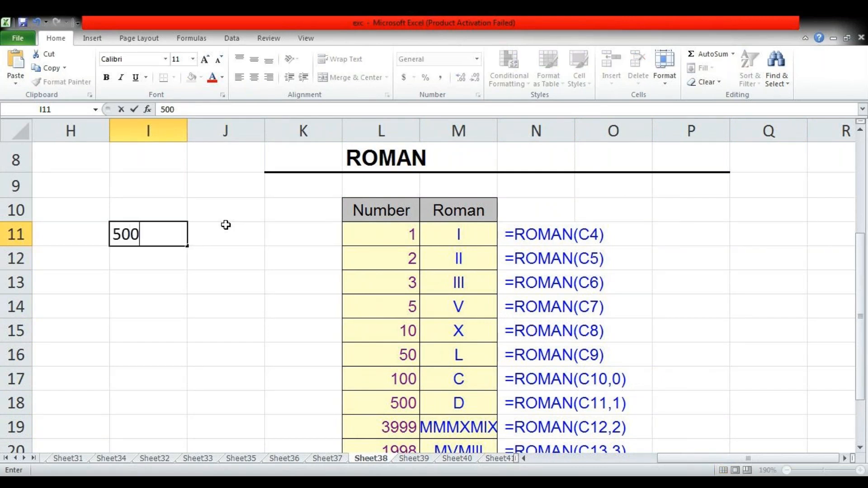
key("Right")
Step: Convert the number in I11 to a Roman numeral in J11 with =ROMAN(I11) and check the formula
type("=ro")
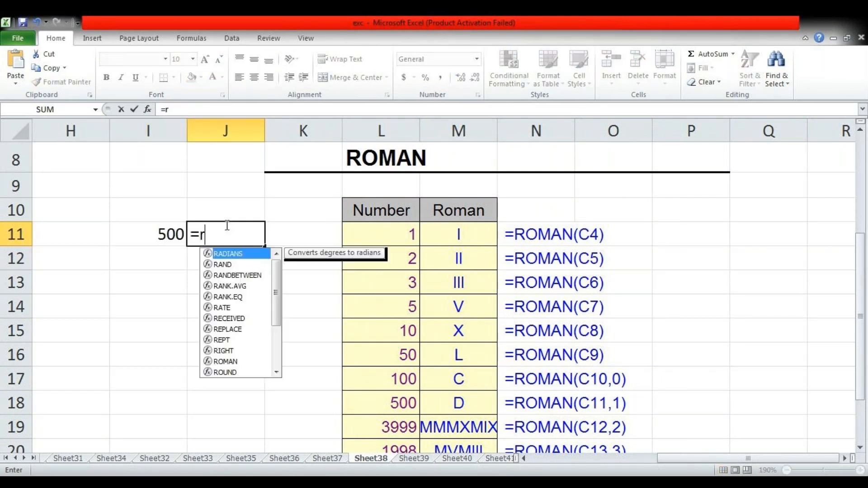
key("Tab")
key("Left")
key("Return")
key("Right")
key("Up")
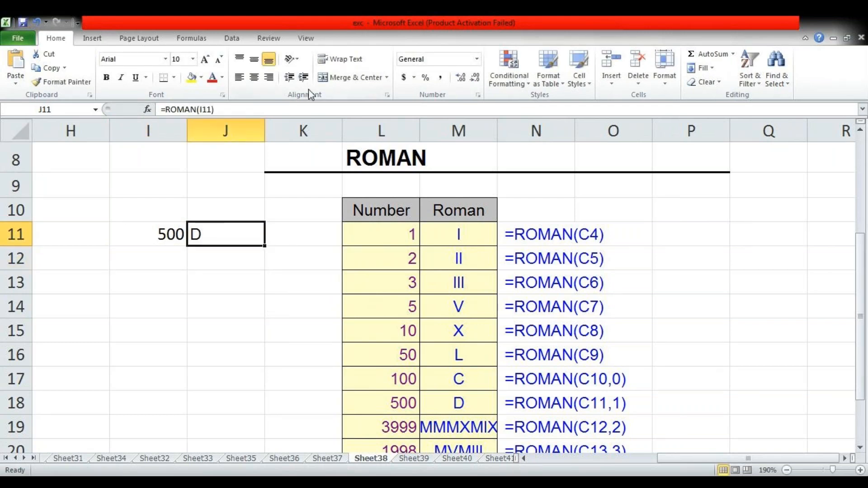
Step: Enter 10 in I12 and convert it to a Roman numeral in J12 with =ROMAN(I12)
key("Left")
key("Down")
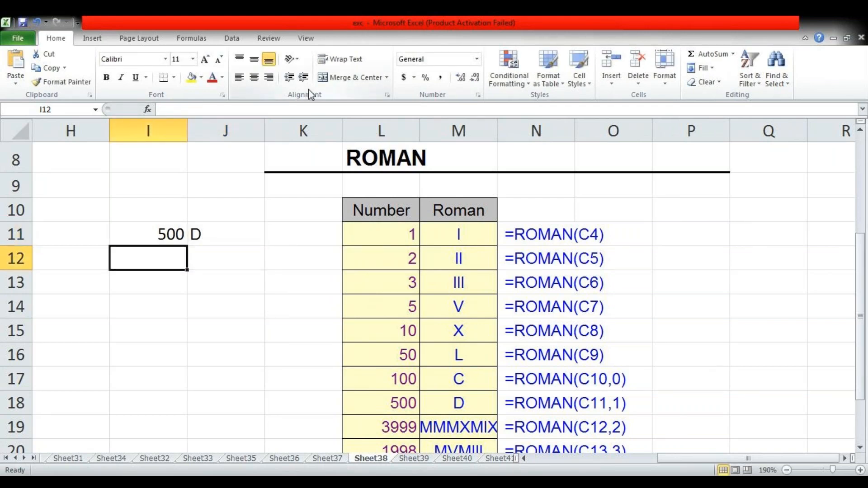
type("10")
key("Tab")
type("=ro")
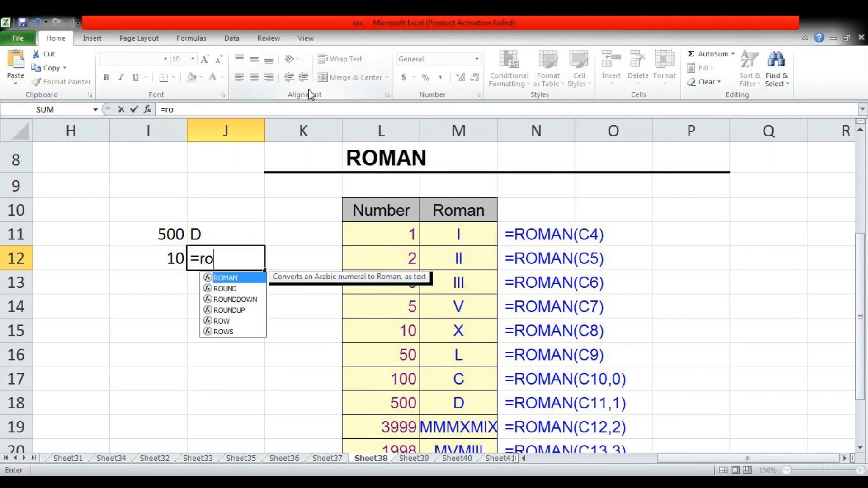
key("Tab")
type("i12")
key("Return")
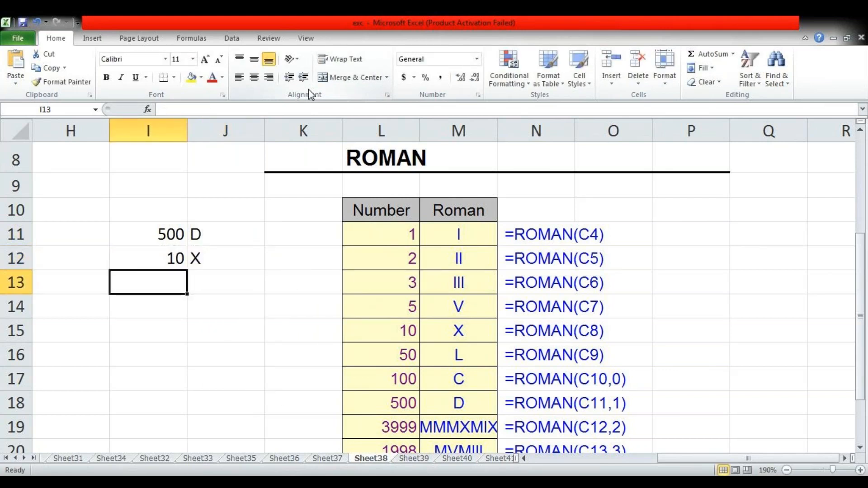
Step: Enter 15 in I13 and convert it to a Roman numeral in J13 with =ROMAN(I13)
type("15")
key("Tab")
type("=ro")
key("Tab")
type("i13")
key("Return")
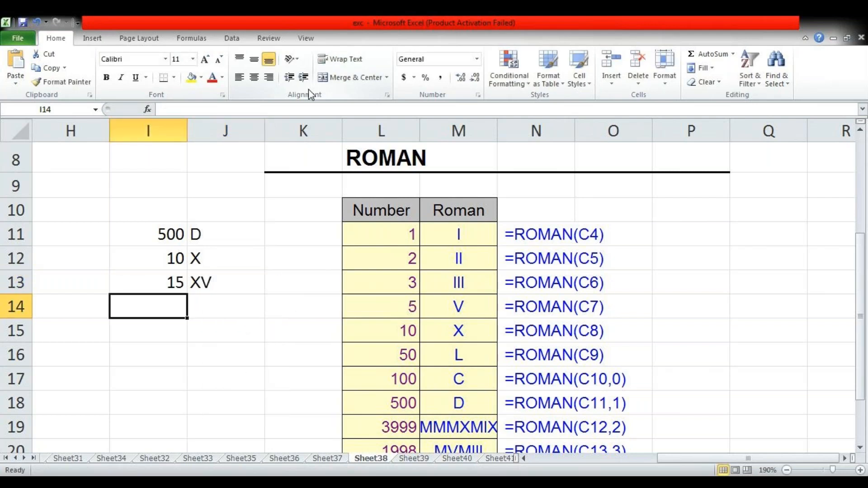
Step: Enter 96 in I14 and convert it to a Roman numeral in J14 with =ROMAN(I14)
type("96")
key("Tab")
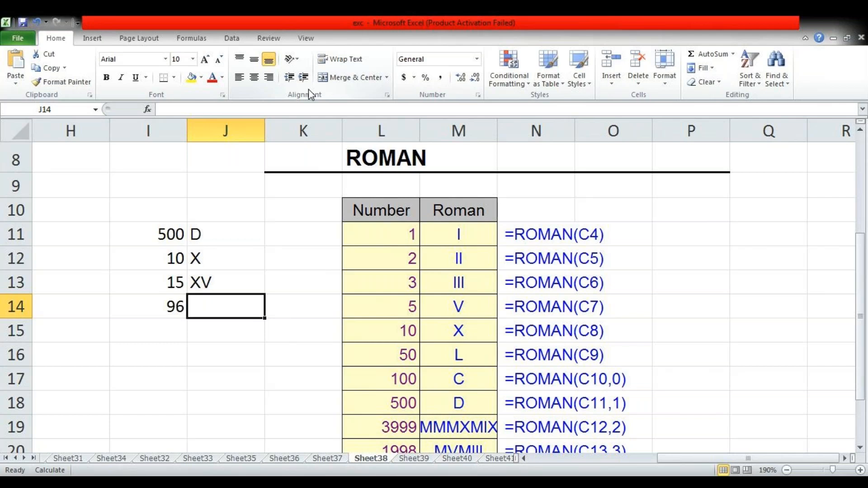
type("=ro")
key("Tab")
type("I14")
key("Return")
Step: Try the Roman numeral conversion with 5000 in I15, and clear the automatically filled formula from J15
type("5000")
key("Tab")
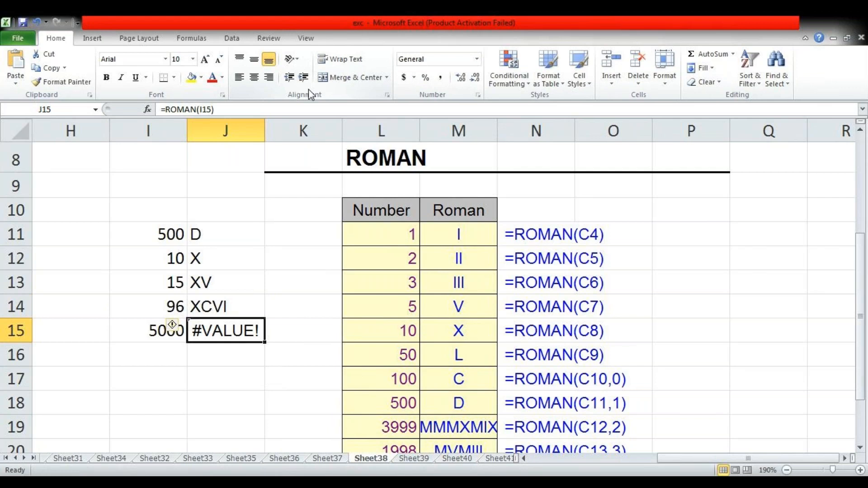
key("Delete")
key("Left")
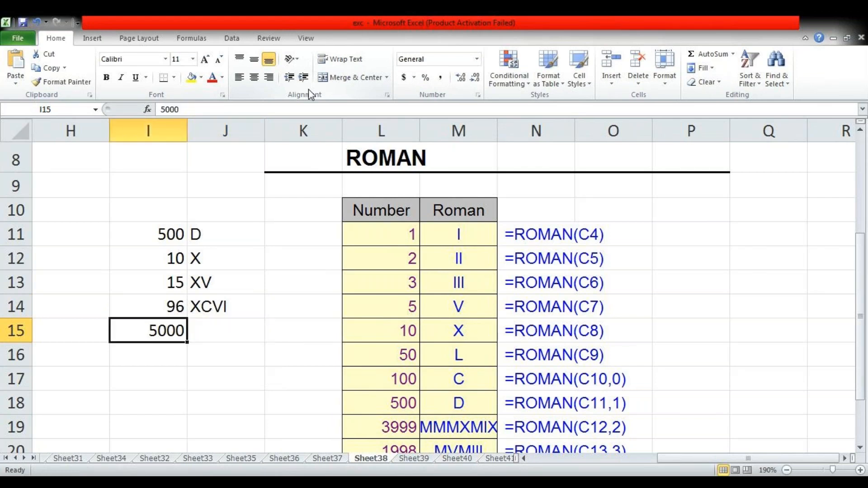
Step: Try 4999 as the number in I15
type("49000")
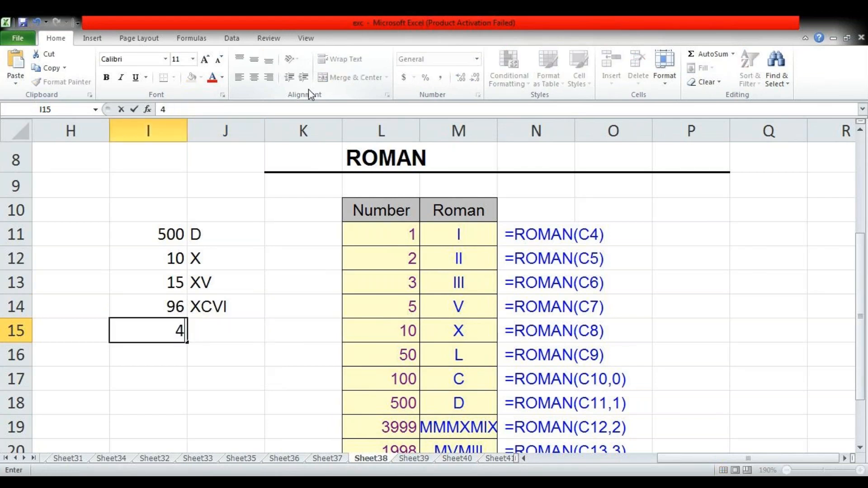
key("BackSpace")
key("BackSpace")
key("BackSpace")
type("99")
key("Right")
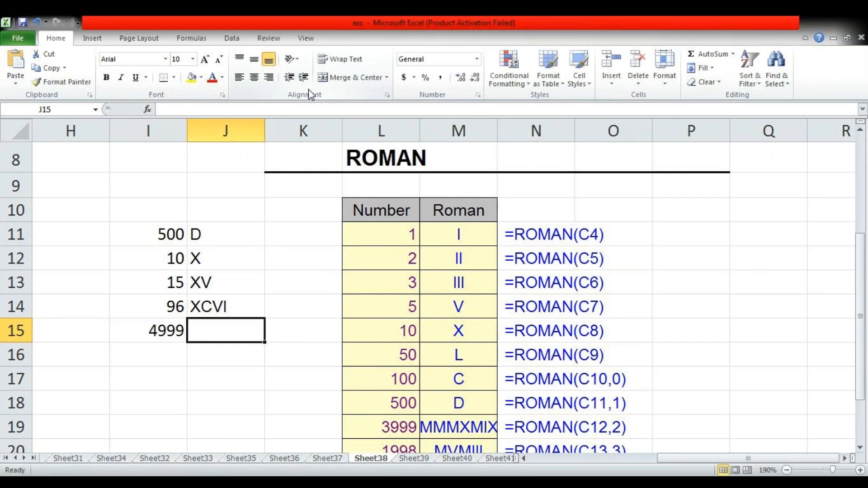
key("Left")
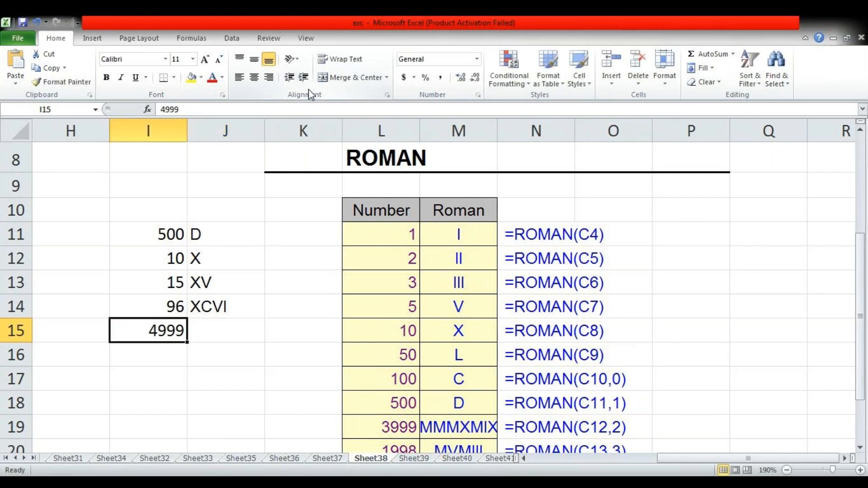
Step: Enter 2000 in I15 and convert it to a Roman numeral in J15 with =ROMAN(I15)
type("2000")
key("Right")
type("=")
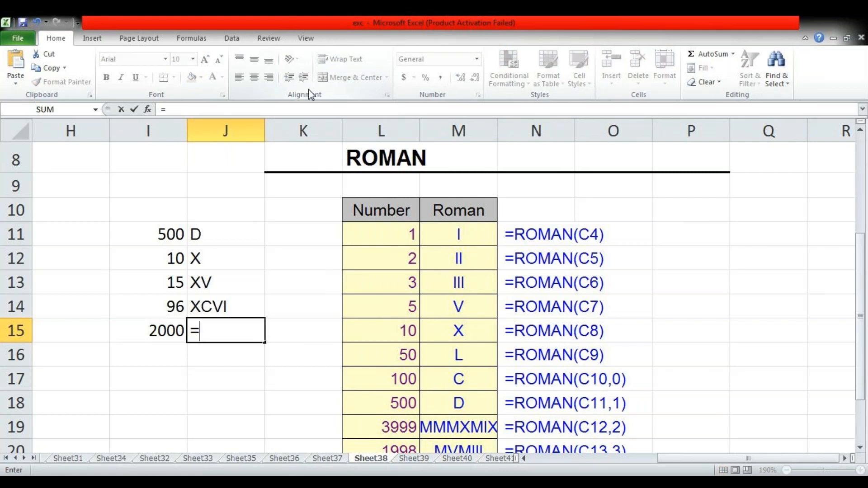
type("ro")
key("Tab")
type("I15")
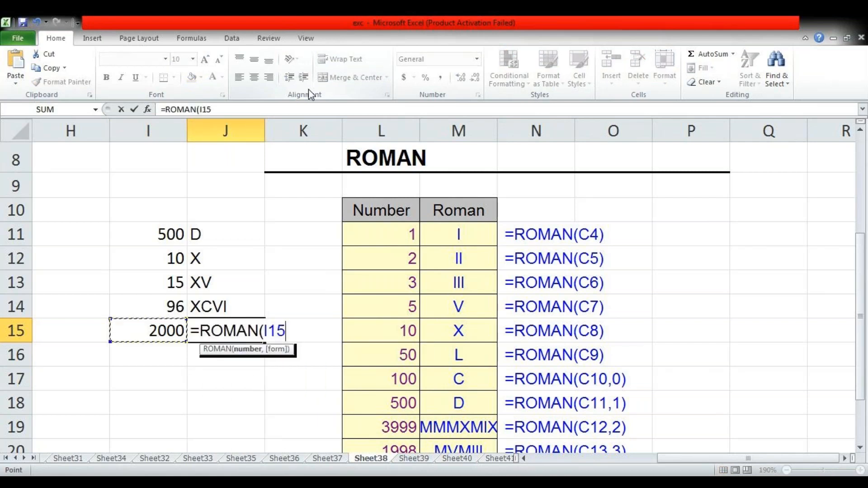
key("Return")
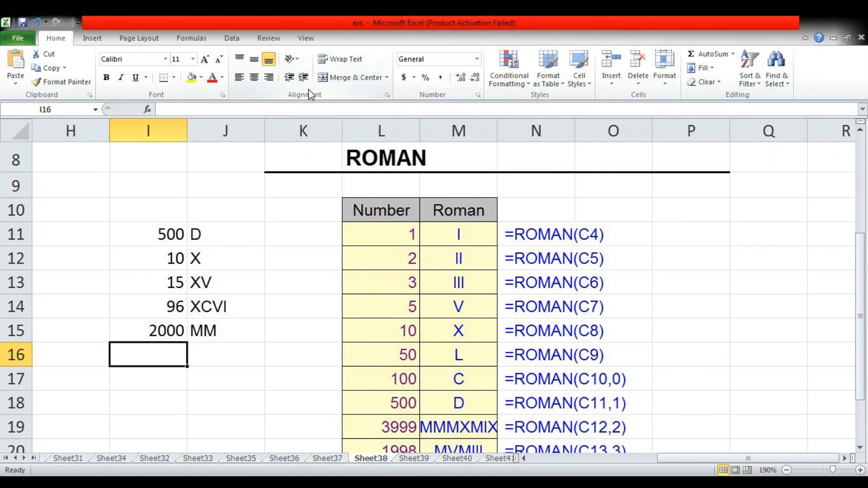
Step: Go to Sheet39 and look at the POWER function example table
key("ctrl+Page_Down")
key("Left")
key("Left")
key("Left")
key("Left")
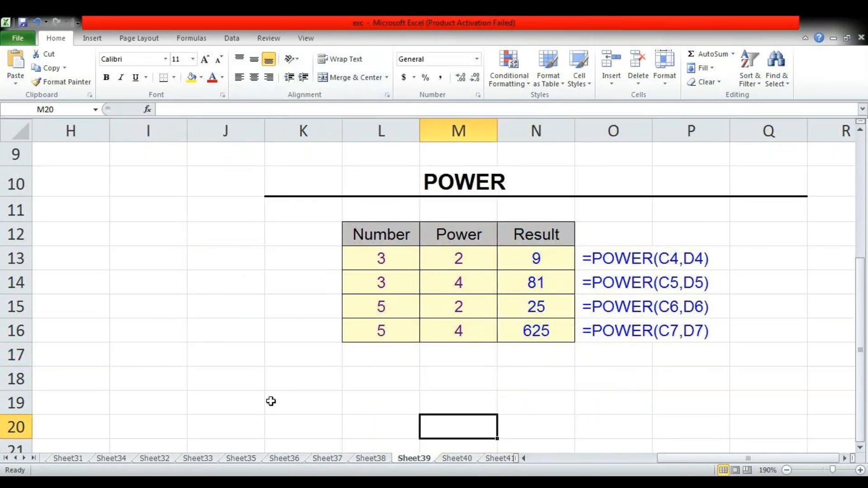
Step: Switch to Paint and handwrite 2², 3² and 3³ with the brush, circling the exponent of 2²
key("ctrl+Page_Down")
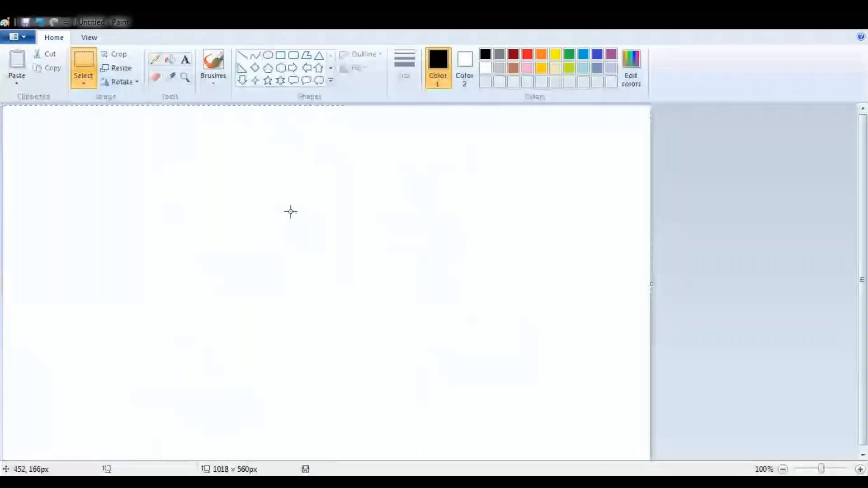
left_click(213, 68)
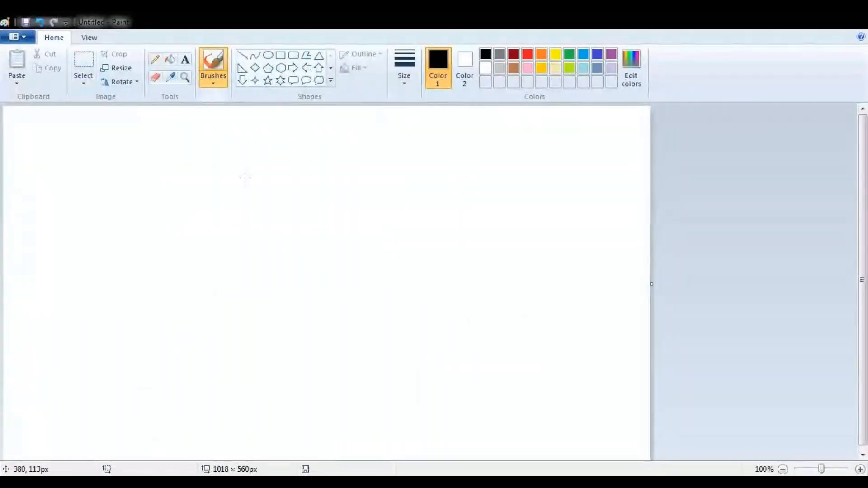
left_click_drag(268, 241, 312, 270)
mouse_move(296, 196)
left_mouse_down()
mouse_move(335, 202)
mouse_move(379, 230)
mouse_move(377, 255)
left_mouse_up()
left_click_drag(390, 200, 403, 195)
left_click_drag(464, 218, 466, 252)
left_click_drag(478, 176, 483, 213)
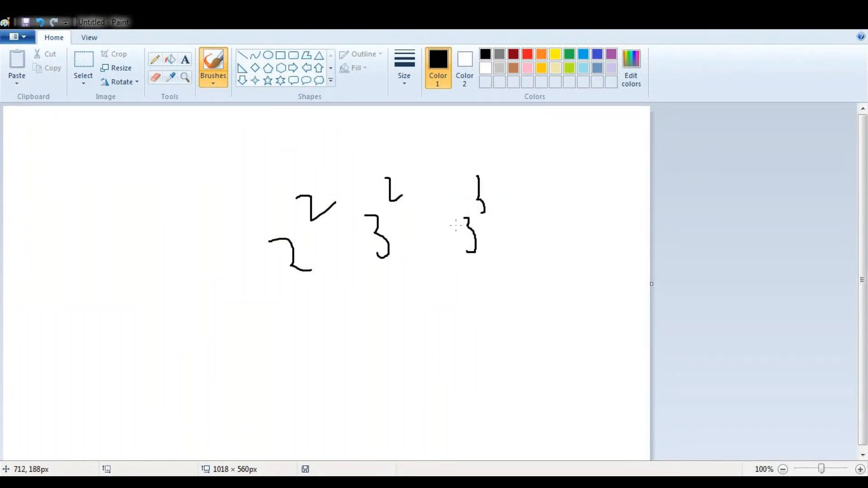
mouse_move(464, 176)
left_mouse_down()
mouse_move(478, 174)
mouse_move(489, 203)
mouse_move(481, 211)
left_mouse_up()
mouse_move(309, 226)
left_mouse_down()
mouse_move(342, 201)
mouse_move(283, 223)
mouse_move(302, 221)
left_mouse_up()
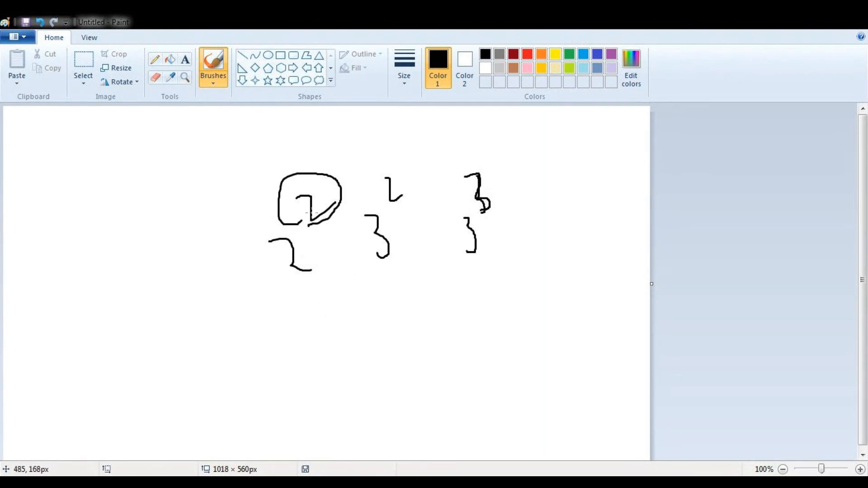
Step: Circle the exponents of 3² and 3³ with the brush
mouse_move(384, 167)
left_mouse_down()
mouse_move(380, 178)
mouse_move(407, 202)
mouse_move(382, 167)
left_mouse_up()
mouse_move(480, 168)
left_mouse_down()
mouse_move(474, 204)
mouse_move(502, 171)
mouse_move(475, 174)
left_mouse_up()
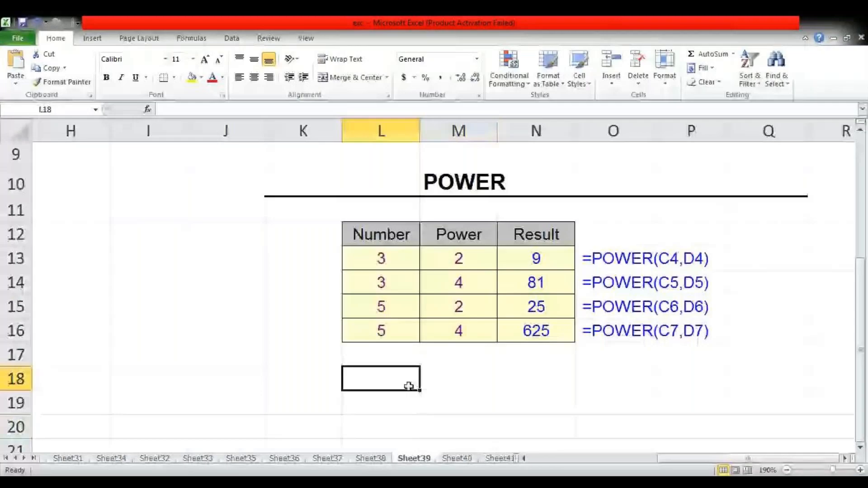
Step: Switch back to Excel and enter the number 25 in L18 and the power 2 in M18 on Sheet39
type("25")
key("Tab")
type("2")
key("Tab")
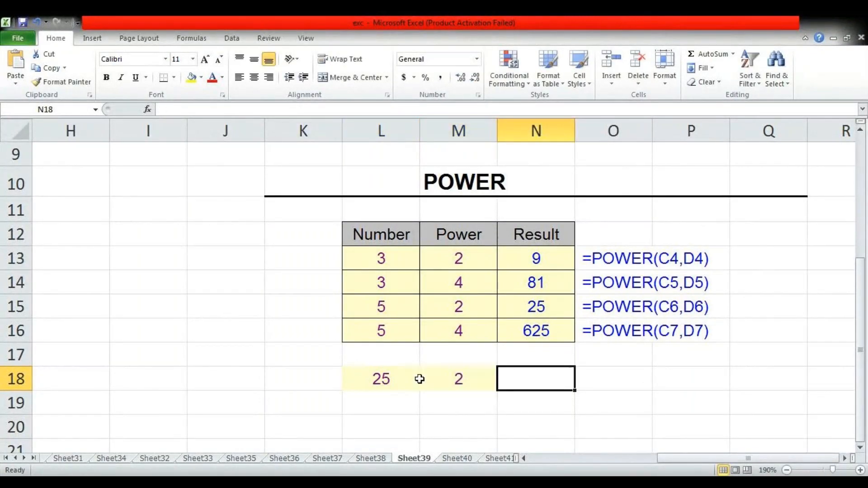
Step: Calculate the power result in N18 with =POWER(L18,M18)
type("=")
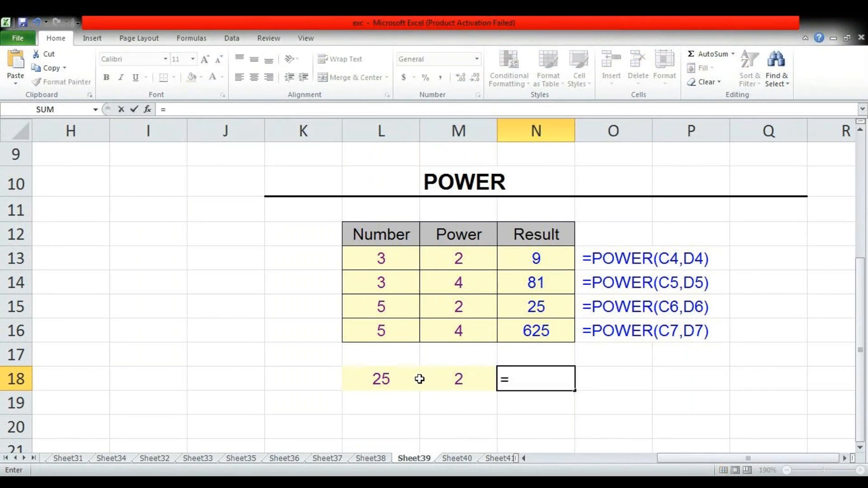
type("po")
key("Tab")
left_click(419, 378)
type(",")
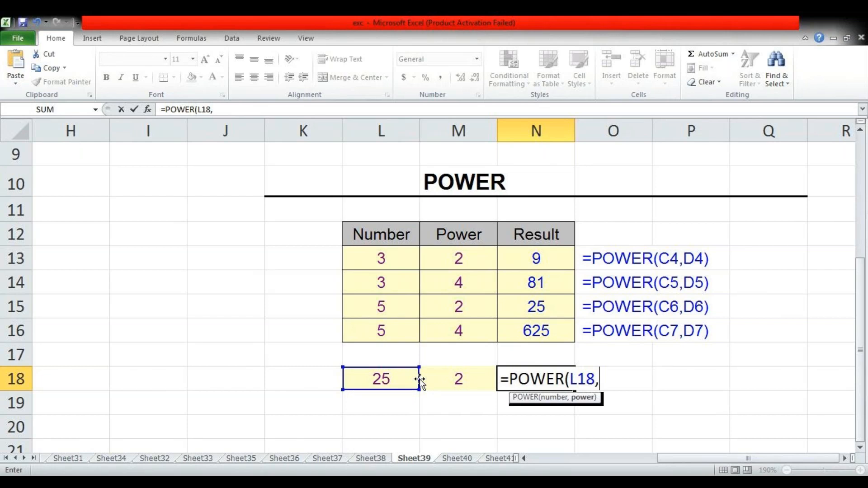
left_click(420, 379)
type(")")
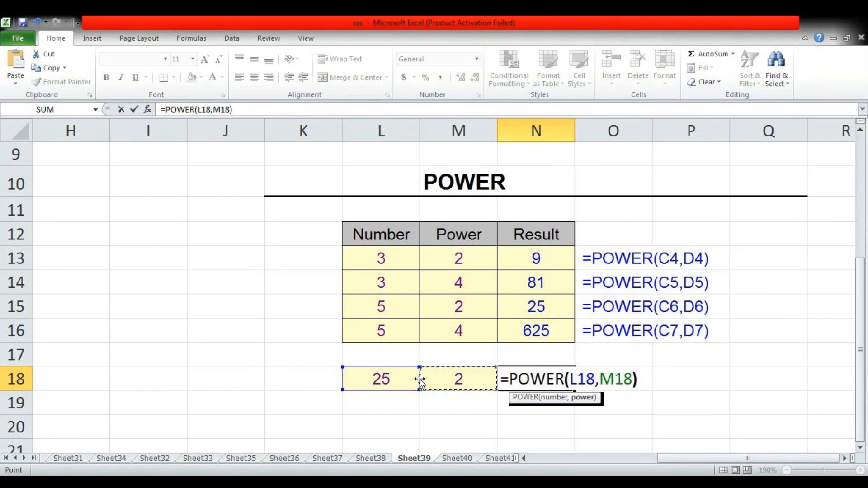
key("Return")
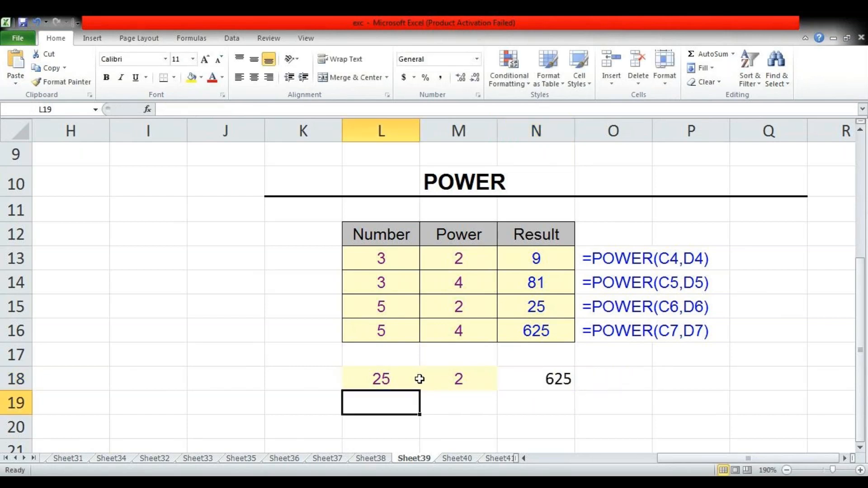
Step: Enter the number 2 in L19 and the power 2 in M19
type("2")
key("Tab")
type("2")
key("Tab")
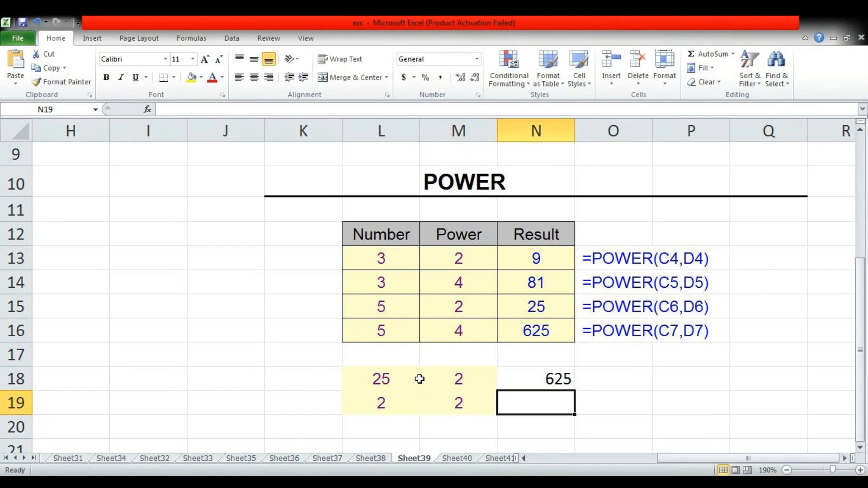
Step: Calculate the power result in N19 with =POWER(L19,M19)
type("=pro")
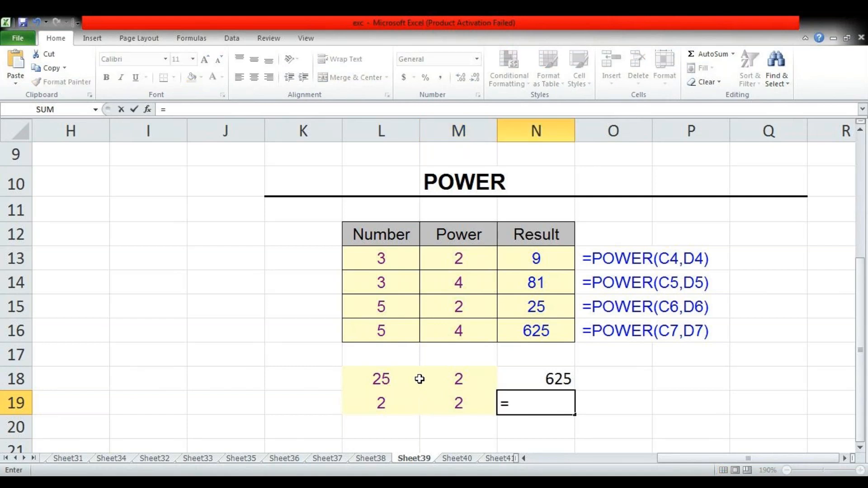
key("BackSpace")
key("BackSpace")
type("o")
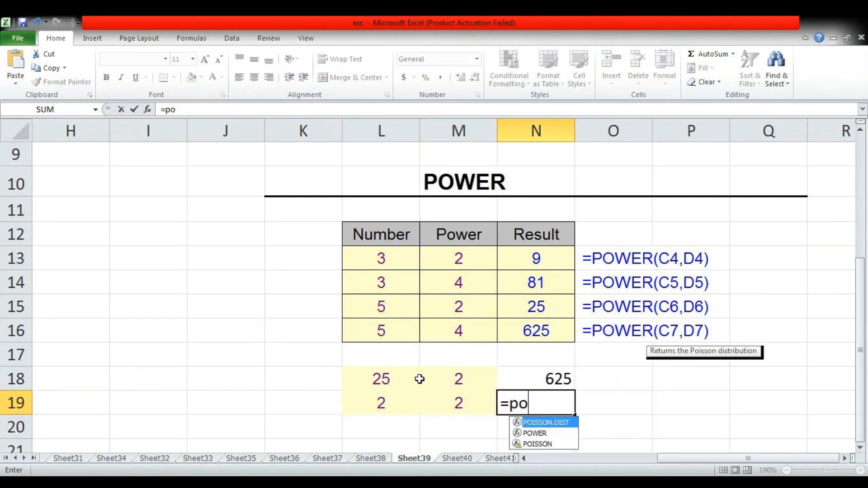
key("Down")
key("Tab")
key("Left")
key("Left")
type(",")
key("Left")
type(")")
key("Return")
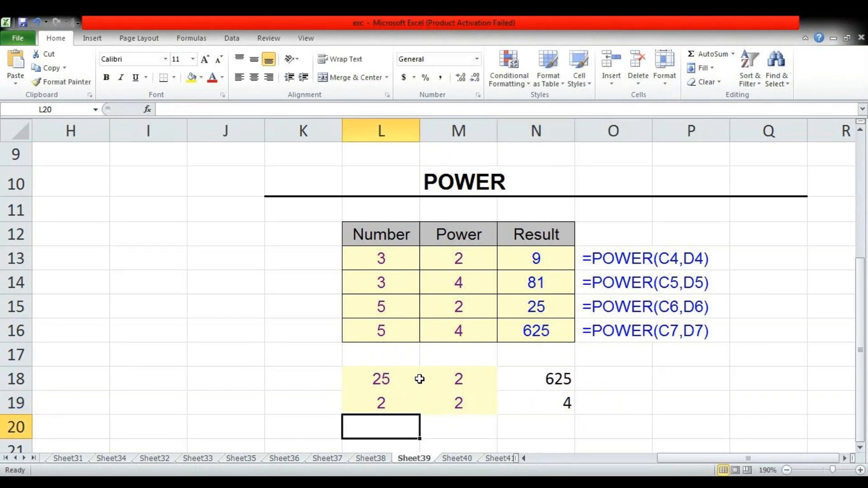
Step: Enter the number 2 in L20 and the power 3 in M20
type("2")
key("Tab")
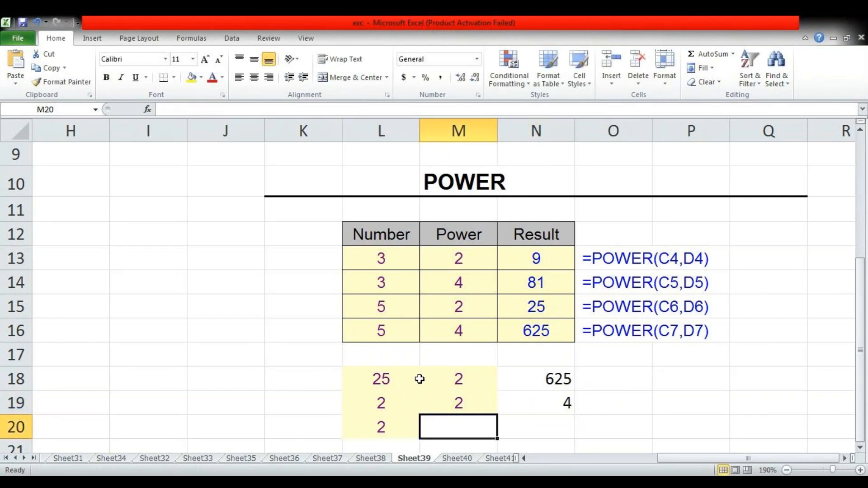
type("3")
key("Tab")
Step: Calculate the power result in N20 with =POWER(L20,M20)
type("=poe")
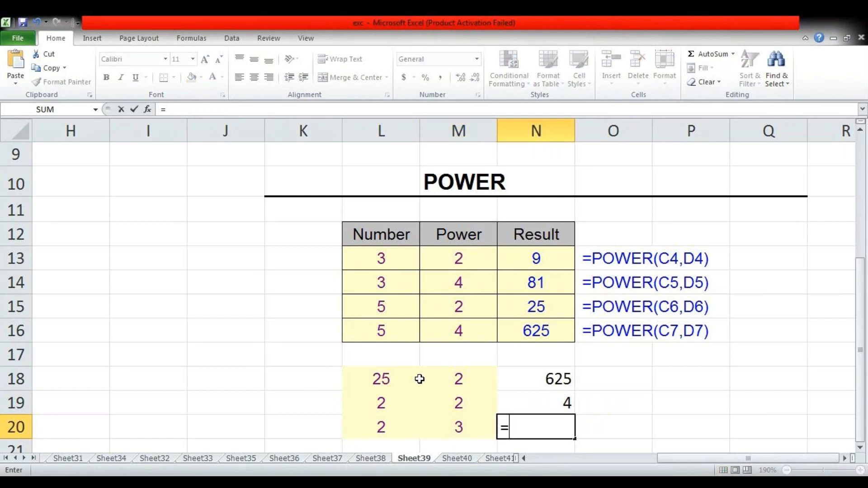
key("BackSpace")
key("BackSpace")
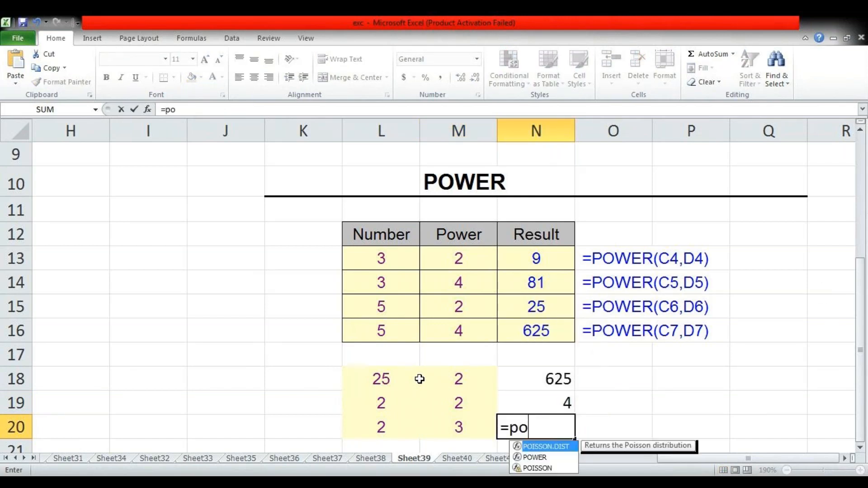
type("ow")
key("Tab")
key("Left")
key("Left")
type(",")
key("Left")
type(")")
key("Return")
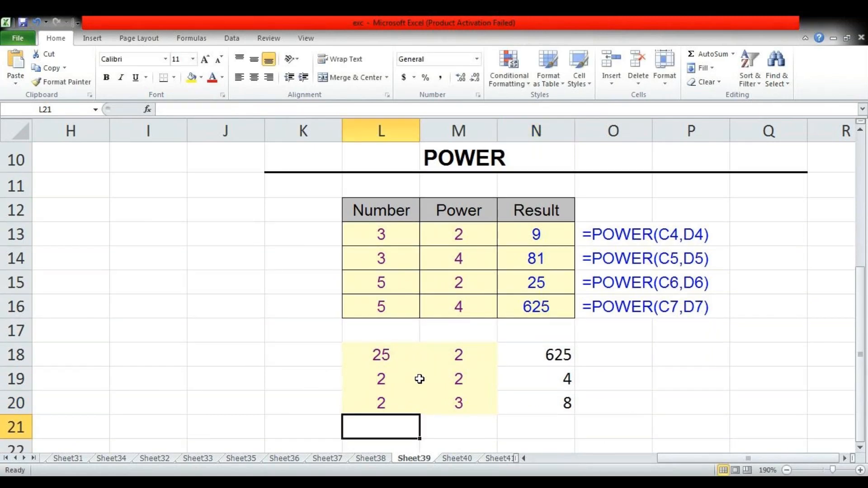
Step: Enter the check multiplication =2*2*2 in K20 beside the third example
key("Up")
key("Left")
type("=")
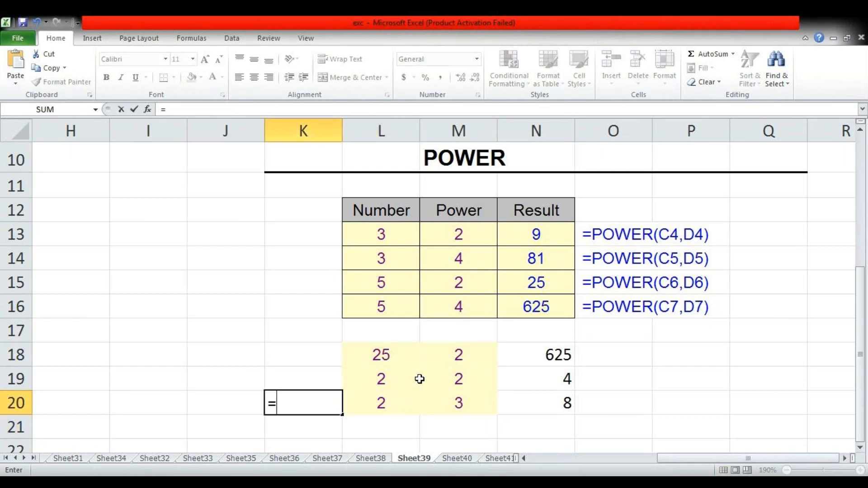
type("2*2*2")
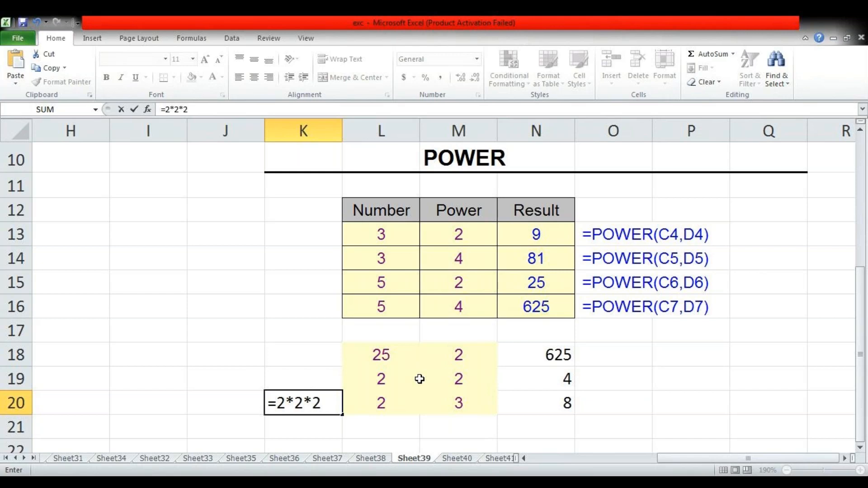
key("Return")
Step: Enter the check multiplication =2*2 in K19 beside the second example
key("Up")
key("Up")
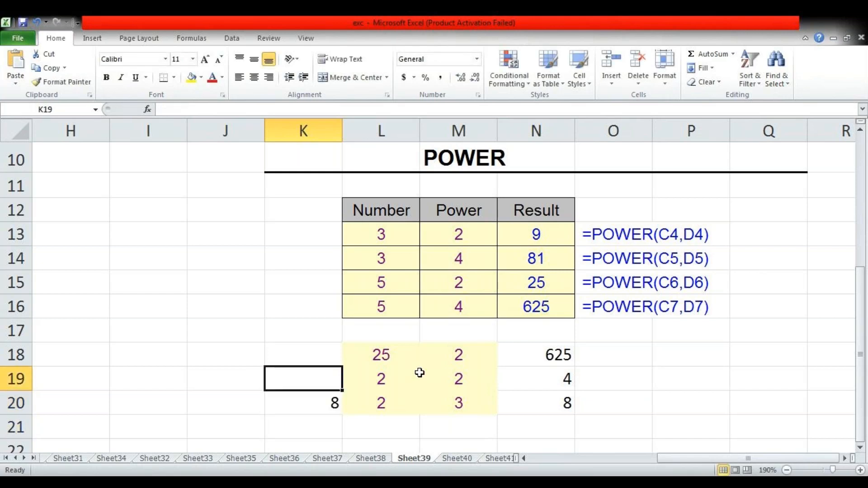
type("=")
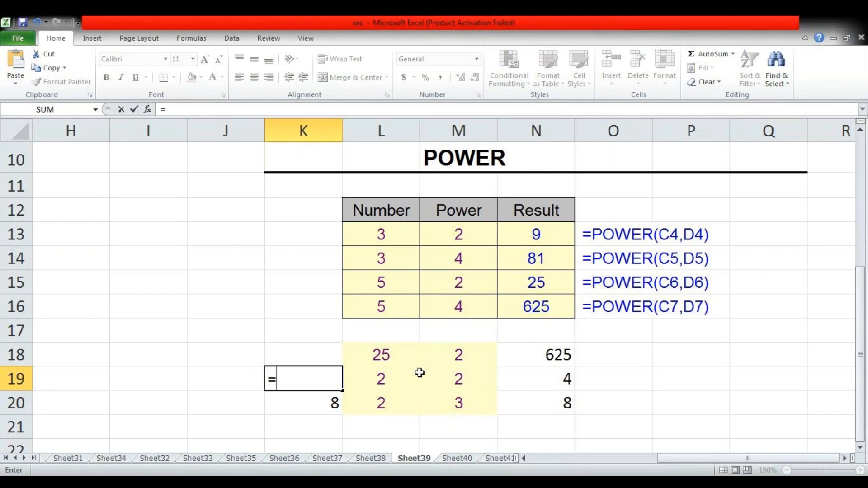
type("2*2")
key("Return")
Step: Enter the check multiplication =25*25 in K18 beside the first example
key("Up")
key("Up")
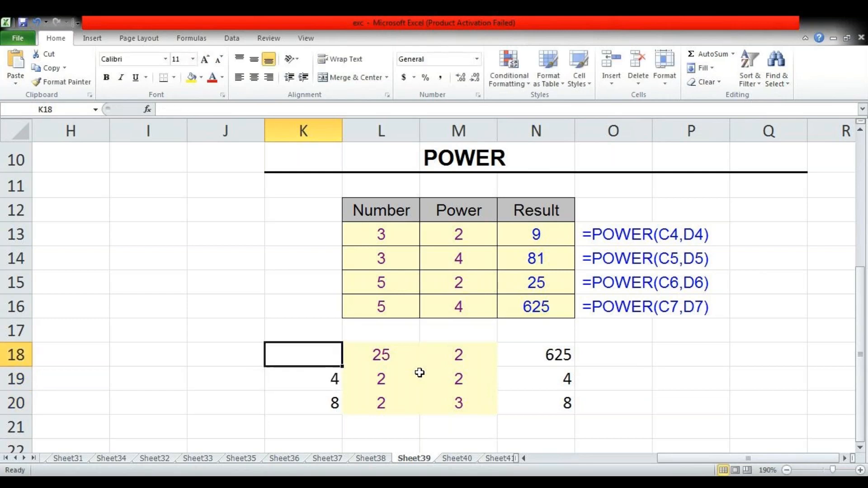
type("=25")
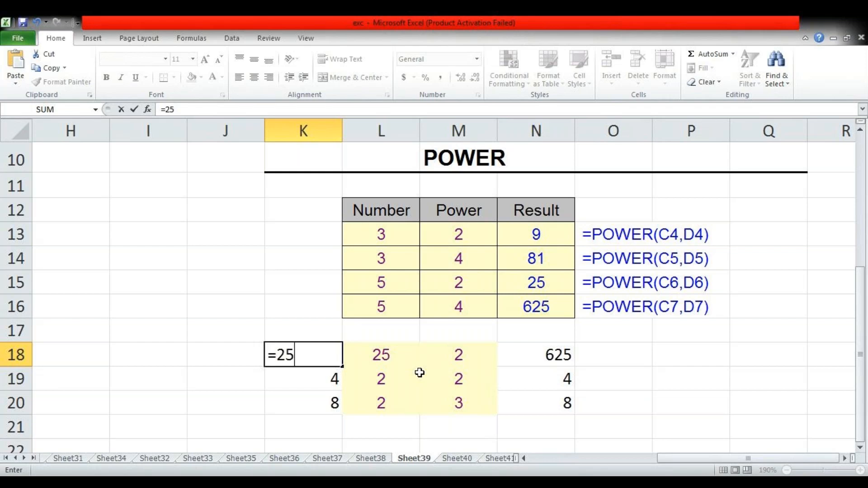
type("*25")
key("Return")
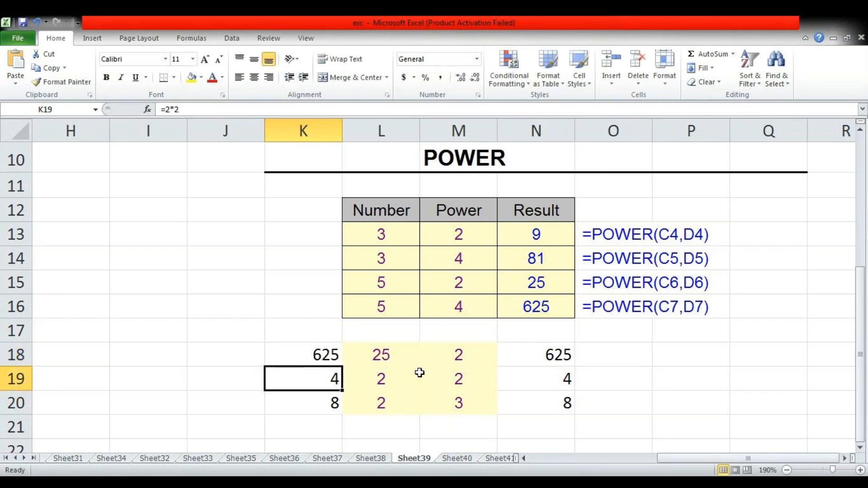
Step: Go through the numbers and powers in L18:M20 and compare them with the check multiplications in column K
key("Up")
key("Right")
key("Right")
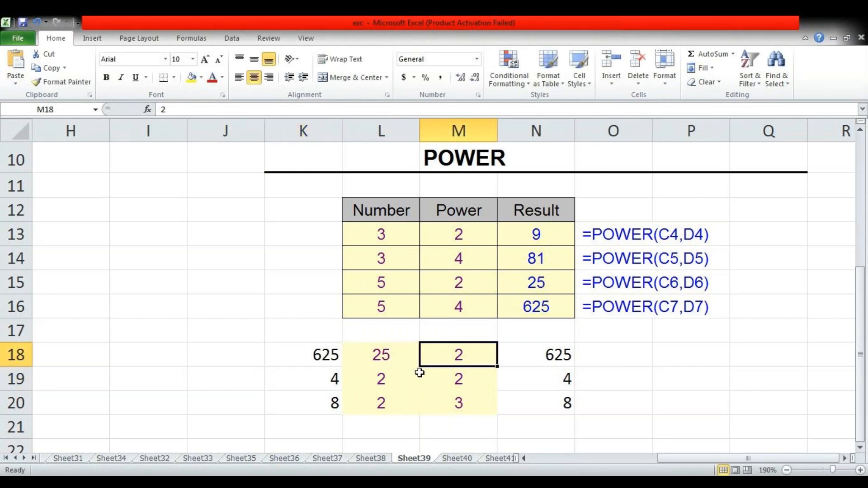
key("Down")
key("Left")
key("Left")
key("Up")
key("Right")
key("Right")
key("Left")
key("Down")
key("Right")
key("Left")
key("Down")
key("Right")
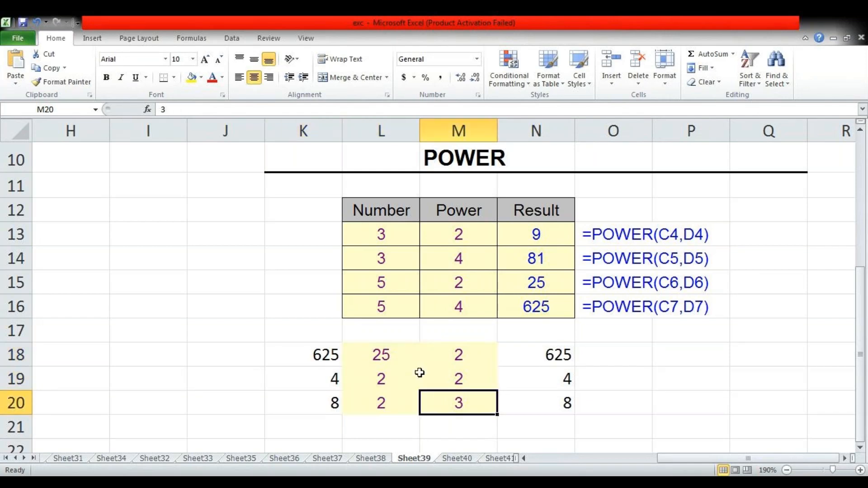
Step: Go to the NETWORKDAYS example on Sheet40 and select cell K18 below the Start Date column
key("ctrl+Page_Down")
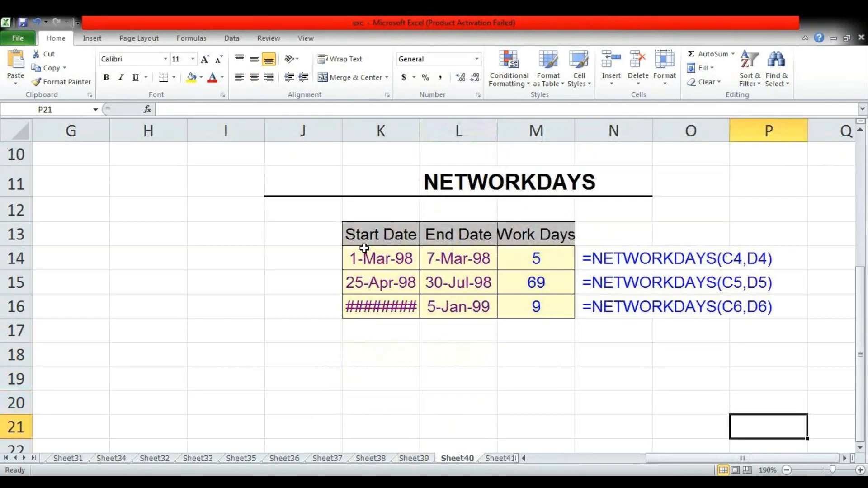
key("Left")
key("Left")
key("Left")
key("Up")
key("Left")
key("Up")
key("Left")
key("Up")
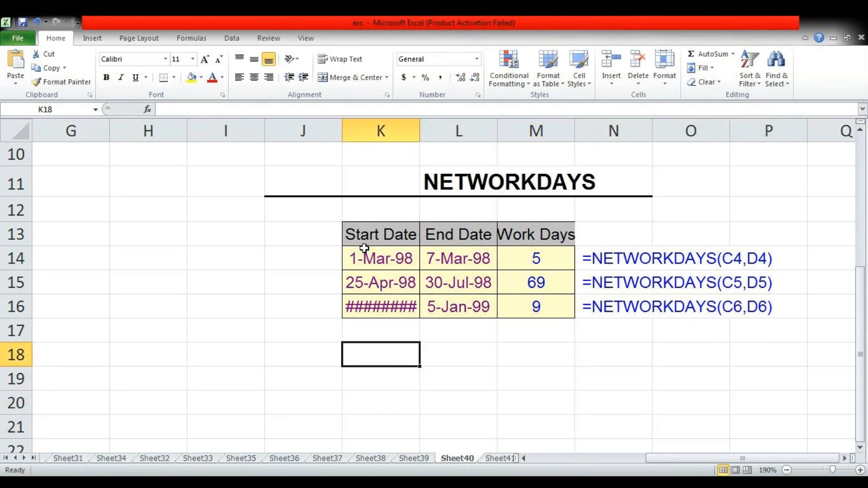
Step: Try 25-oct-2020 as the start date in K18
key("Left")
key("Right")
type("25")
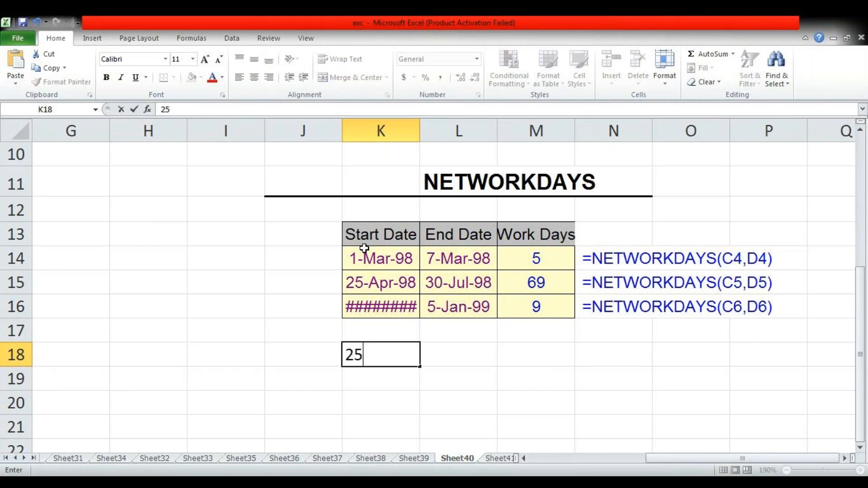
type("-oct-2020")
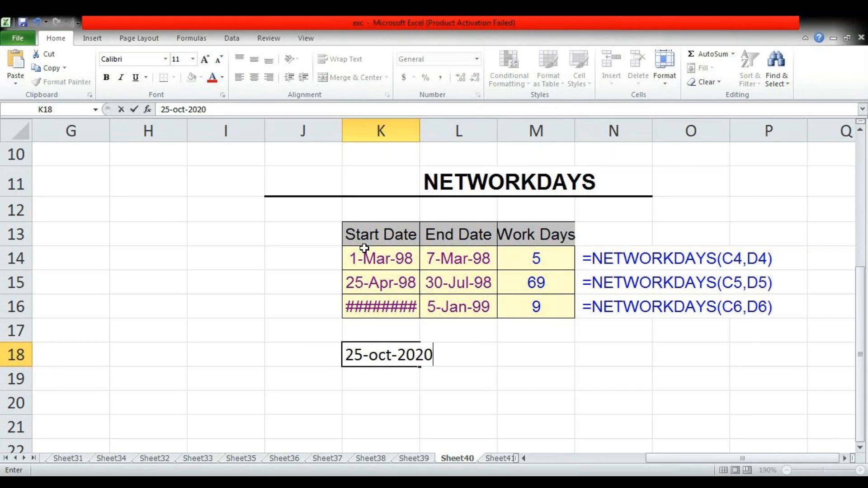
key("Tab")
Step: Try 45 in L18 and set the cell's number format to General
type("45")
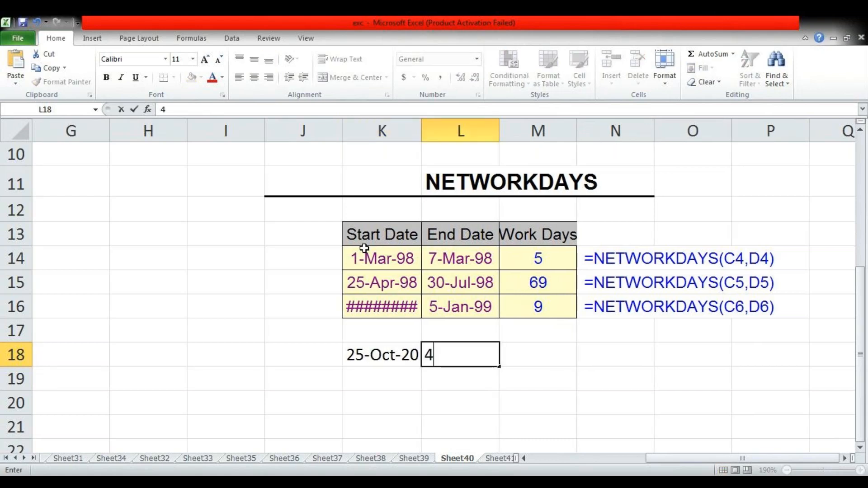
key("Tab")
key("shift+Tab")
key("alt")
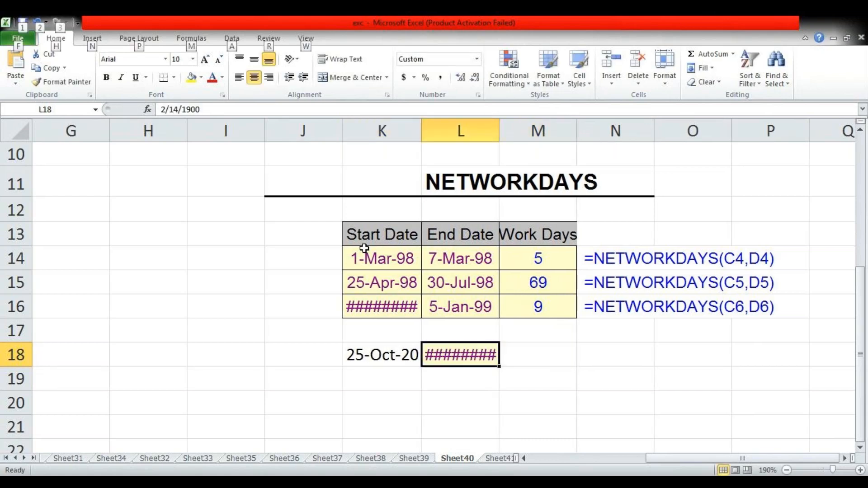
key("h")
key("n")
key("Up")
key("Up")
key("Up")
key("Up")
key("Up")
key("Up")
key("Up")
key("Up")
key("Up")
key("Up")
key("Up")
key("Return")
key("Tab")
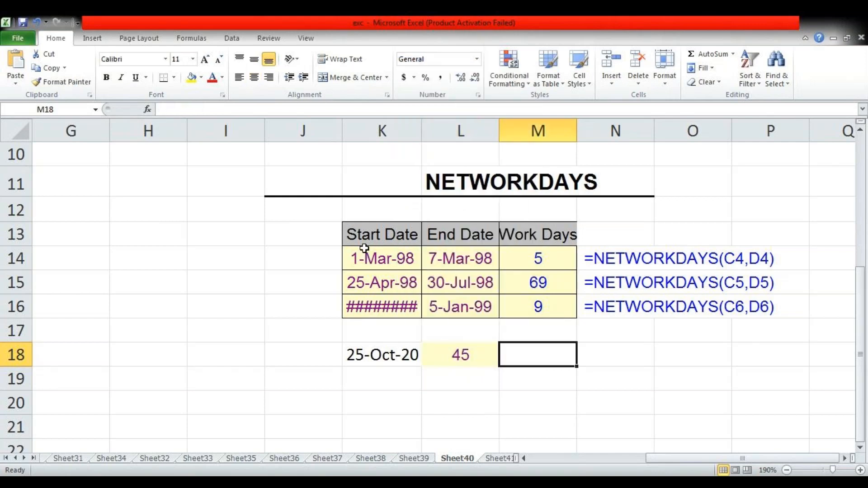
Step: Clear the trial entries from L18 and K18
key("Left")
key("Delete")
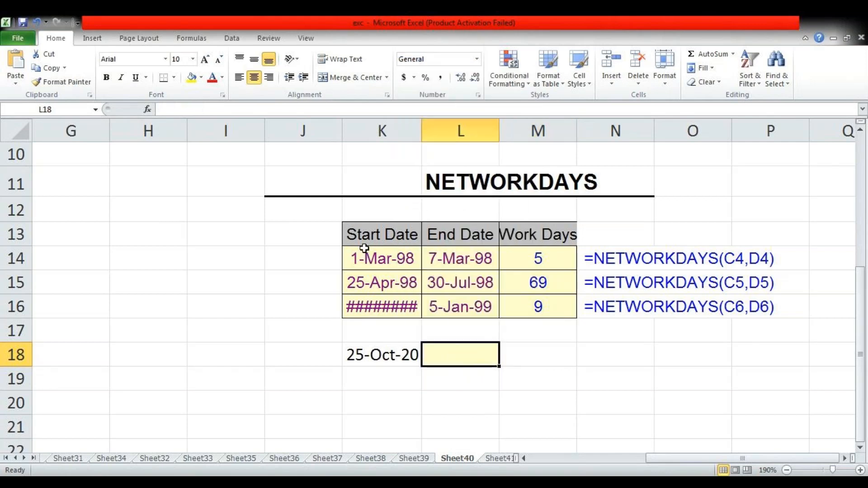
key("Left")
key("Delete")
Step: Enter 27-oct-2020 as the start date in K19
key("Down")
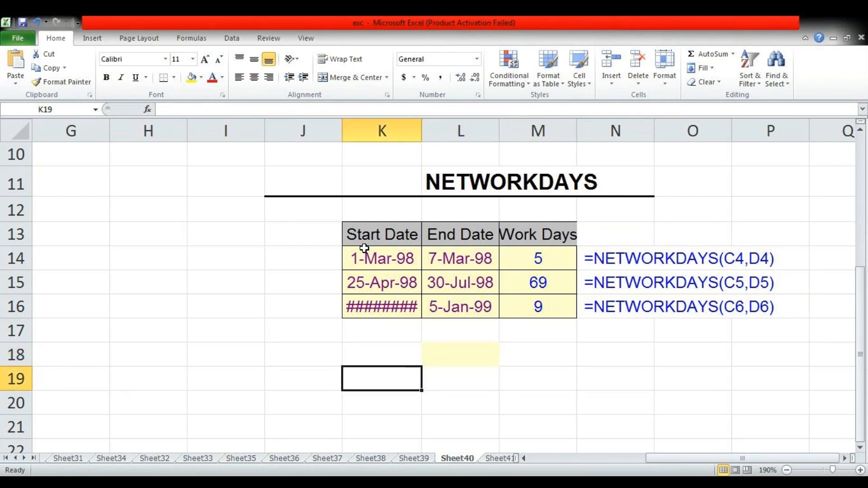
type("27")
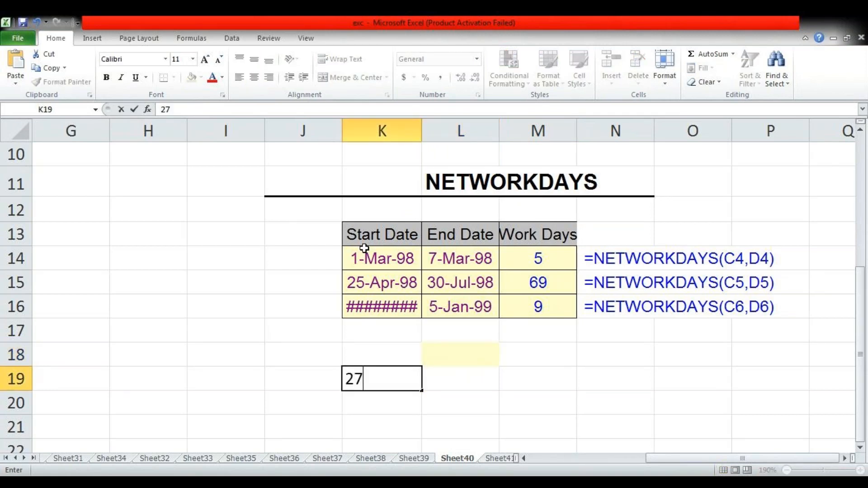
type("-oct-2020")
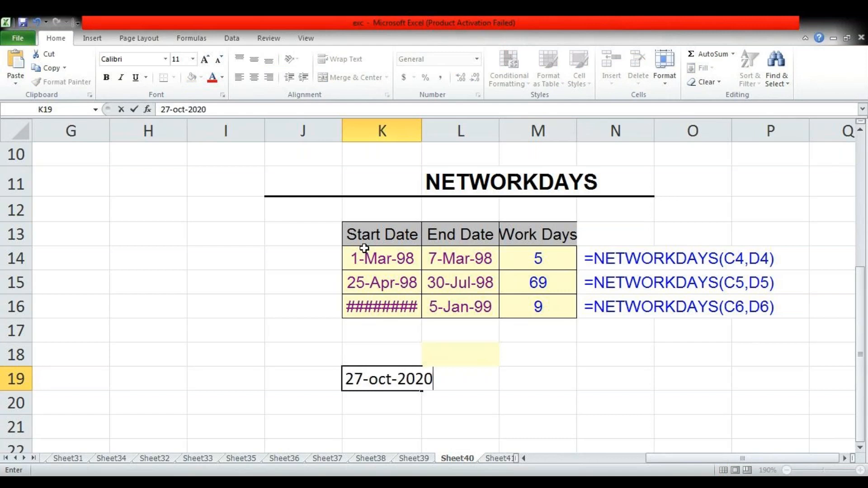
key("Tab")
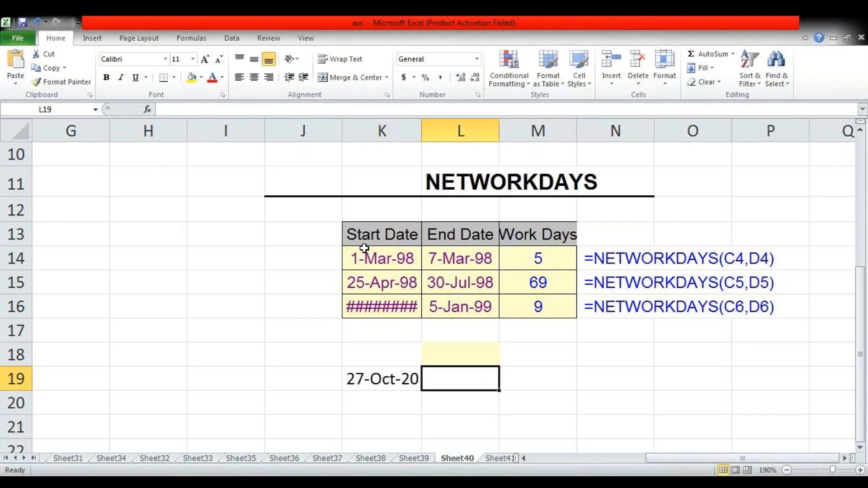
Step: Enter 15-nov-2020 as the end date in L19
type("15")
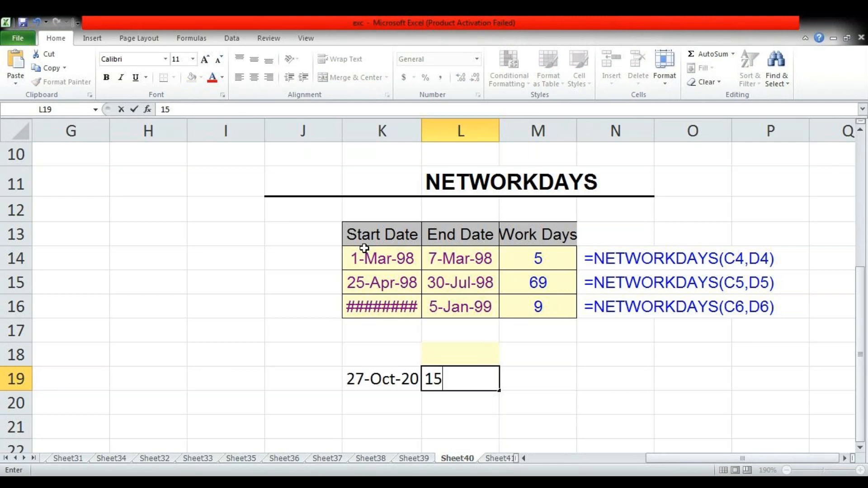
type("-nov-2020")
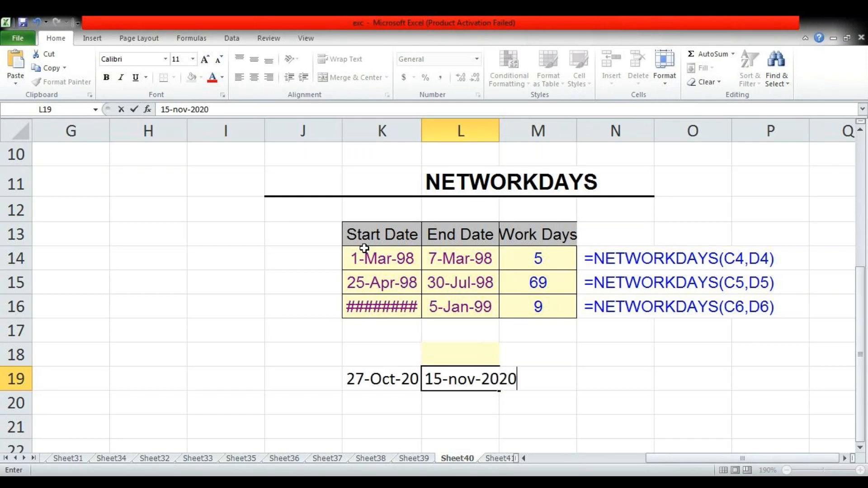
key("Tab")
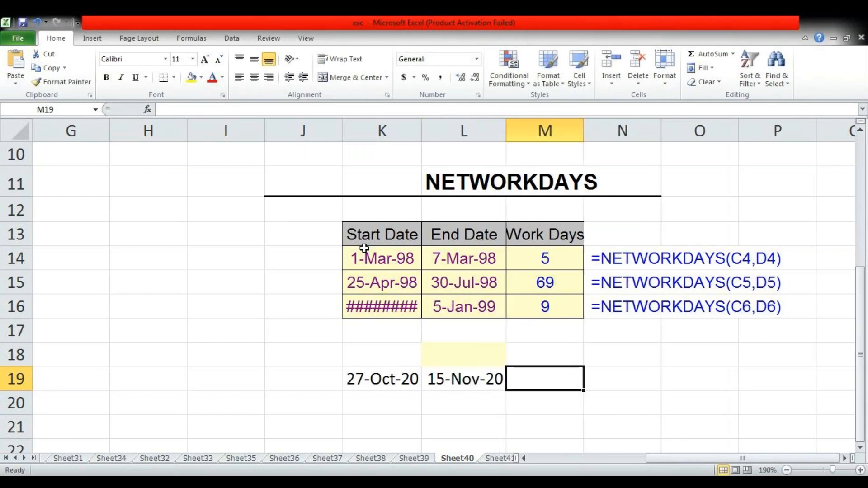
Step: Calculate the work days between the row 19 dates in M19 with =NETWORKDAYS(K19,L19)
key("Left")
key("Left")
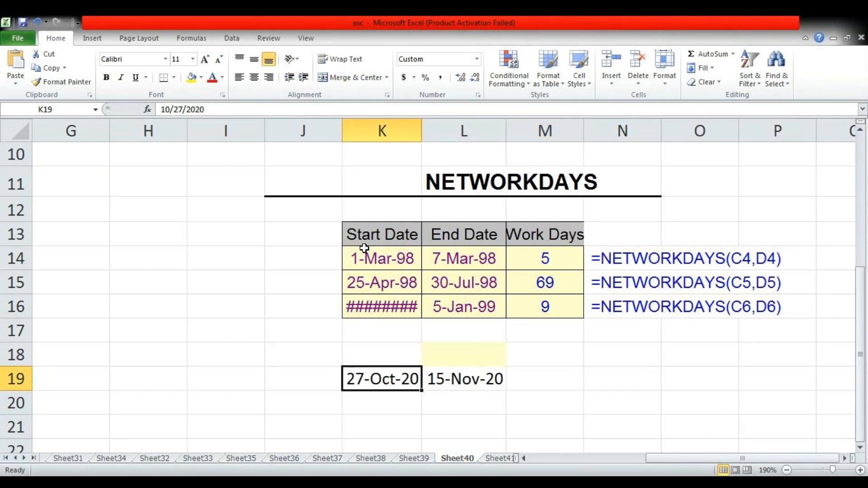
key("Right")
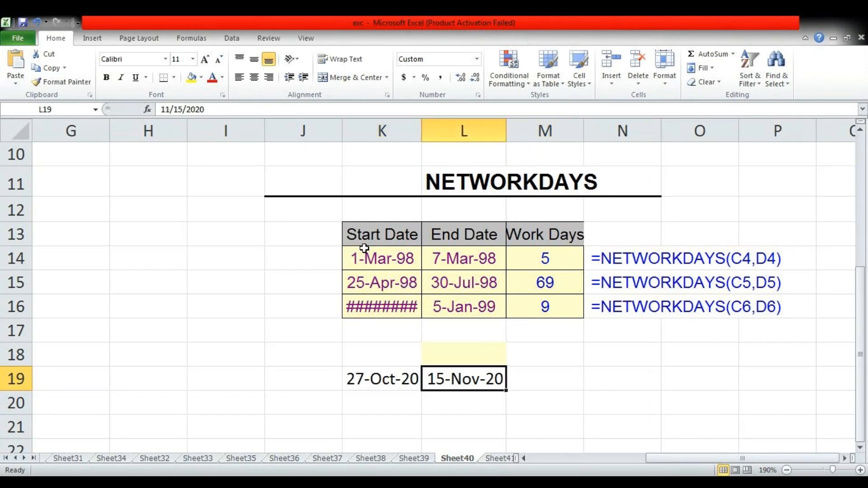
key("Right")
type("=")
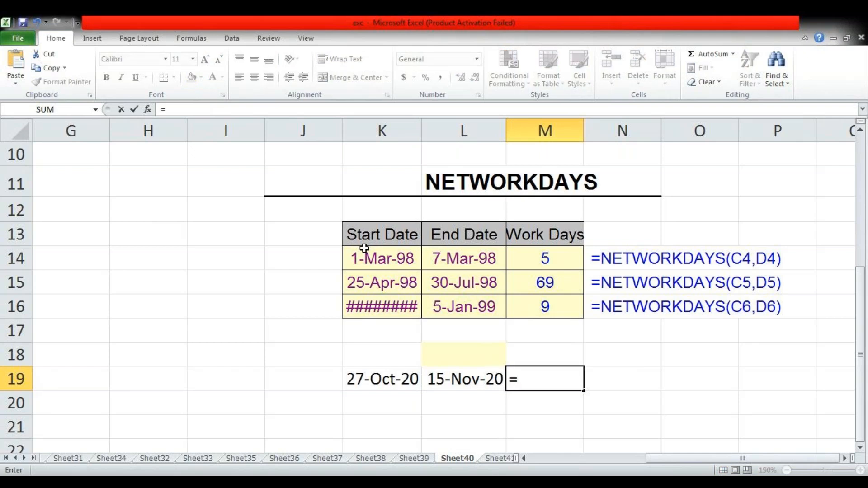
type("net")
key("Tab")
key("Left")
key("Left")
type(",")
key("Left")
type(")")
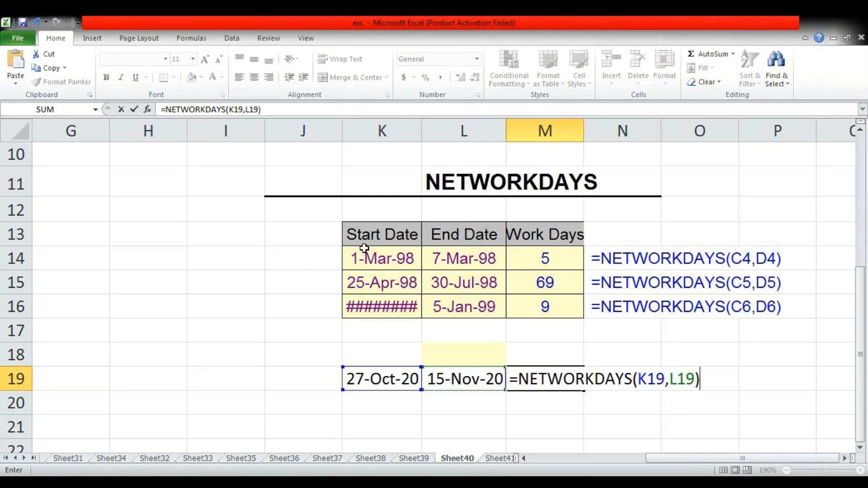
key("Return")
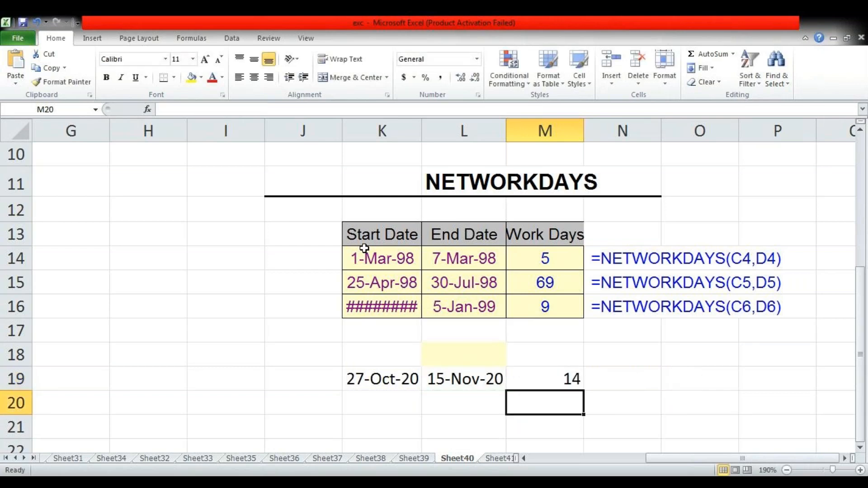
Step: Enter 15-sept-2020 as the start date in K20
key("Left")
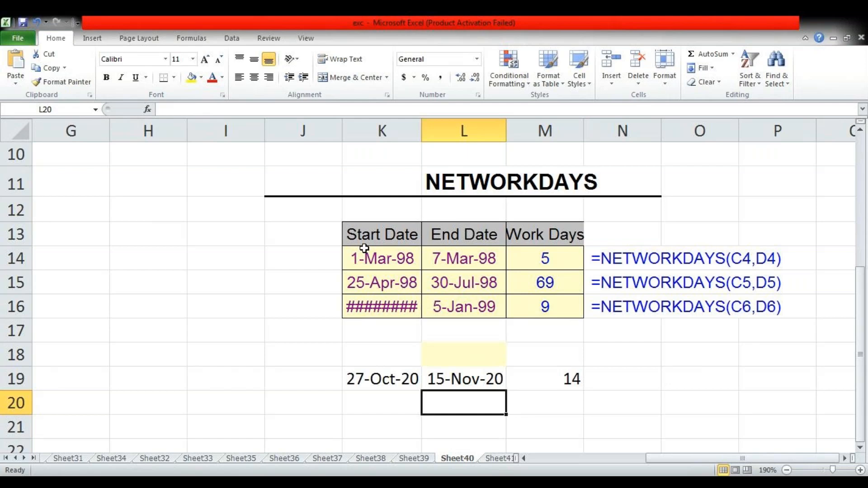
key("Left")
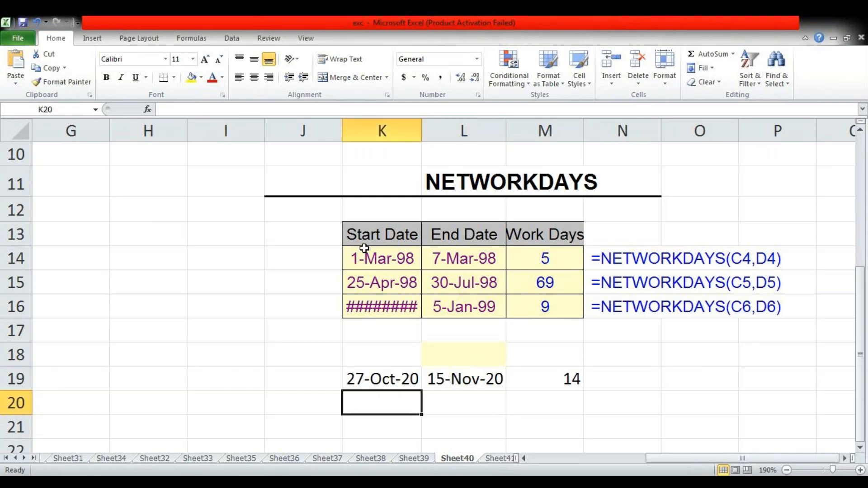
type("27")
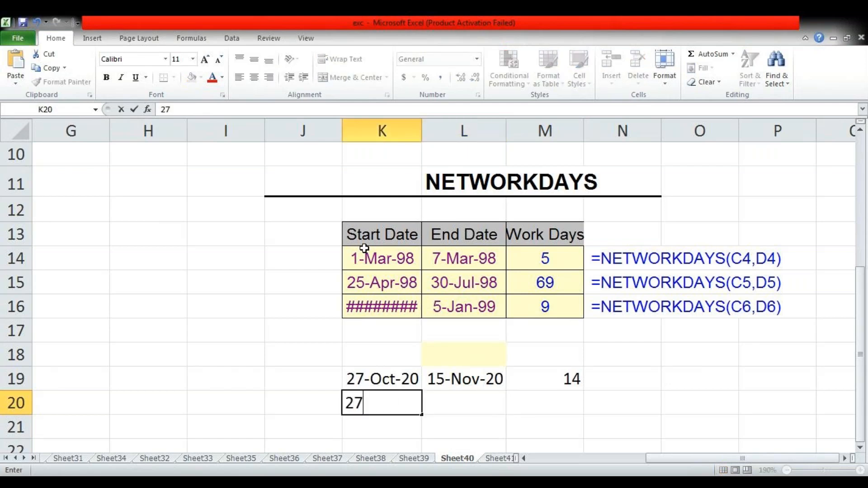
type("-oct")
key("BackSpace")
key("BackSpace")
key("BackSpace")
key("BackSpace")
key("BackSpace")
key("BackSpace")
type("15")
type("=-")
key("BackSpace")
key("BackSpace")
type("-sept-2020")
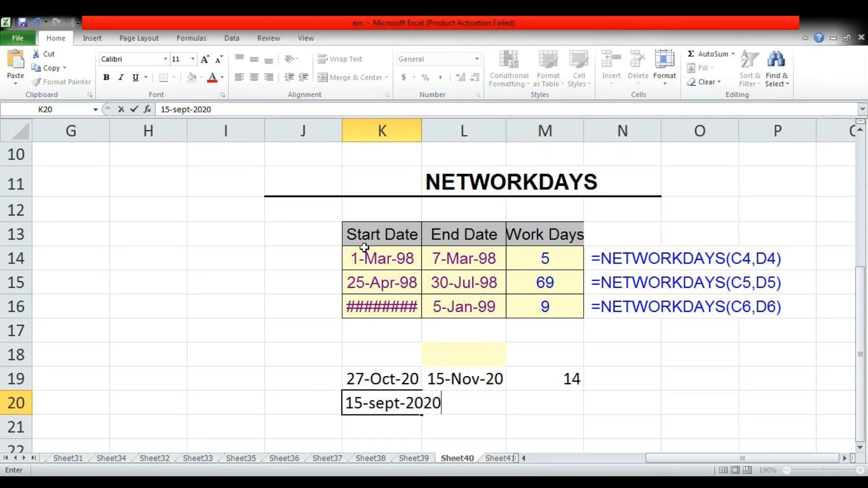
key("Tab")
Step: Enter 25-nov-2025 as the end date in L20
type("25")
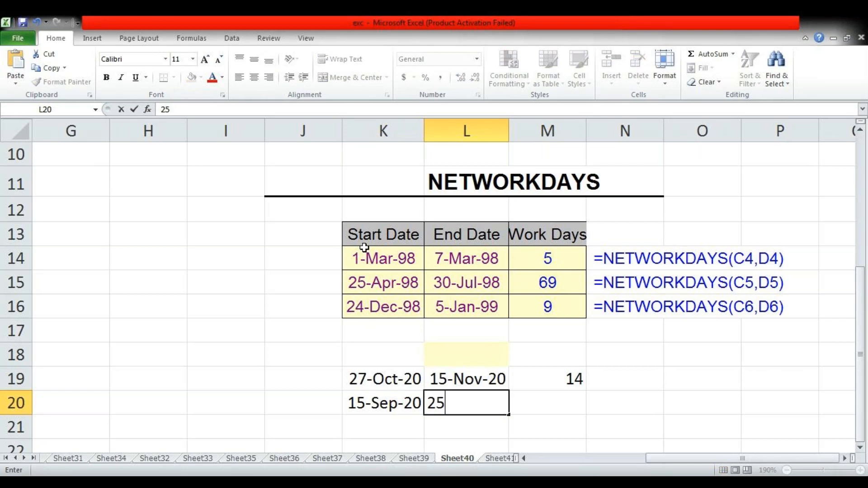
type("-nov-2025")
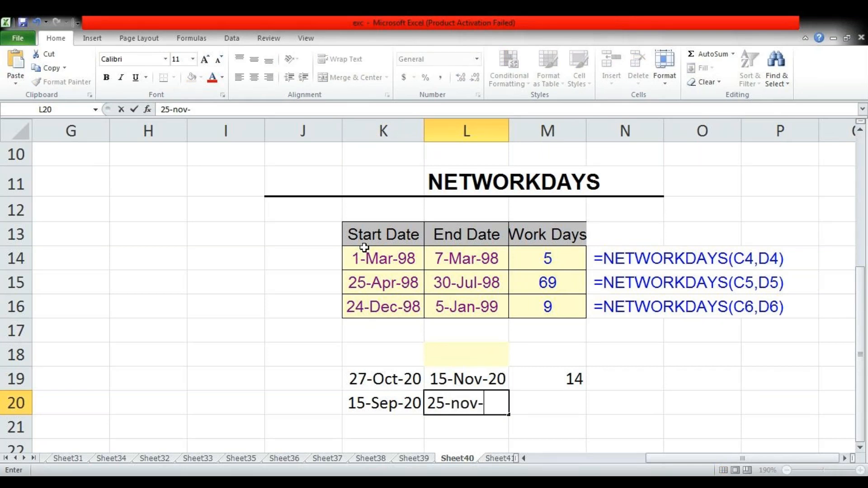
key("Return")
Step: Calculate the work days between the row 20 dates in M20 with =NETWORKDAYS(K20,L20)
key("Right")
key("Up")
type("=")
type("net")
key("Tab")
key("Left")
key("Left")
type(",")
key("Left")
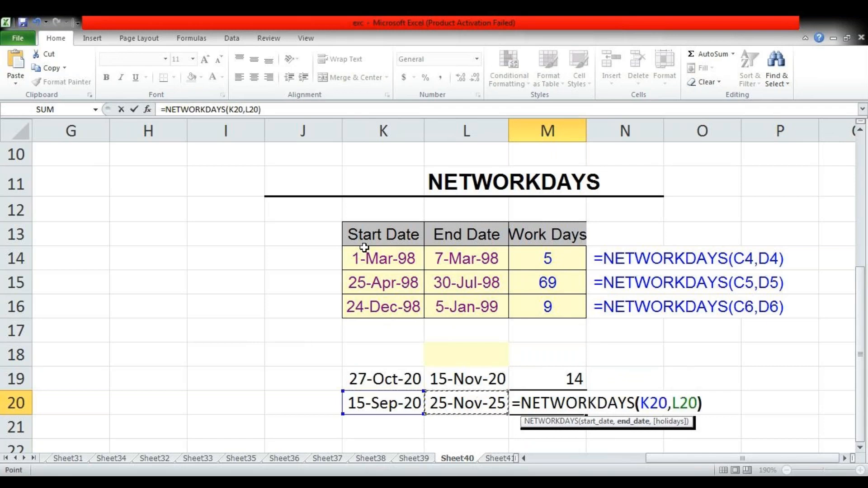
type(")")
key("Return")
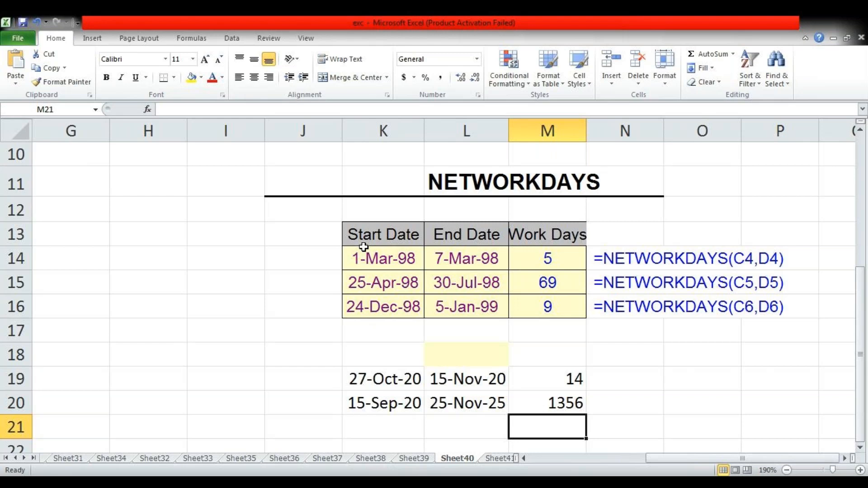
Step: Review the start dates, end dates and work-day results in K19:M20 column by column
key("Left")
key("Left")
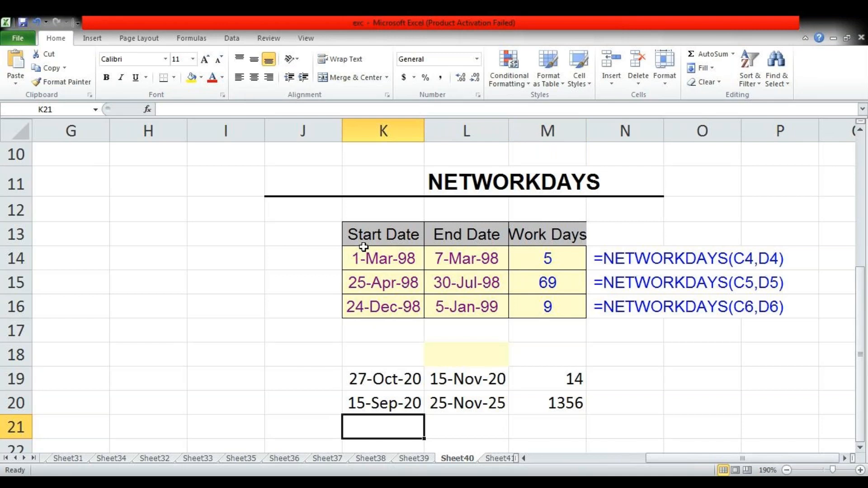
scroll(364, 248, "down", 1)
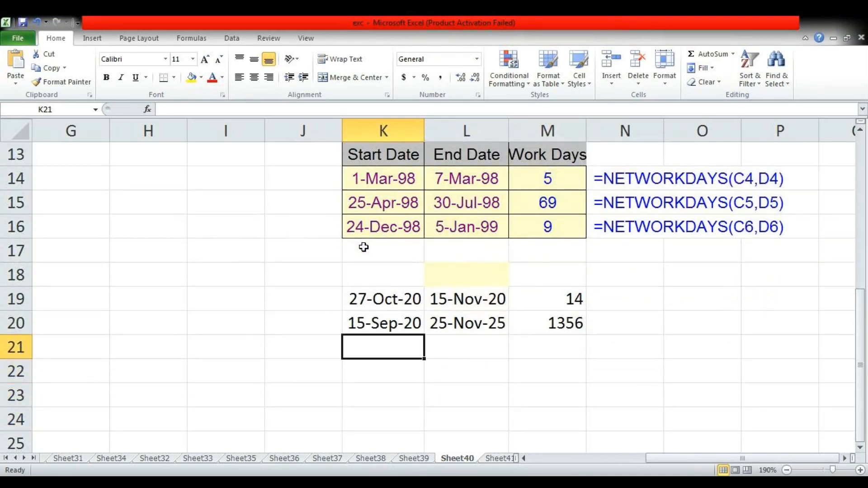
key("Right")
key("Right")
key("Up")
key("shift+Up")
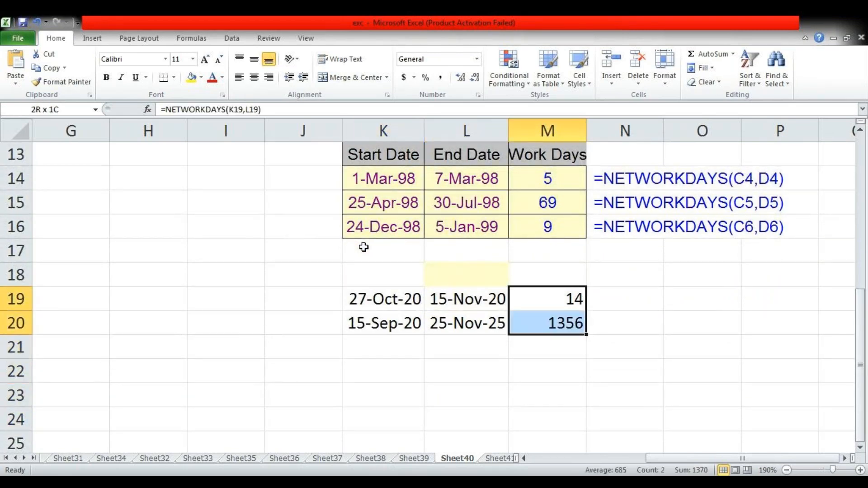
key("Left")
key("Left")
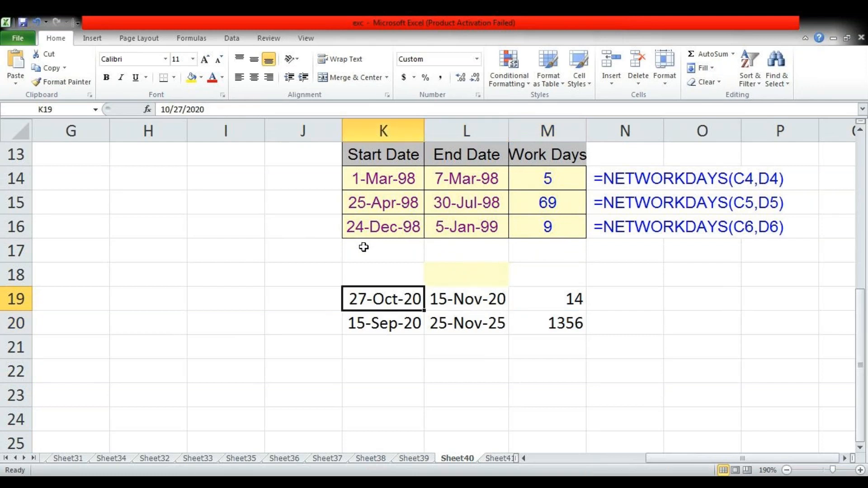
key("shift+Down")
left_click(546, 321, "shift")
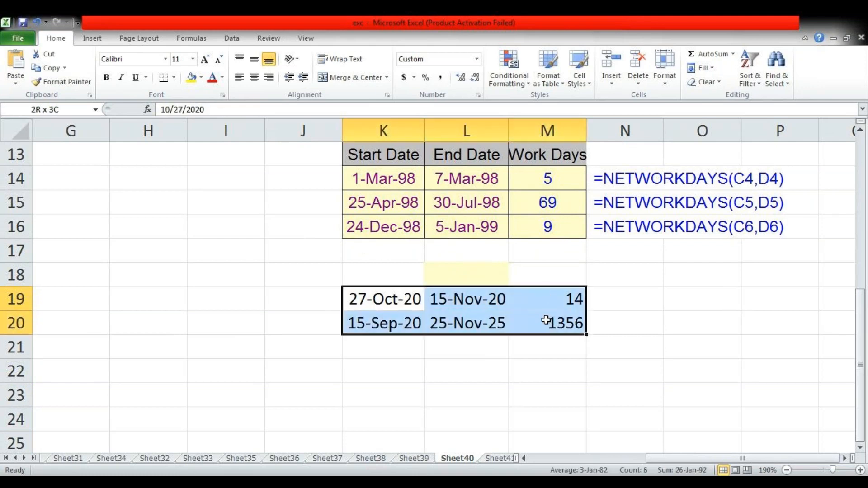
left_click(542, 322)
left_click_drag(408, 298, 401, 339)
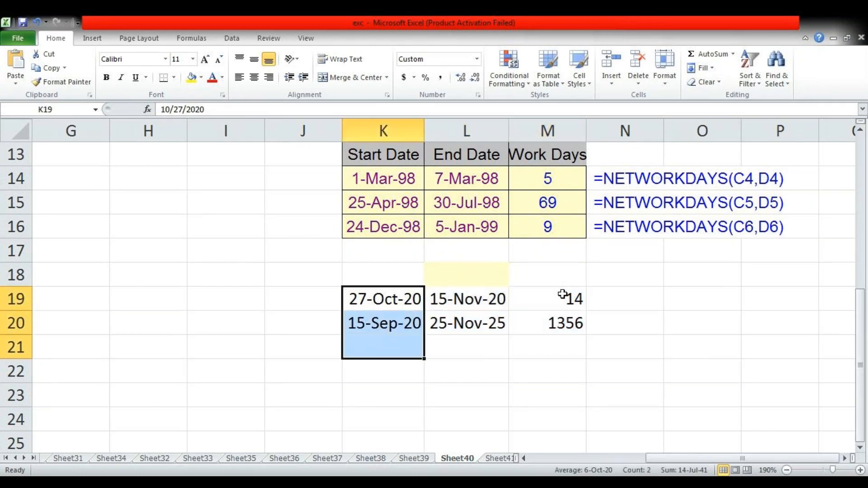
left_click_drag(561, 297, 554, 340)
left_click_drag(462, 294, 461, 332)
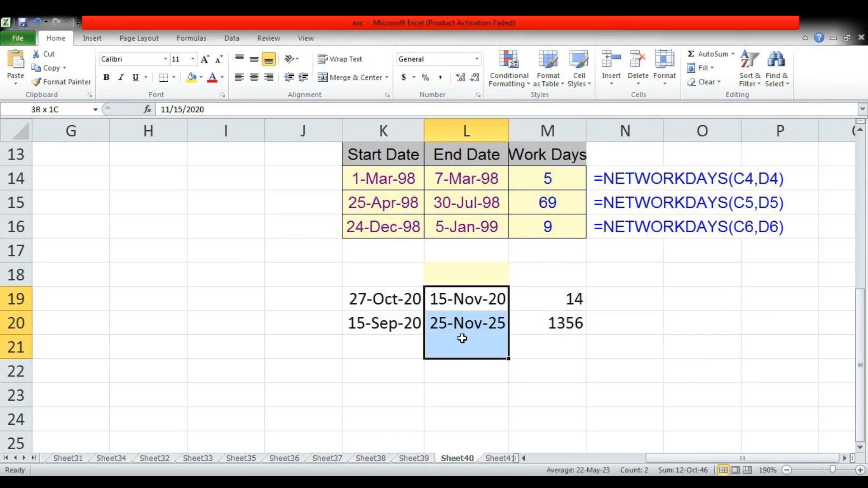
left_click_drag(392, 296, 394, 329)
left_click_drag(453, 300, 460, 339)
left_click_drag(562, 298, 562, 336)
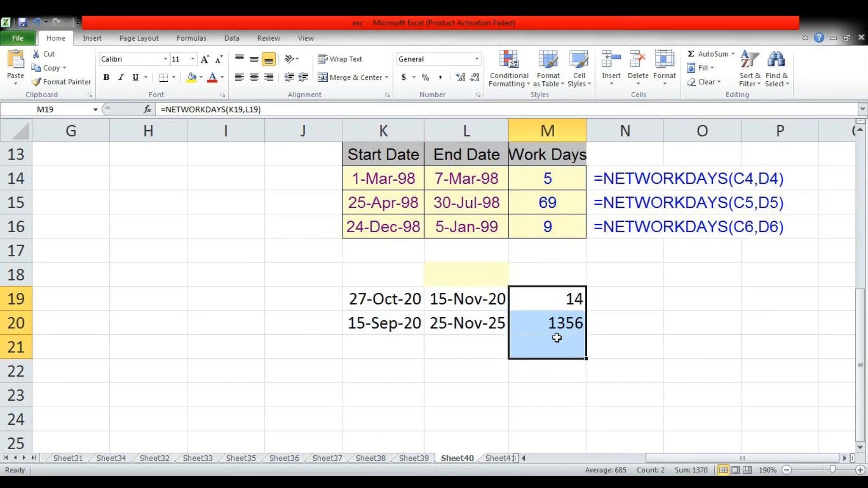
left_click_drag(394, 299, 398, 326)
left_click_drag(486, 300, 489, 337)
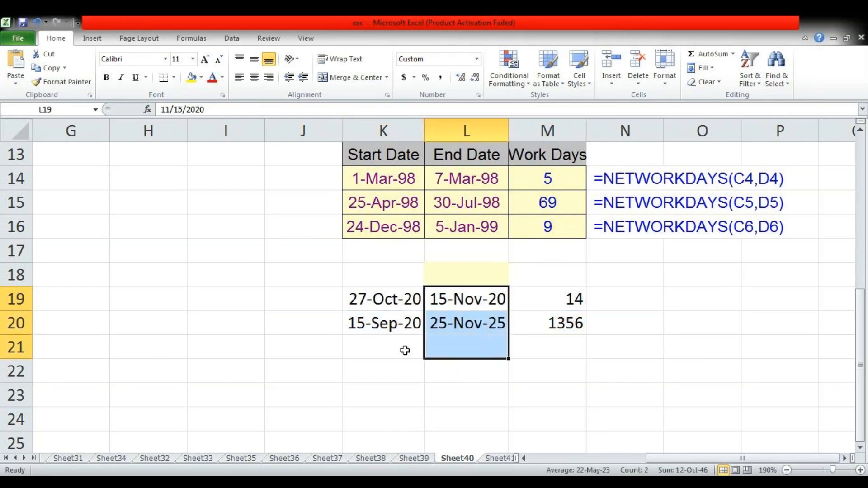
left_click(392, 349)
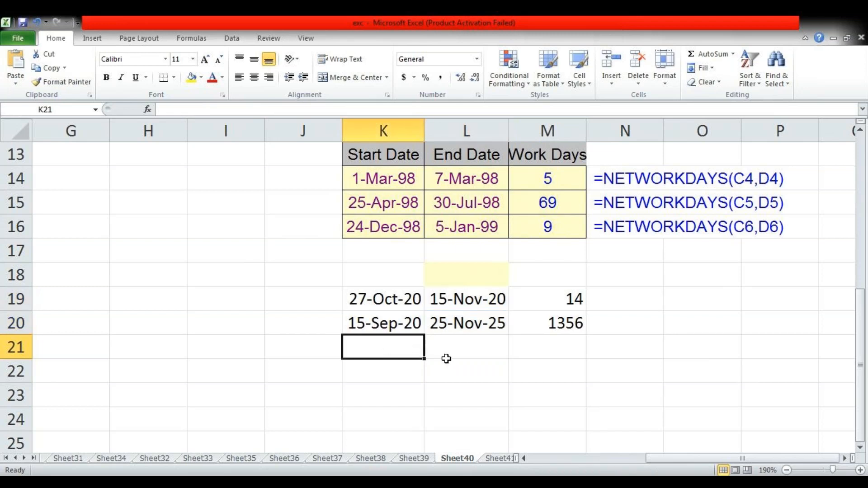
scroll(506, 382, "up", 3)
scroll(506, 382, "down", 3)
left_click(401, 379)
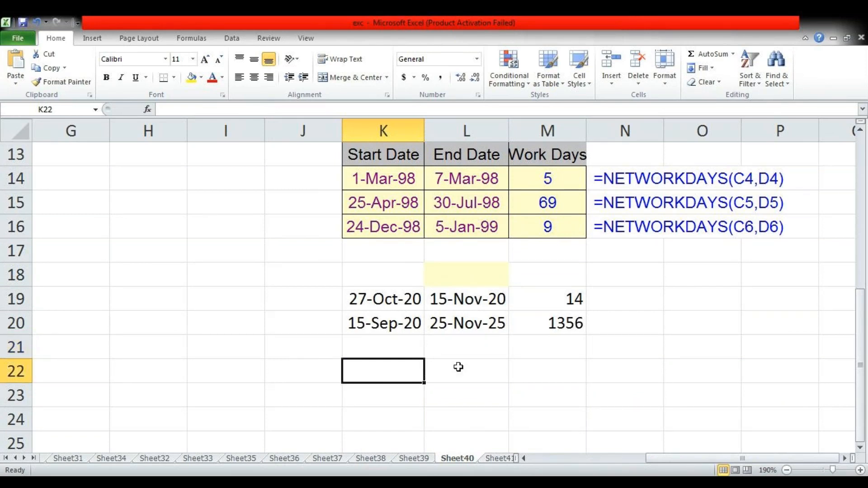
Step: Enter 12-jan-2025 as the start date in K21 and 14-june-2030 as the end date in L21
left_click(412, 340)
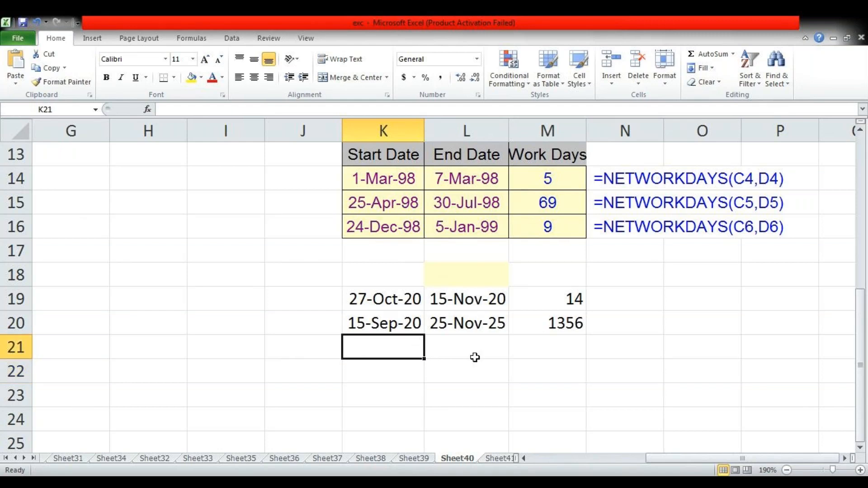
key("Up")
key("Right")
key("Down")
key("Left")
type("1")
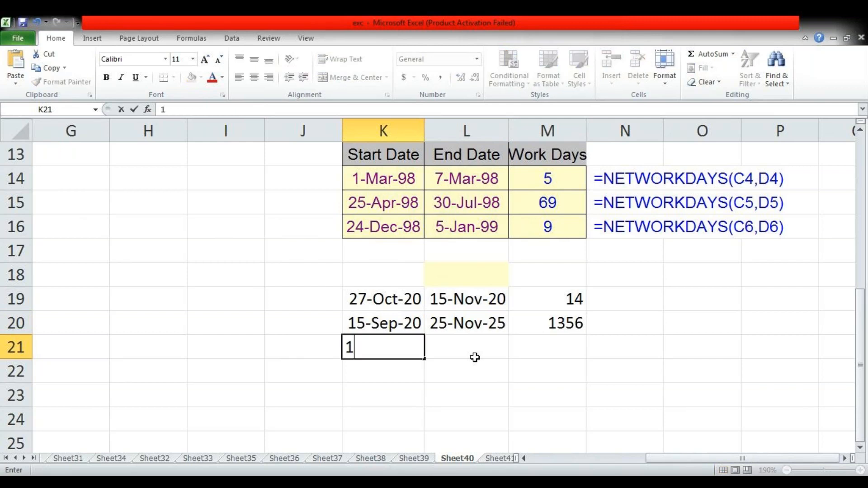
type("2-jan-25")
key("BackSpace")
key("BackSpace")
type("2025")
left_click(475, 357)
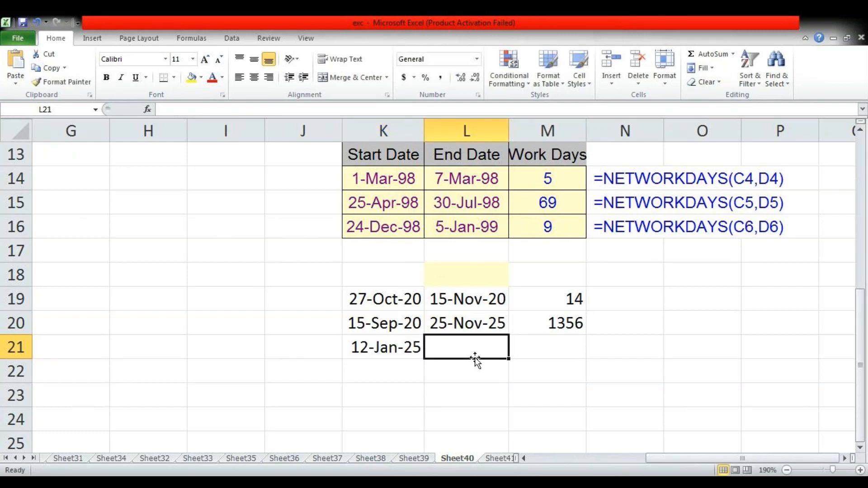
type("14-june-2030")
key("Tab")
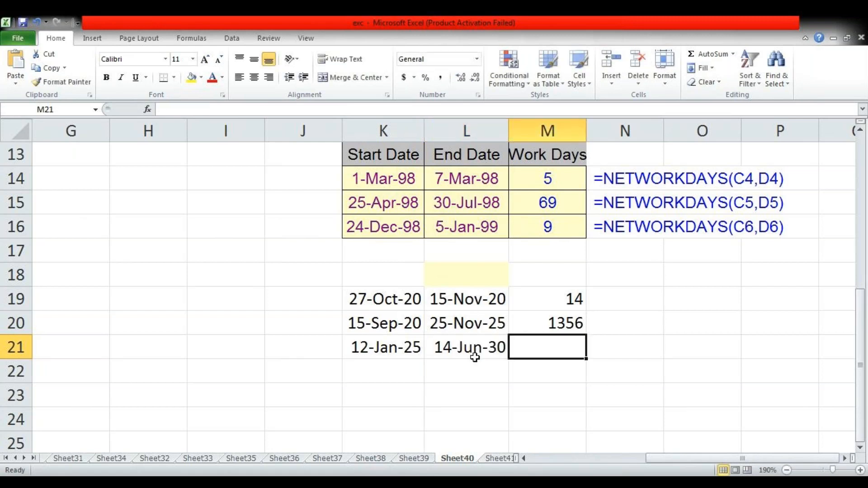
Step: Calculate the work days between the row 21 dates in M21 with =NETWORKDAYS(K21,L21)
type("=no")
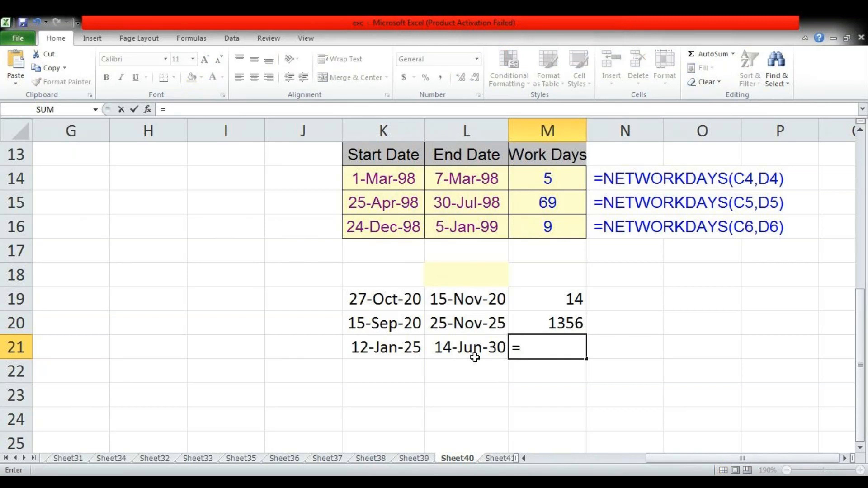
key("BackSpace")
key("BackSpace")
type("net")
key("Tab")
key("Left")
key("Left")
type(",")
key("Left")
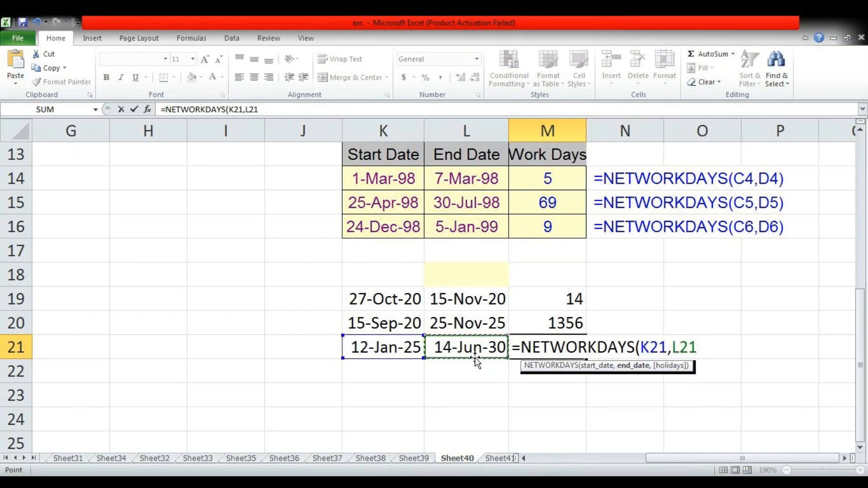
type(")")
key("Return")
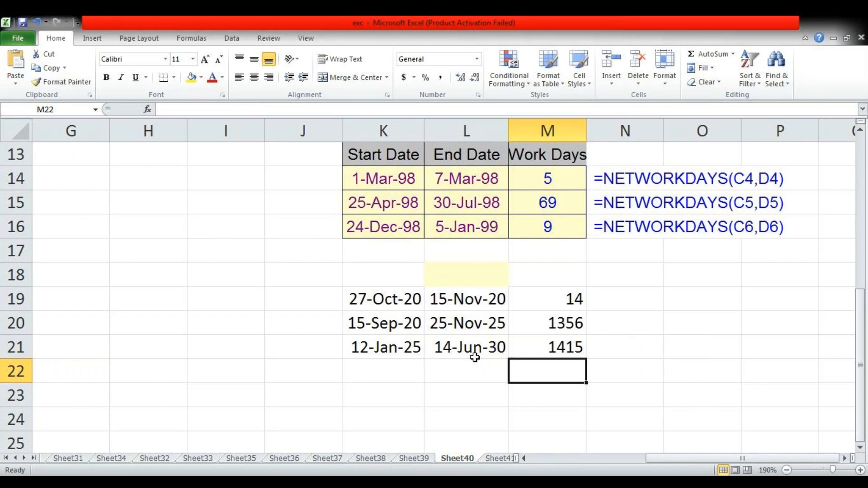
Step: Switch to Sheet41 with the NOT function examples
key("ctrl+Page_Down")
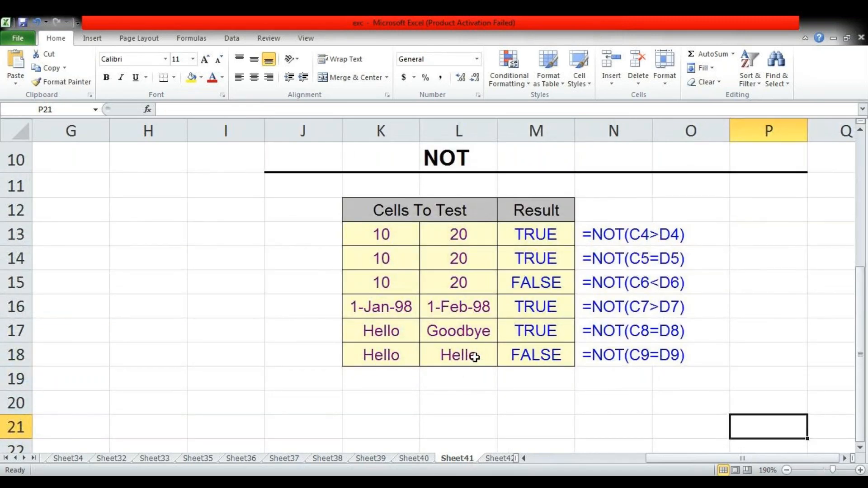
Step: Enter the same short name in lowercase in both J20 and K20, below the NOT examples
key("Left")
key("Left")
key("Left")
key("Left")
key("Left")
key("Left")
key("Up")
key("Up")
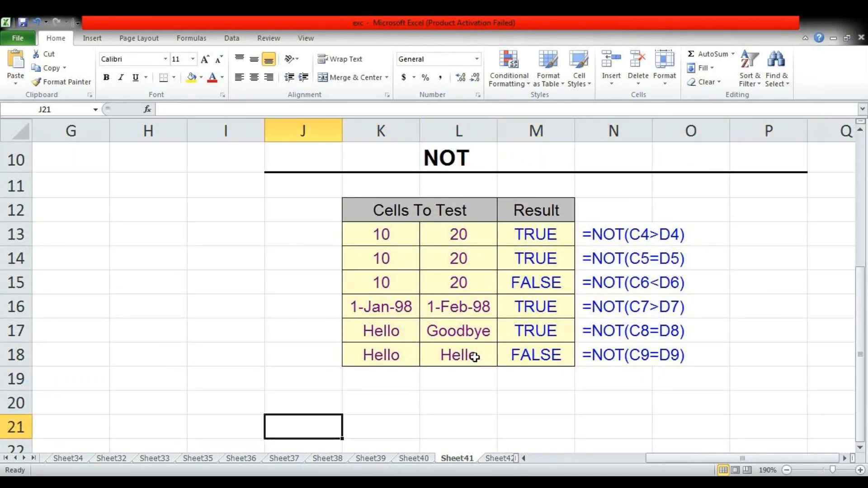
key("Down")
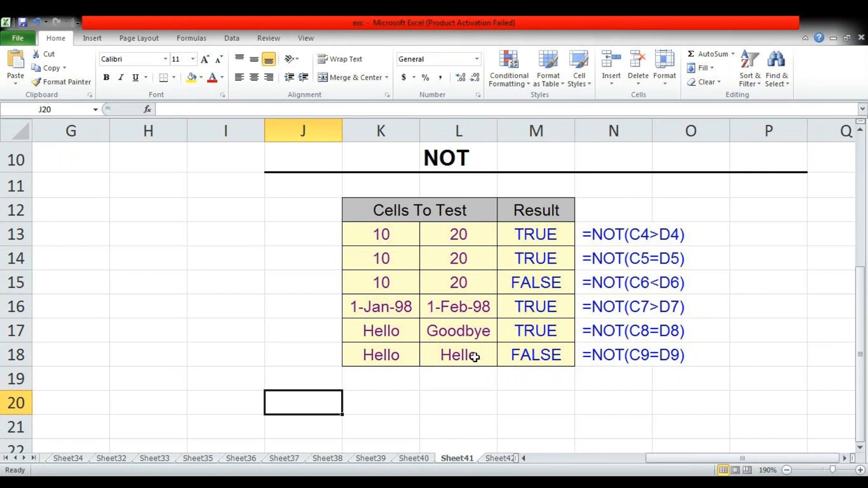
key("Up")
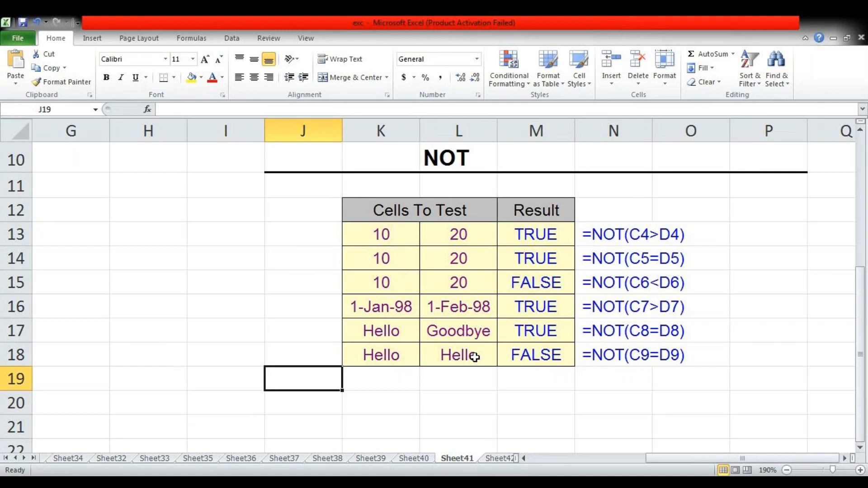
key("Down")
type("raj")
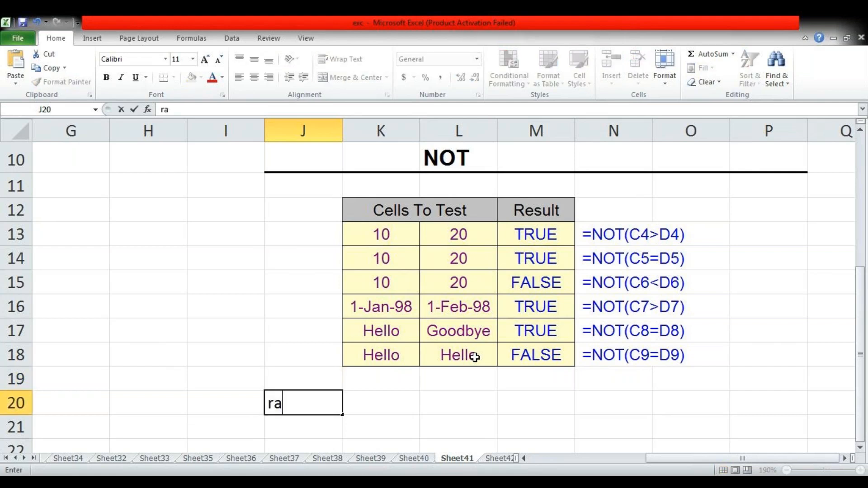
key("Tab")
type("raj")
key("Tab")
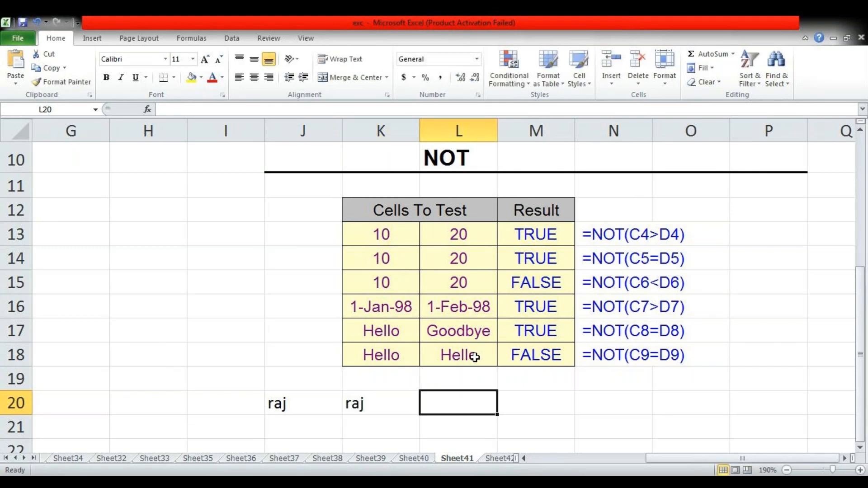
Step: Test whether the two row 20 entries differ with =NOT(J20=K20) in L20
type("=not")
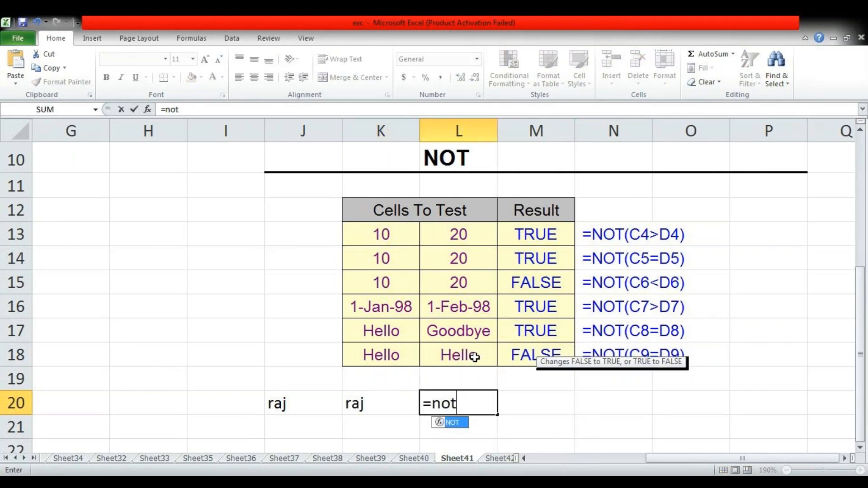
key("Tab")
key("Left")
key("Left")
type(",")
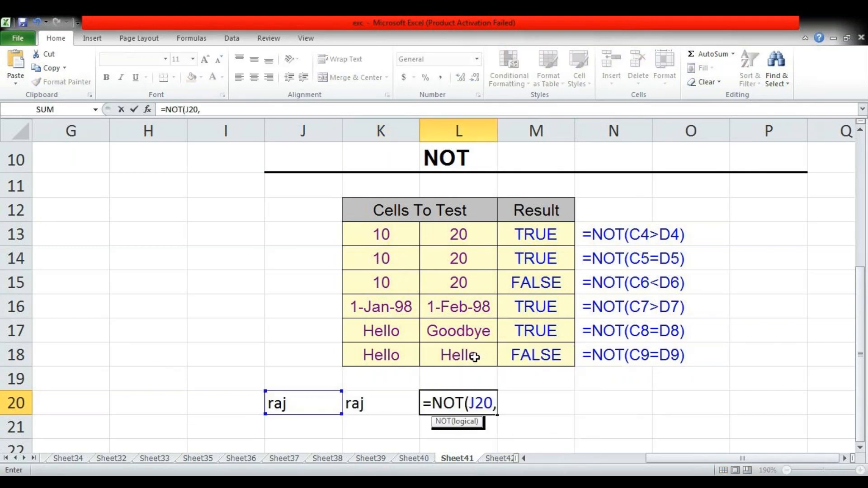
key("Left")
key("BackSpace")
key("BackSpace")
key("BackSpace")
key("BackSpace")
type("=")
key("Left")
key("Return")
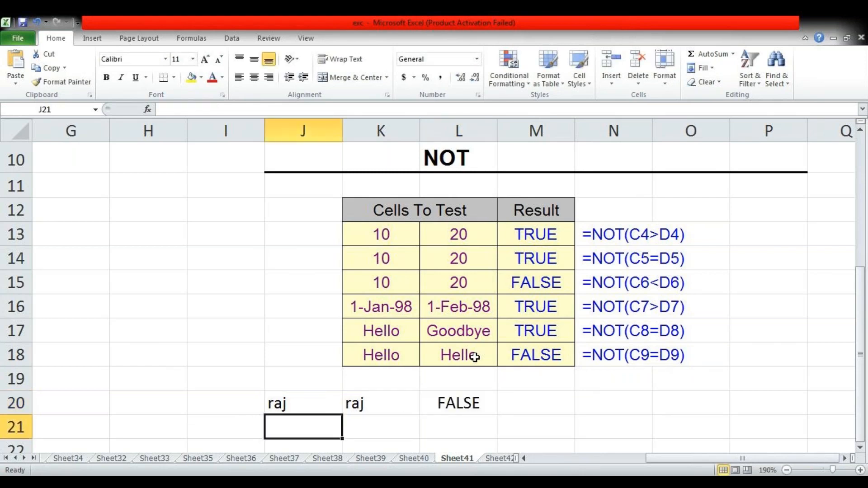
Step: Replace the entry in K20 with the same name in capital letters
key("Right")
key("Up")
type("RAJ")
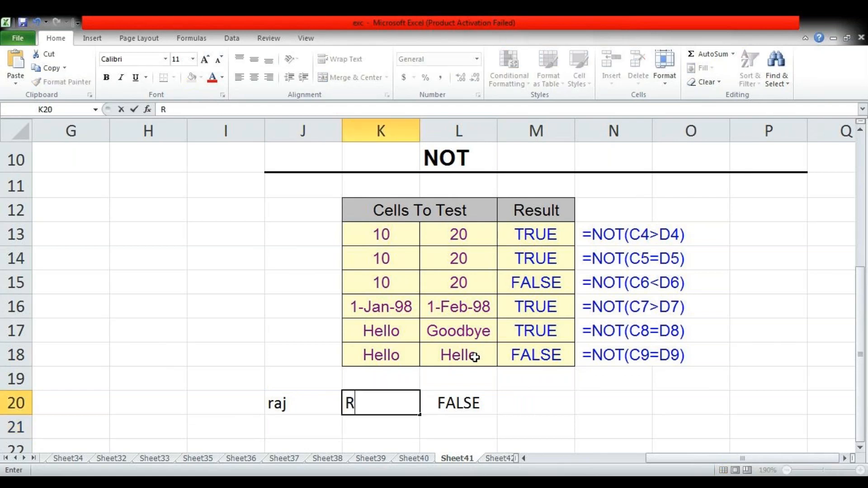
key("Return")
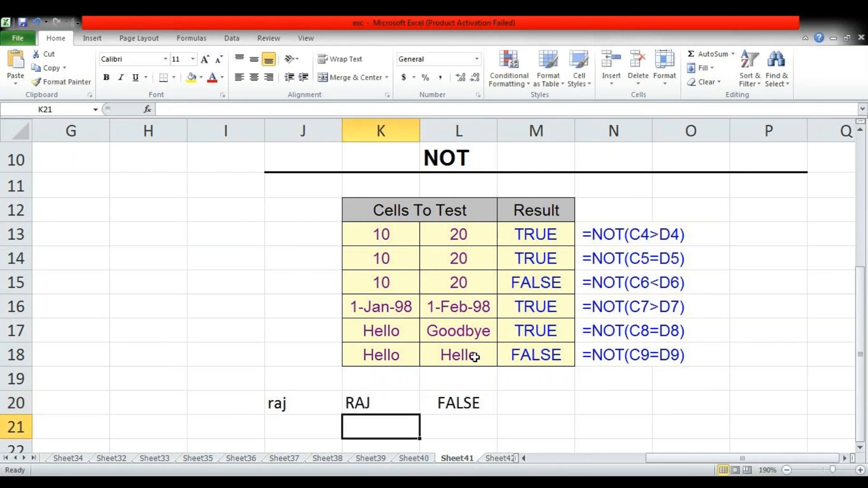
Step: Delete the formula in L20 and enter =NOT(J20=K20) again to compare the lowercase and uppercase names
key("Up")
key("Right")
key("Left")
key("Right")
key("Delete")
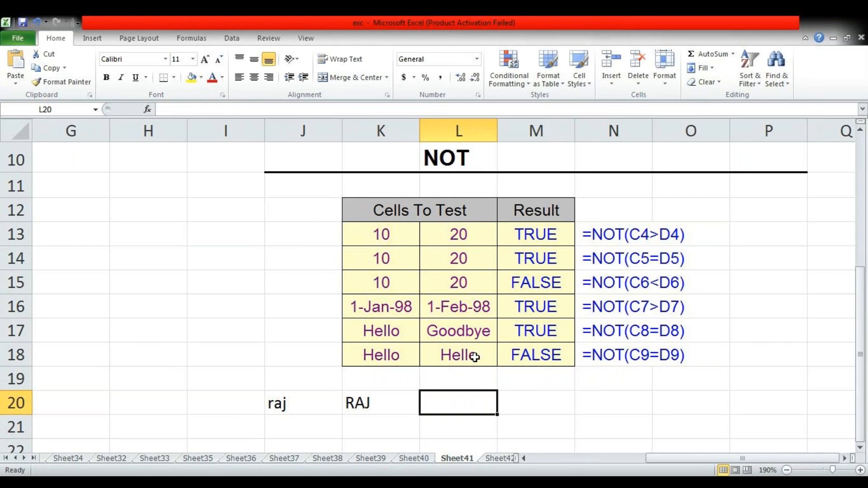
type("=no")
key("Tab")
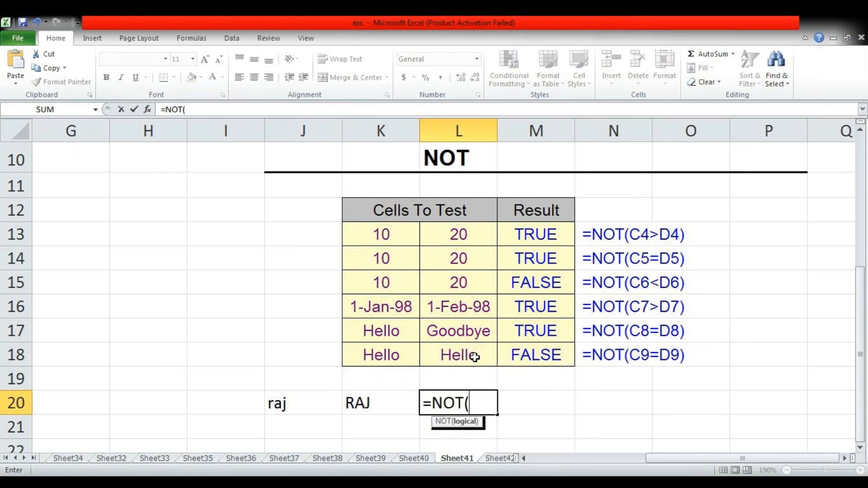
key("Left")
key("Left")
type("=")
key("Left")
key("Return")
key("Up")
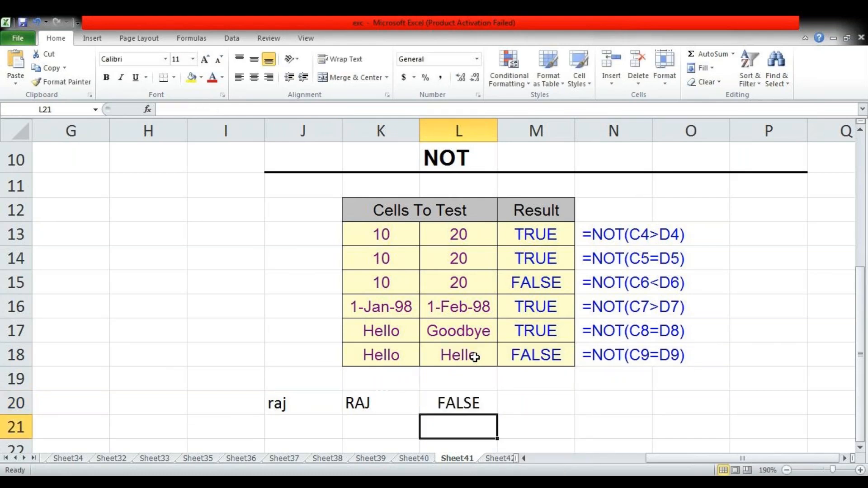
Step: Clear the contents and formatting of J20:L20
key("Left")
key("Left")
key("shift+Right")
key("shift+Right")
key("Delete")
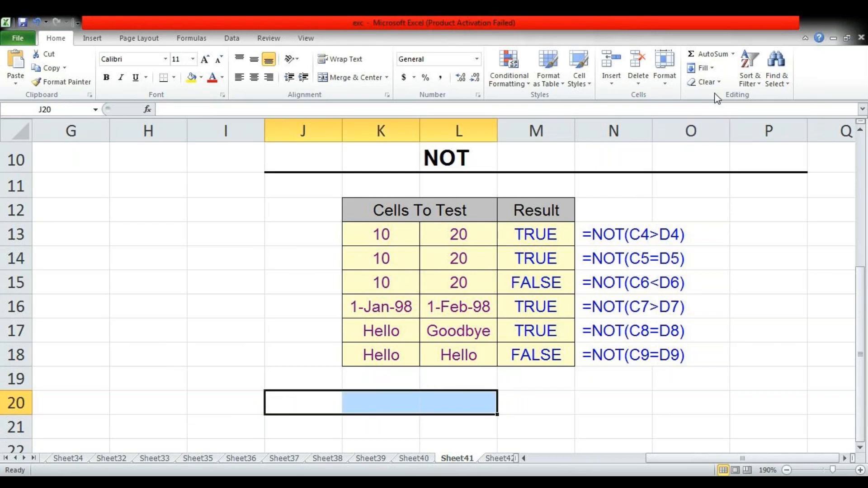
left_click(705, 82)
left_click(726, 112)
Step: Enter the short name in lowercase in J20 and the word computer in K20
left_click(333, 410)
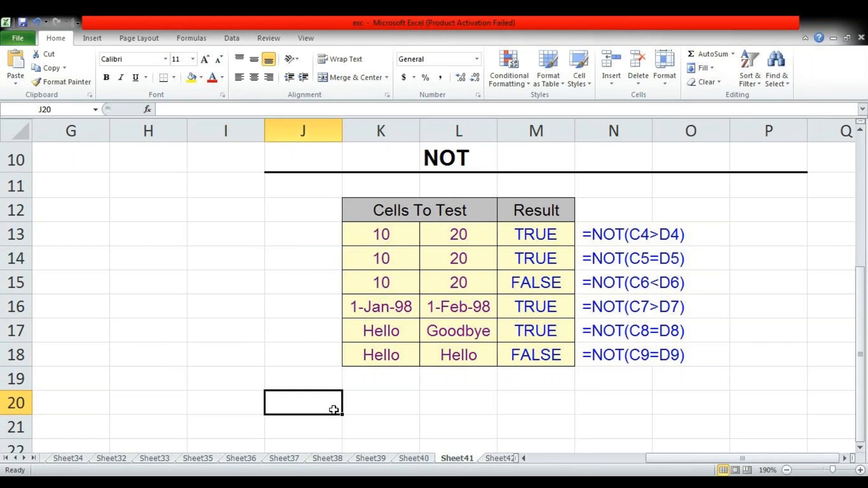
type("jat")
key("BackSpace")
key("BackSpace")
key("BackSpace")
type("raj")
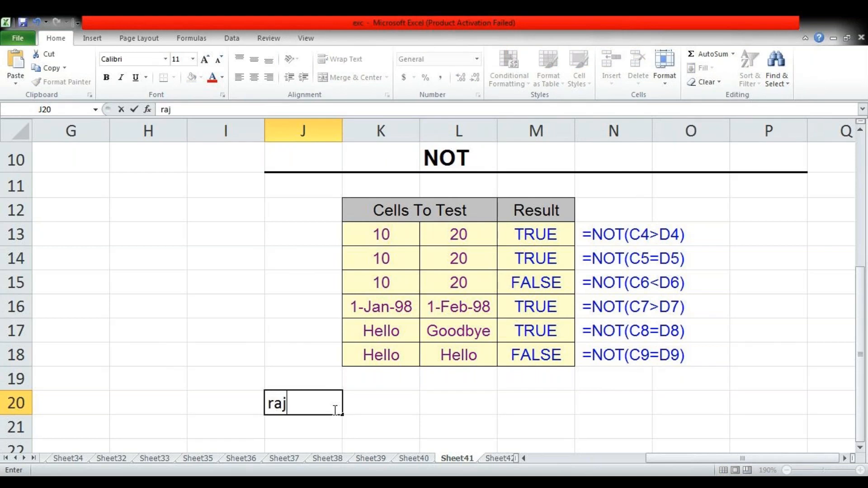
key("Tab")
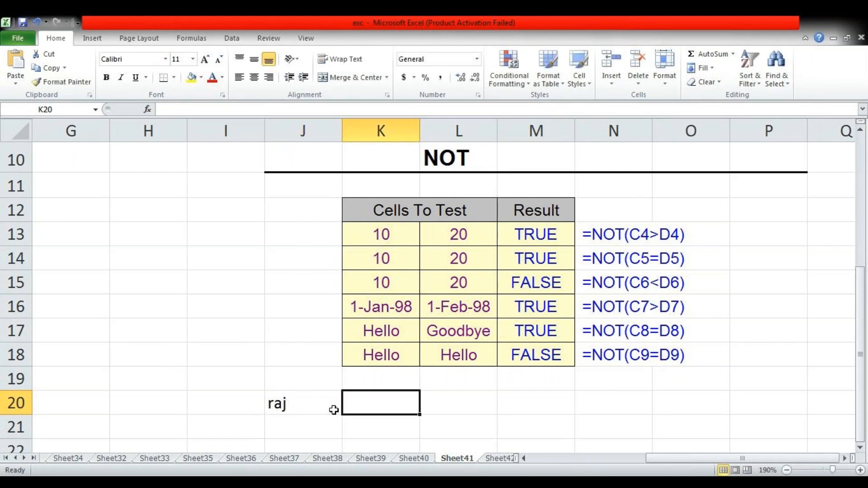
type("computer")
key("Tab")
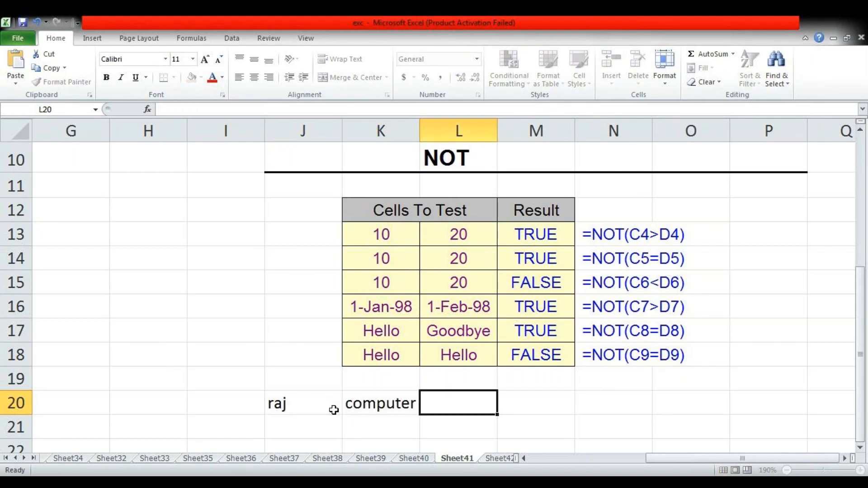
Step: Compare the name in J20 with the word in K20 using =NOT(J20=K20) in L20
type("=")
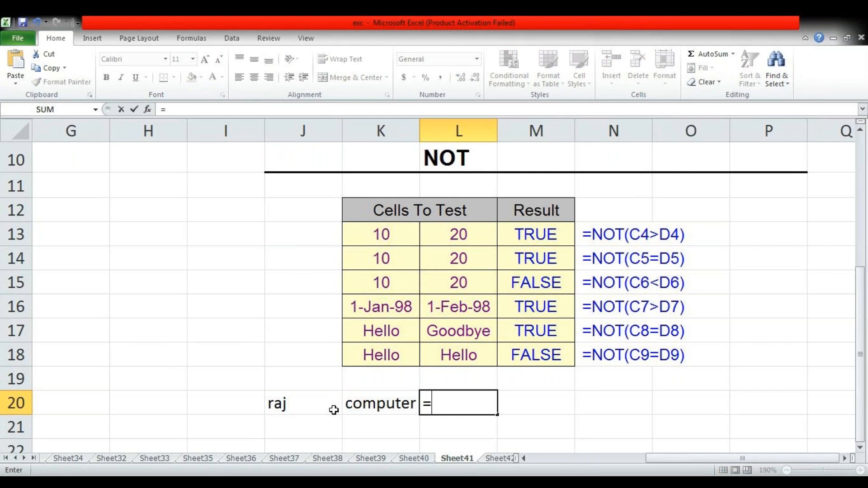
type("no")
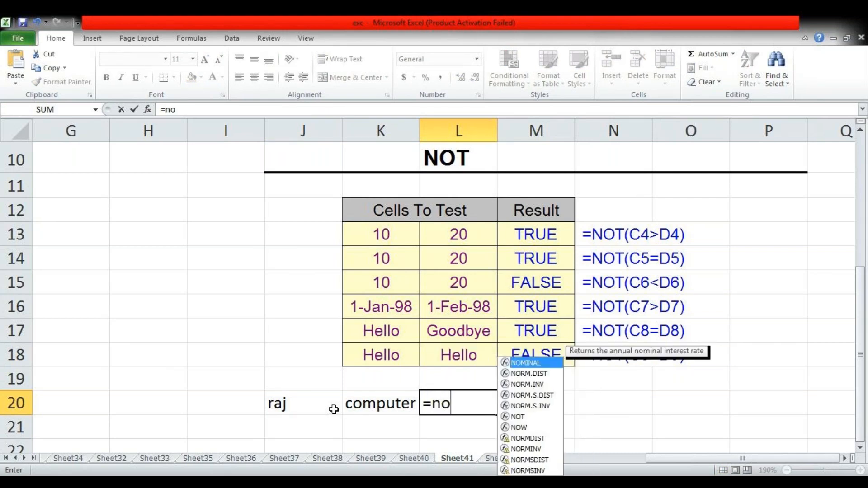
type("t")
key("Tab")
key("Left")
key("Left")
type("=")
key("Left")
key("Return")
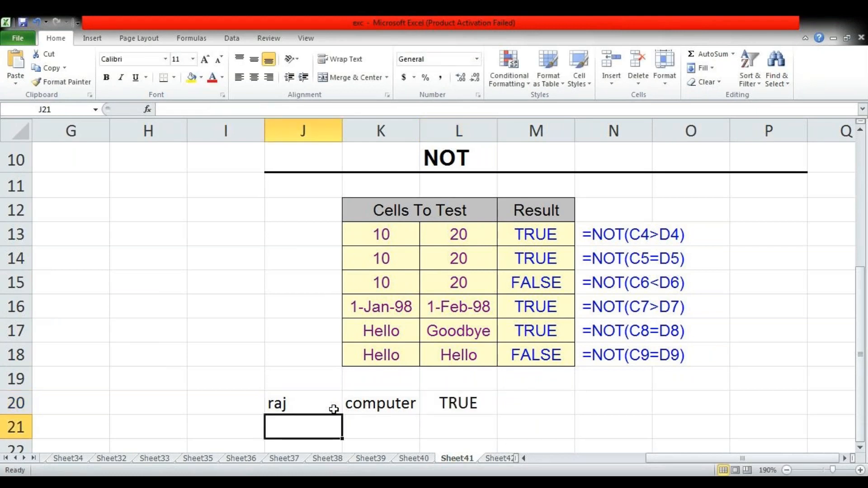
Step: Change the entry in J20 to computer so both compared cells match
key("Right")
key("Up")
key("Left")
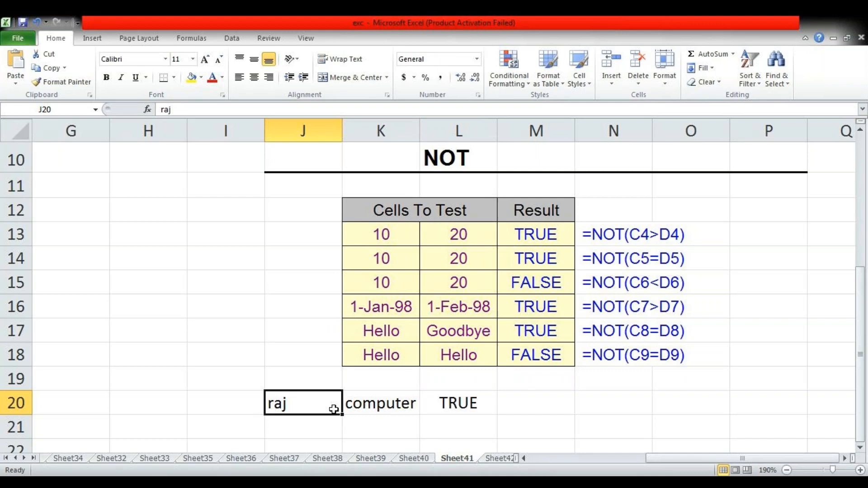
type("computer")
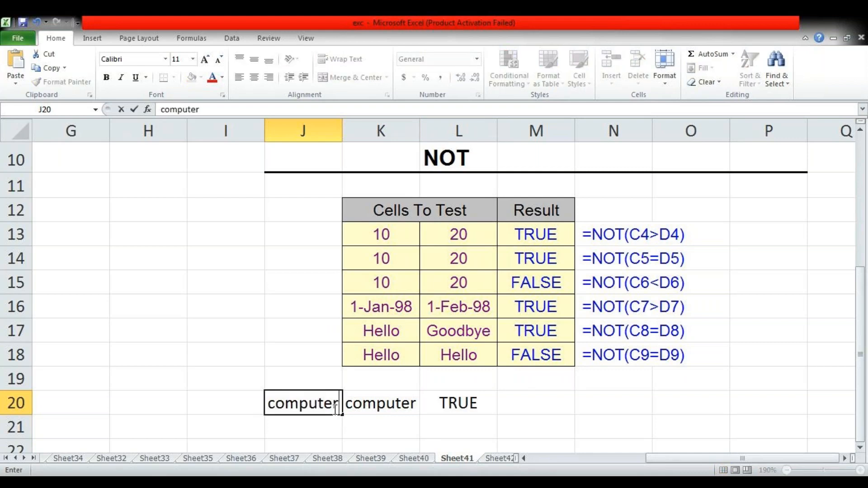
key("Return")
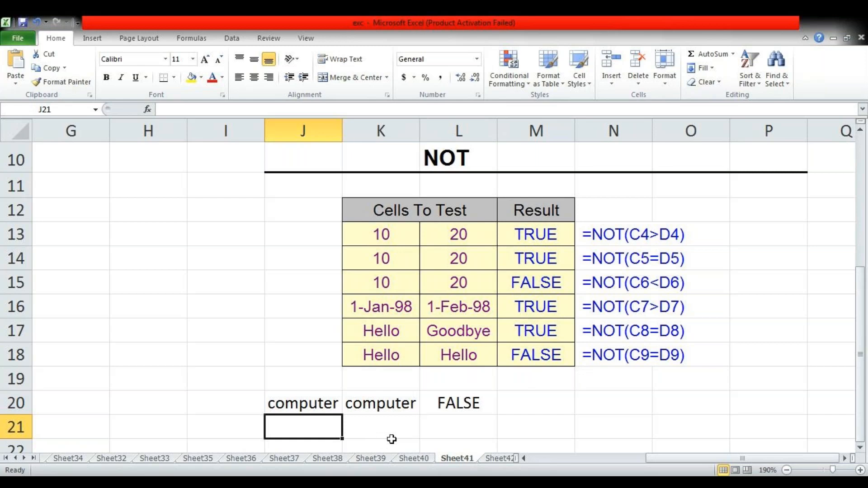
Step: Enter 25 in J21 and 78 in K21 as numbers for a second NOT test
scroll(359, 430, "down", 2)
scroll(360, 421, "up", 2)
scroll(332, 422, "down", 1)
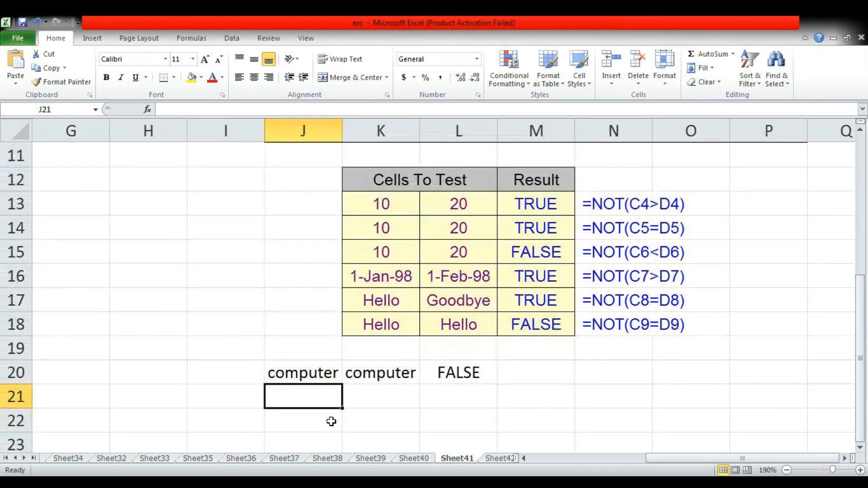
type("25")
key("Tab")
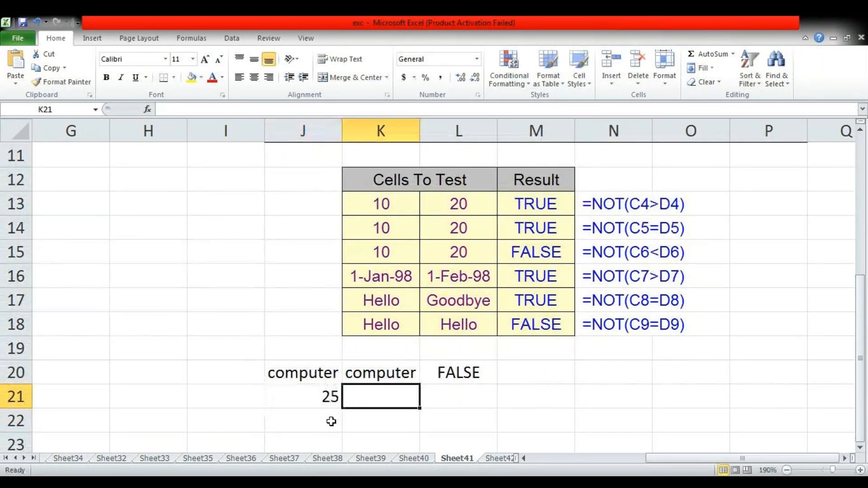
type("78")
key("Tab")
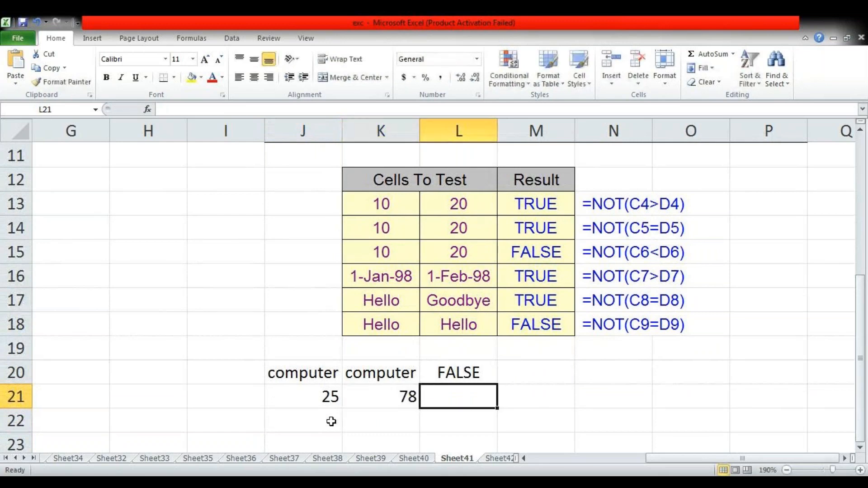
Step: Enter =NOT(J21>K21) in L21 to negate the greater-than comparison of the two numbers
type("=NOT(")
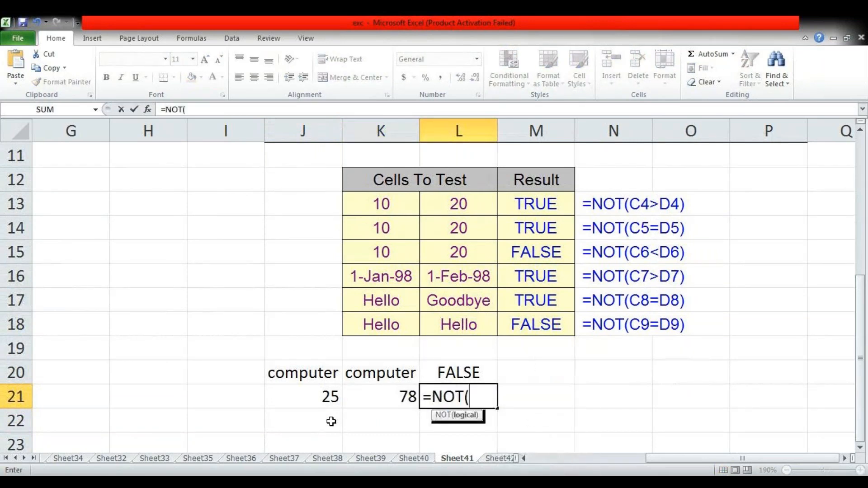
key("Left")
key("Left")
type(">")
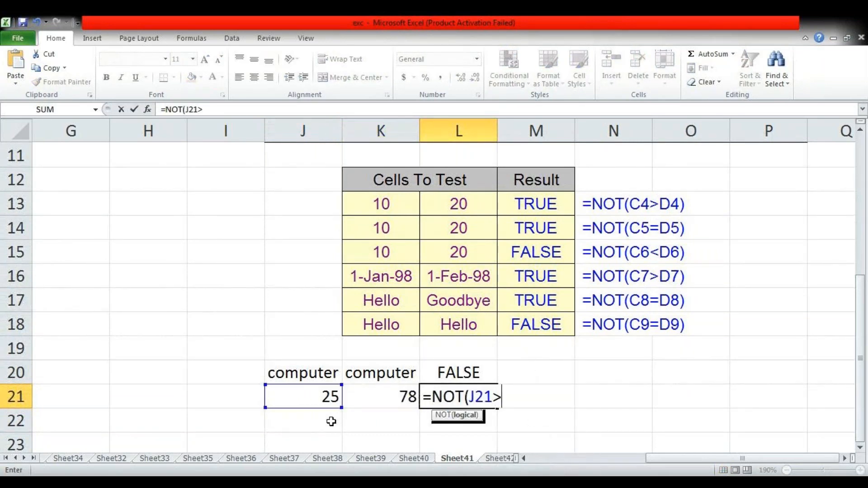
key("Left")
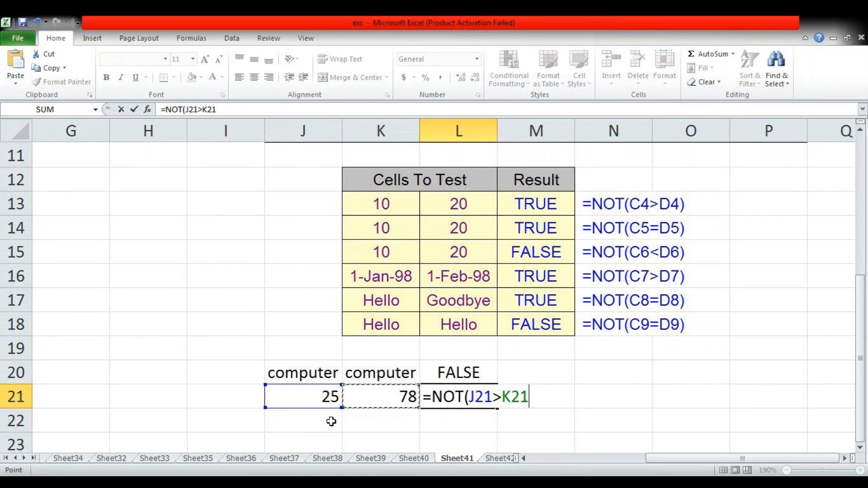
key("Return")
Step: Change J21 to 78 and K21 to 25 to test the opposite comparison
key("Up")
type("78")
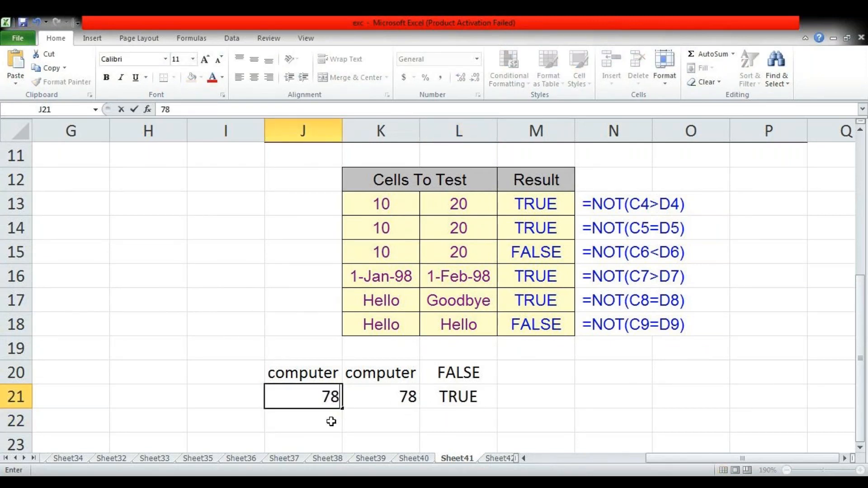
key("Tab")
type("25")
key("Tab")
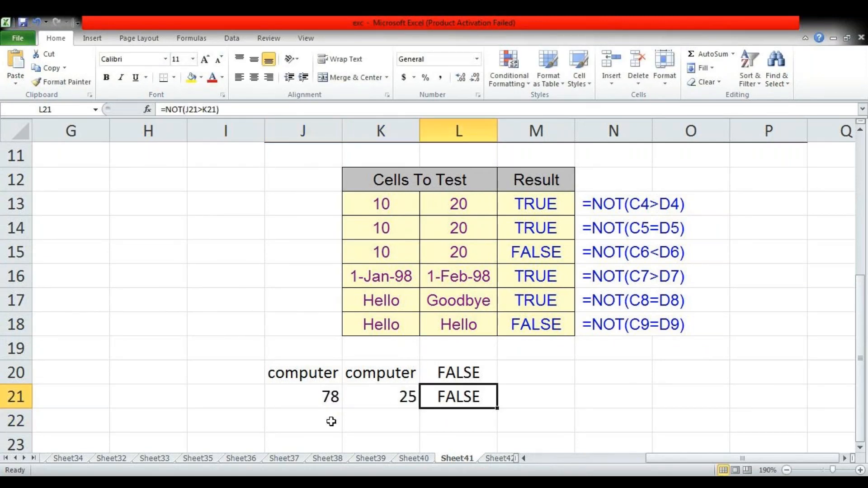
Step: Switch to Sheet42 with the LOOKUP (Vector) example
key("Left")
key("Down")
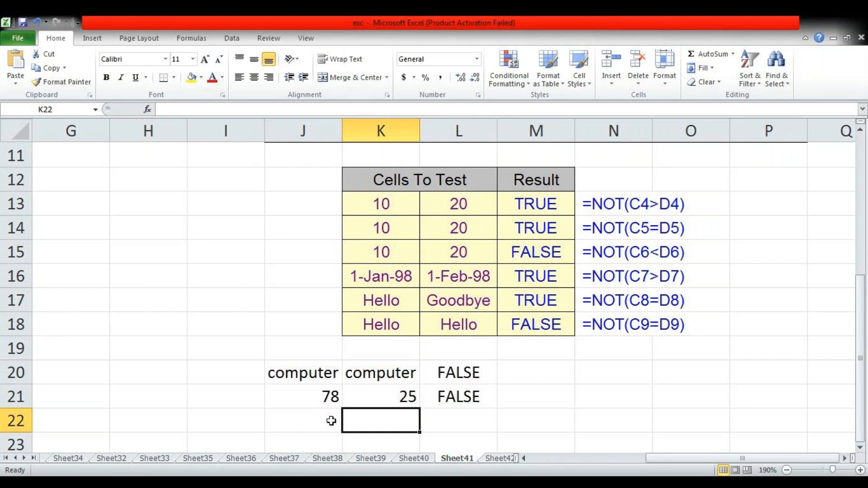
key("ctrl+Page_Down")
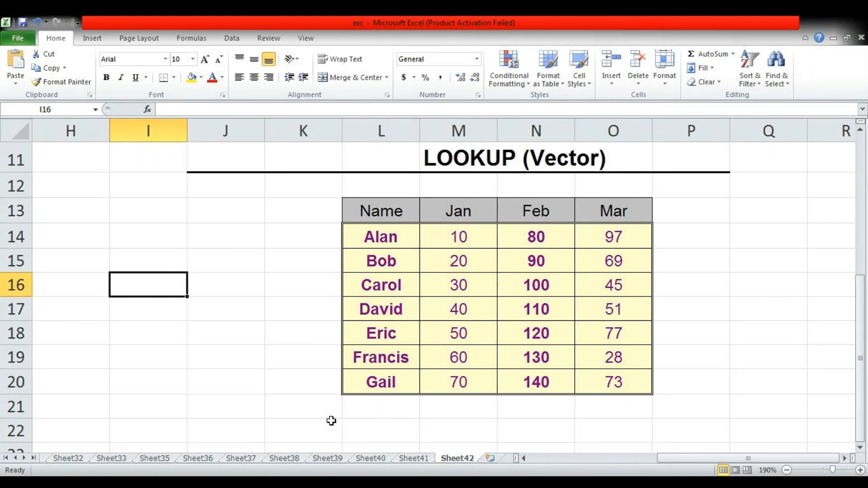
key("Right")
key("Right")
key("Left")
key("Left")
key("Up")
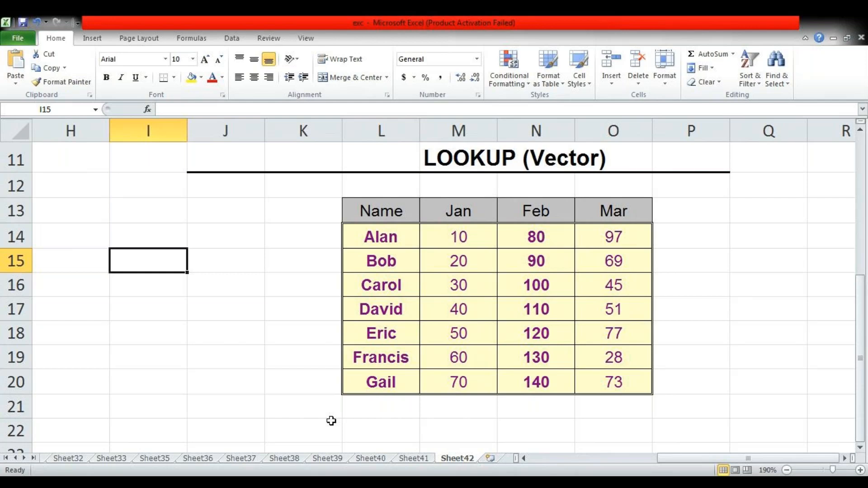
Step: Examine the name and month columns of the LOOKUP (Vector) table
key("Right")
key("Right")
key("Up")
key("Right")
key("Right")
key("Left")
key("shift+Down")
key("shift+Down")
key("shift+Down")
key("shift+Down")
key("shift+Down")
key("shift+Down")
Step: Enter the table's last listed name in I14 as the lookup value and the month label jan in J13
key("Left")
key("Left")
key("Left")
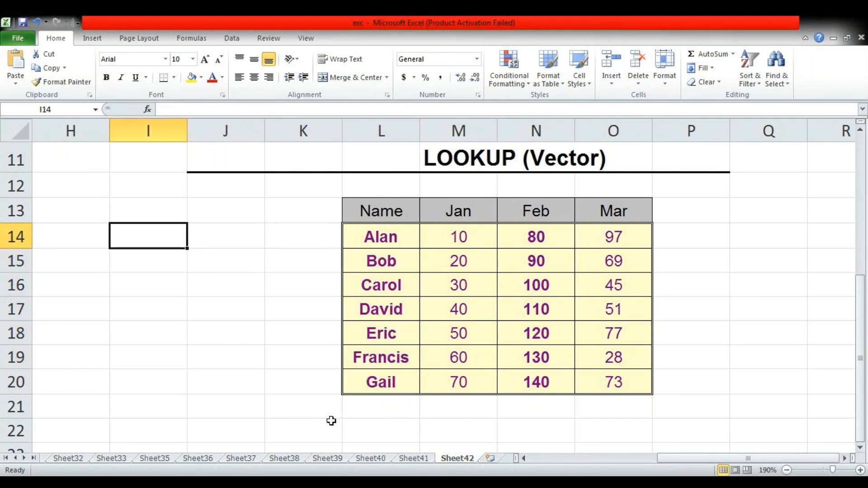
type("Gail")
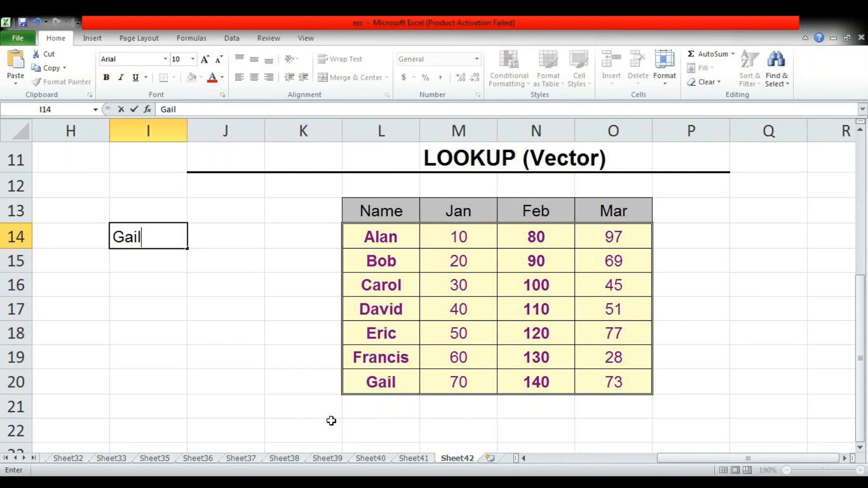
key("Tab")
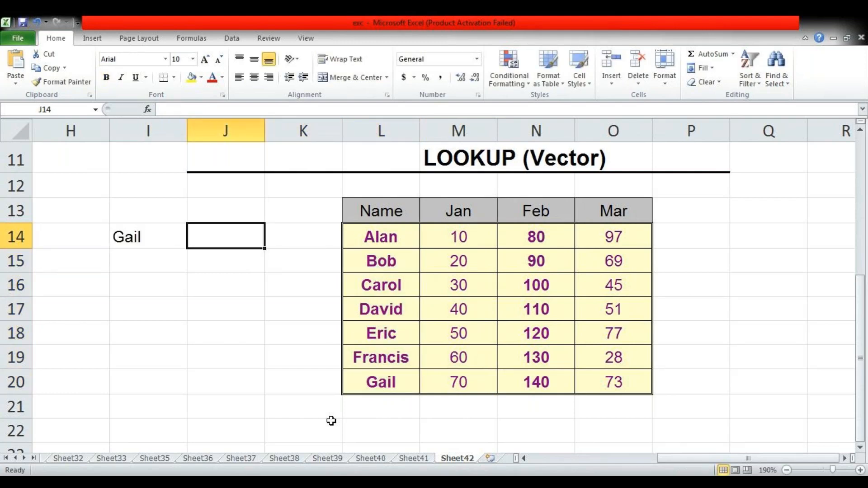
key("Up")
type("jan")
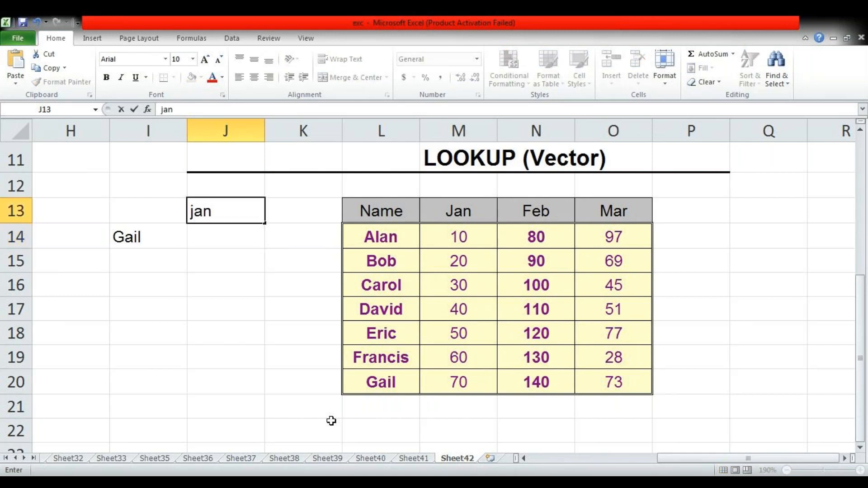
key("Return")
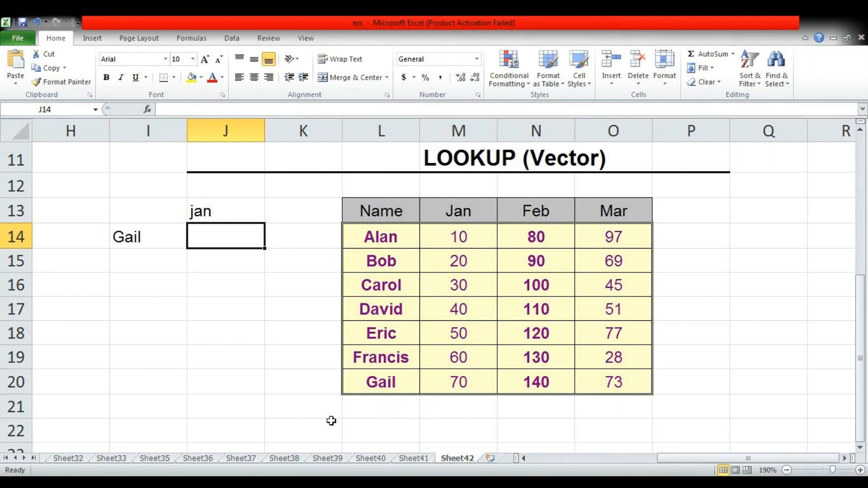
Step: Enter =LOOKUP(I14,L14:L20,M14:M20) in J14 to return the January figure for the name in I14
type("=loo")
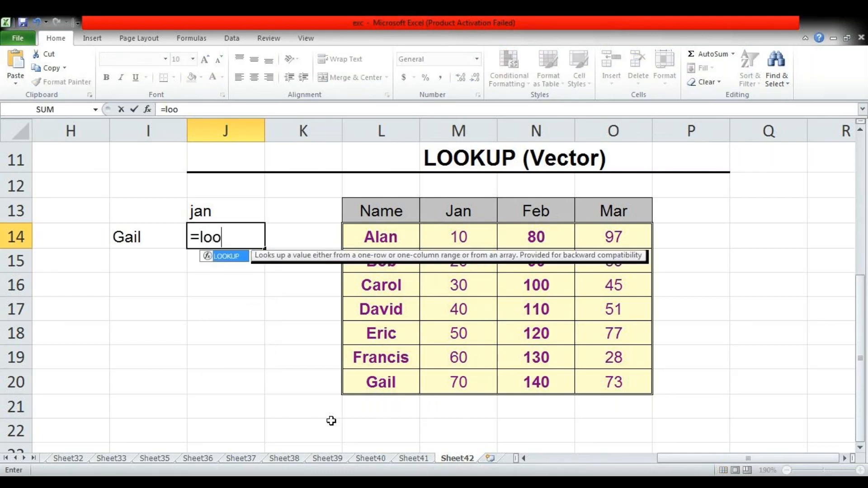
key("Tab")
key("Left")
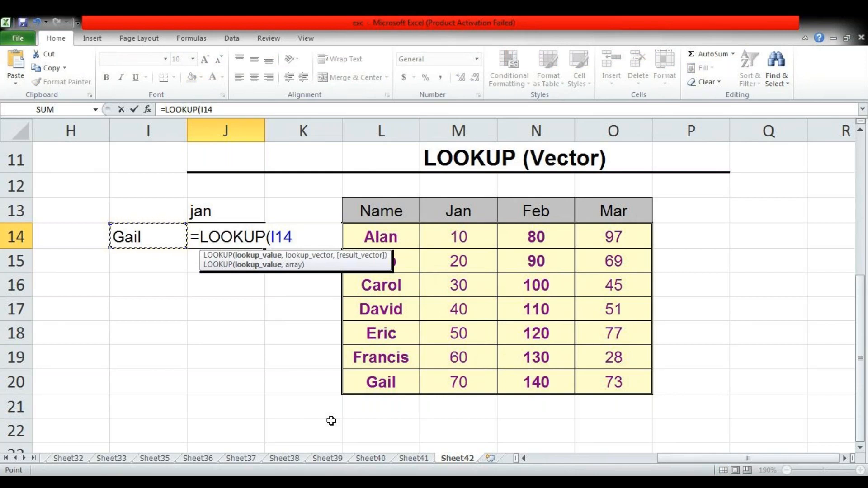
type(",")
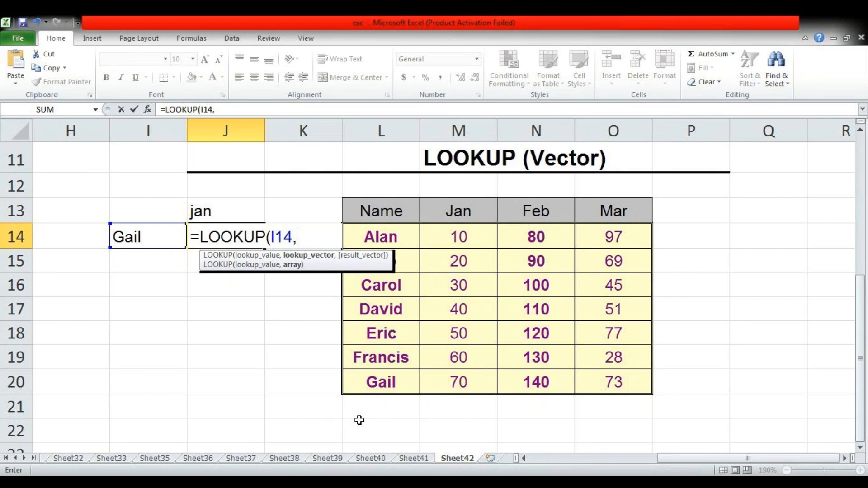
left_click_drag(398, 243, 404, 378)
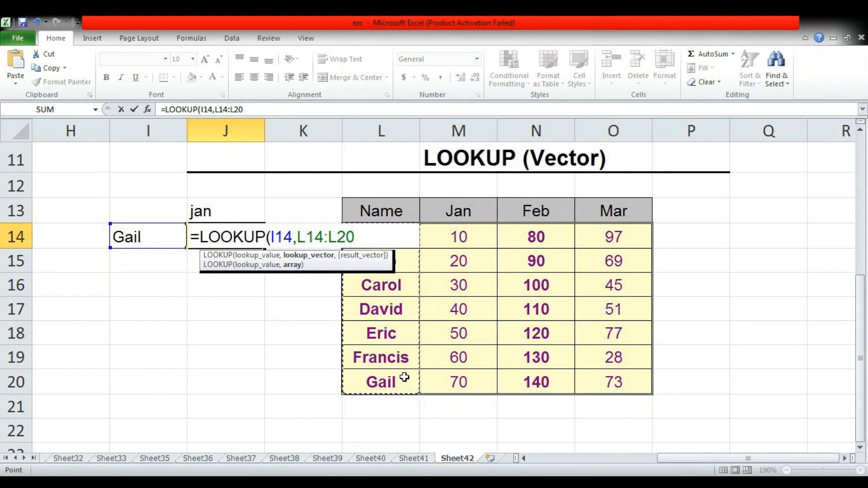
type(",")
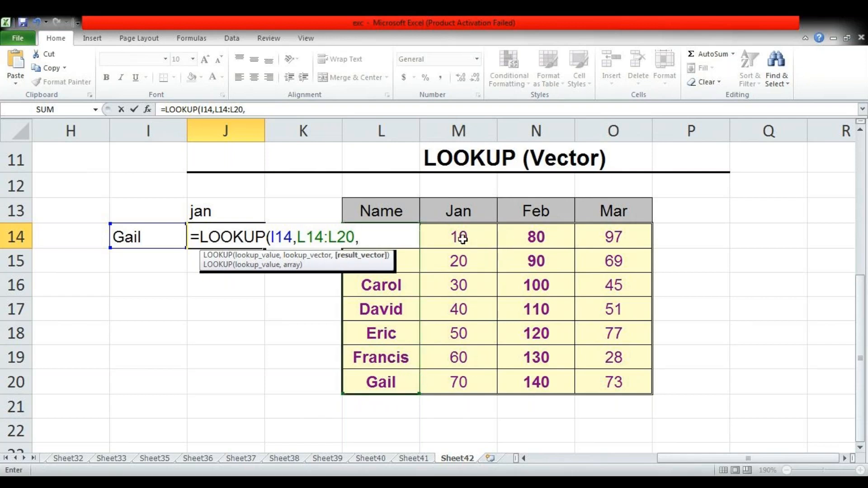
left_click_drag(462, 239, 474, 373)
type(")")
key("Return")
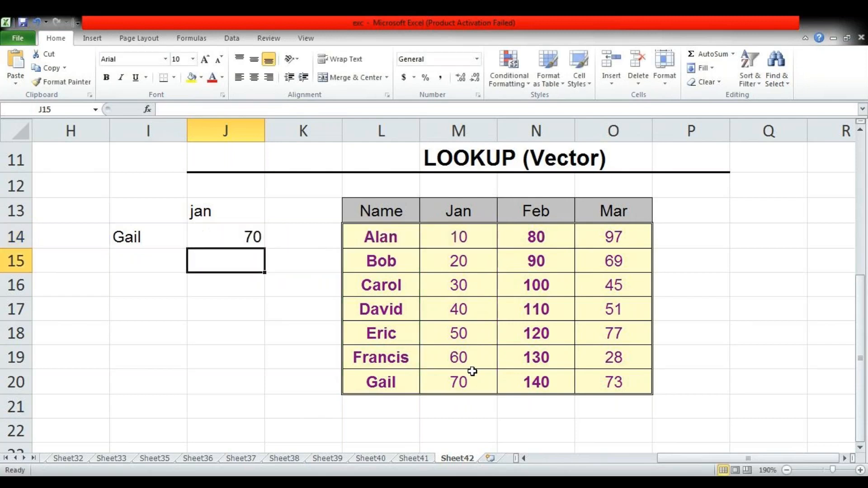
Step: Check the lookup result against the January figure in the table's last row
key("Down")
key("Down")
key("Down")
key("Right")
key("Right")
key("Down")
key("Right")
key("Down")
Step: Enter the table's first listed name in H17 as the second lookup value and the month label mar in I16
key("Left")
key("Left")
key("Left")
key("Left")
key("Left")
key("Up")
key("Up")
key("Up")
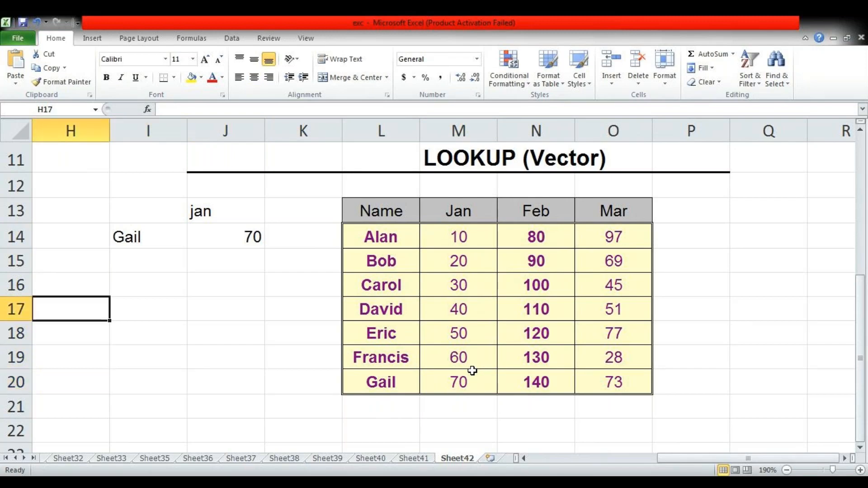
type("A")
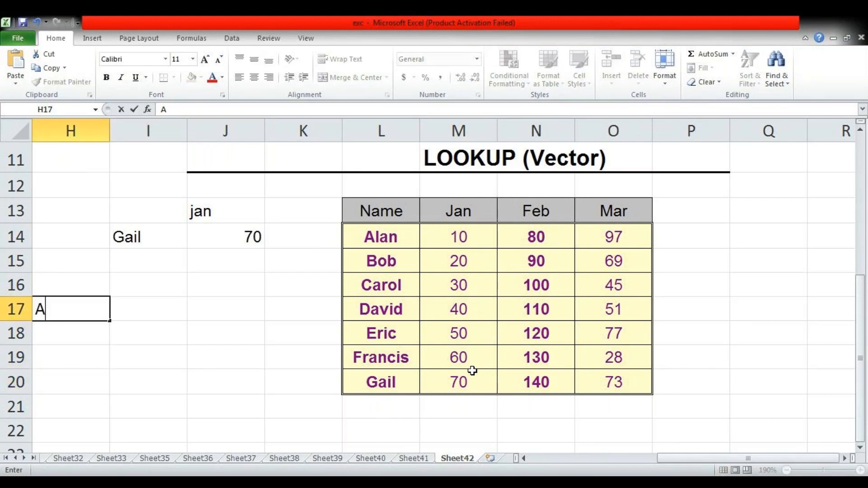
type("lan")
key("Tab")
key("Up")
type("mar")
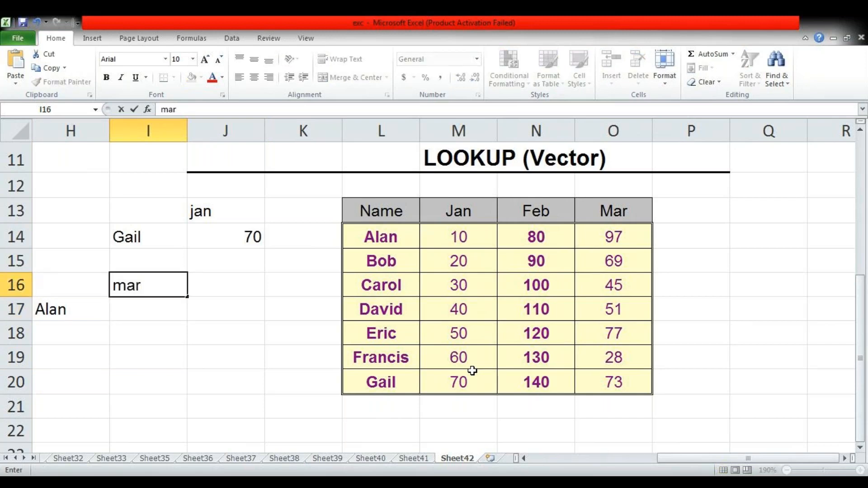
key("Return")
Step: Enter =LOOKUP(H17,L14:L20,O14:O20) in I17 to return the March figure, and check it against table row L14:O14
type("=")
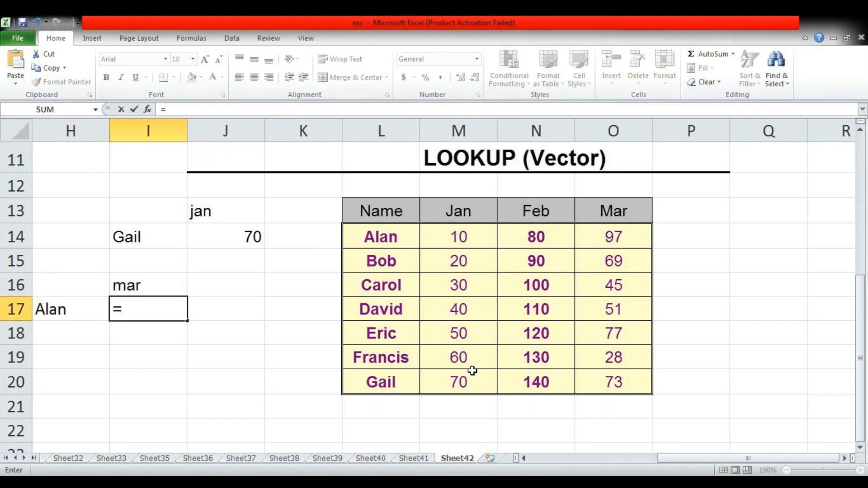
type("loo")
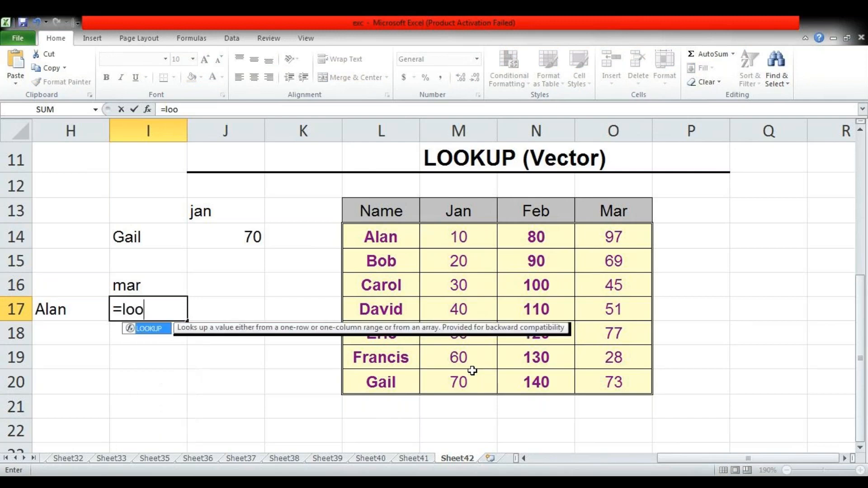
key("Tab")
key("Left")
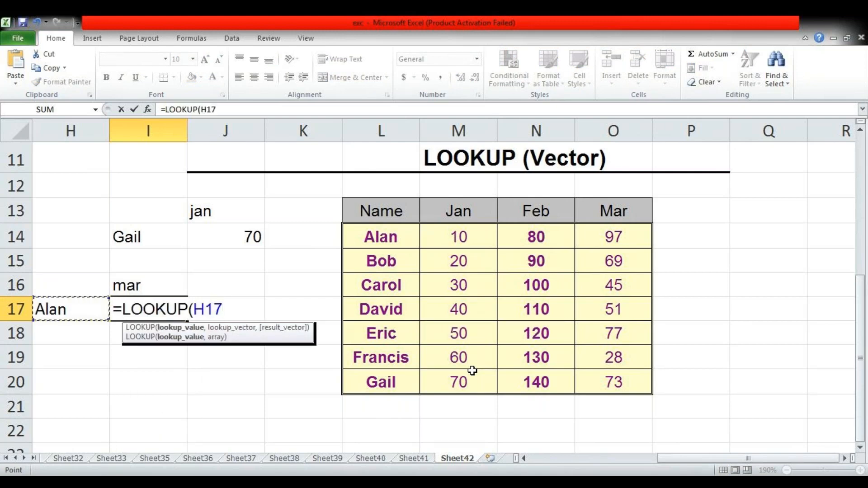
type(",")
left_click_drag(381, 233, 389, 383)
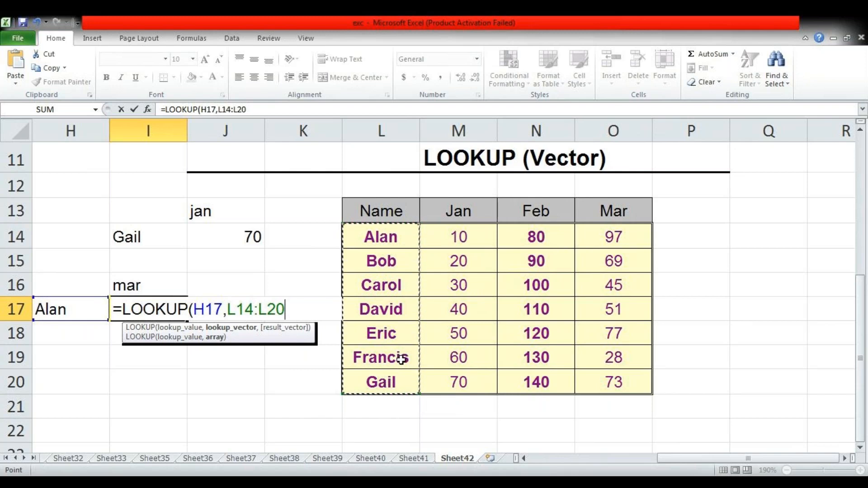
type(",")
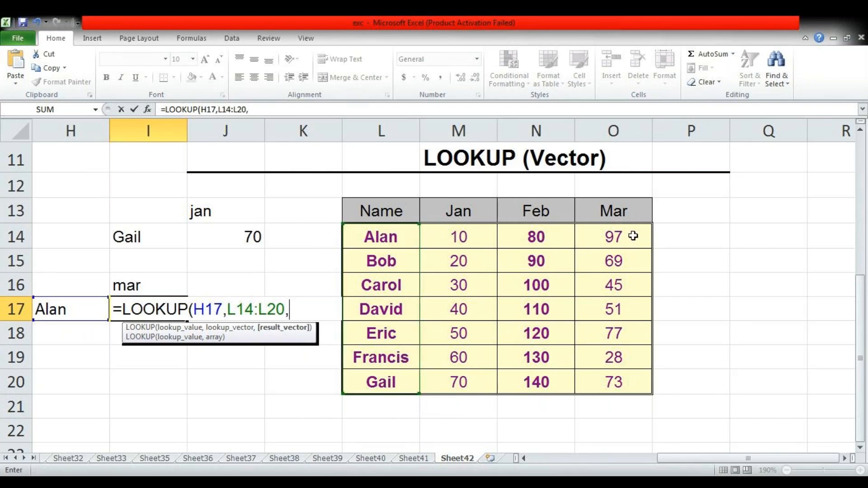
left_click_drag(621, 235, 636, 367)
type(")")
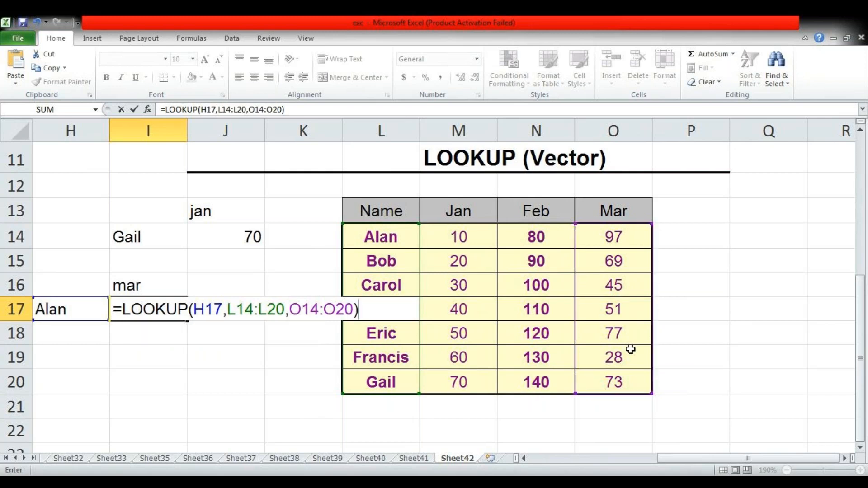
key("Return")
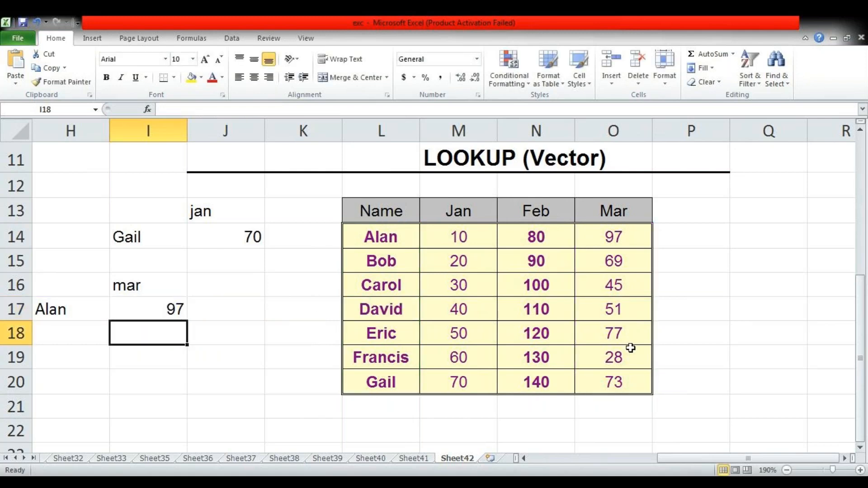
key("Up")
key("Left")
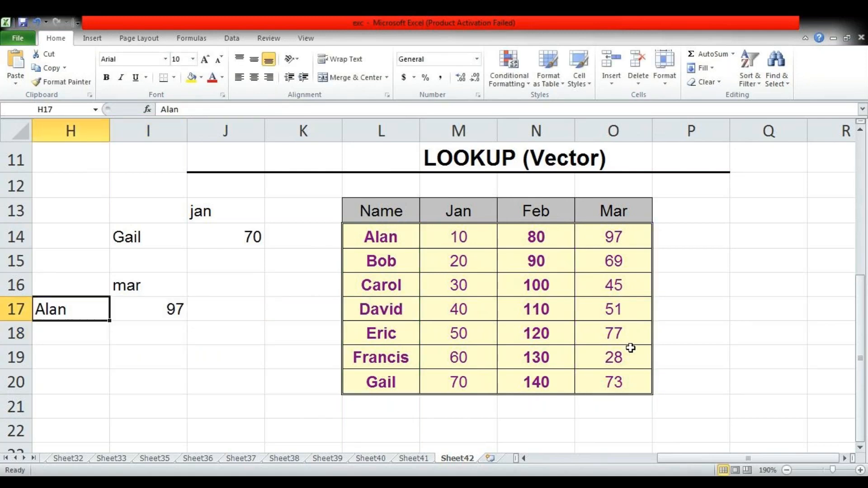
left_click_drag(370, 236, 589, 249)
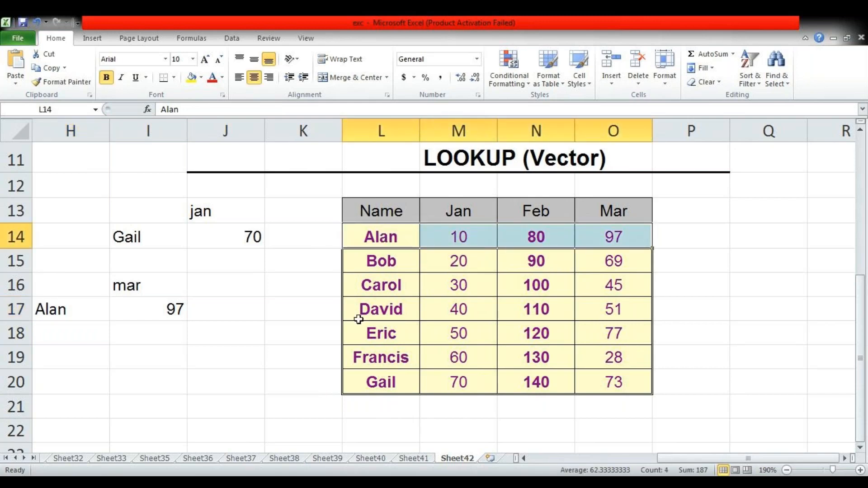
Step: Enter the table's third listed name in H18 as another lookup value
left_click(50, 337)
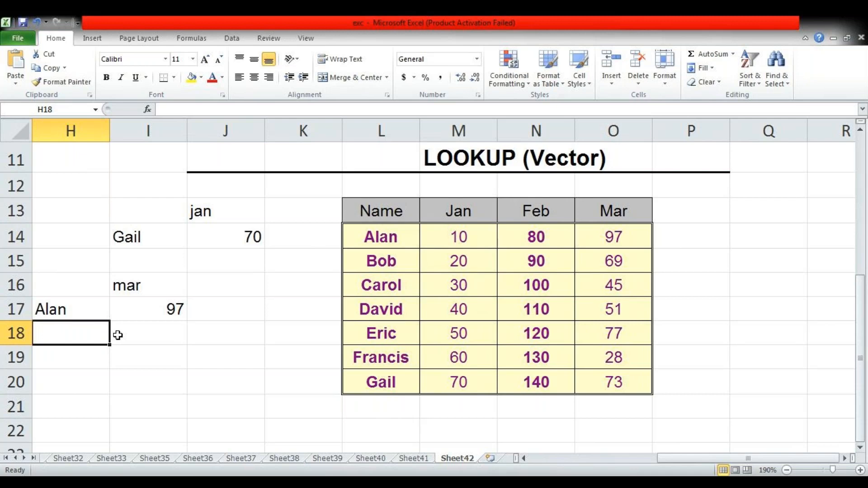
type("c")
key("BackSpace")
type("Ca")
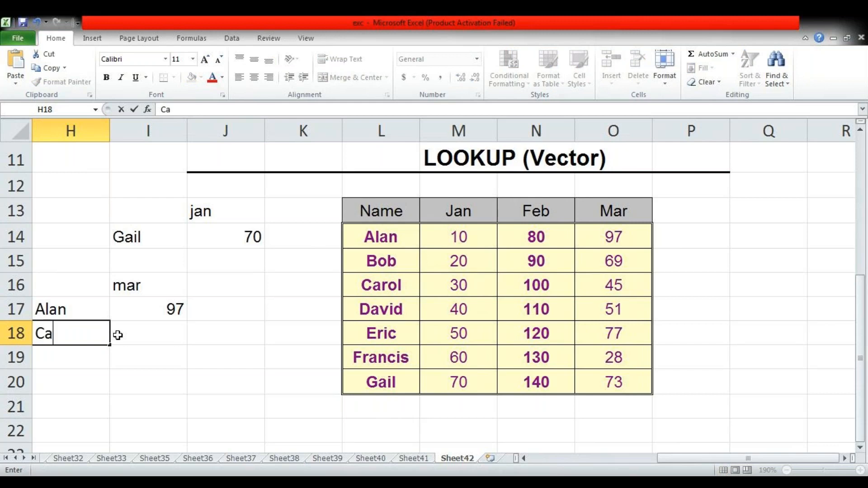
type("rol")
key("Tab")
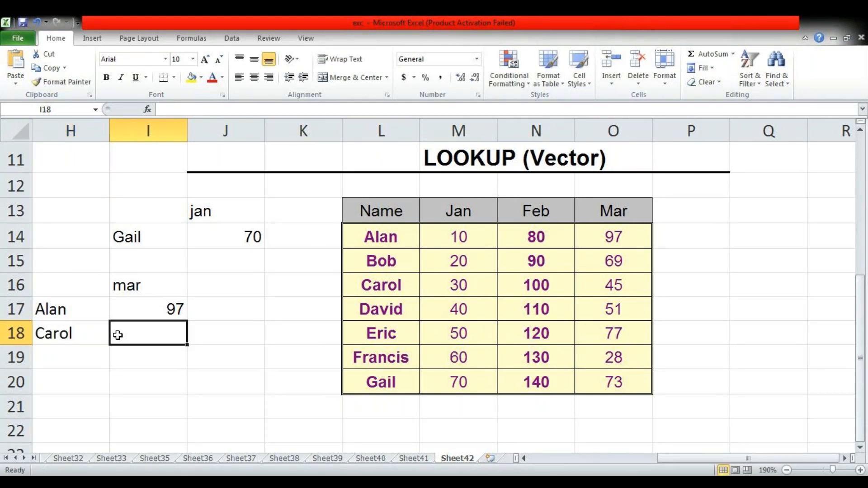
Step: Enter =LOOKUP(H18,L14:L20,N14:N20) in I18 to return the February figure, and check it against table cells L16:N16
type("=loo")
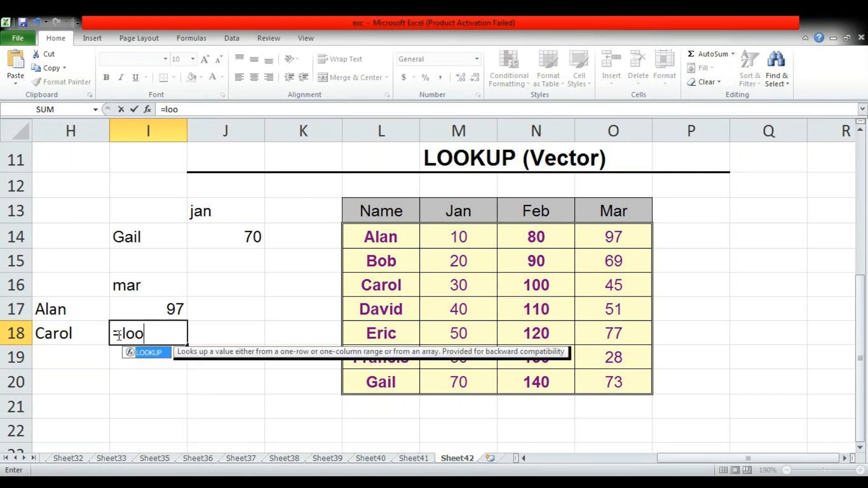
key("Tab")
key("Left")
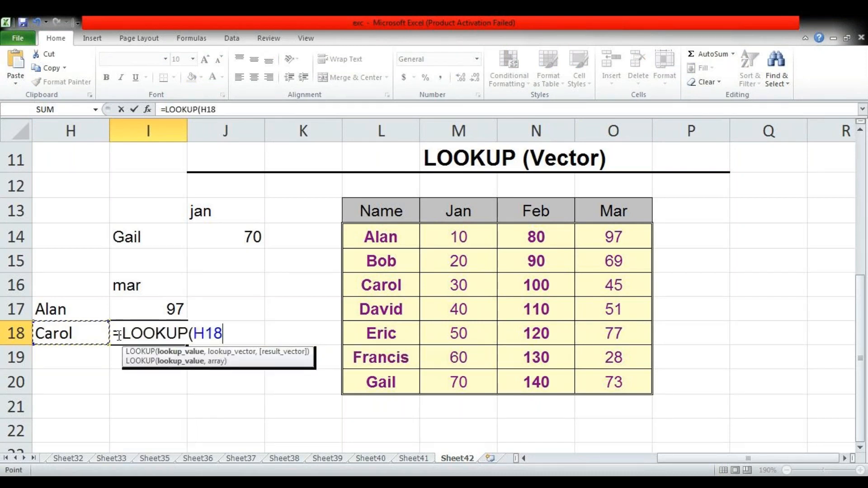
type(",")
key("Right")
key("Right")
key("Right")
key("Up")
key("Up")
key("Up")
key("Up")
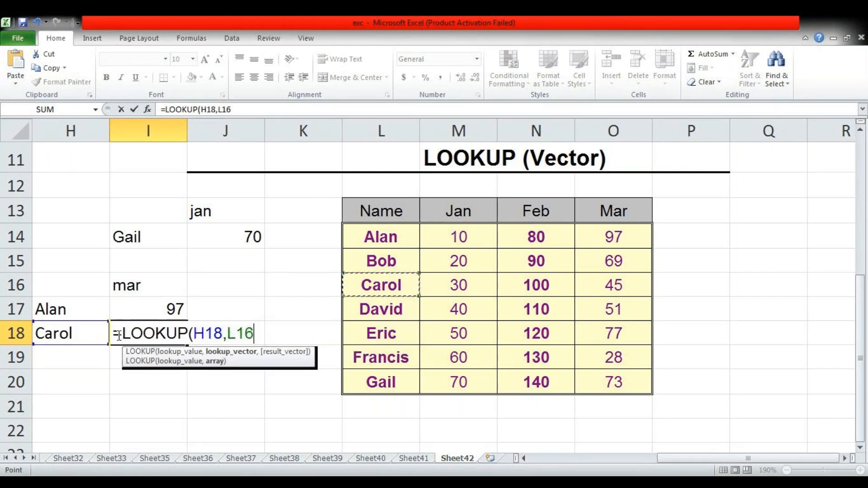
key("shift+Down")
key("shift+Down")
key("shift+Down")
key("shift+Down")
key("shift+Down")
key("shift+Down")
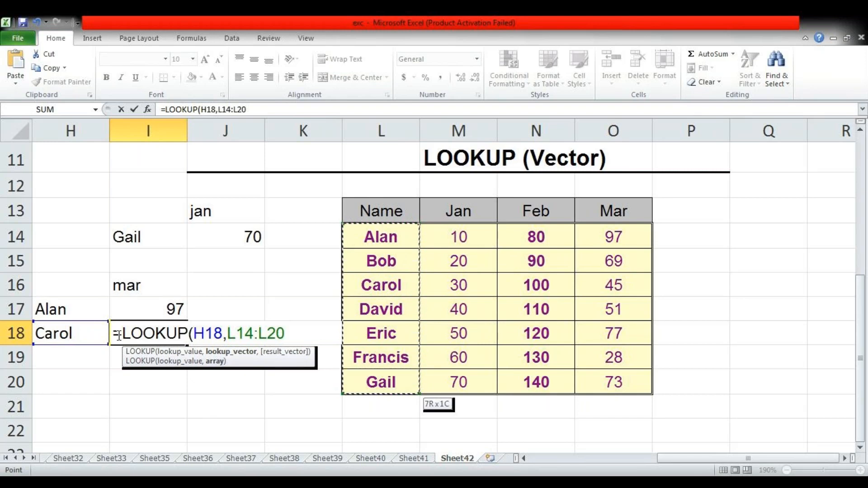
type(",")
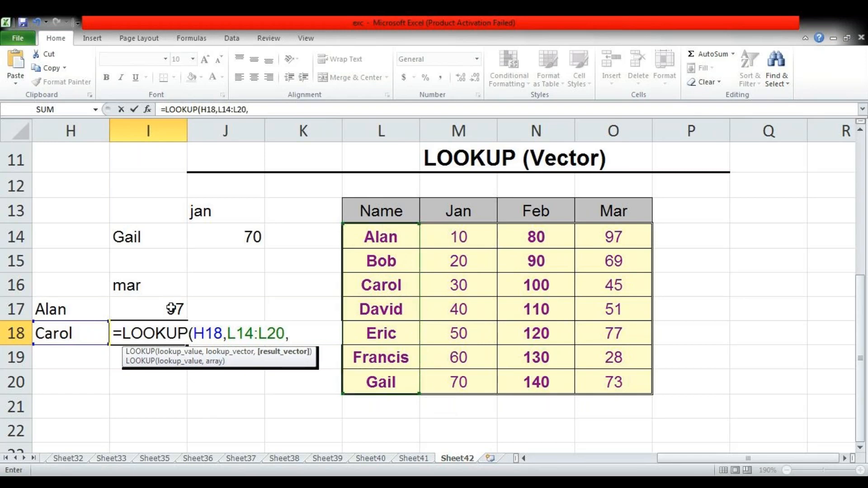
left_click_drag(525, 231, 541, 381)
type(")")
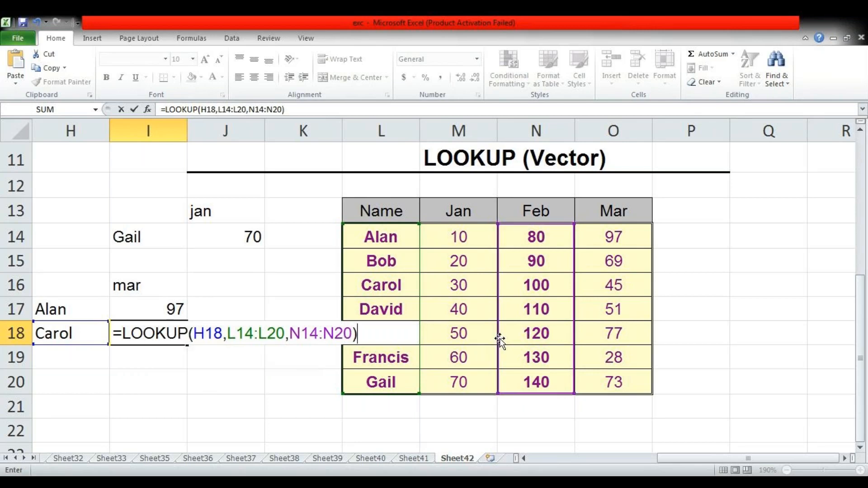
key("Return")
key("Up")
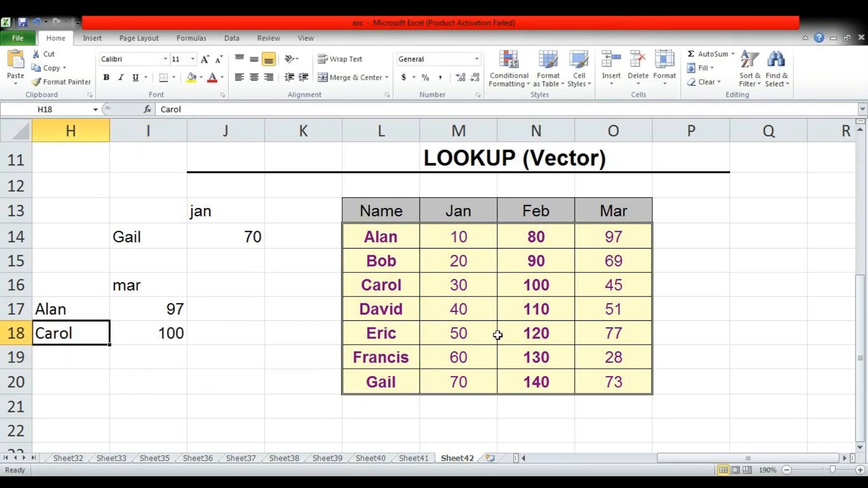
left_click_drag(378, 296, 546, 296)
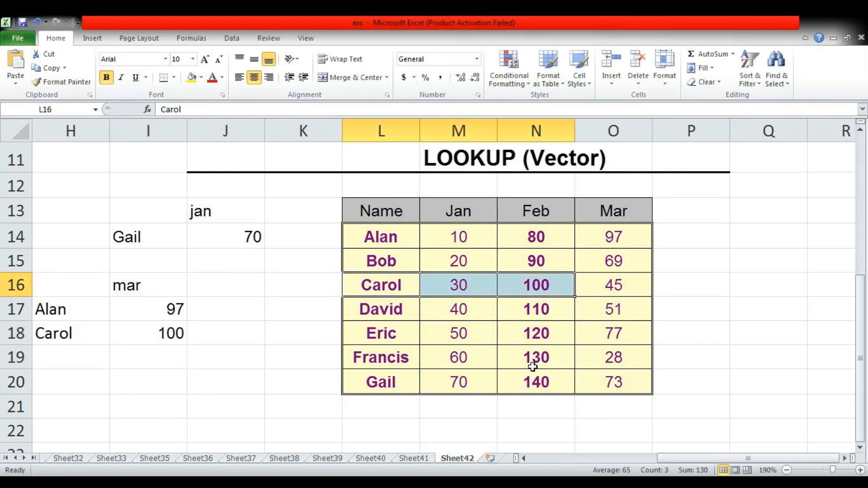